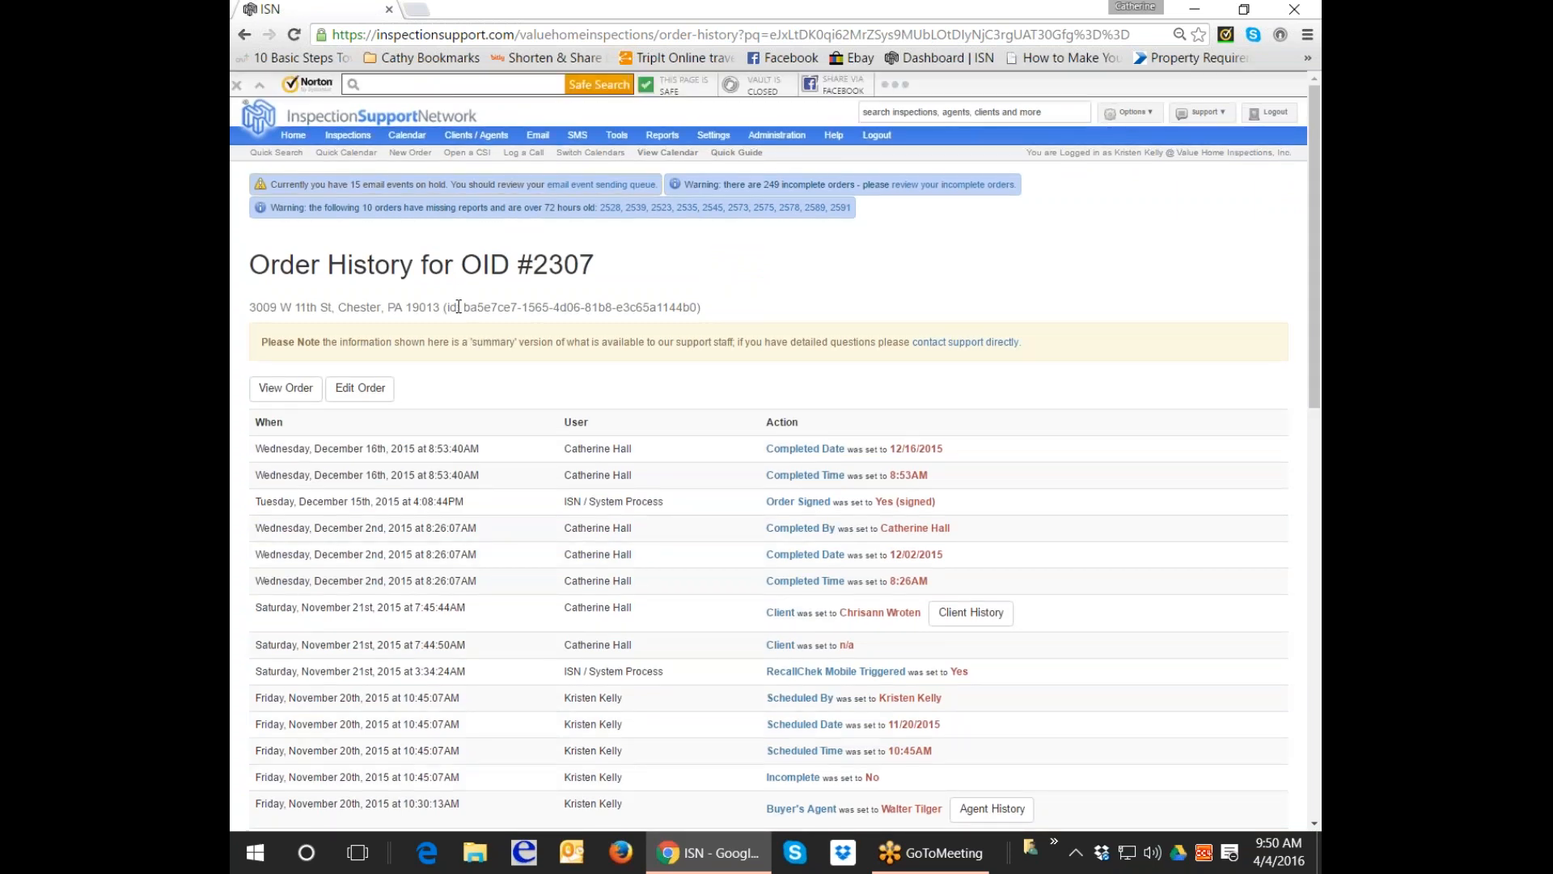
Copy the long order id shown beside the property address in ISN's Order History.
left_click_drag(465, 307, 699, 305)
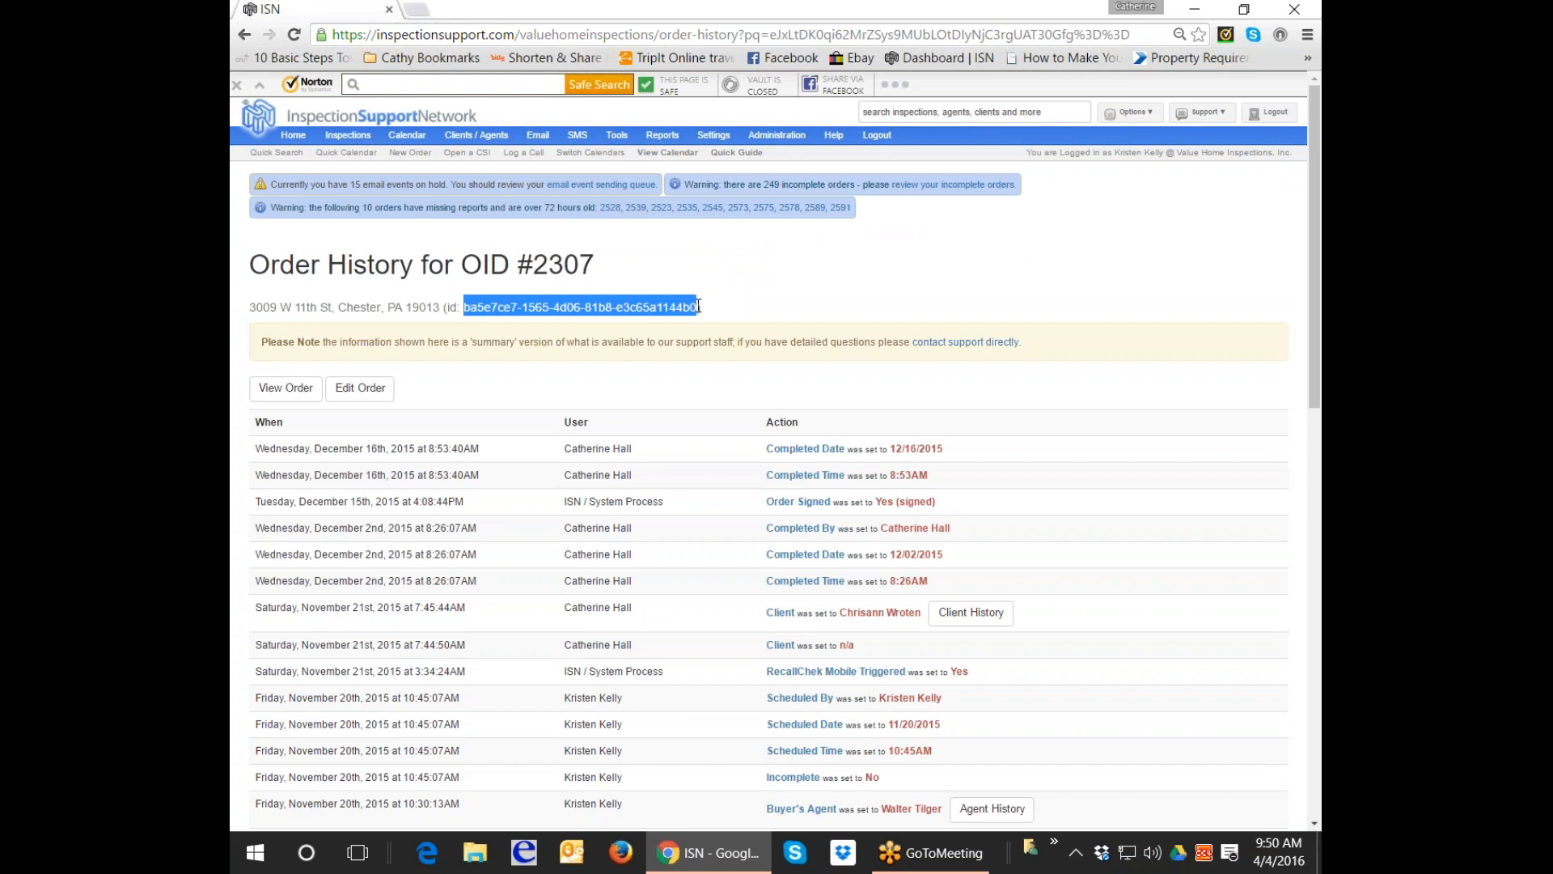
right_click(685, 306)
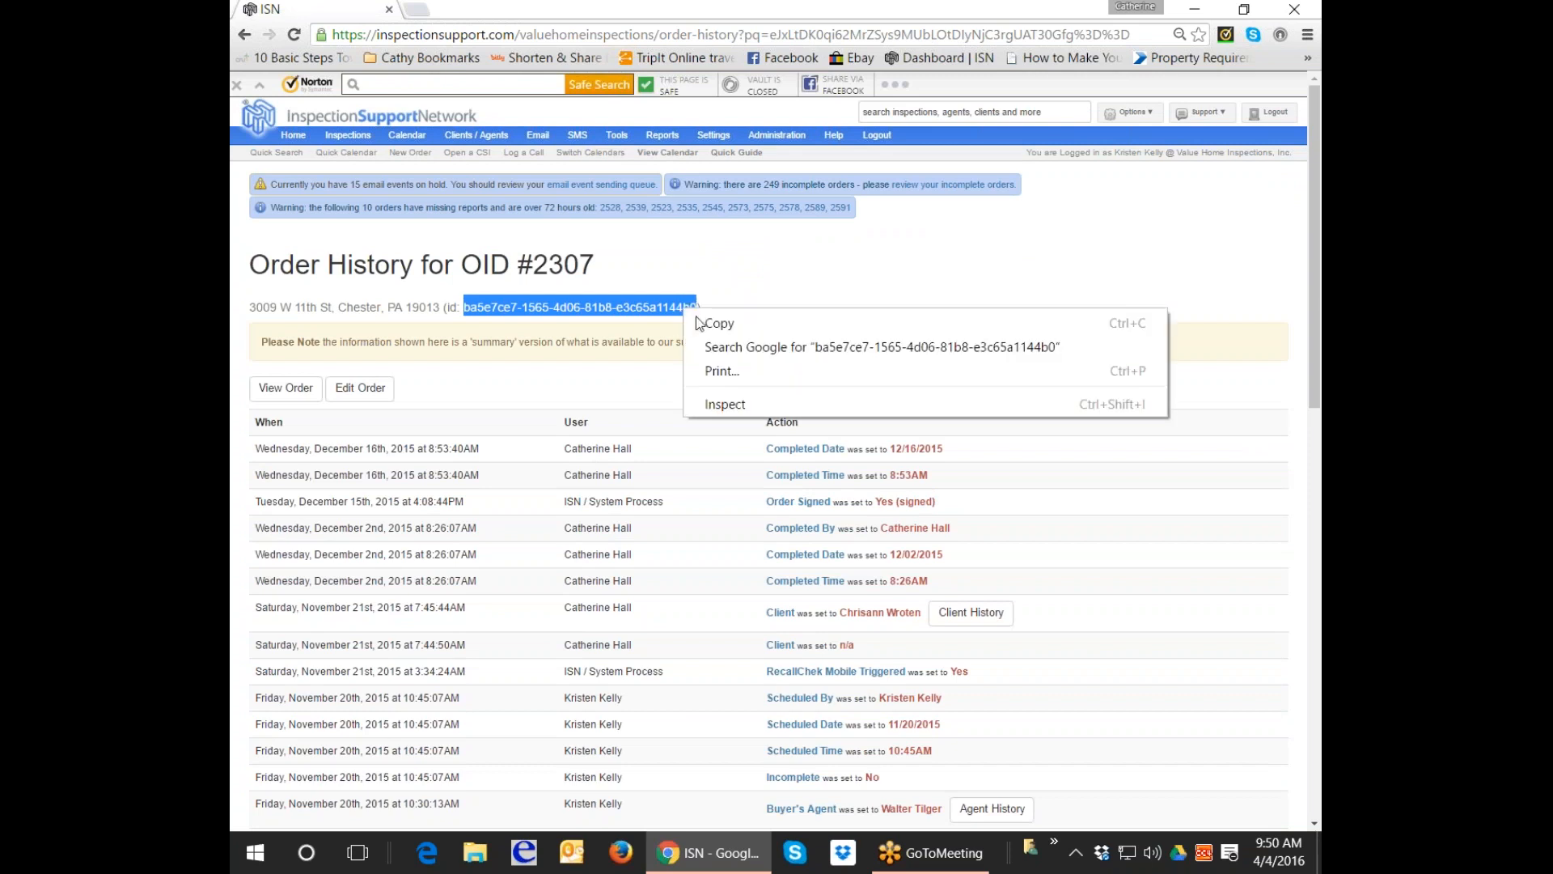
left_click(730, 322)
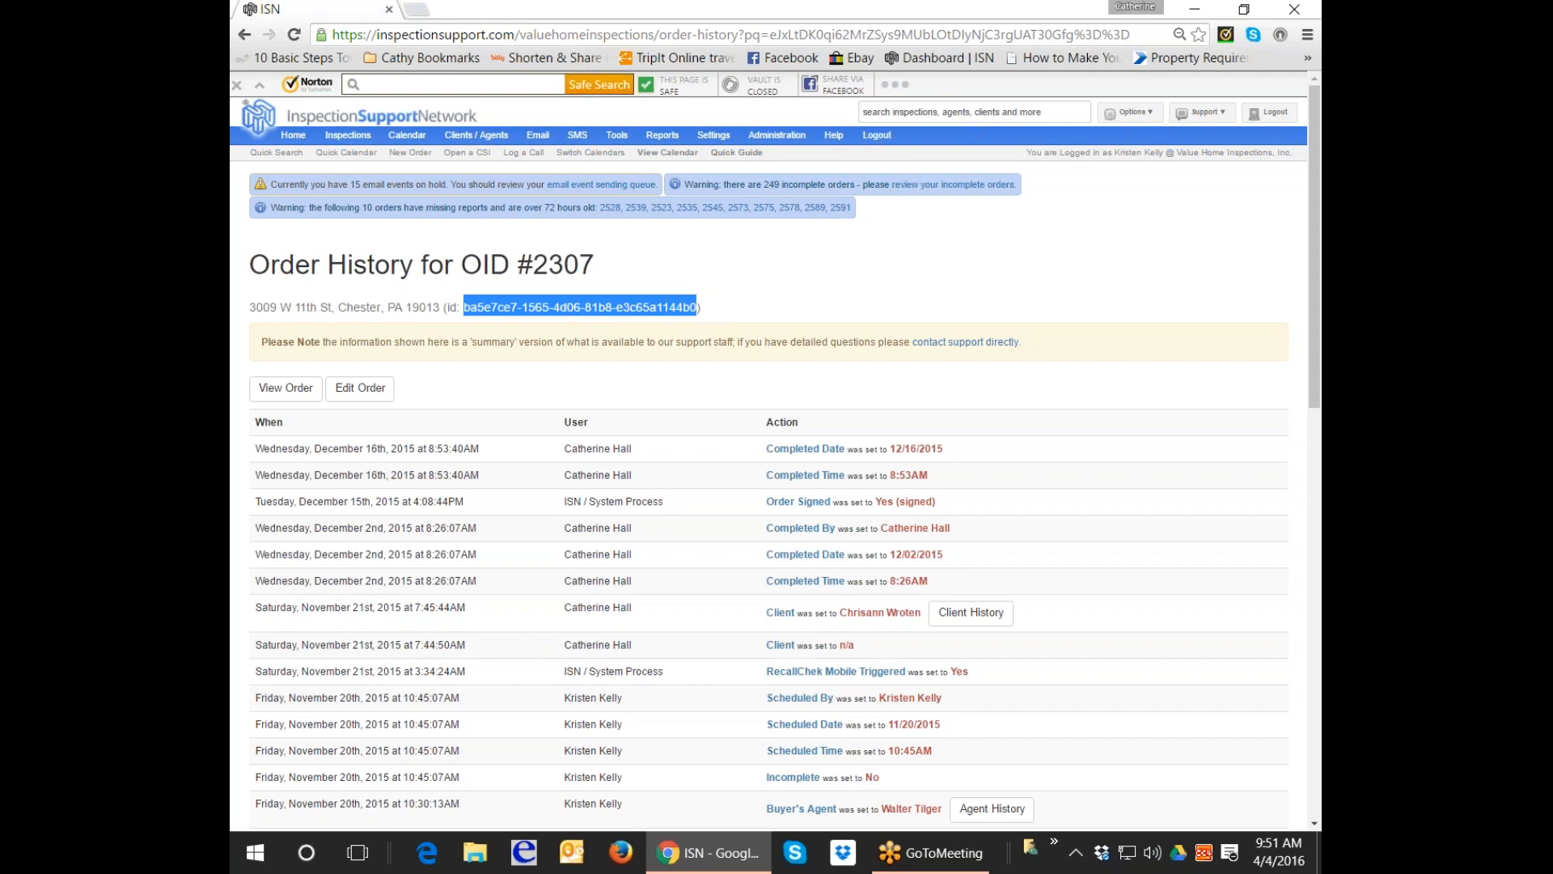
Open genesis203k.net in a new browser tab and go to its login page.
double_click(420, 20)
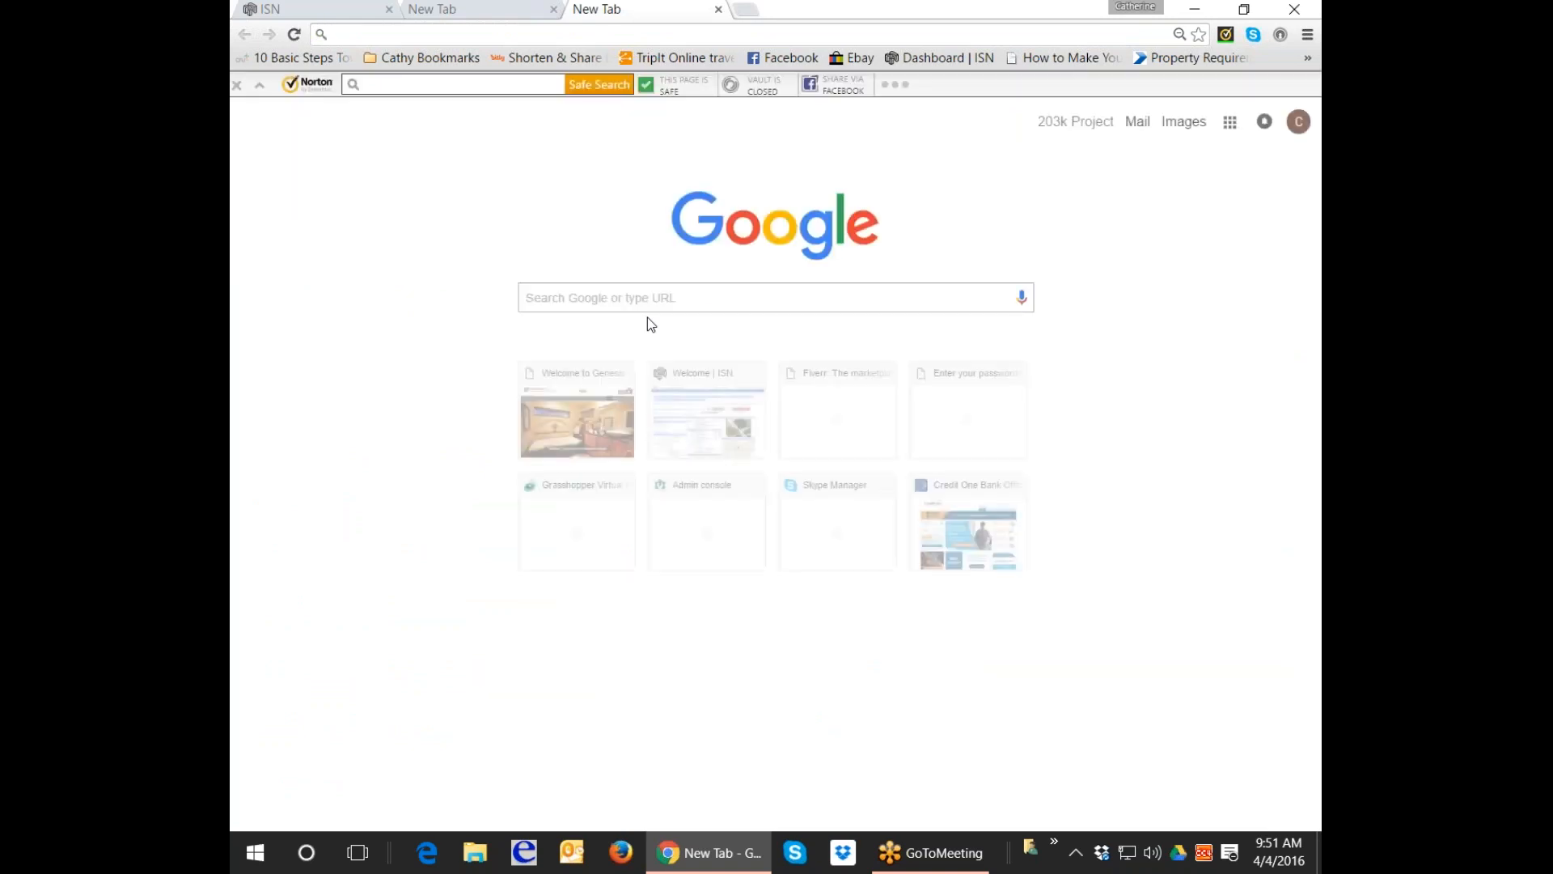
left_click(576, 413)
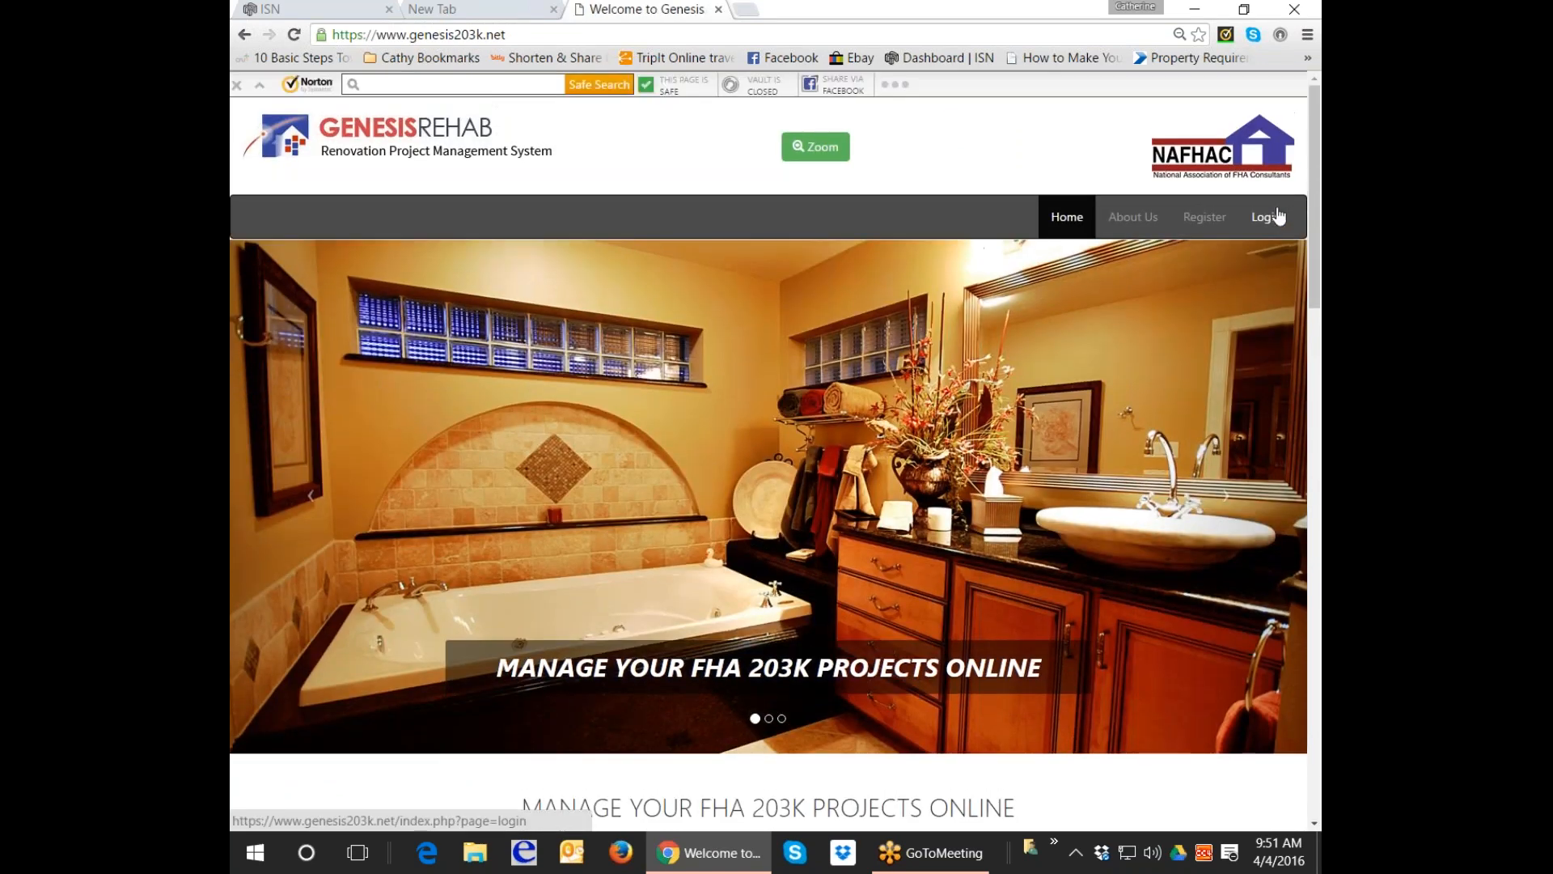
left_click(1266, 217)
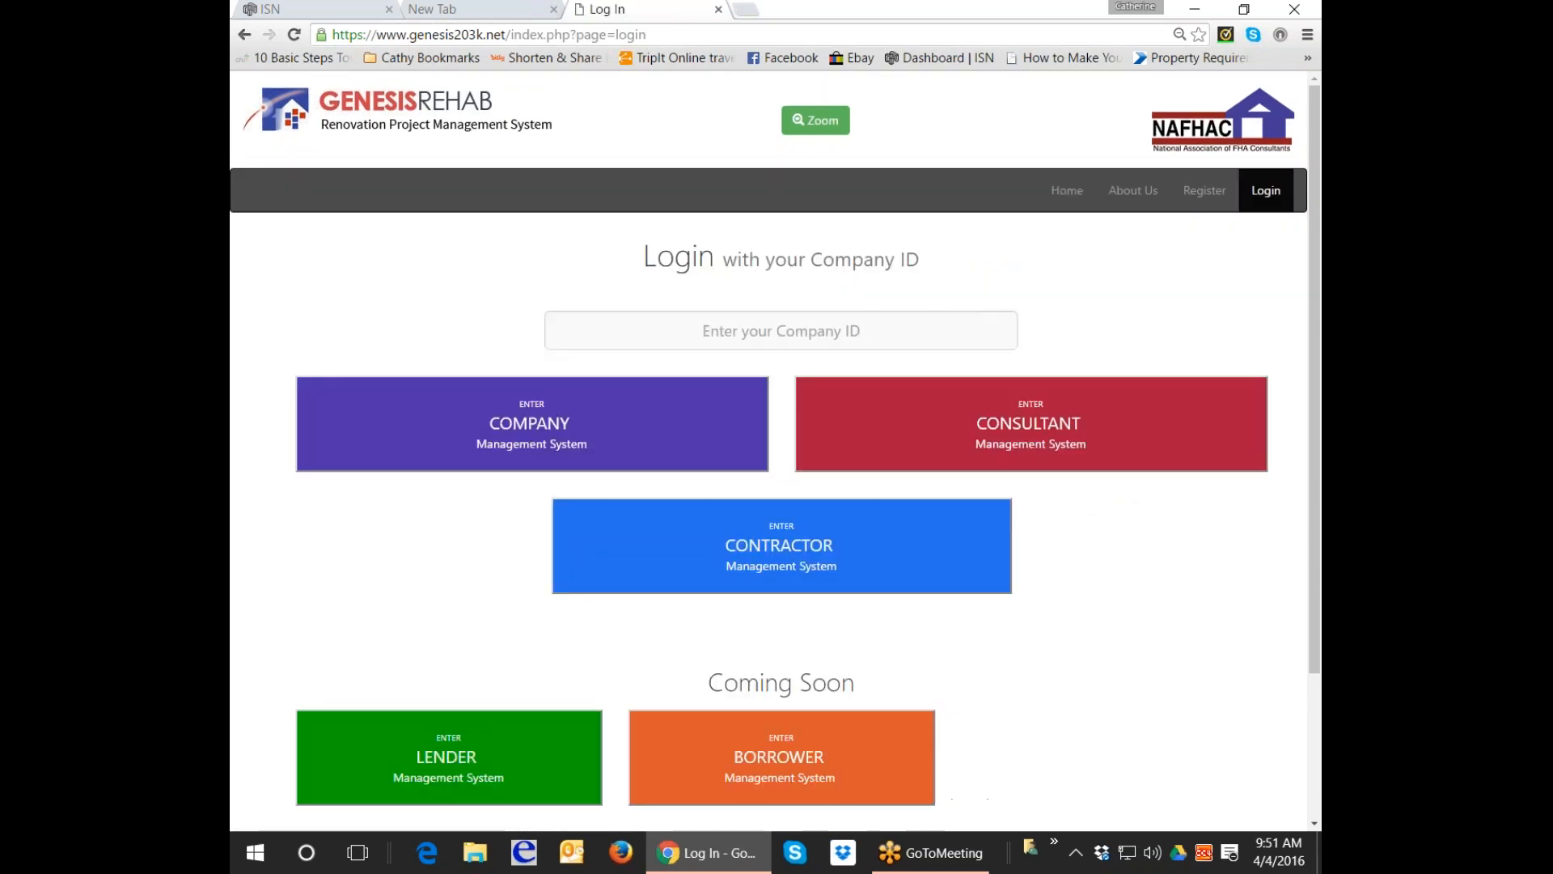
Fill in the suggested company ID and enter the Consultant management system login.
left_click(782, 356)
type("va")
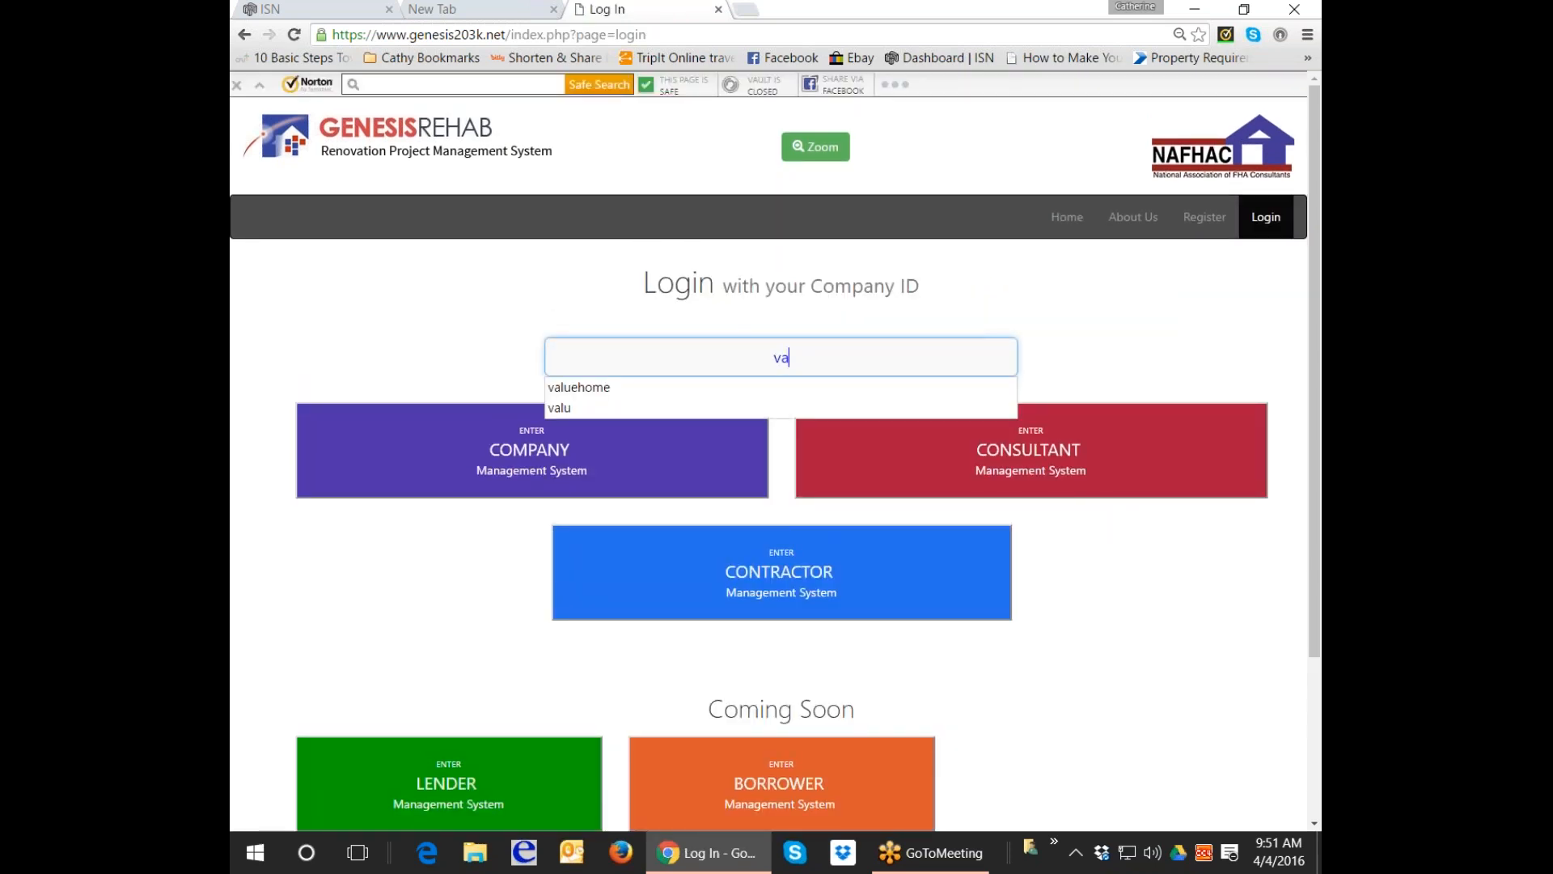
key("Down")
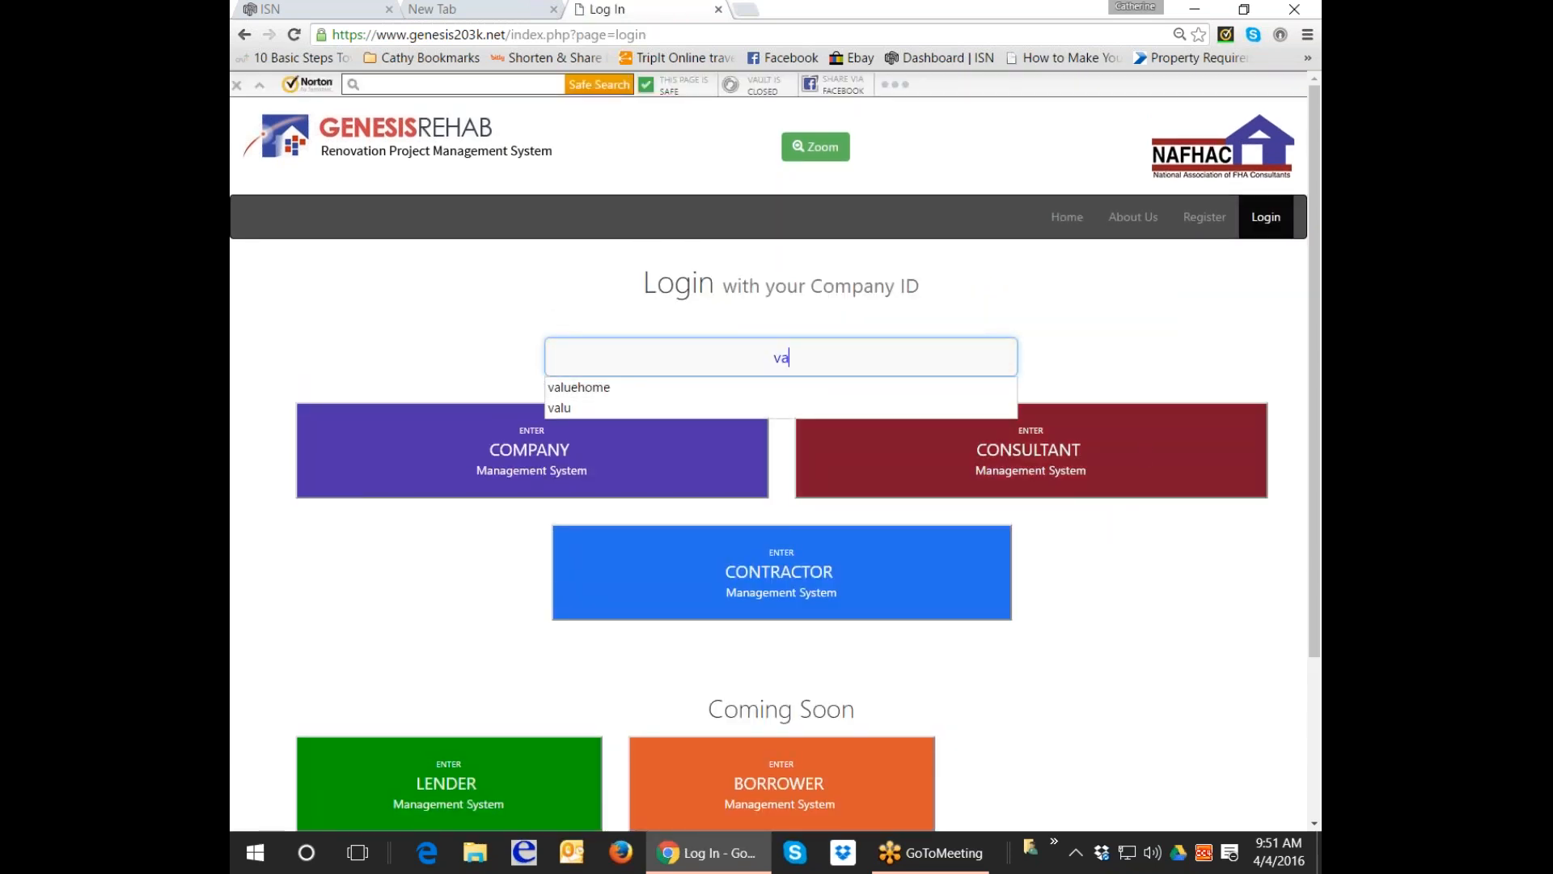
left_click(1142, 453)
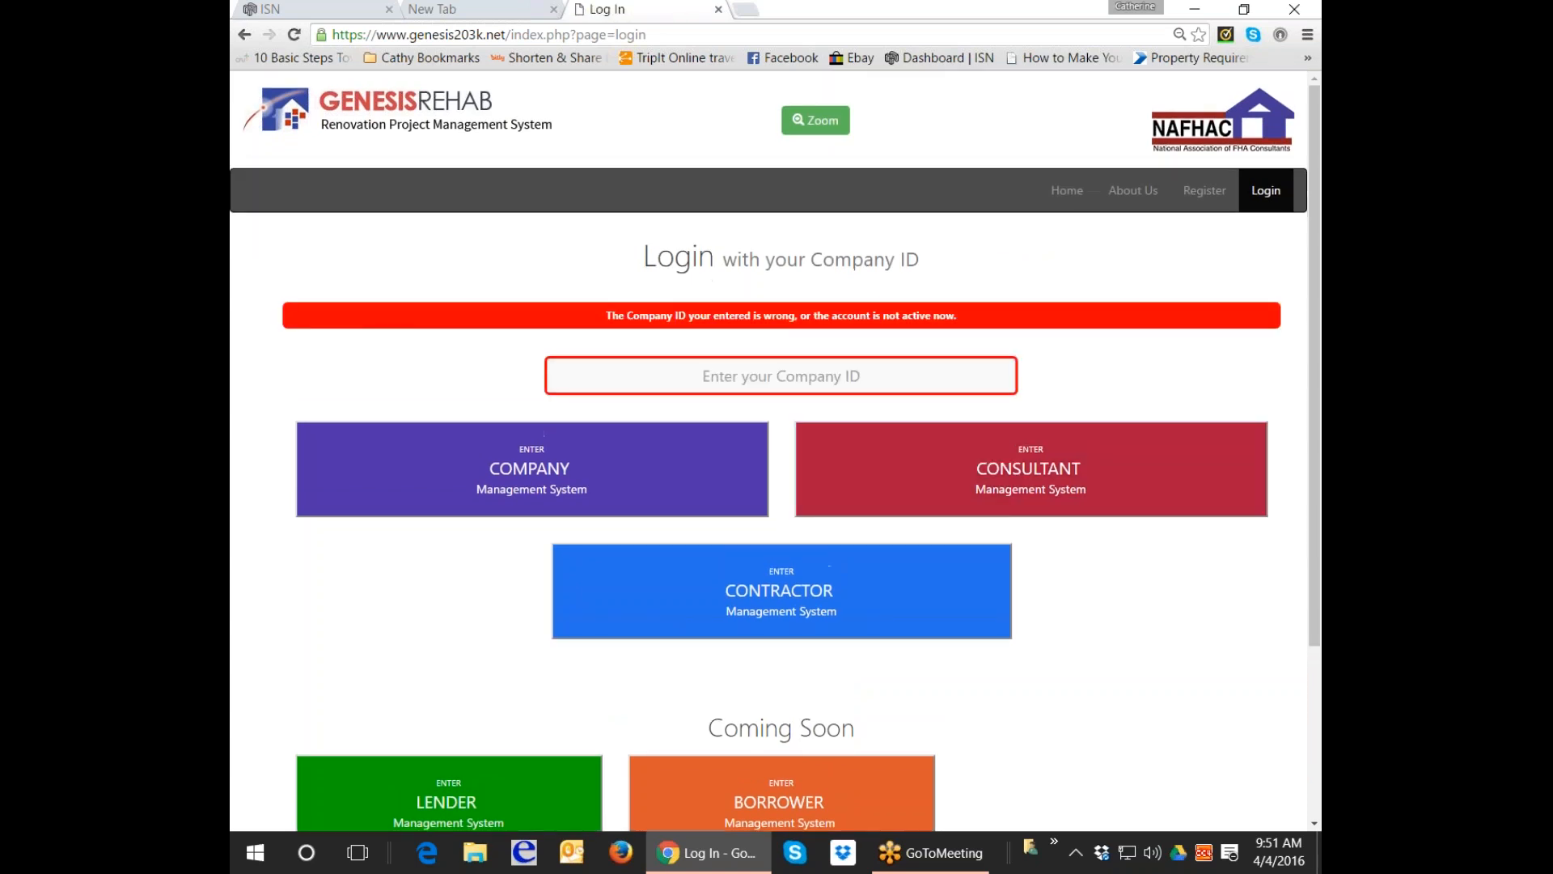
type("va")
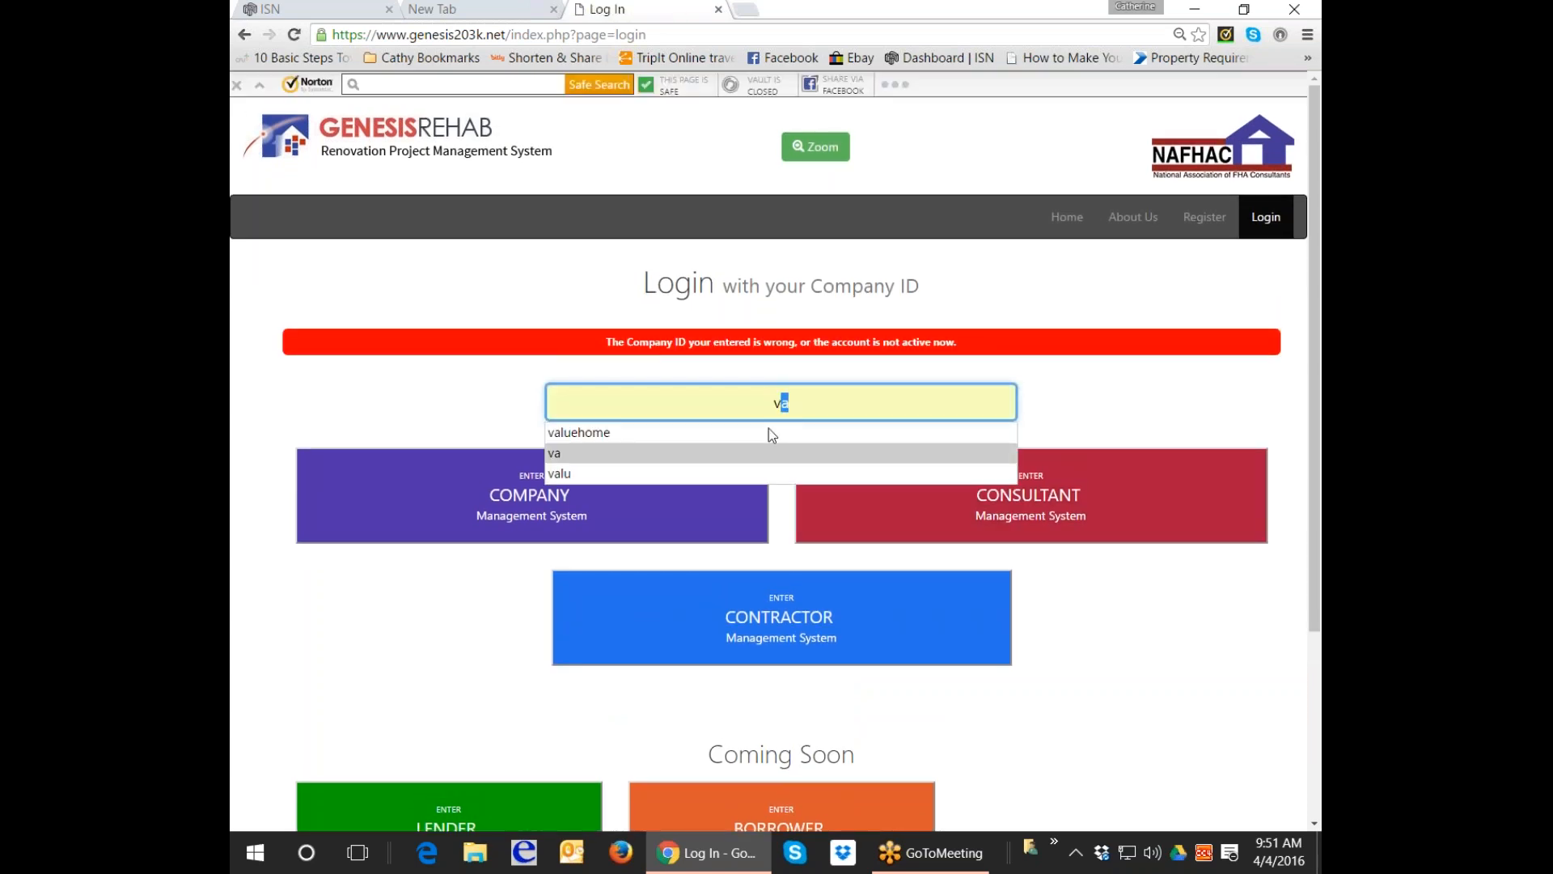
left_click(769, 427)
left_click(1010, 475)
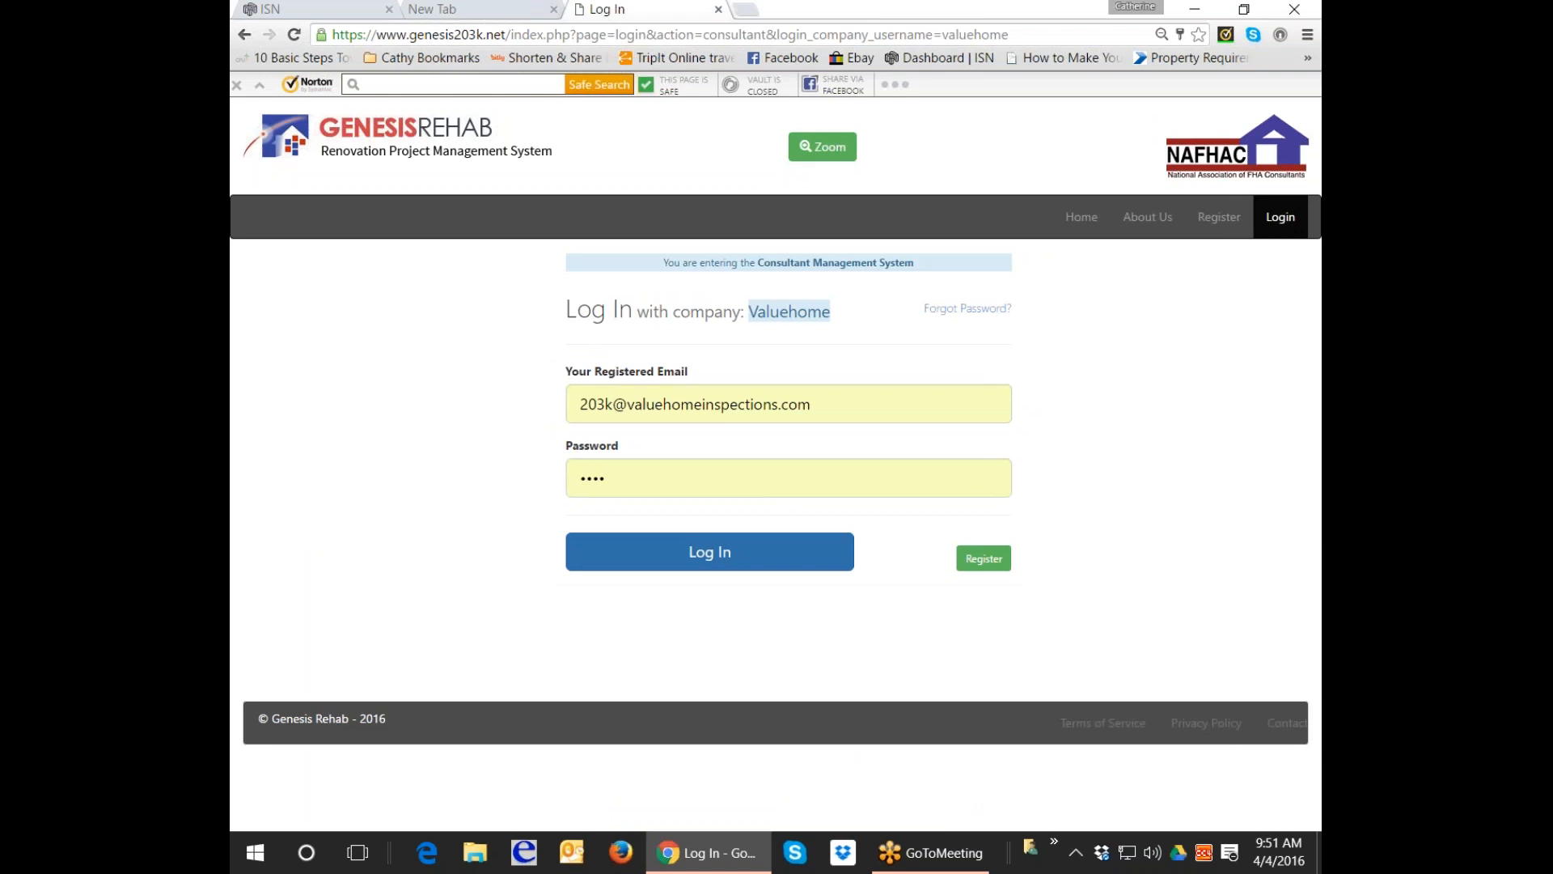
Log in with the pre-filled consultant credentials to reach the dashboard.
left_click(709, 552)
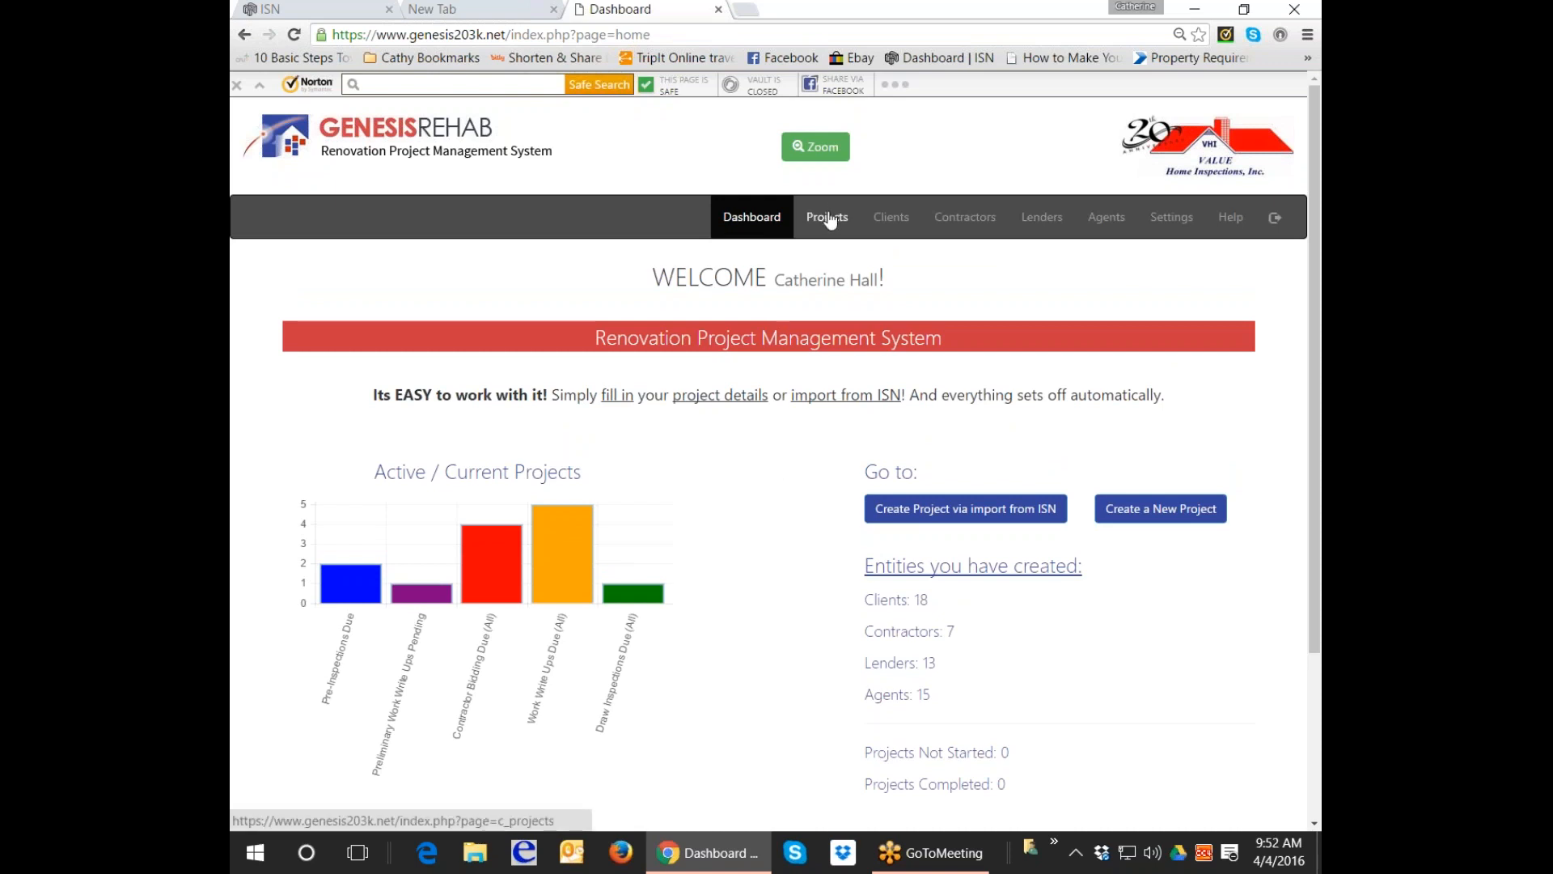
Start a project via import from ISN and search the orders for the pasted order id.
left_click(972, 524)
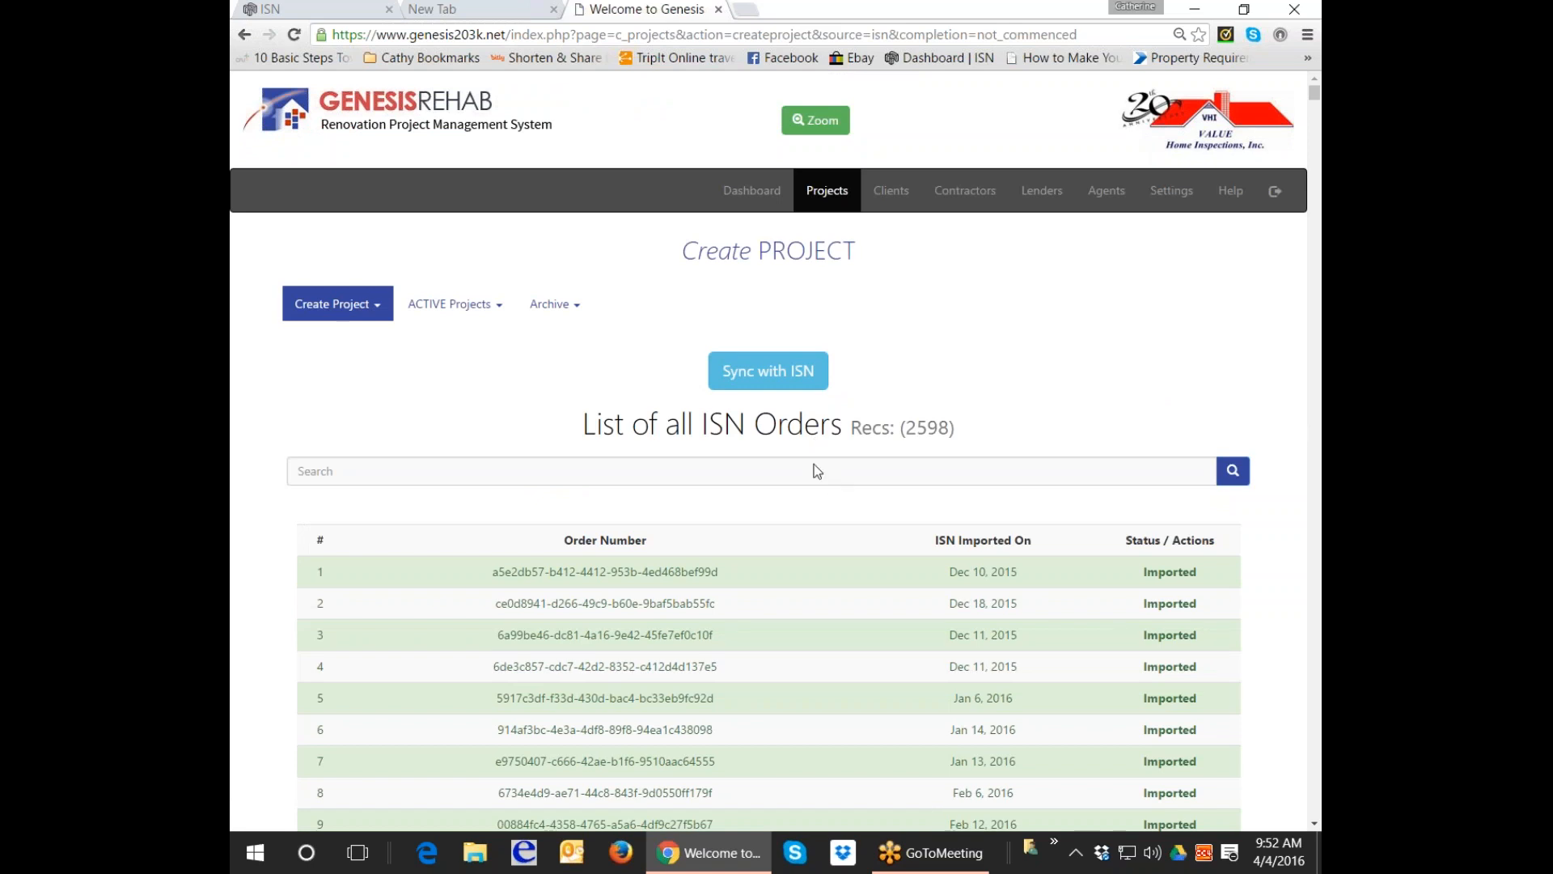
left_click(391, 479)
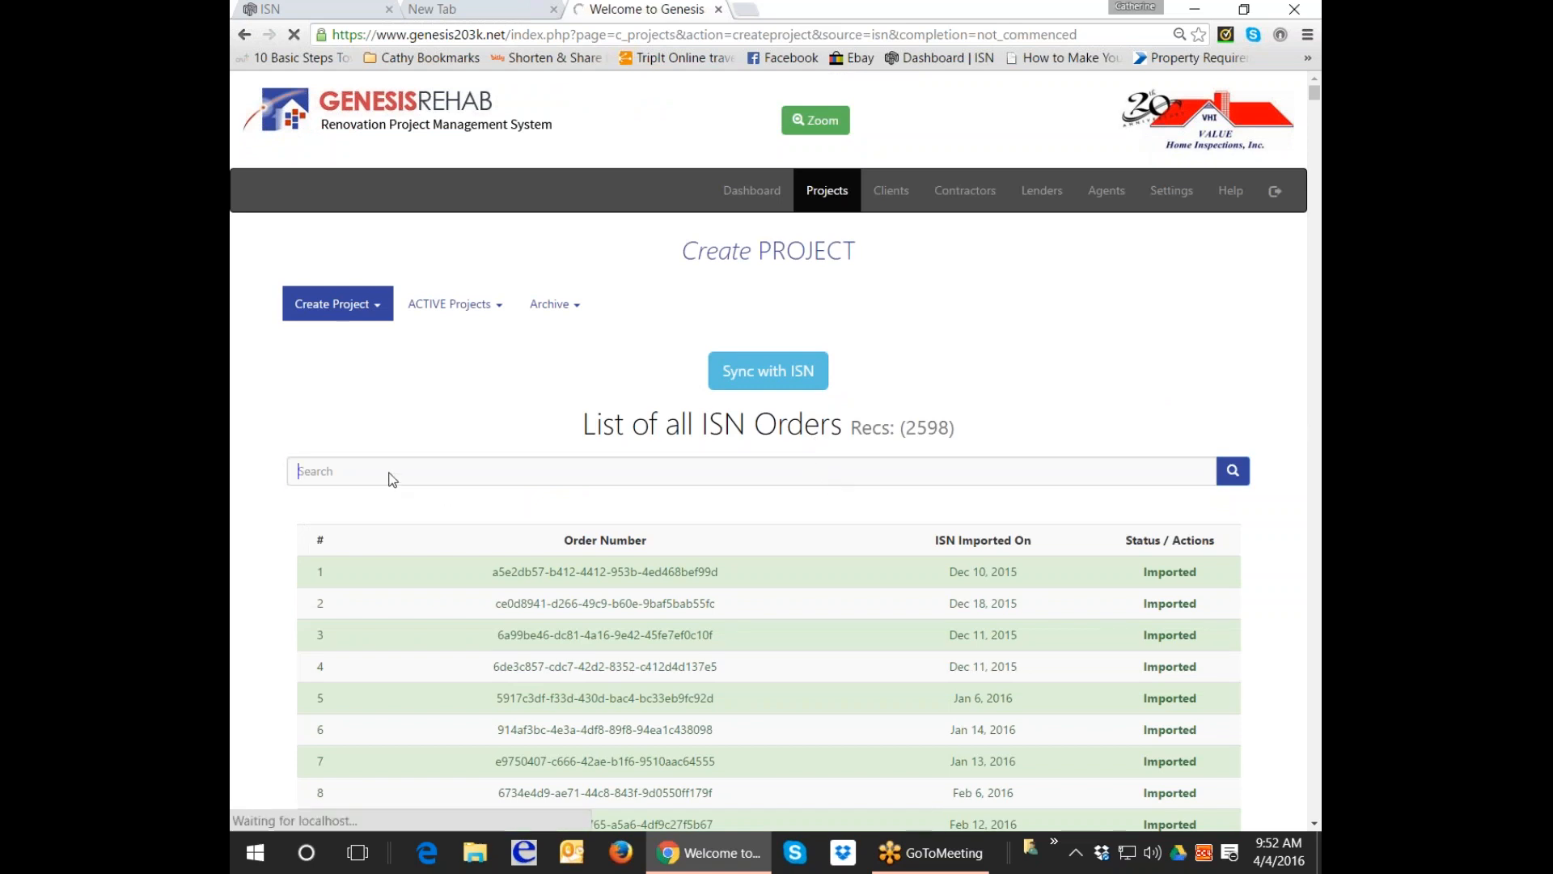
left_click(392, 479)
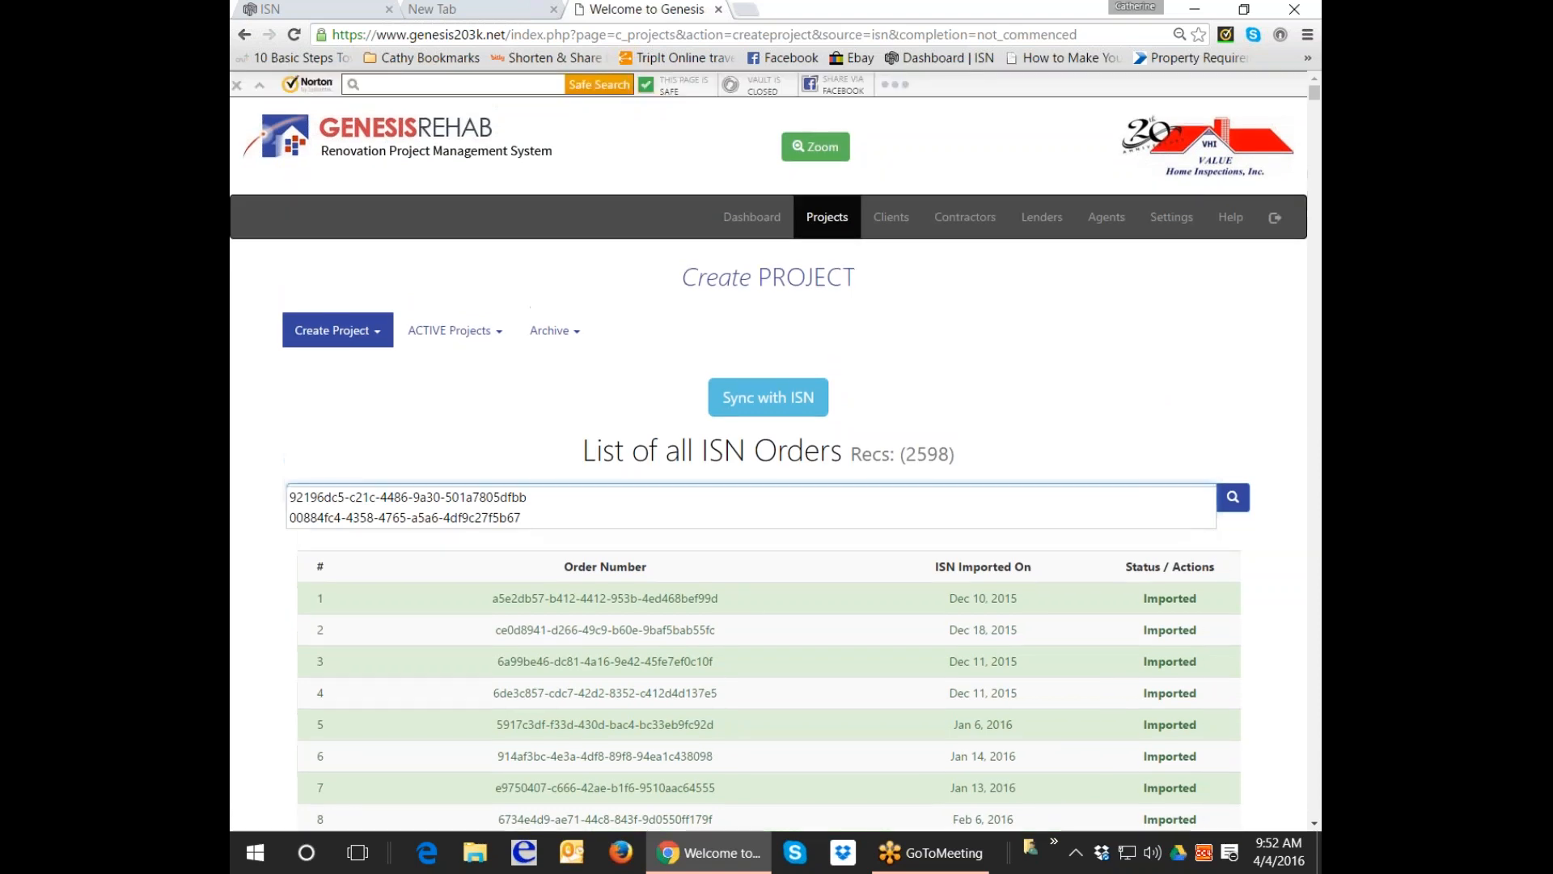
left_click(490, 407)
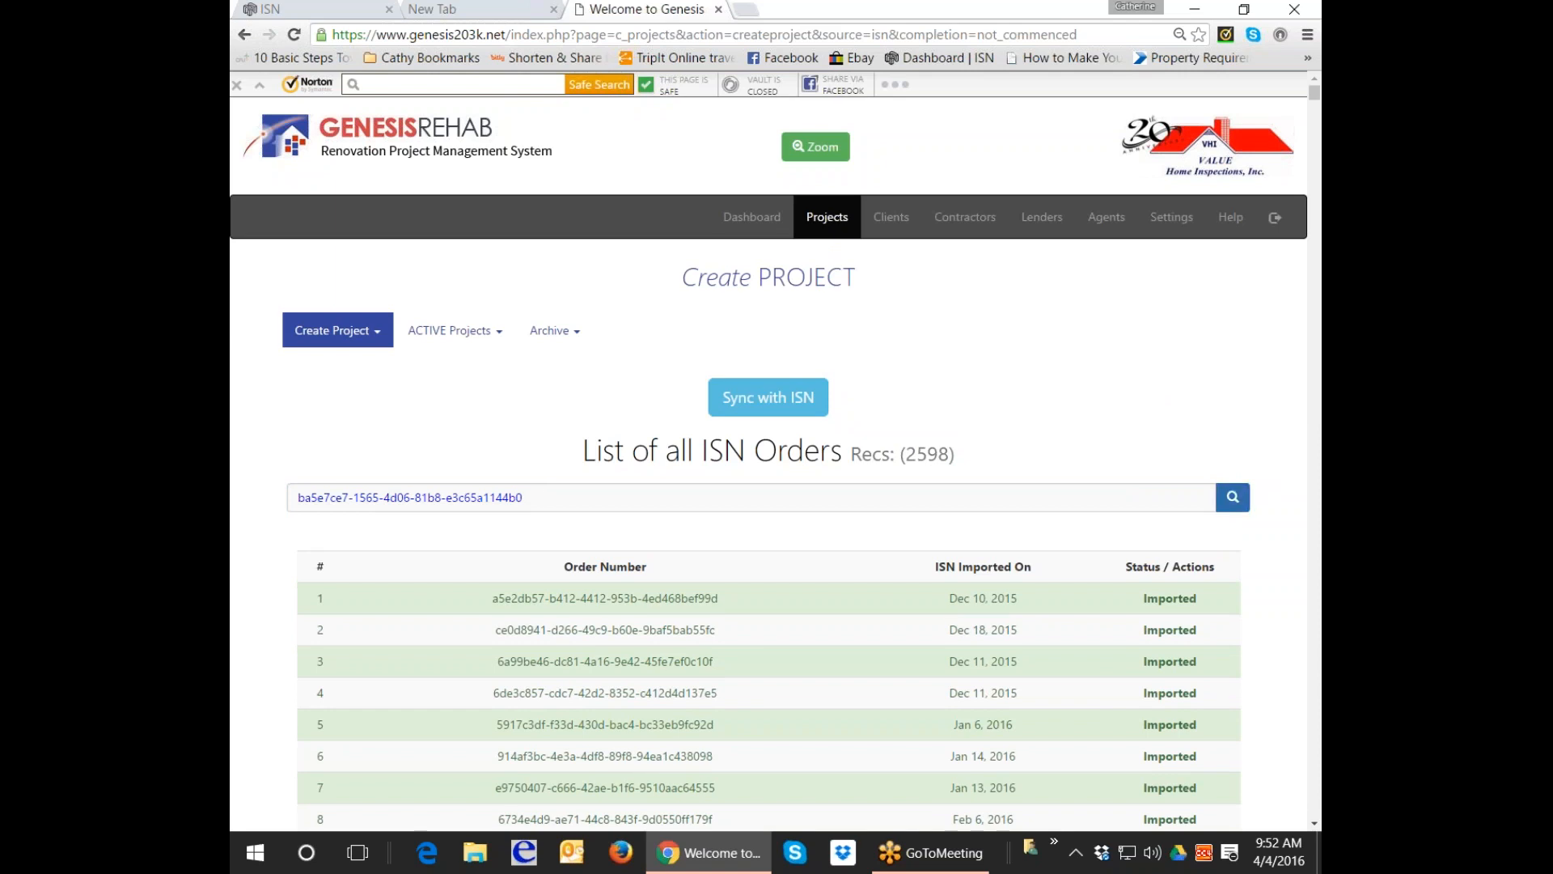
left_click(1235, 498)
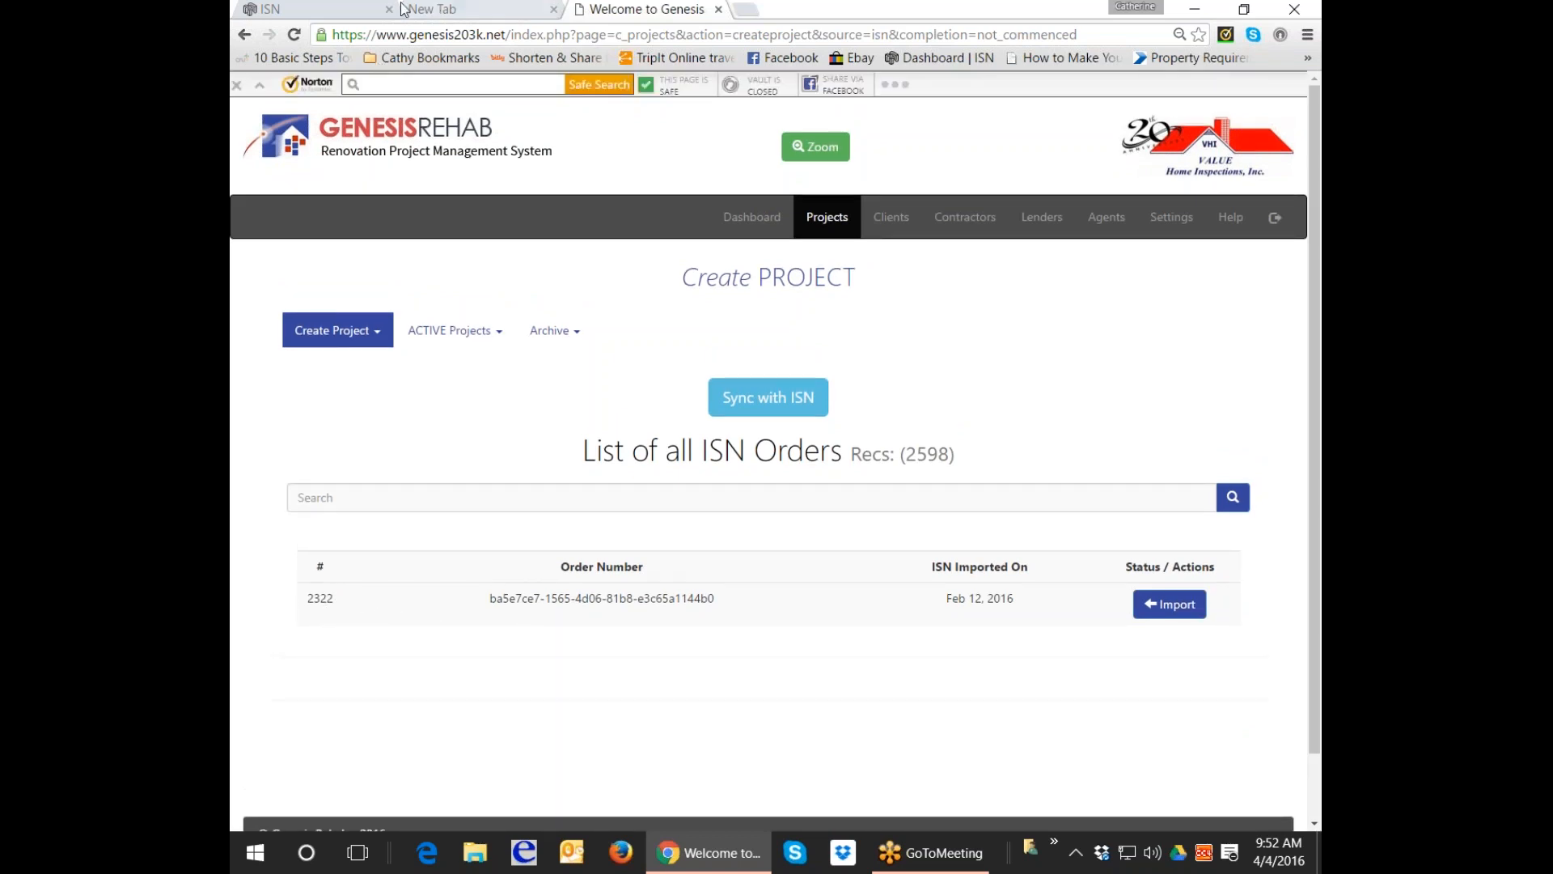
left_click(293, 9)
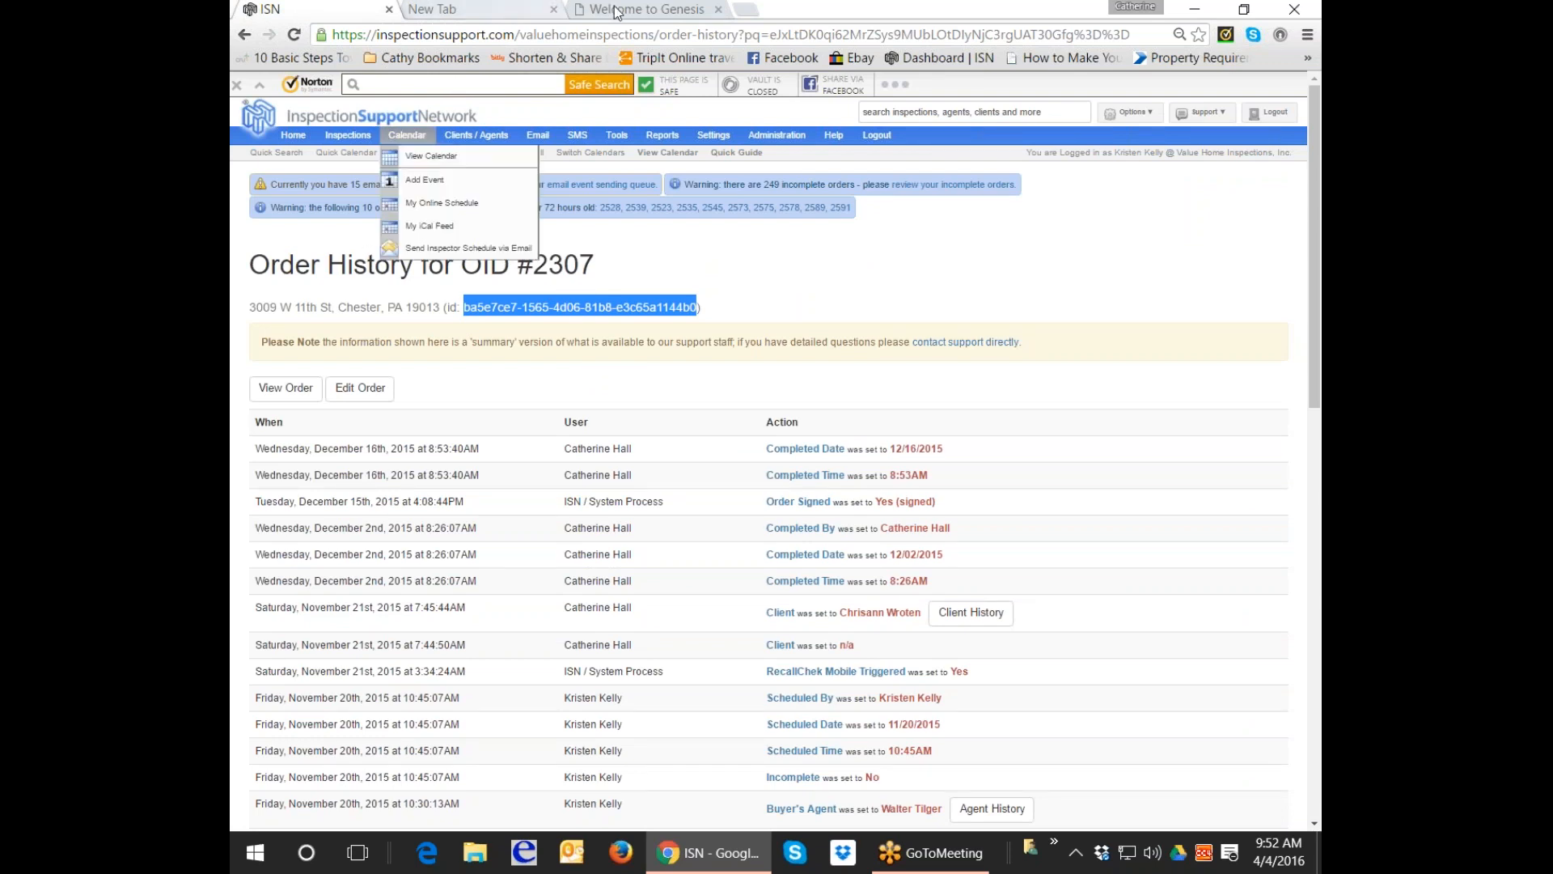
left_click(719, 251)
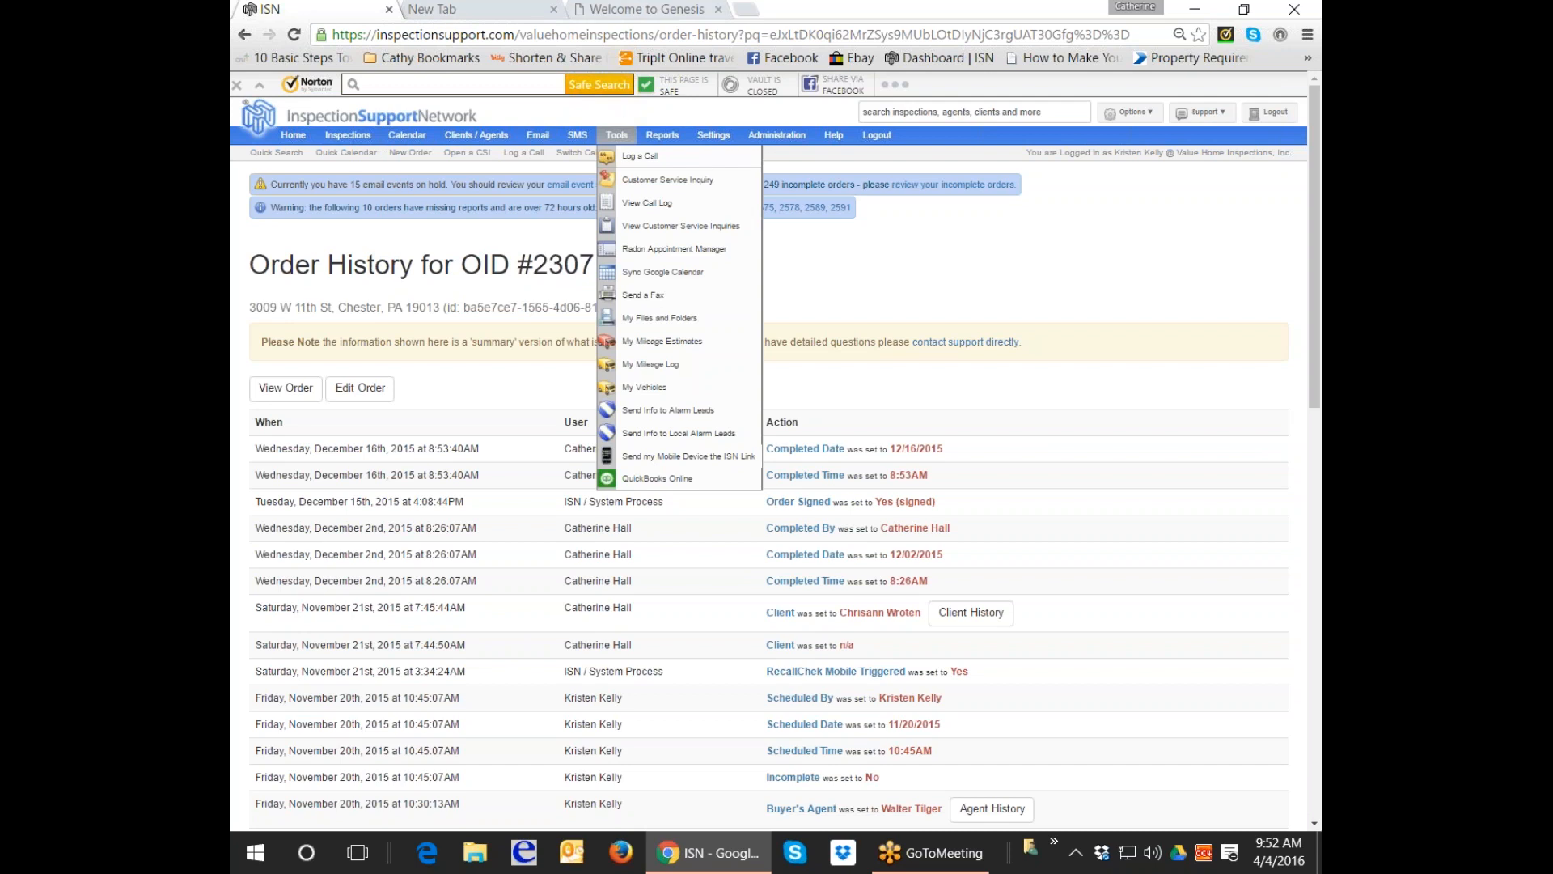
left_click(632, 10)
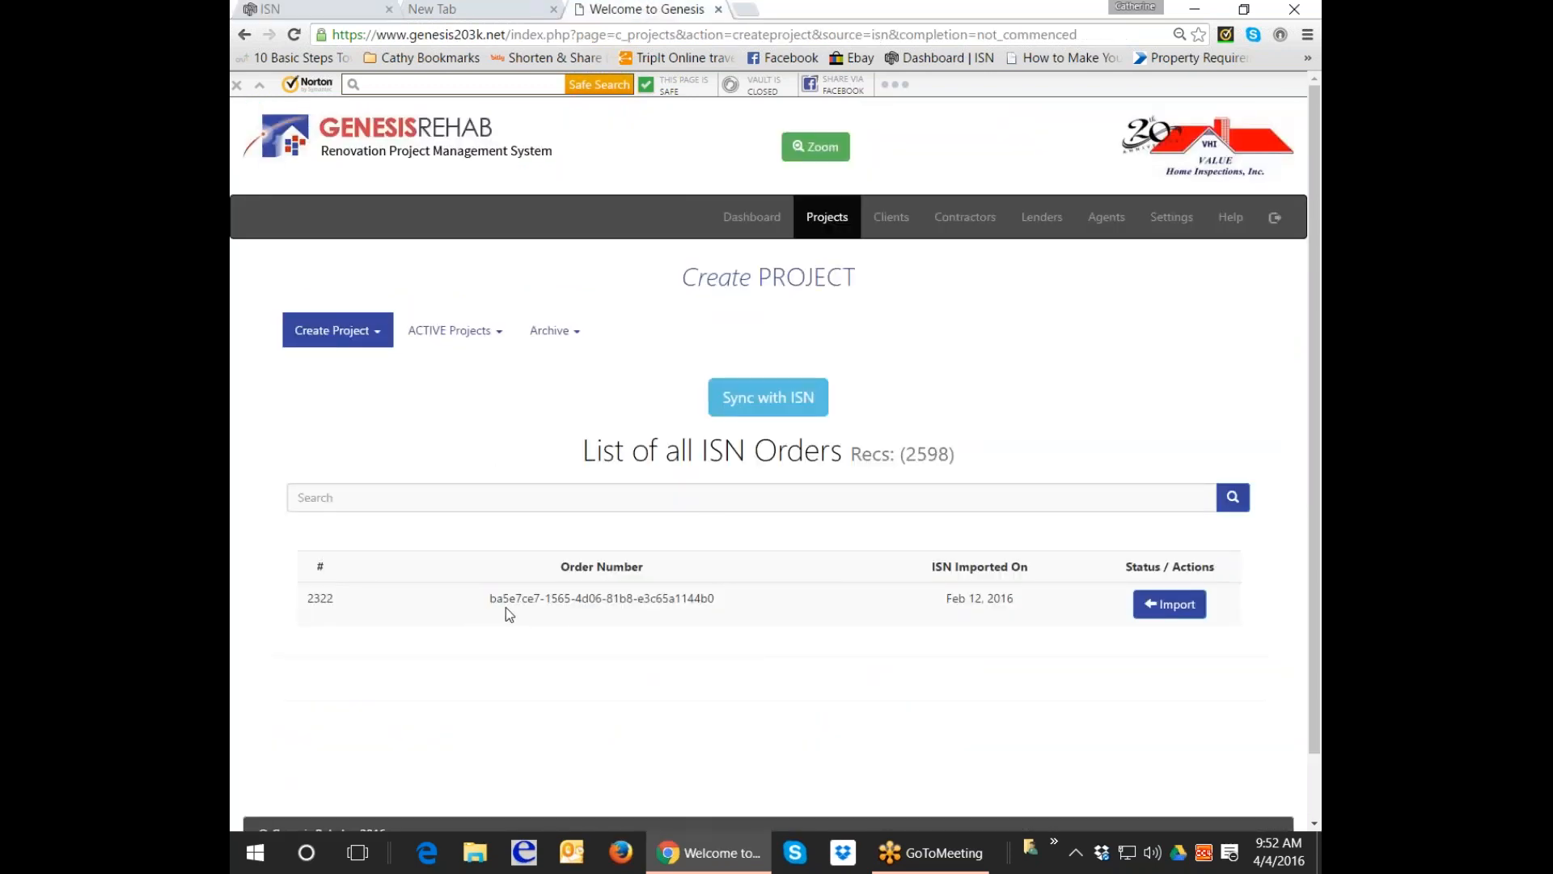
left_click(1162, 605)
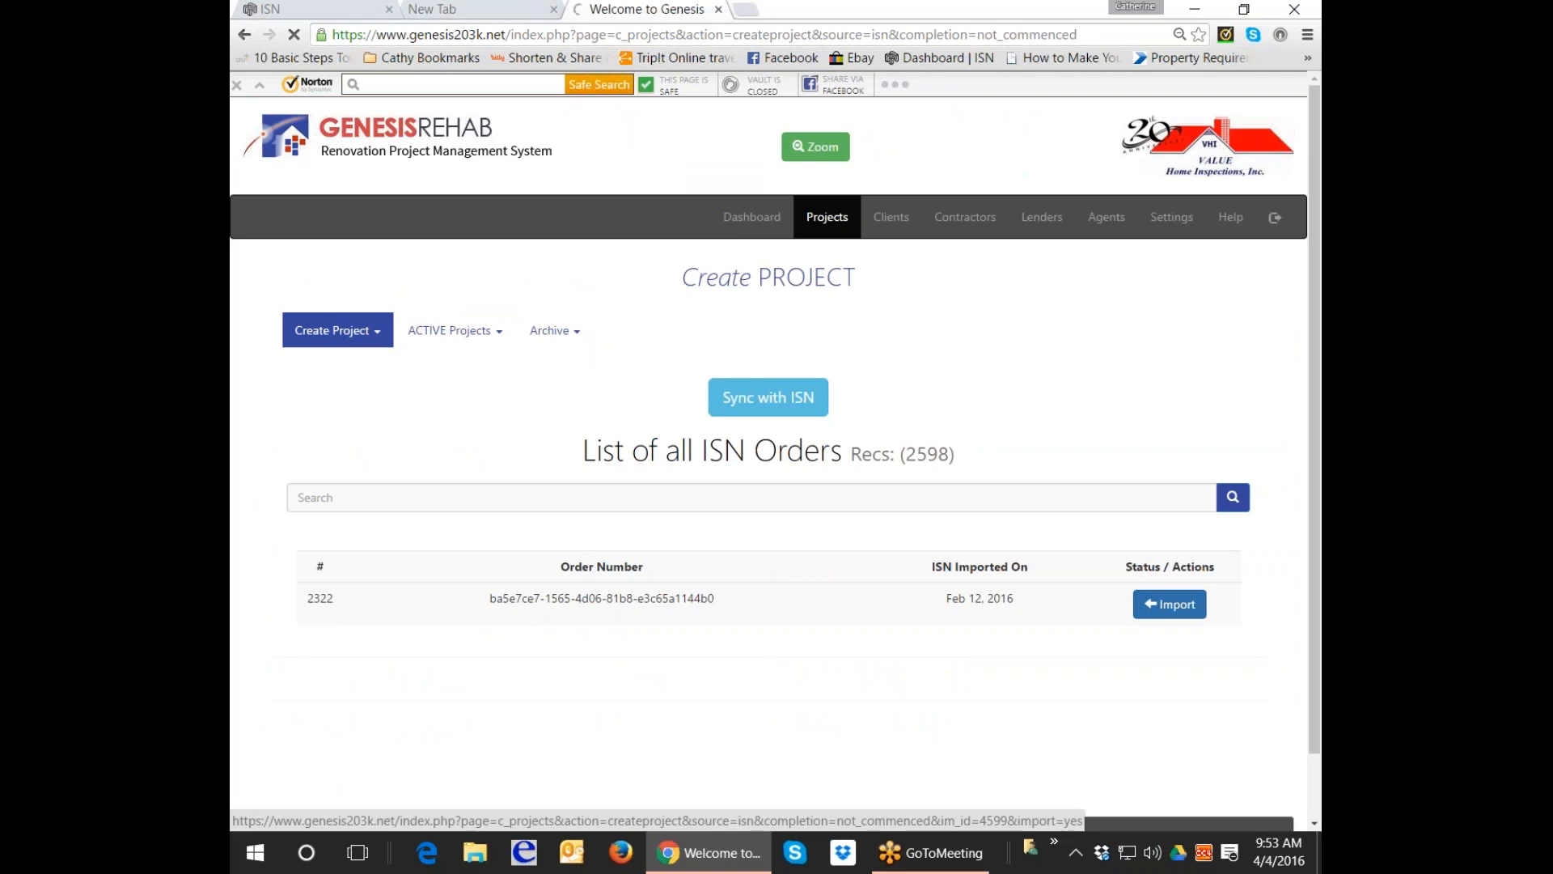
Name the imported project with the property's street label followed by the client's surname.
scroll(769, 458, "down", 1)
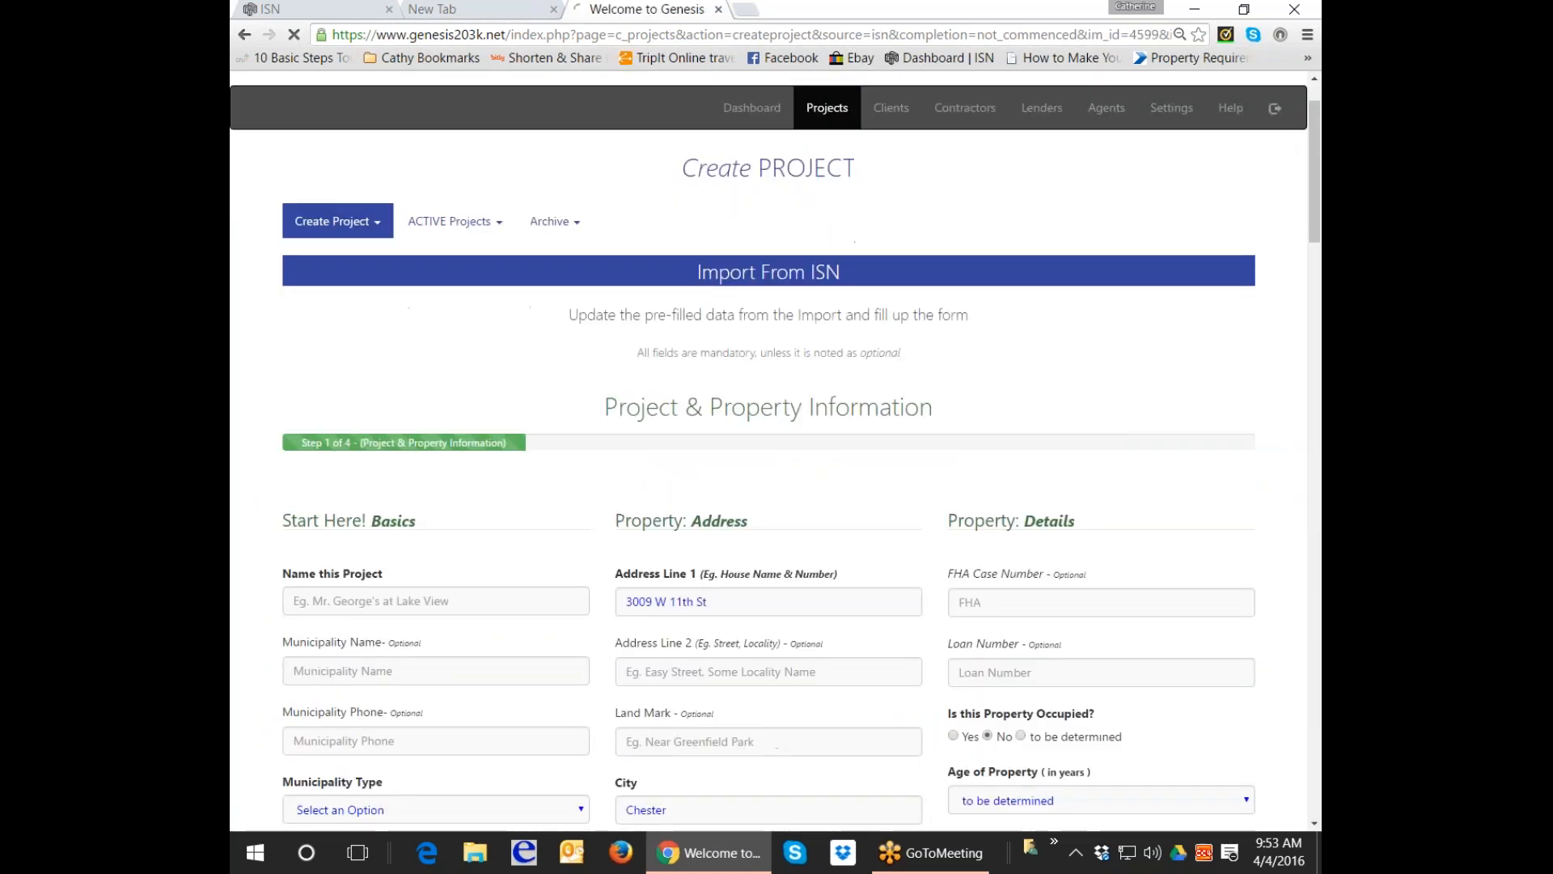
left_click(407, 618)
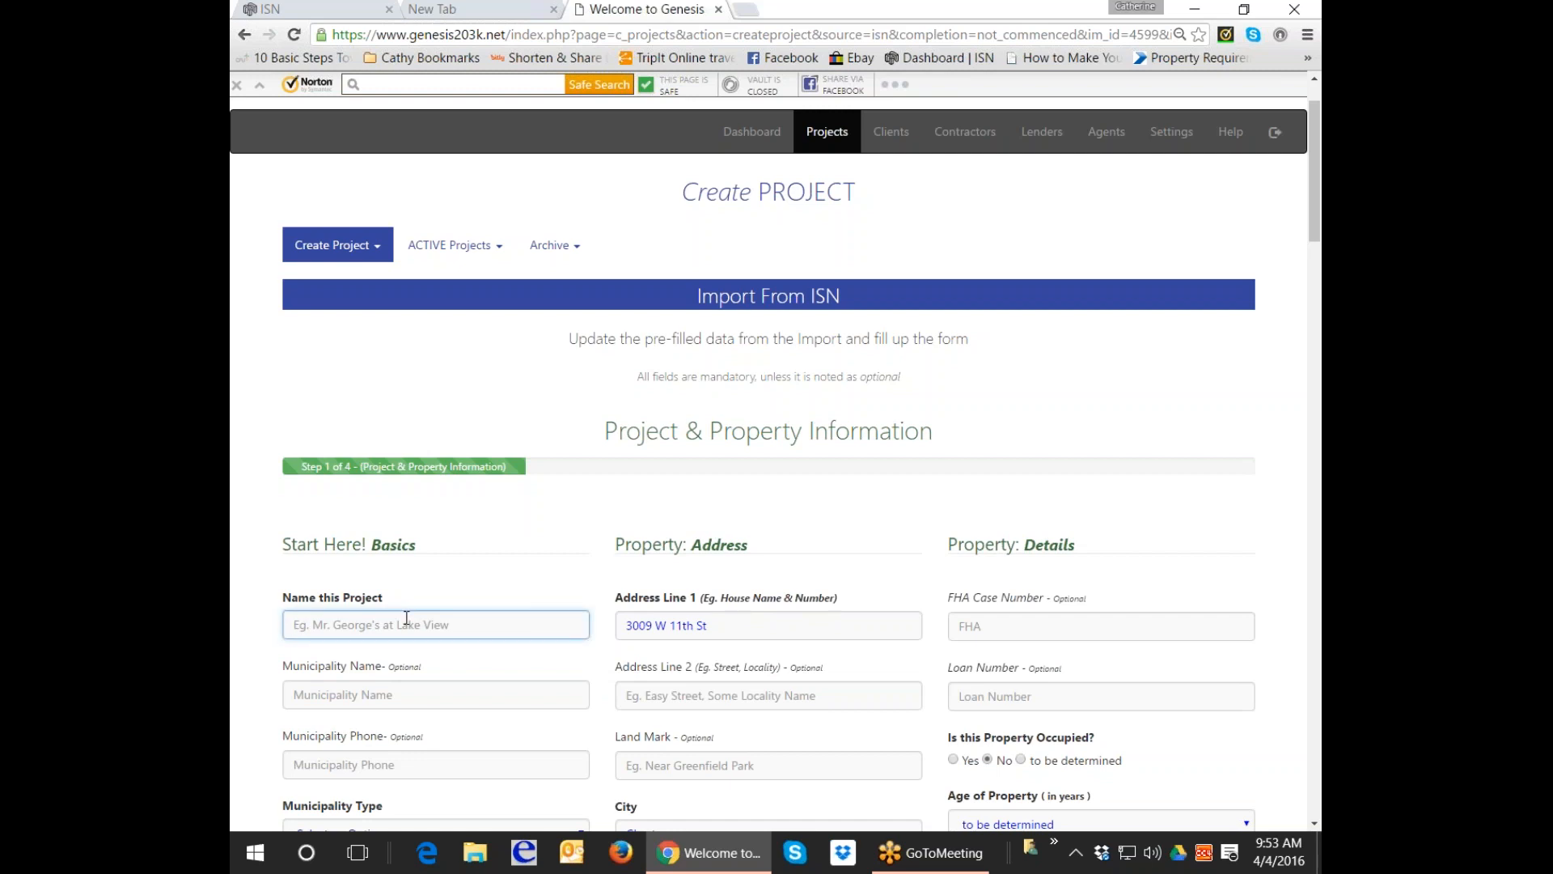
scroll(407, 618, "down", 2)
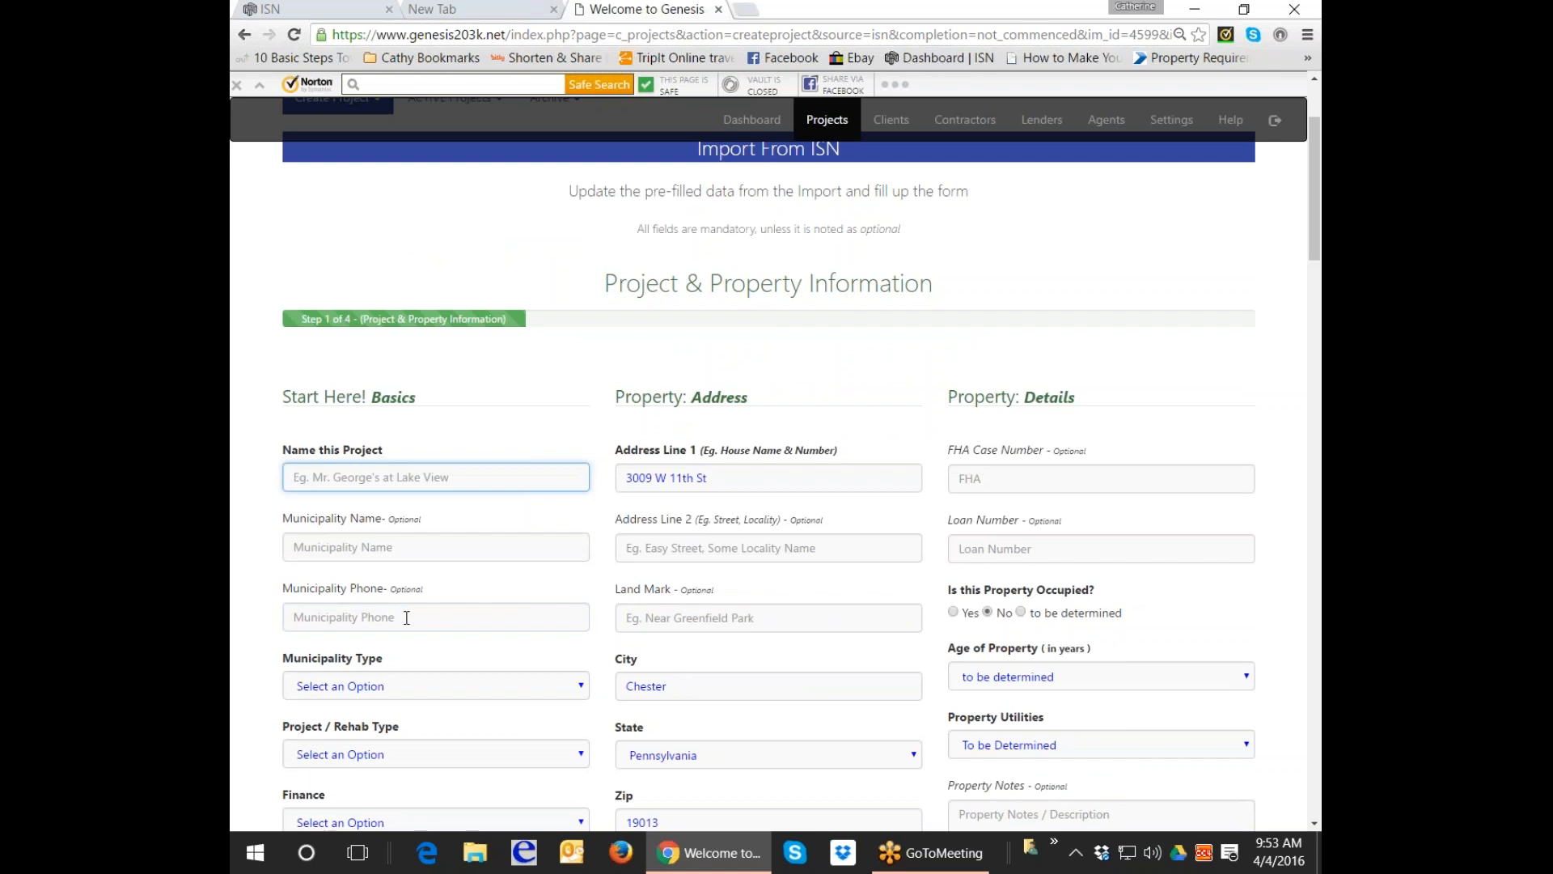
scroll(521, 642, "down", 8)
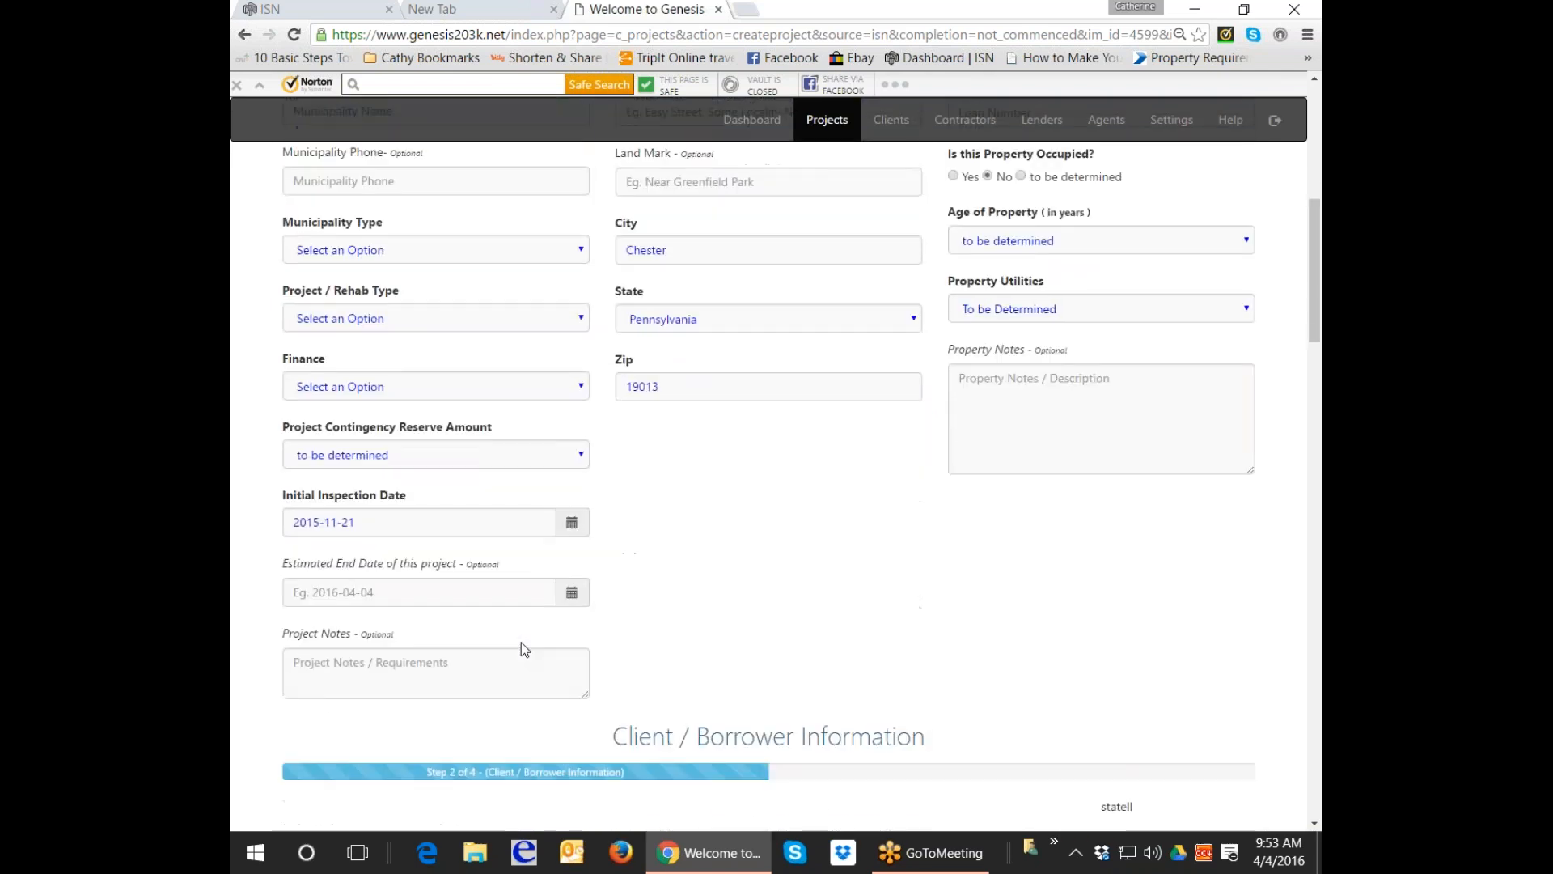
scroll(521, 642, "up", 8)
type("Wroten")
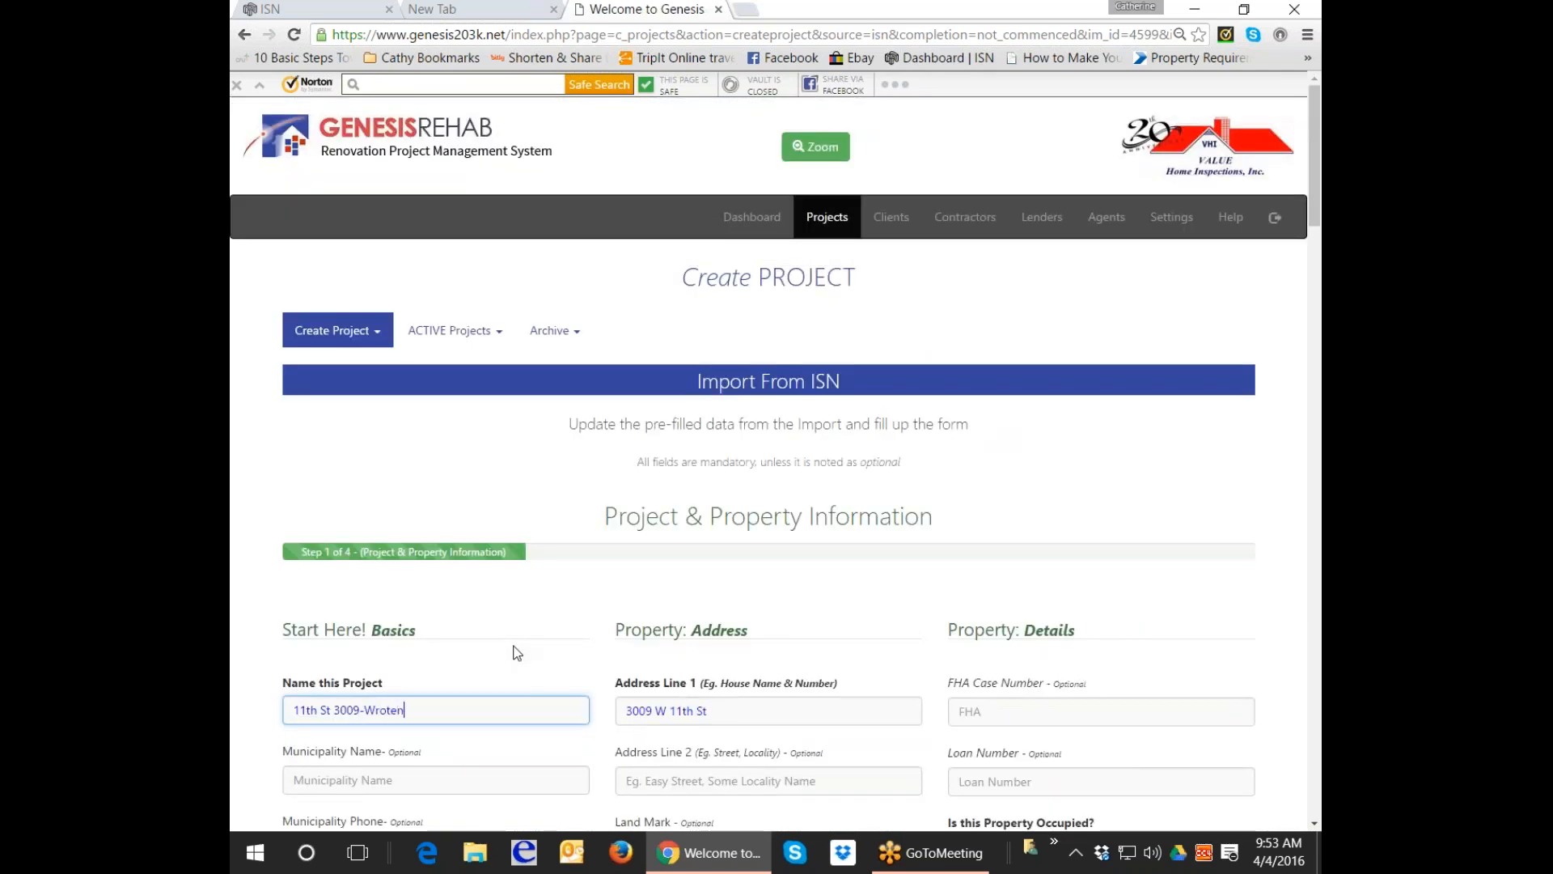
scroll(534, 640, "down", 1)
Set Municipality Name to Delaware, Municipality Type to Country, and rehab type to Full 203k.
key("Tab")
type("Delaware")
scroll(534, 702, "down", 2)
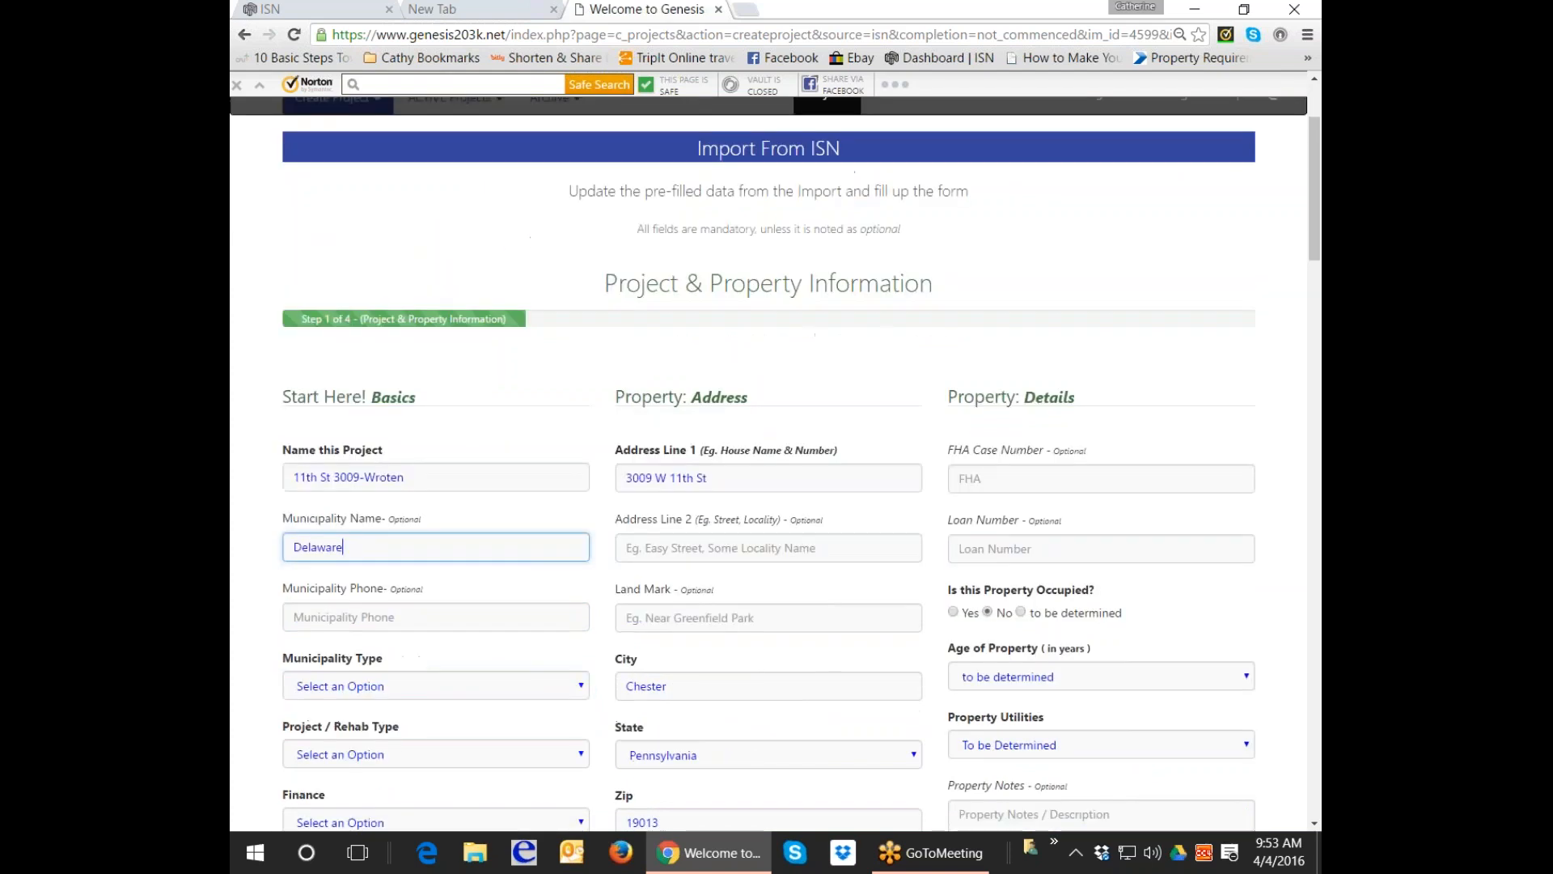
left_click(508, 685)
left_click(415, 726)
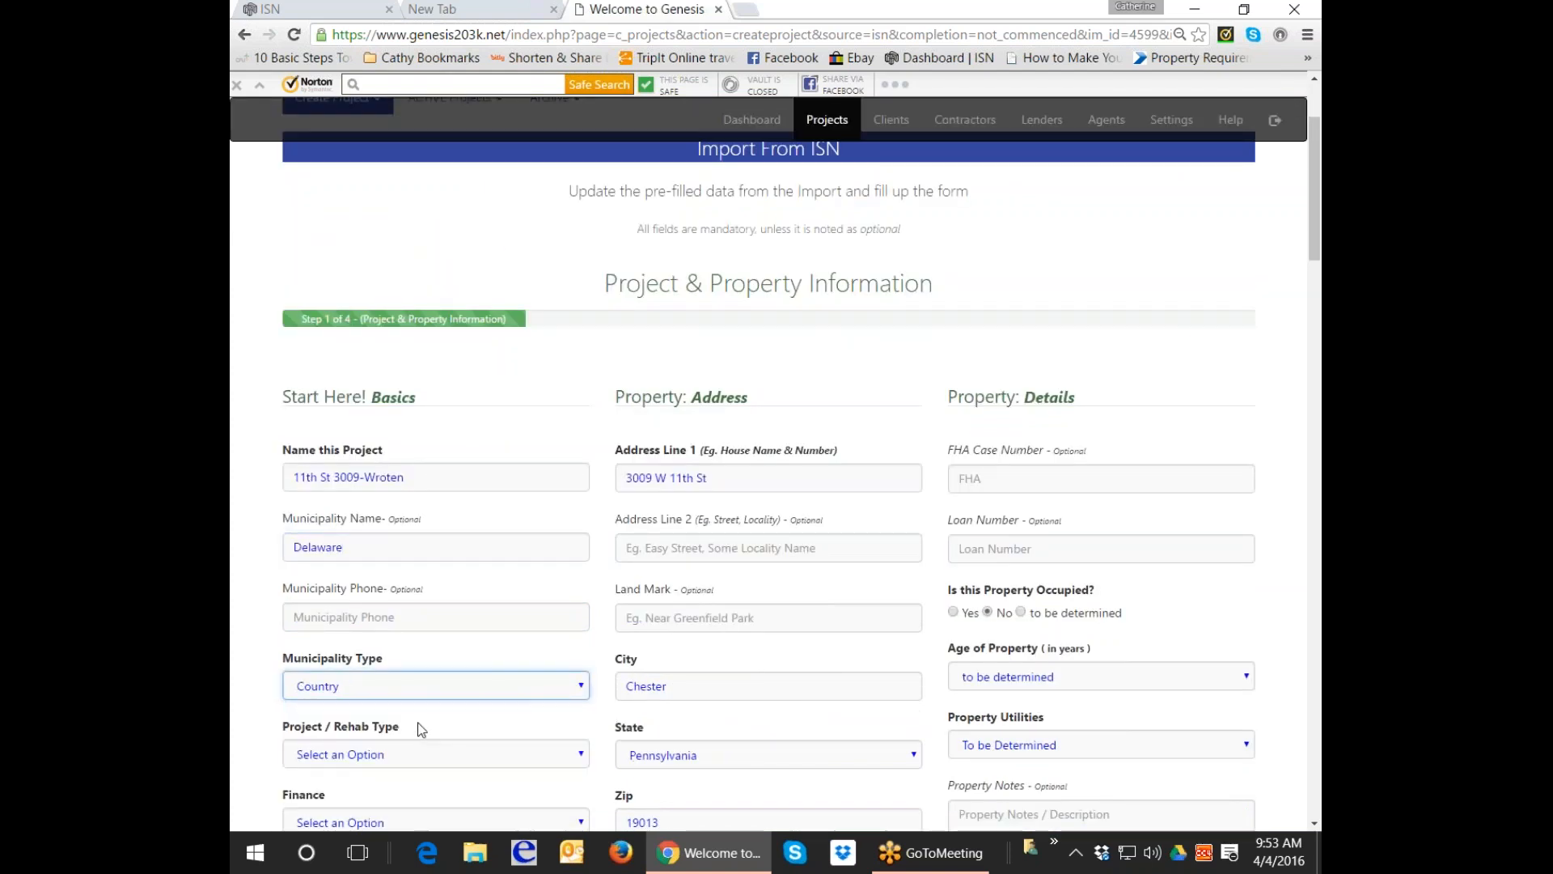
left_click(450, 760)
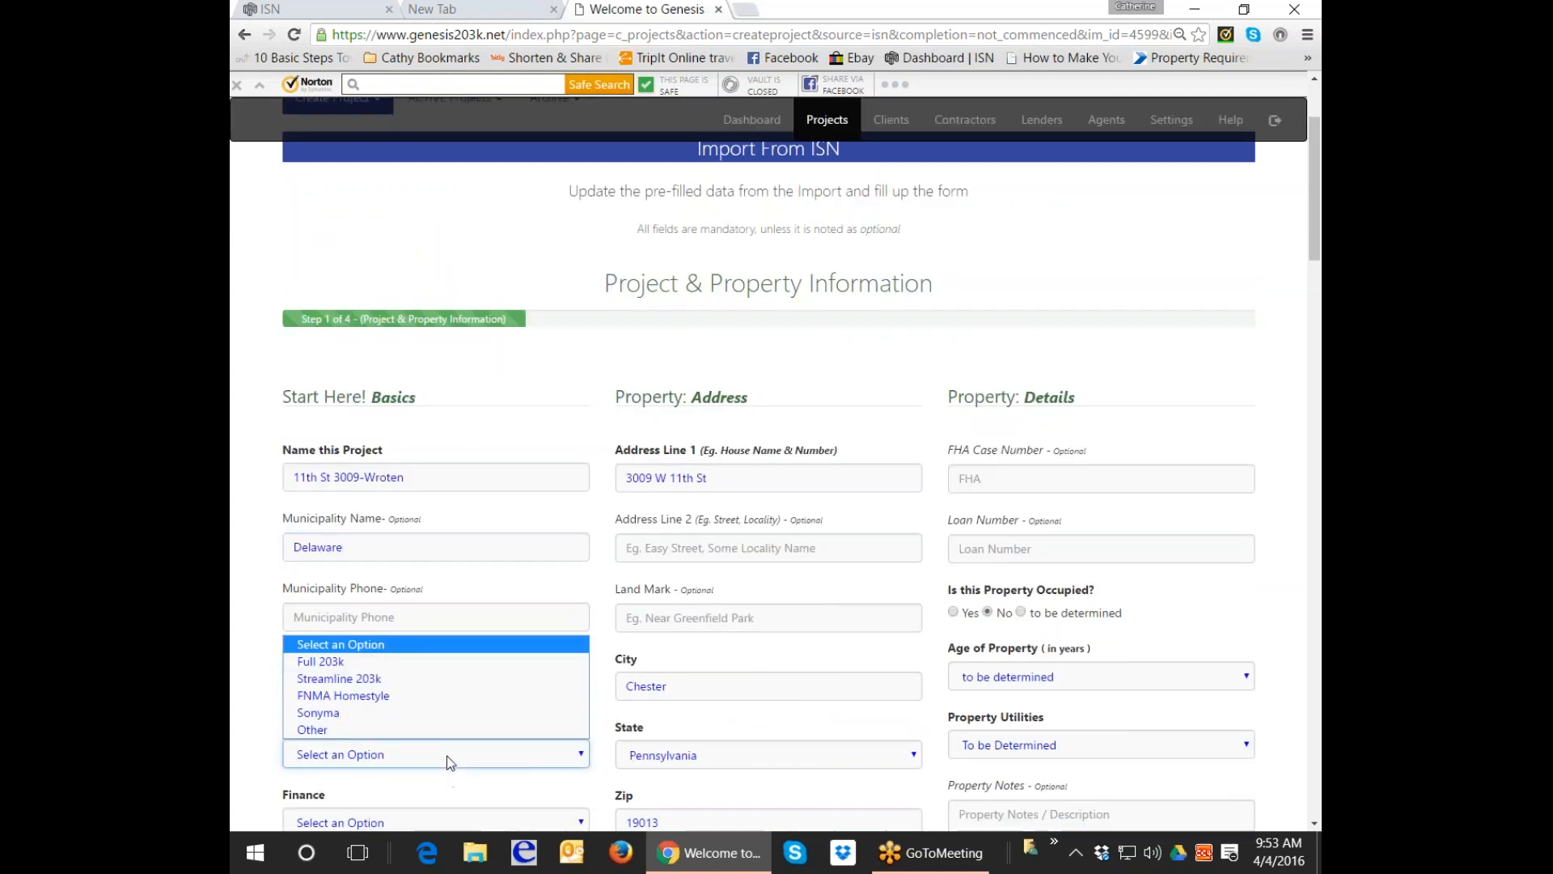
left_click(362, 670)
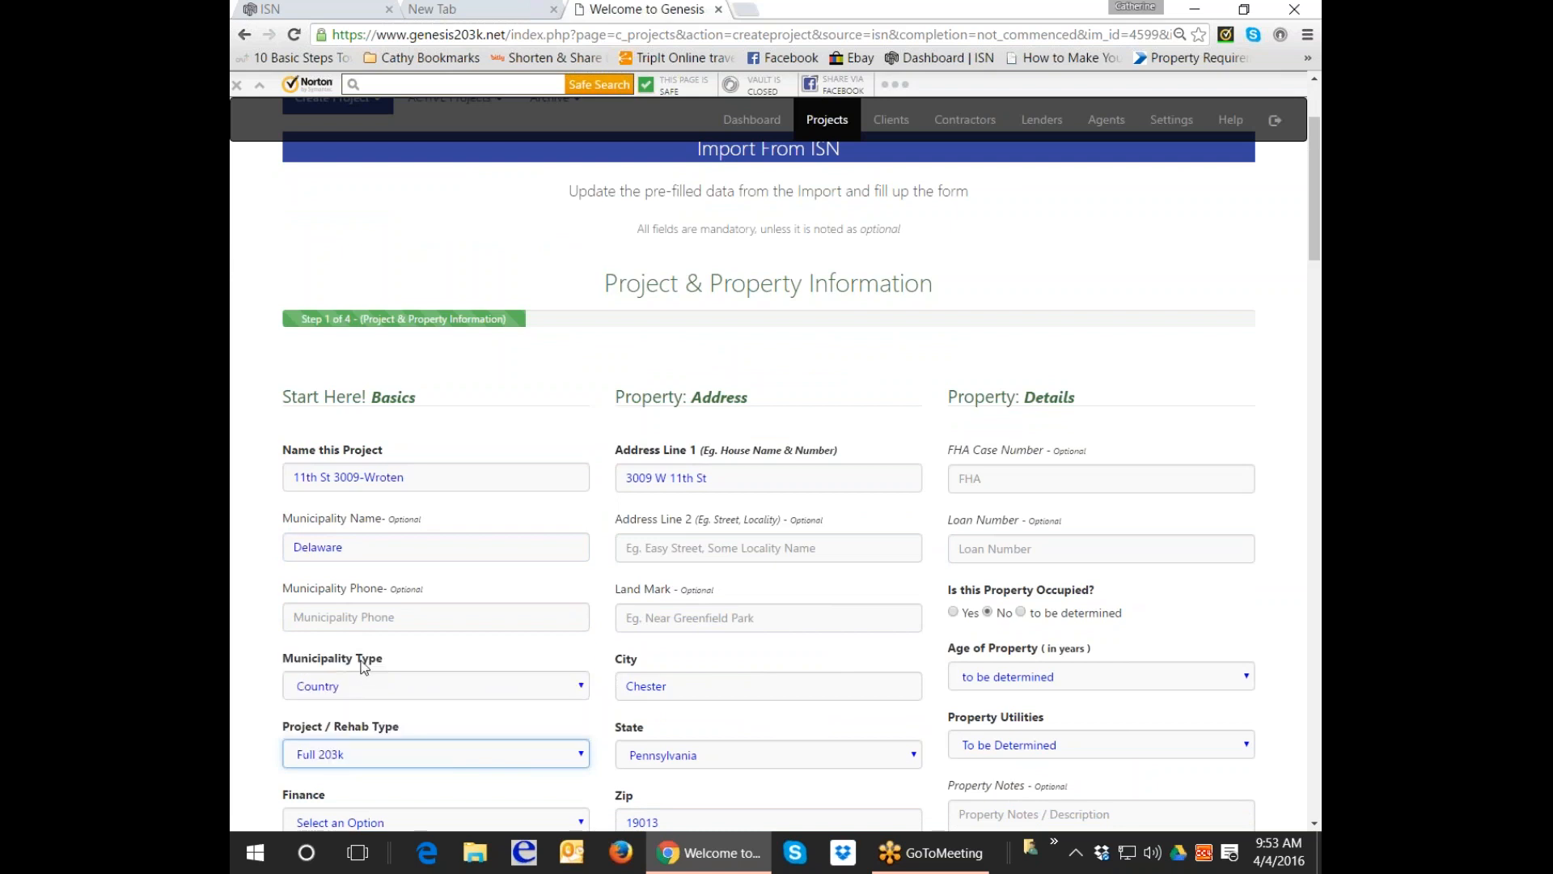
Set finance to Purchase and the contingency reserve to 15%.
scroll(363, 664, "down", 2)
left_click(363, 661)
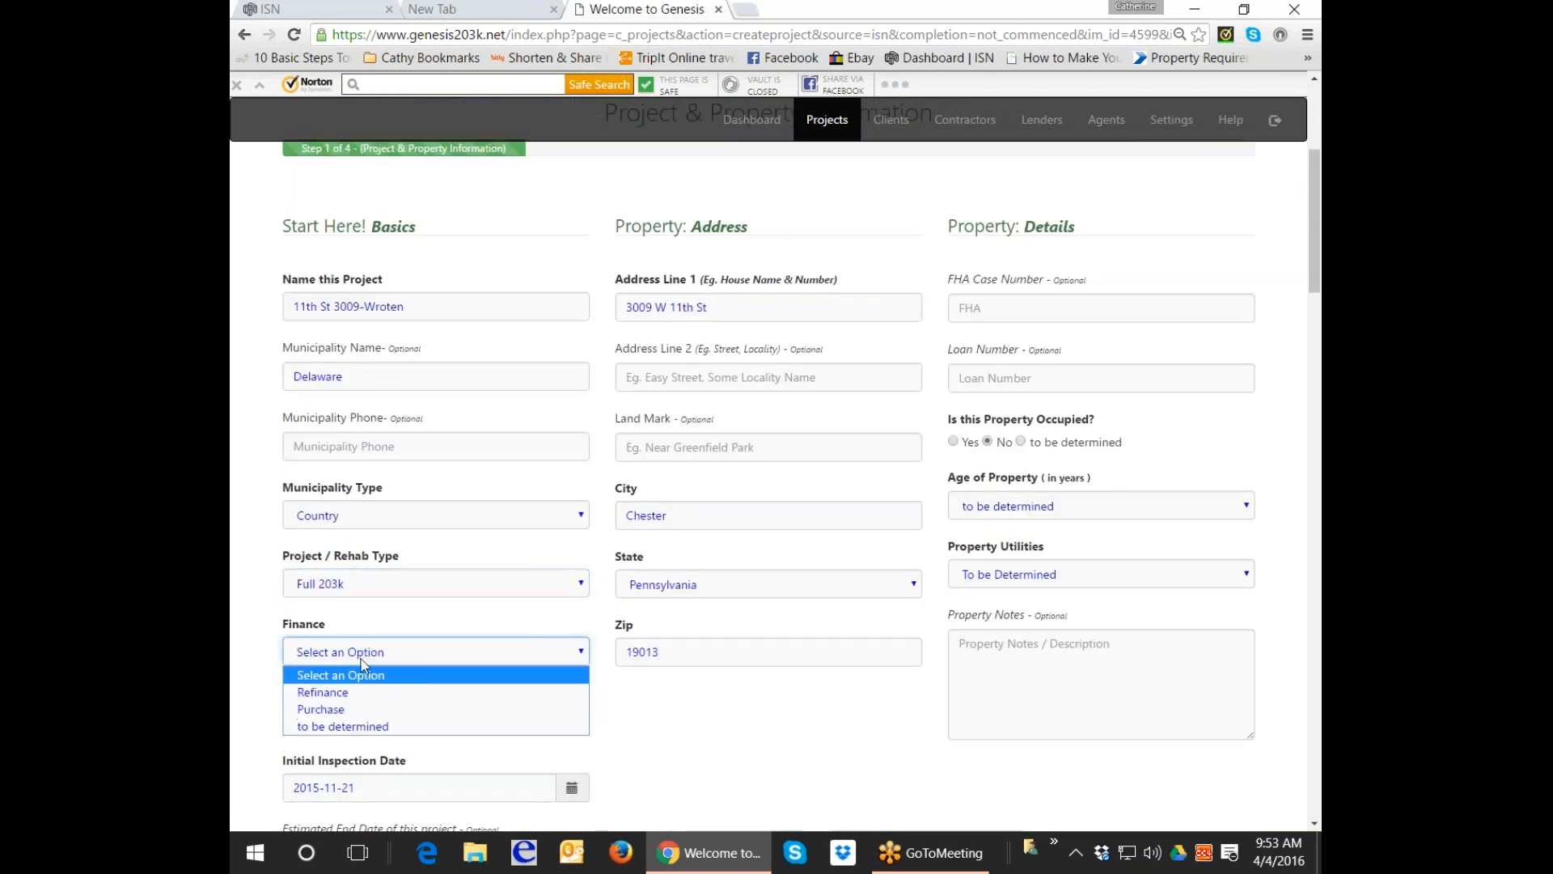
left_click(338, 711)
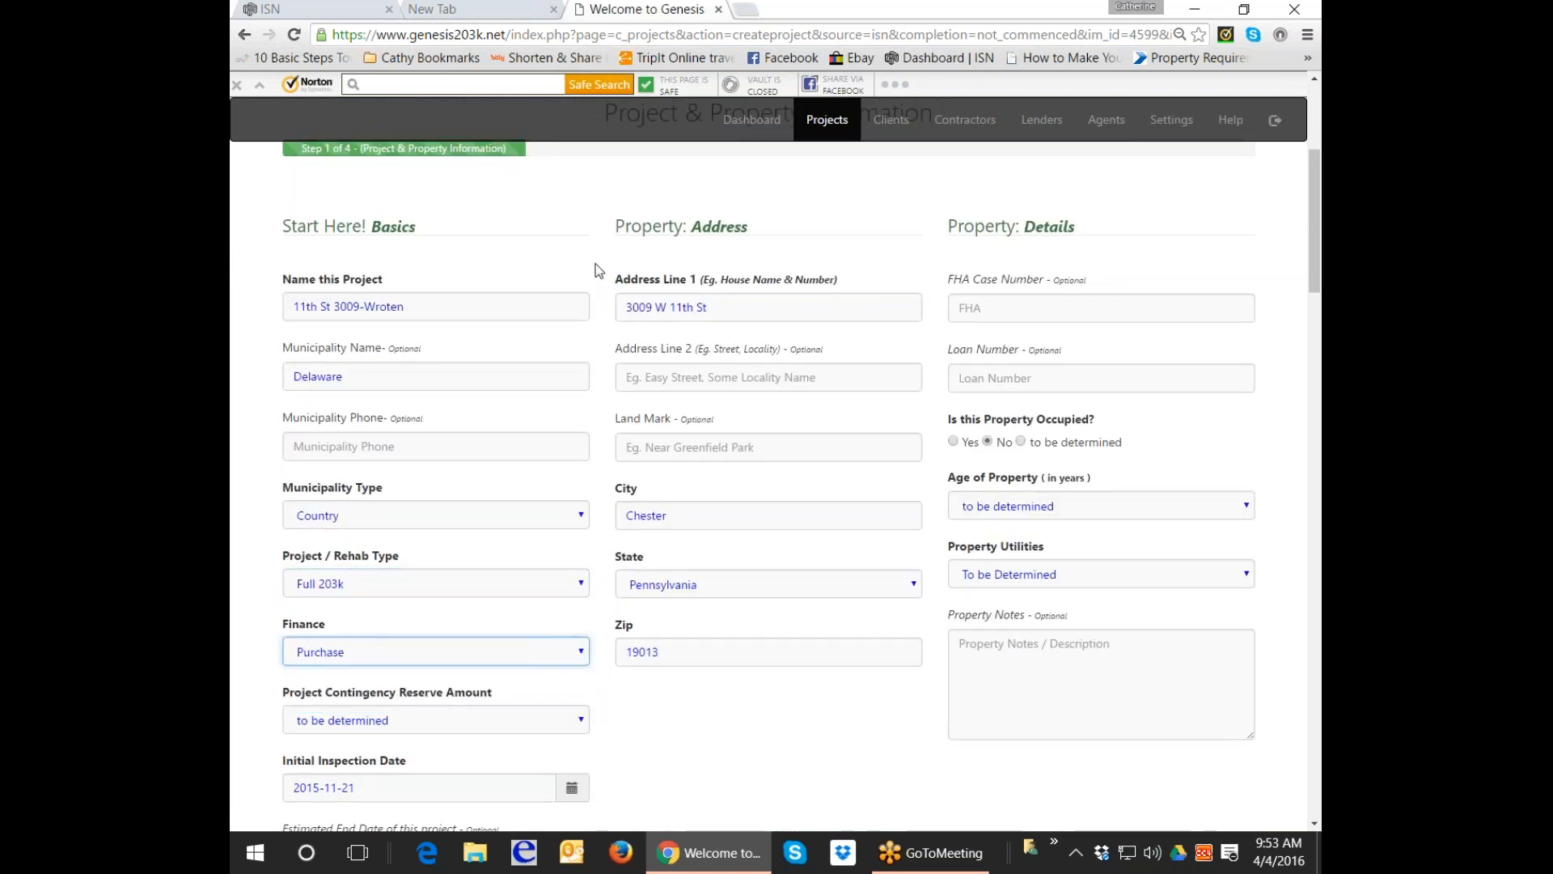
scroll(610, 271, "down", 1)
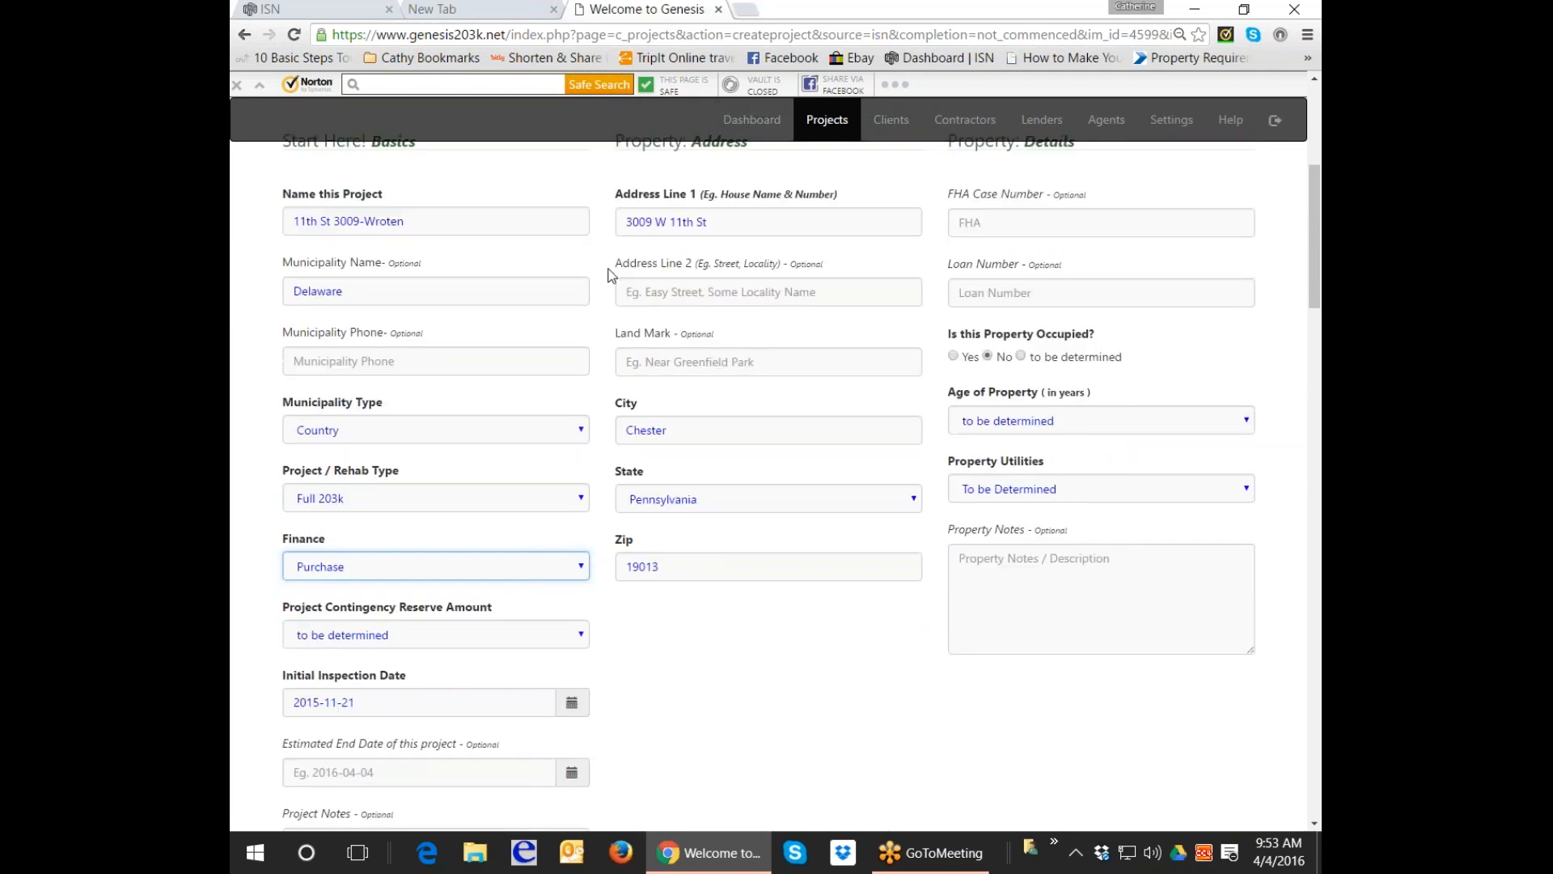
left_click(580, 634)
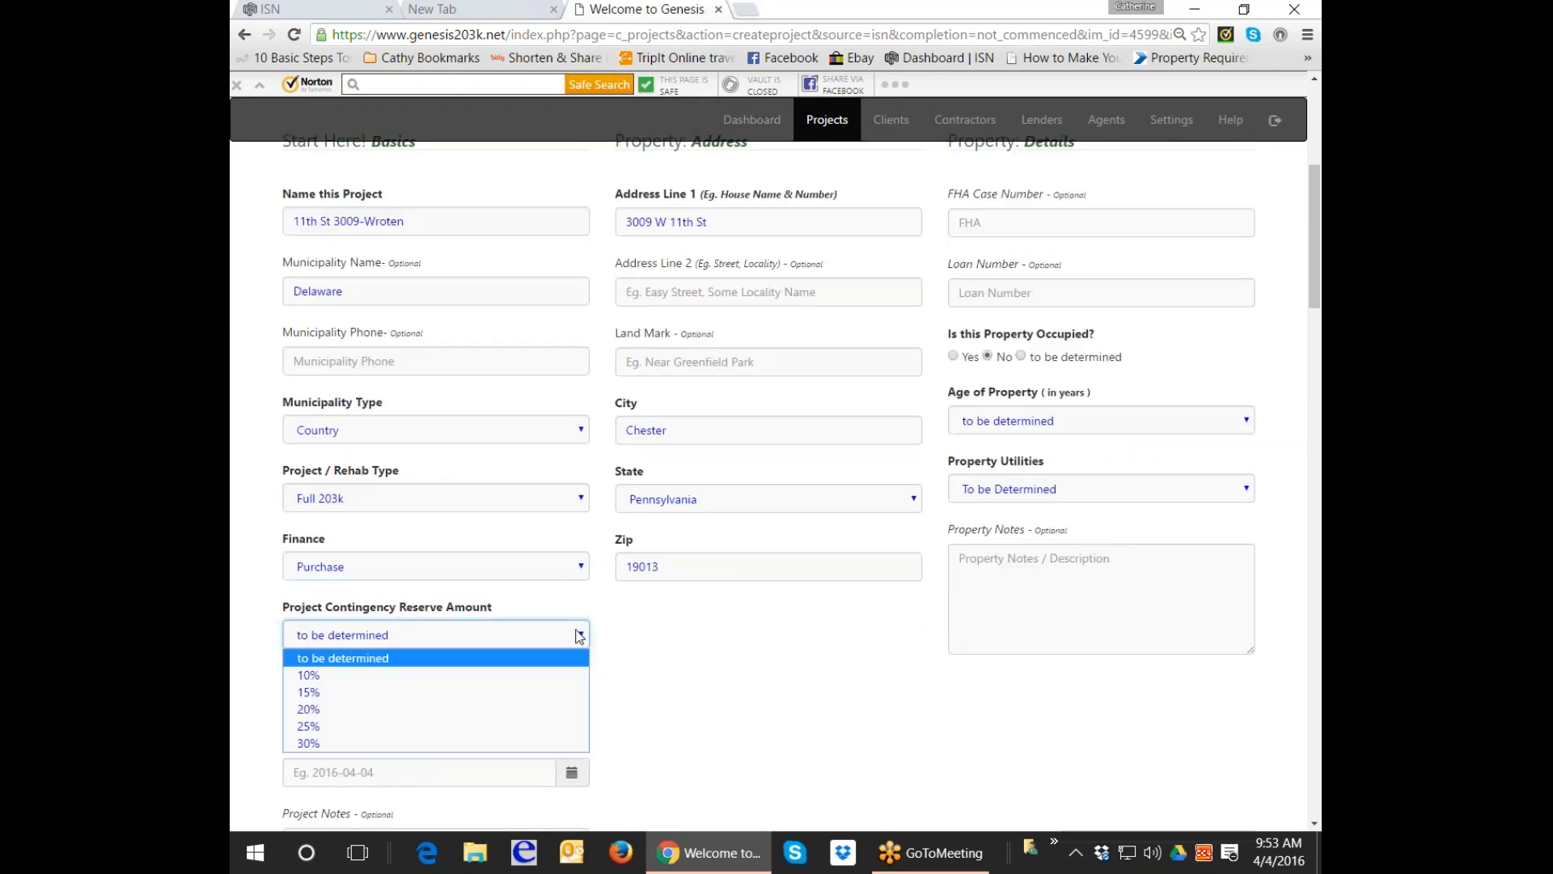
left_click(410, 694)
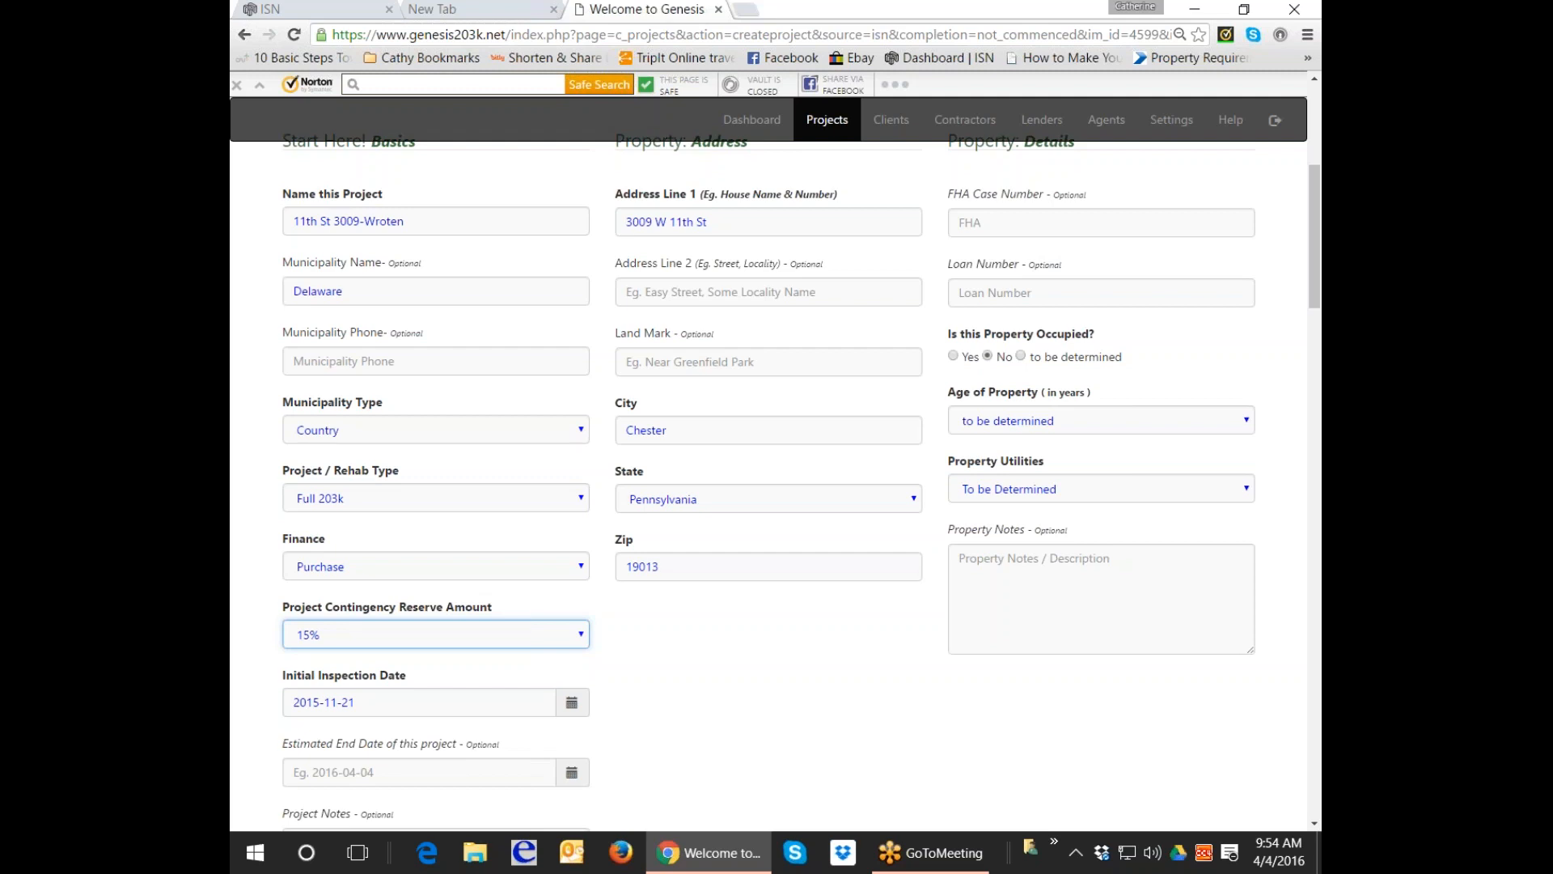
Set property age to 41-60 years and utilities to 'Yes, all are on'.
scroll(1193, 356, "down", 1)
left_click(1185, 341)
left_click(1081, 424)
left_click(1084, 409)
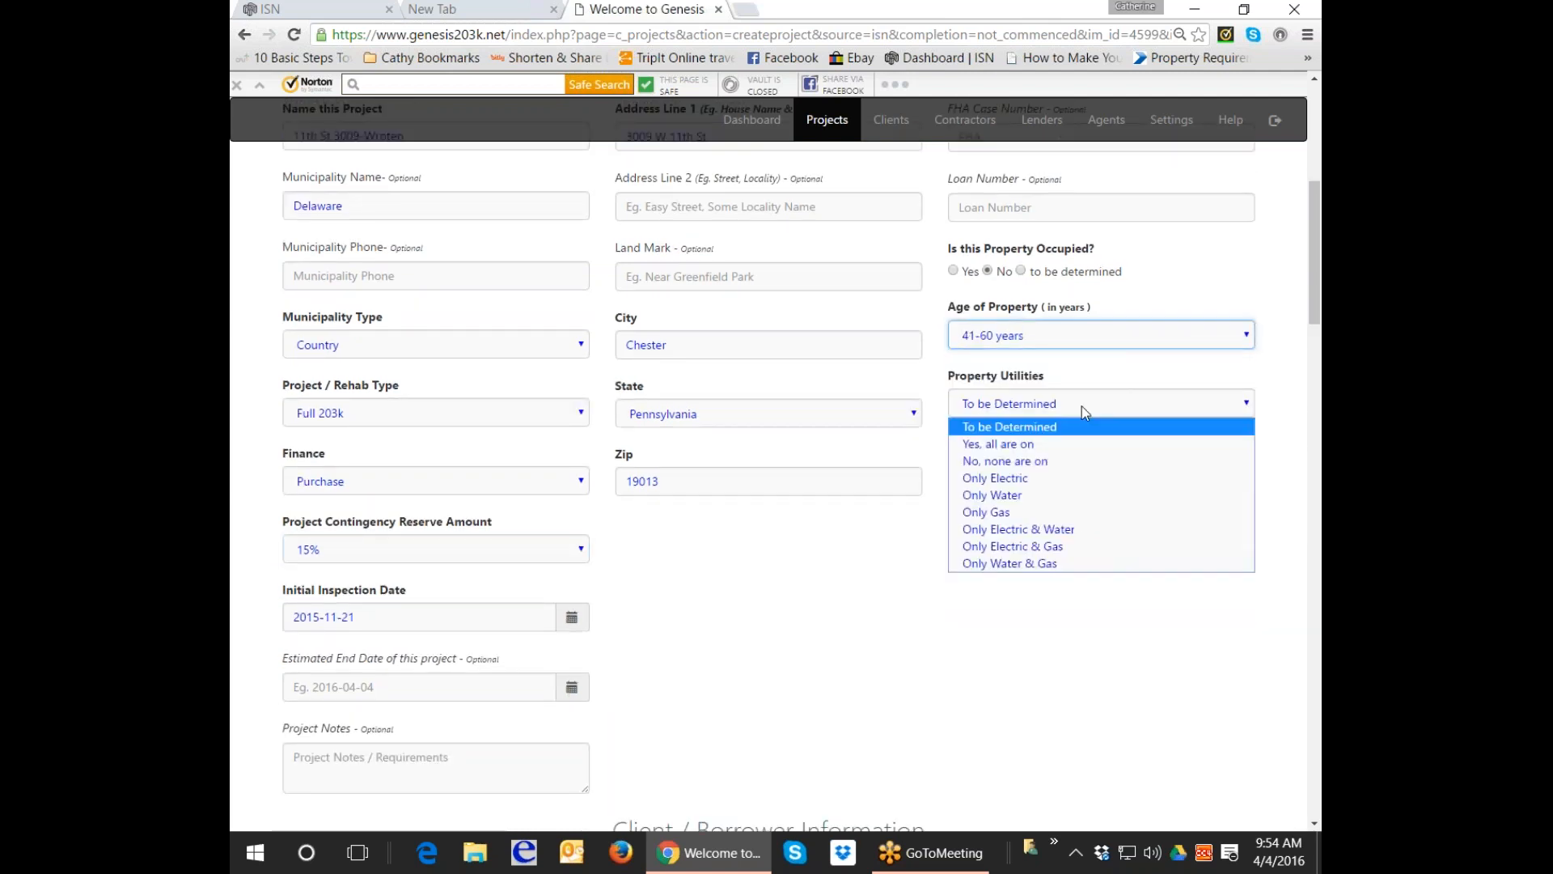
left_click(1051, 448)
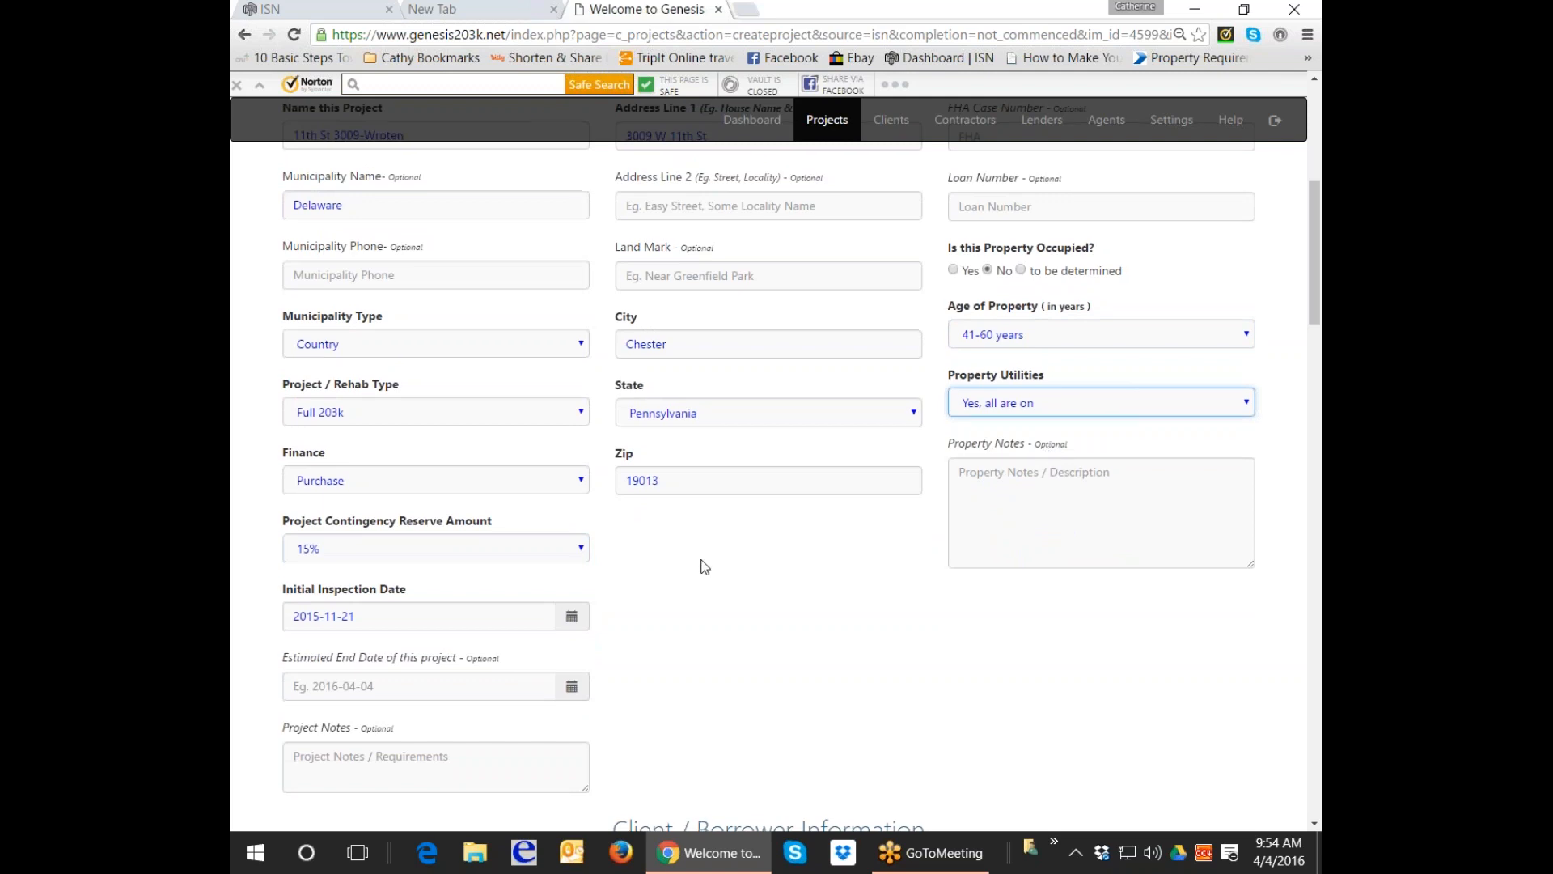
scroll(704, 567, "down", 1)
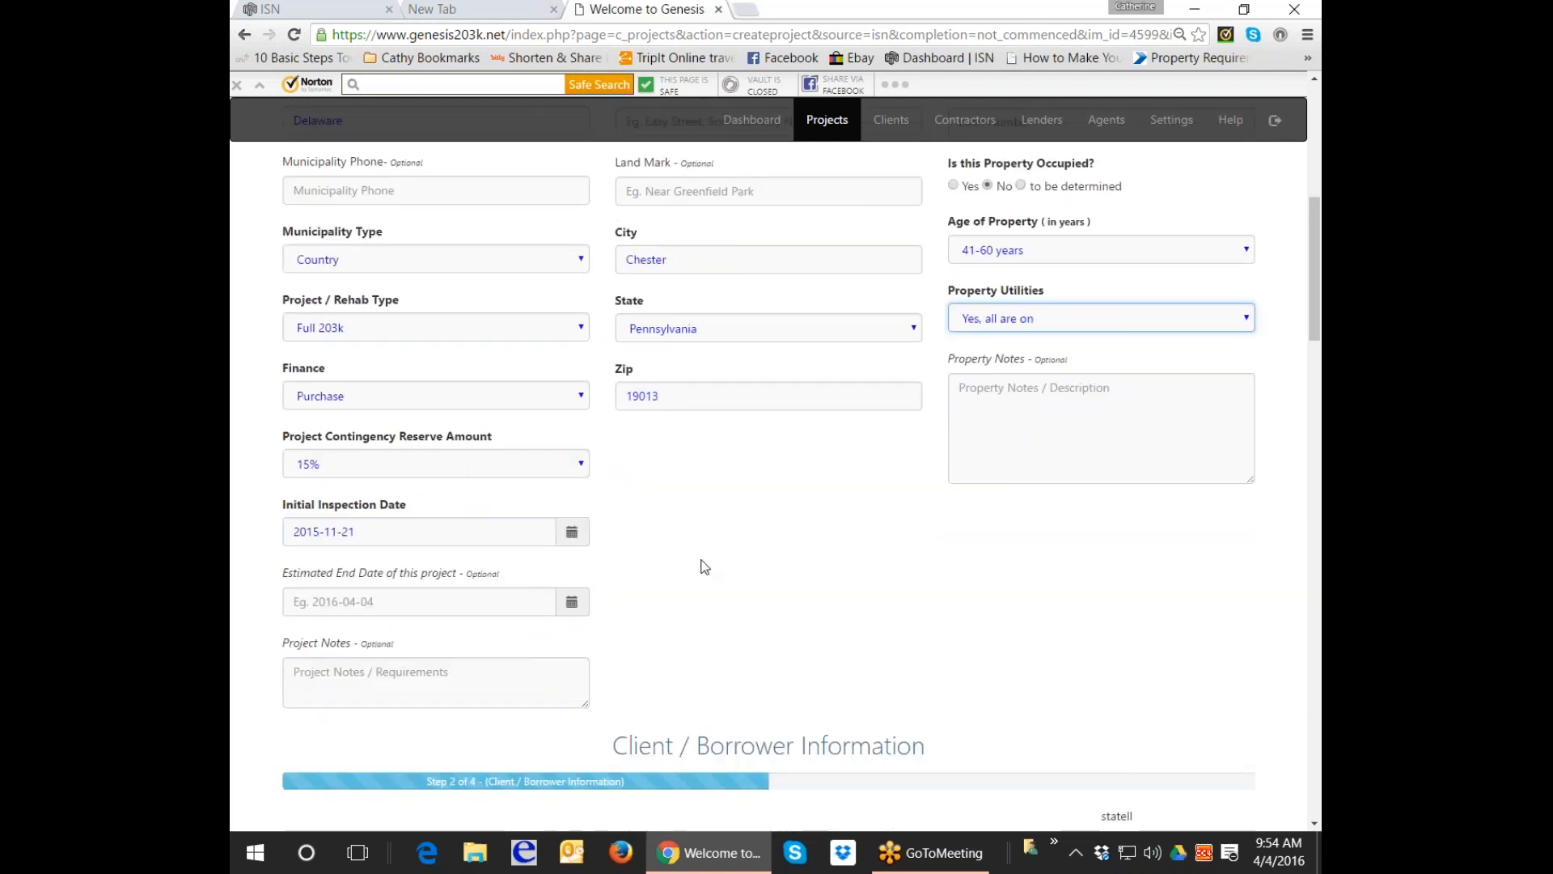
scroll(705, 567, "down", 2)
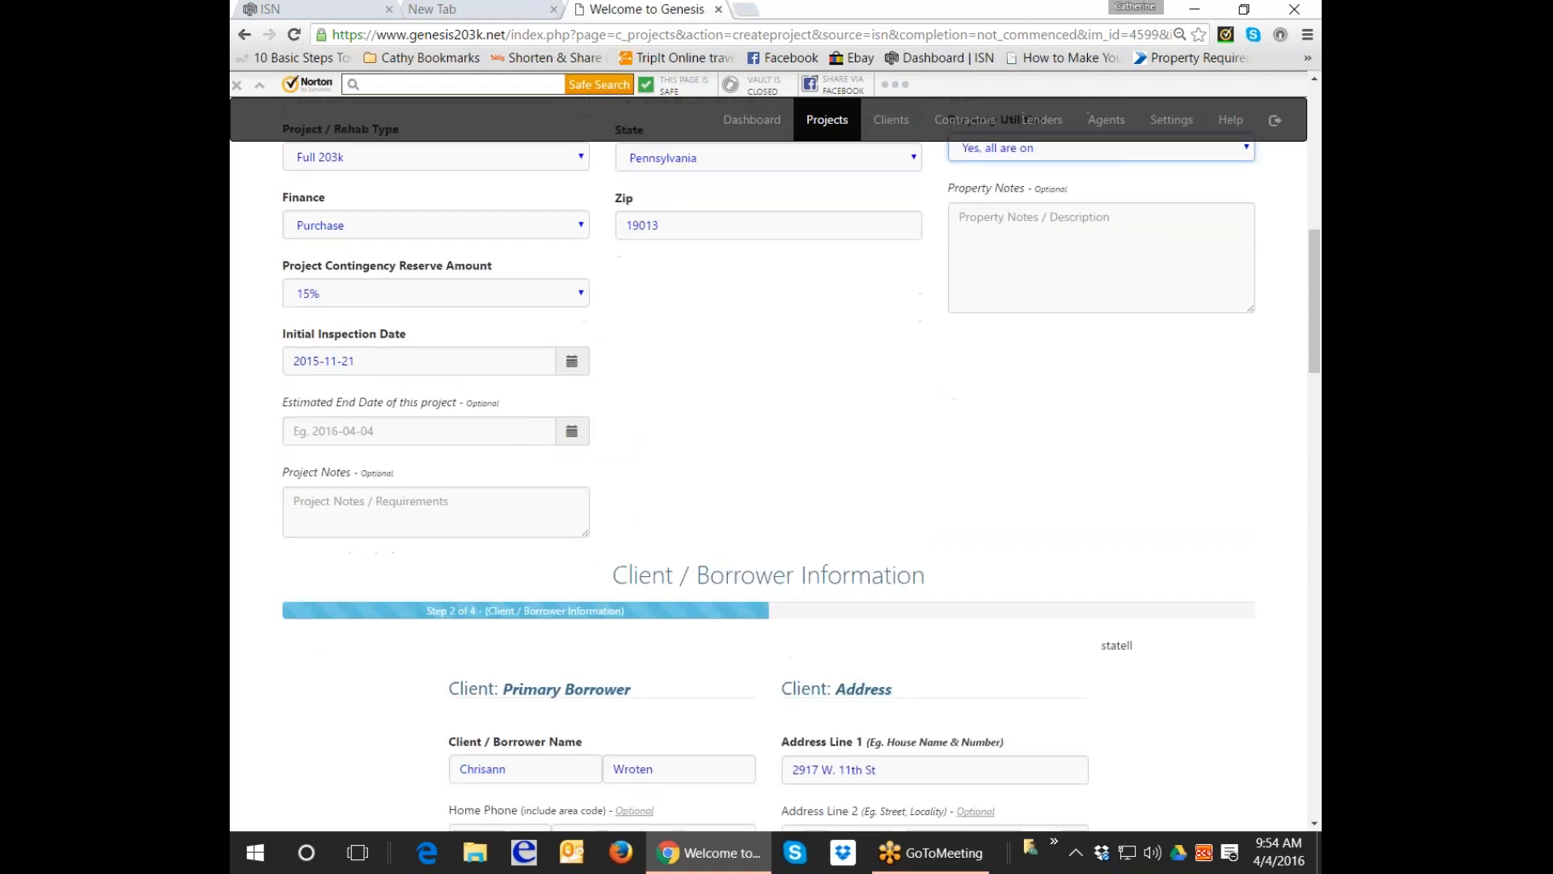
scroll(704, 566, "down", 5)
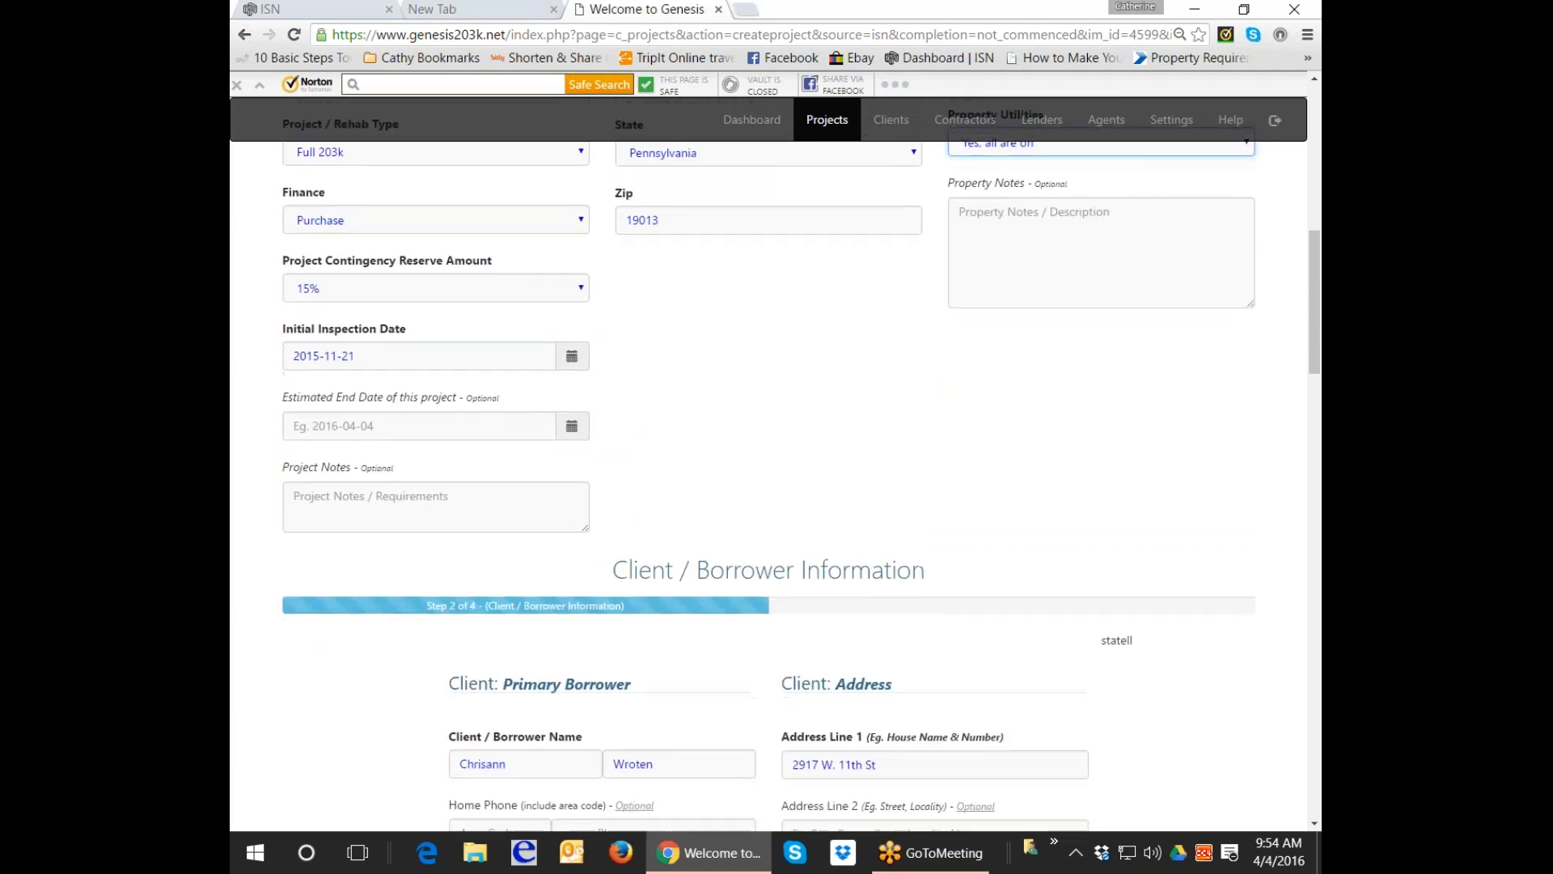
Choose the existing Greentree mortgage loan originating agent and import its lender data.
scroll(704, 566, "down", 6)
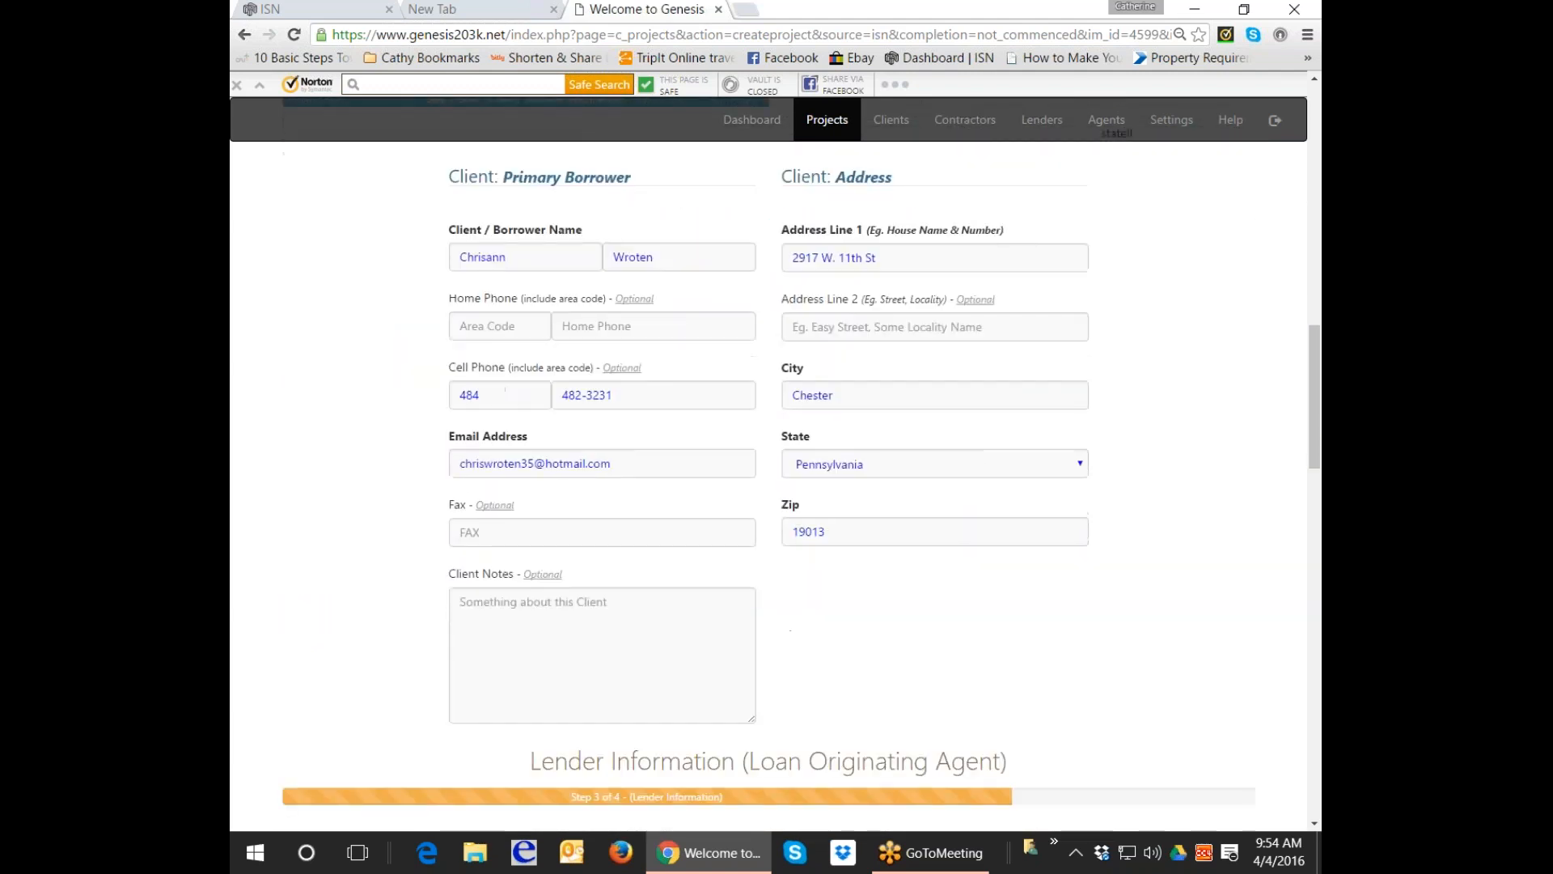
scroll(768, 485, "down", 1)
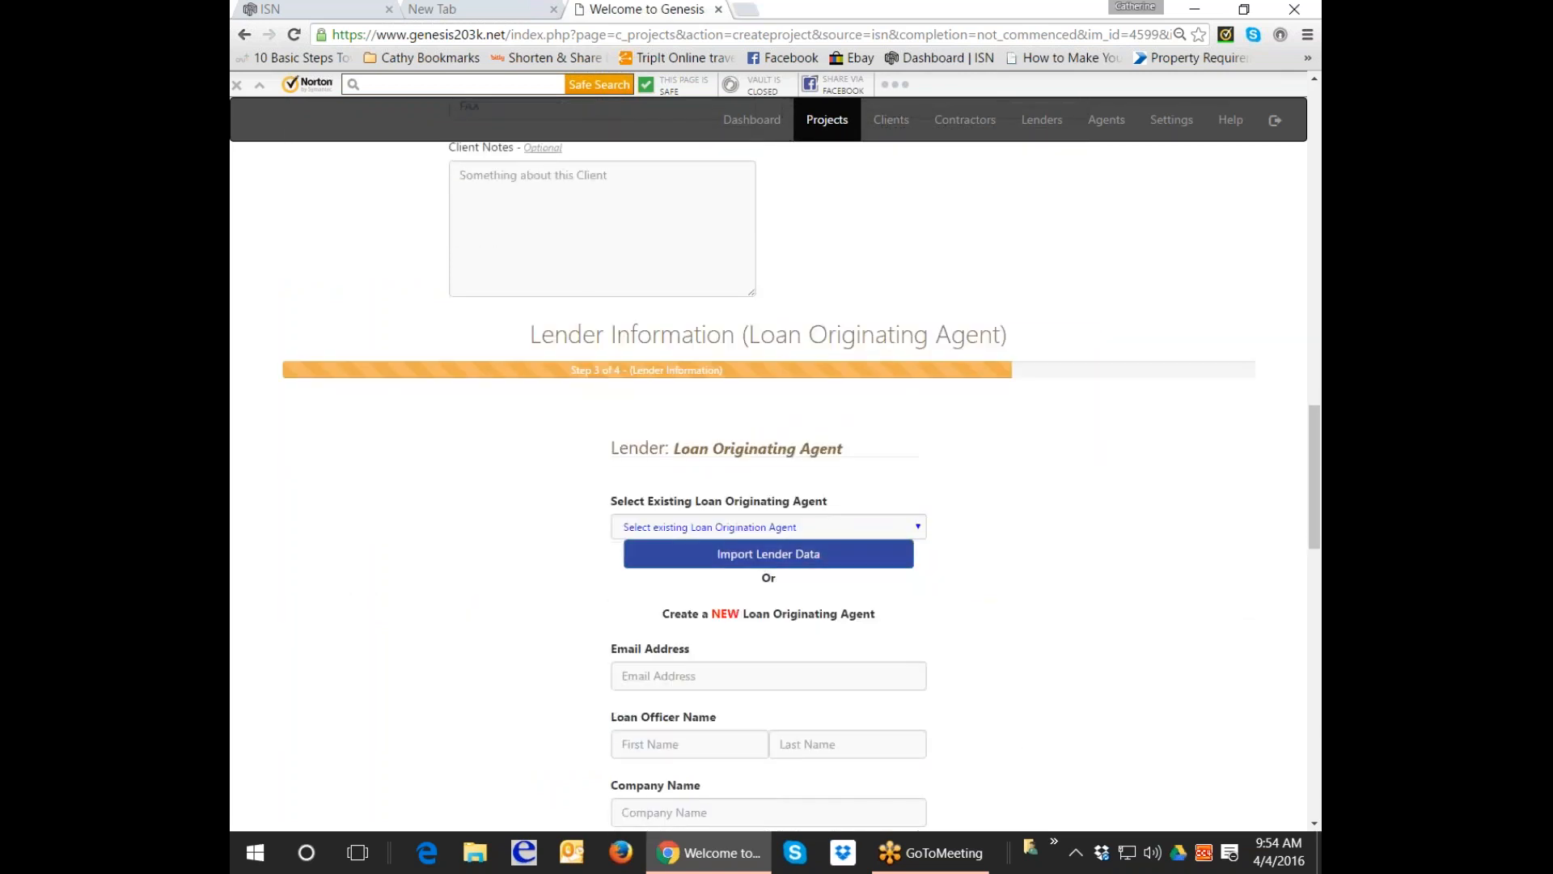
left_click(920, 528)
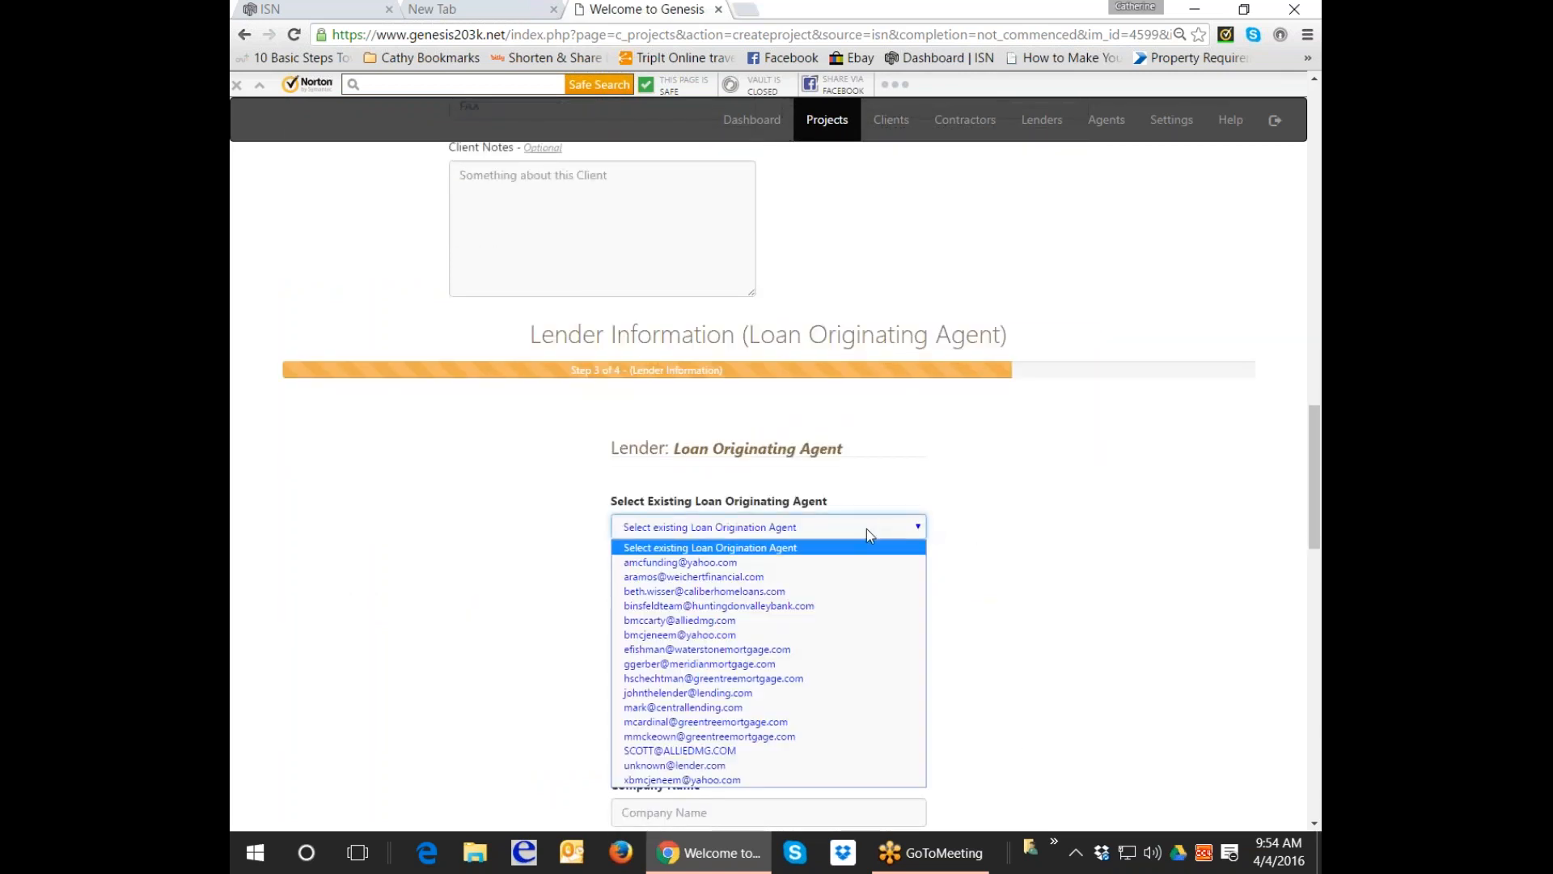
key("h")
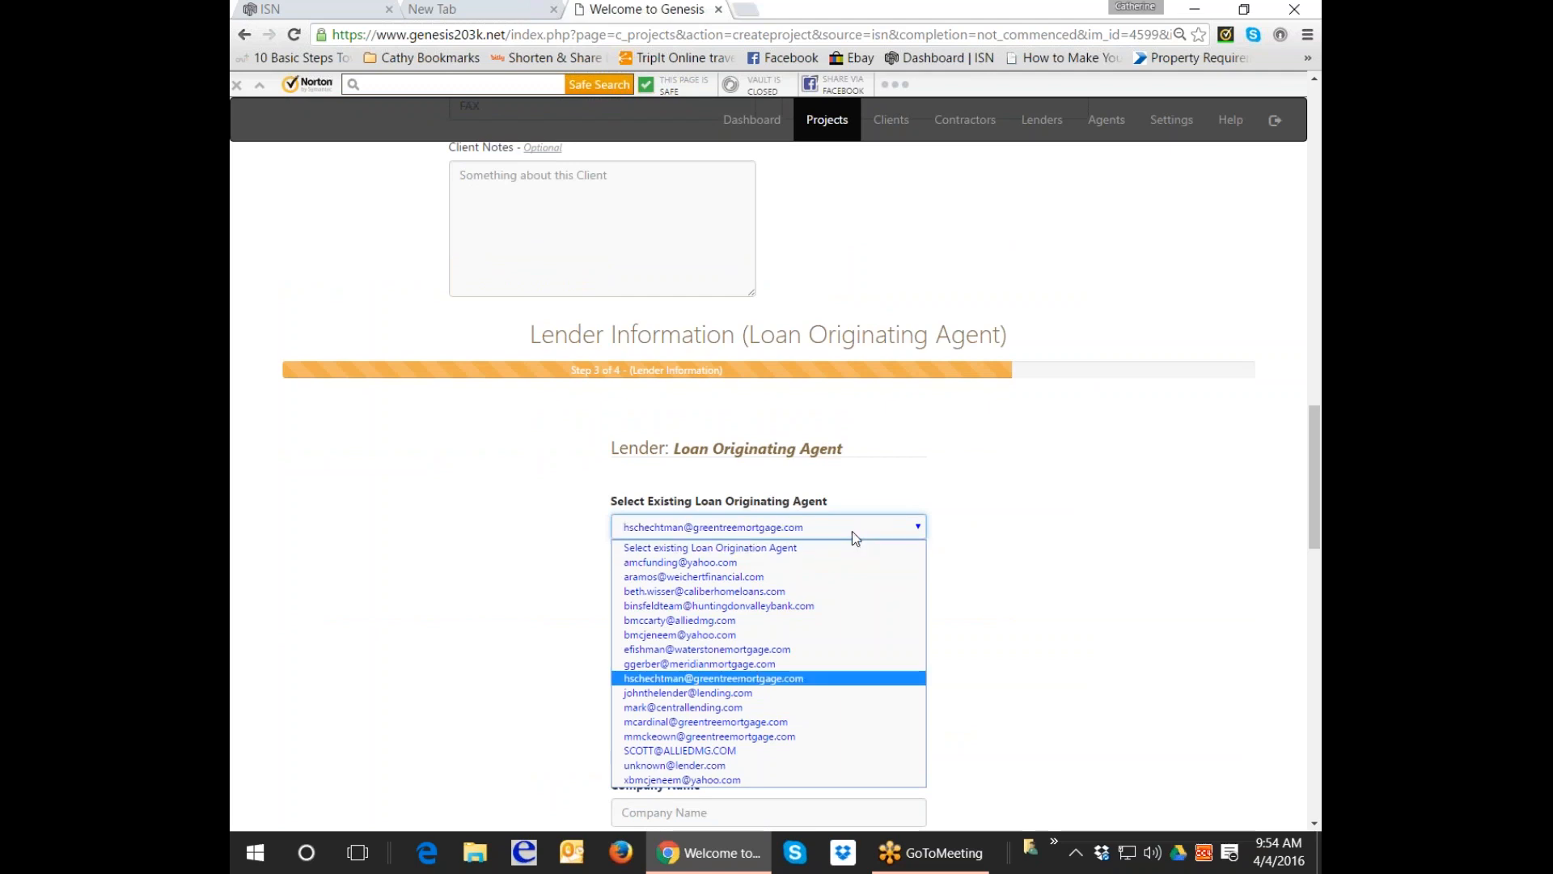
left_click(692, 679)
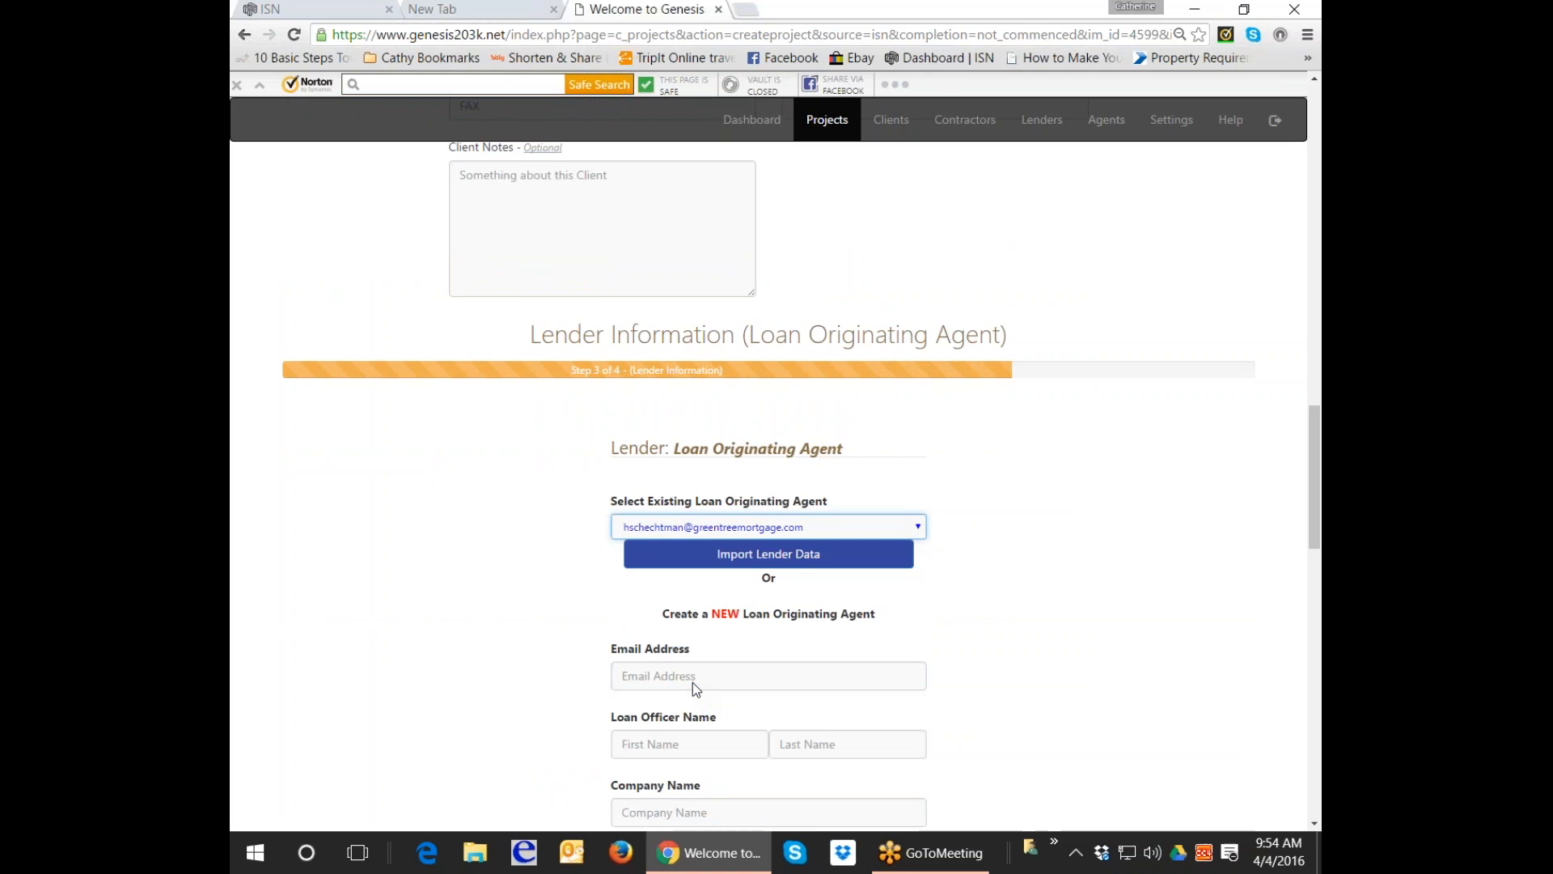
left_click(892, 543)
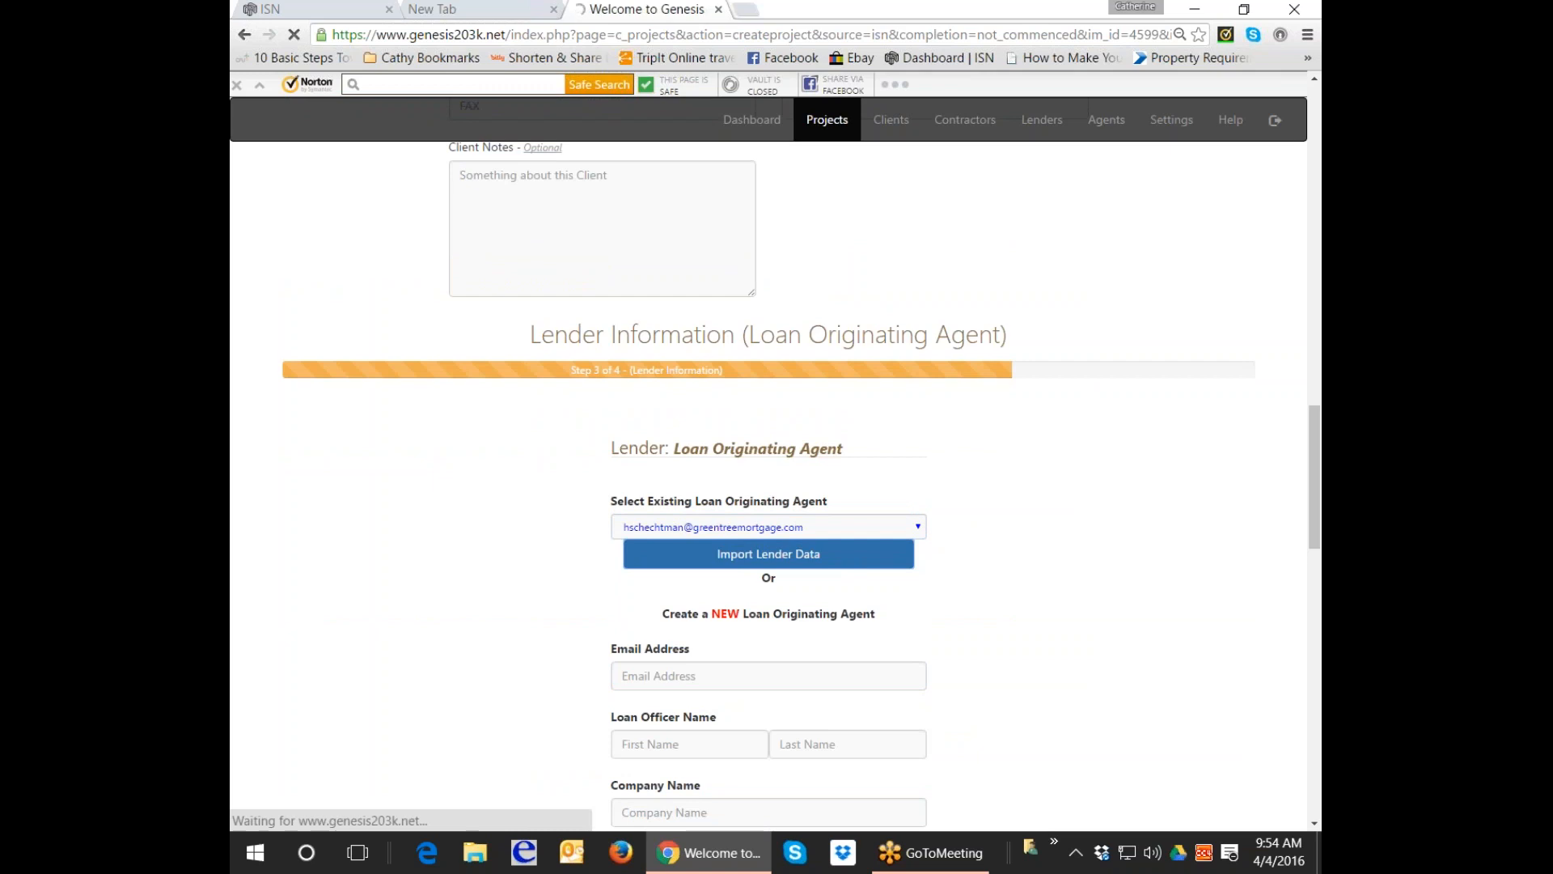
scroll(936, 569, "down", 1)
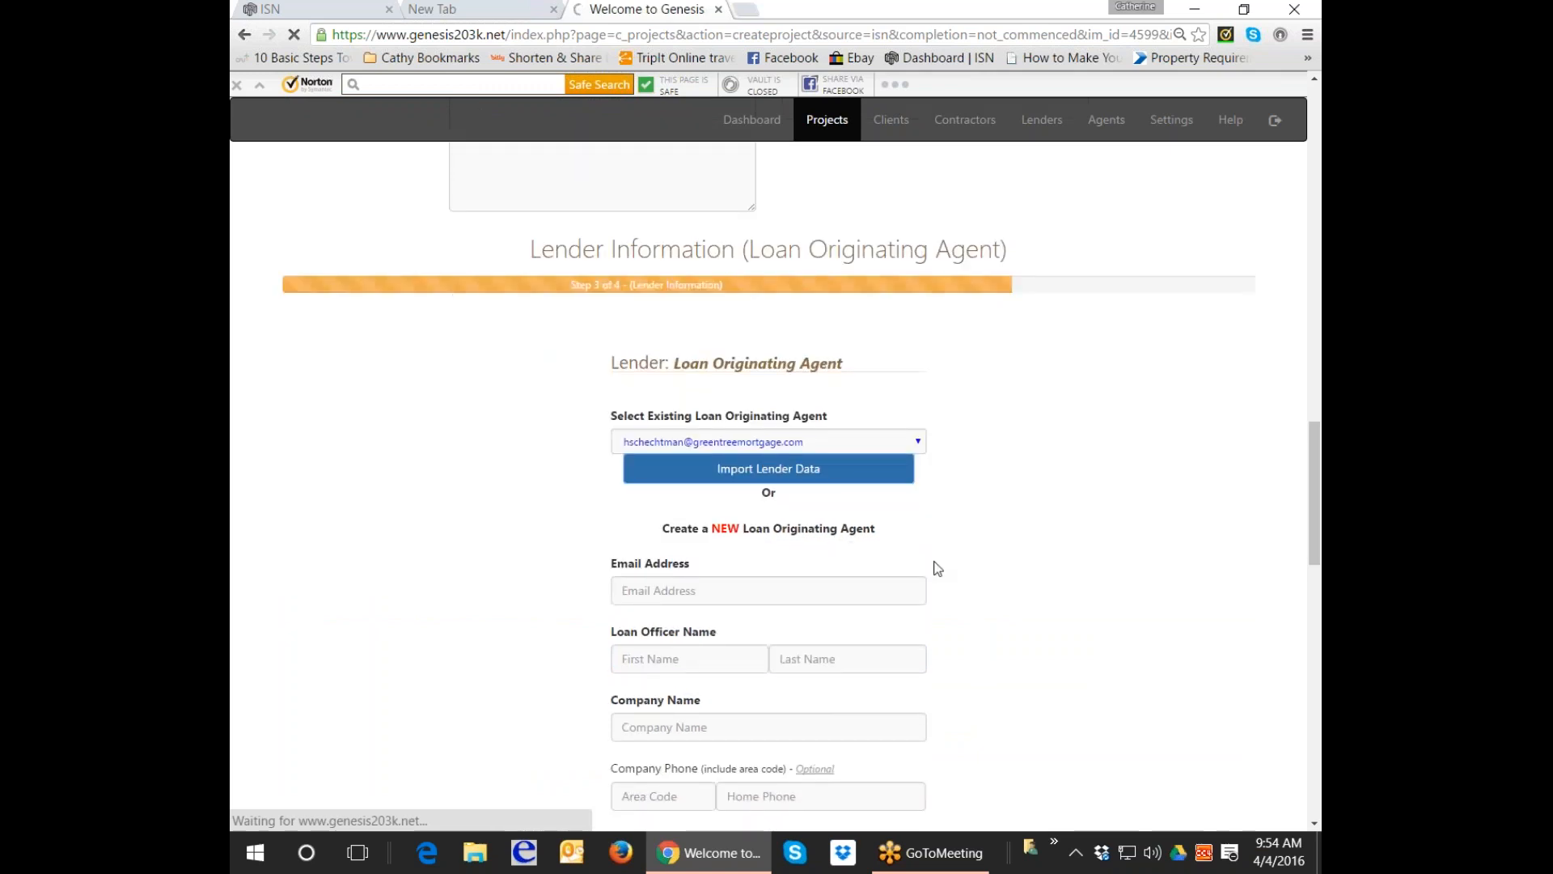
scroll(566, 687, "down", 6)
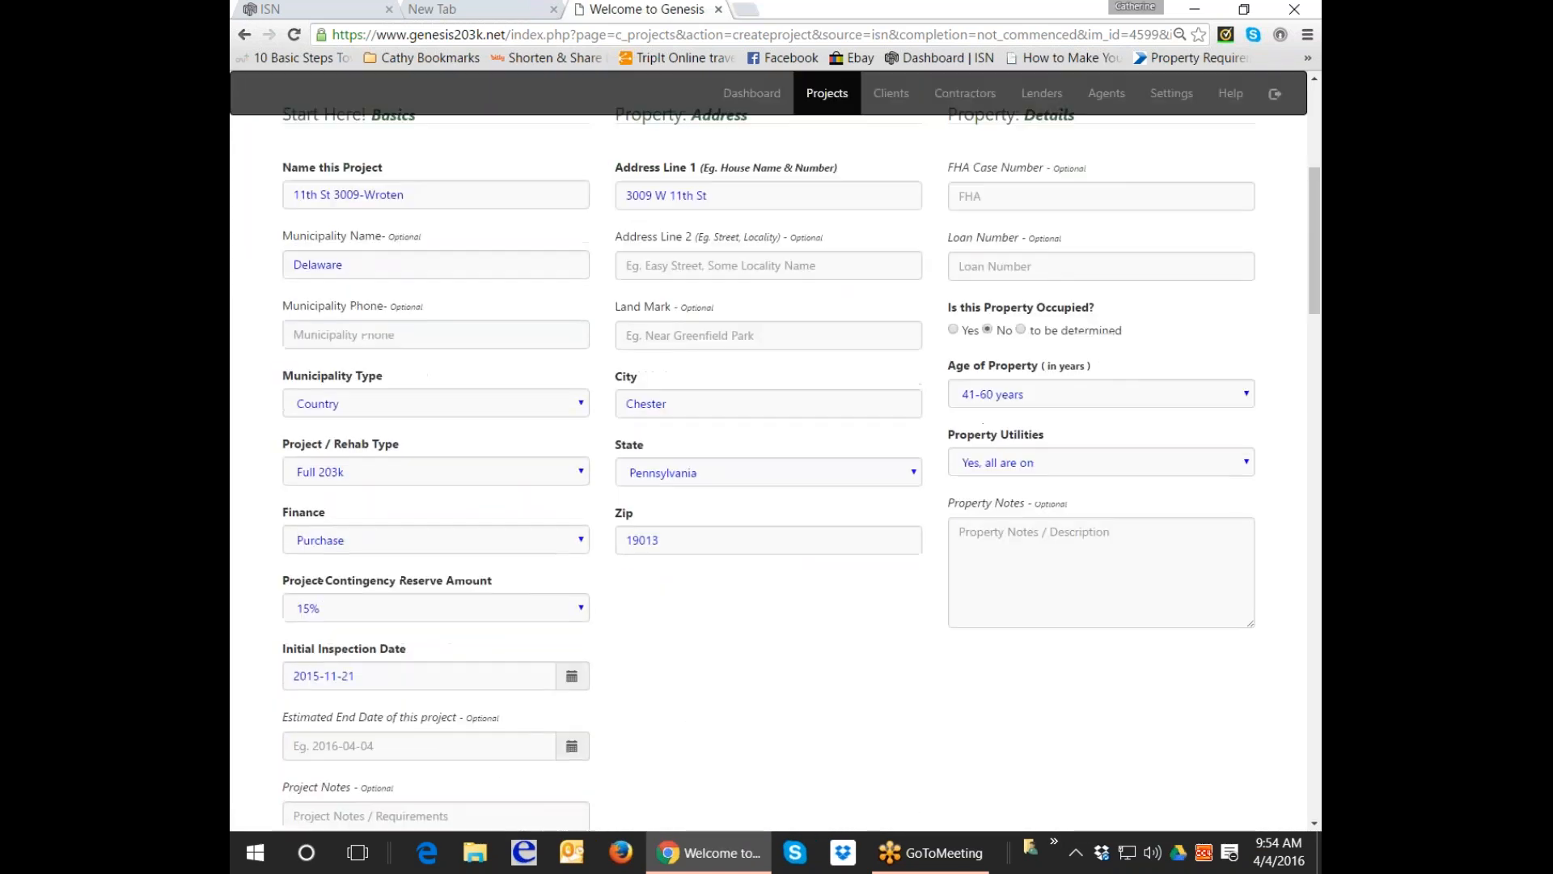
scroll(591, 682, "down", 15)
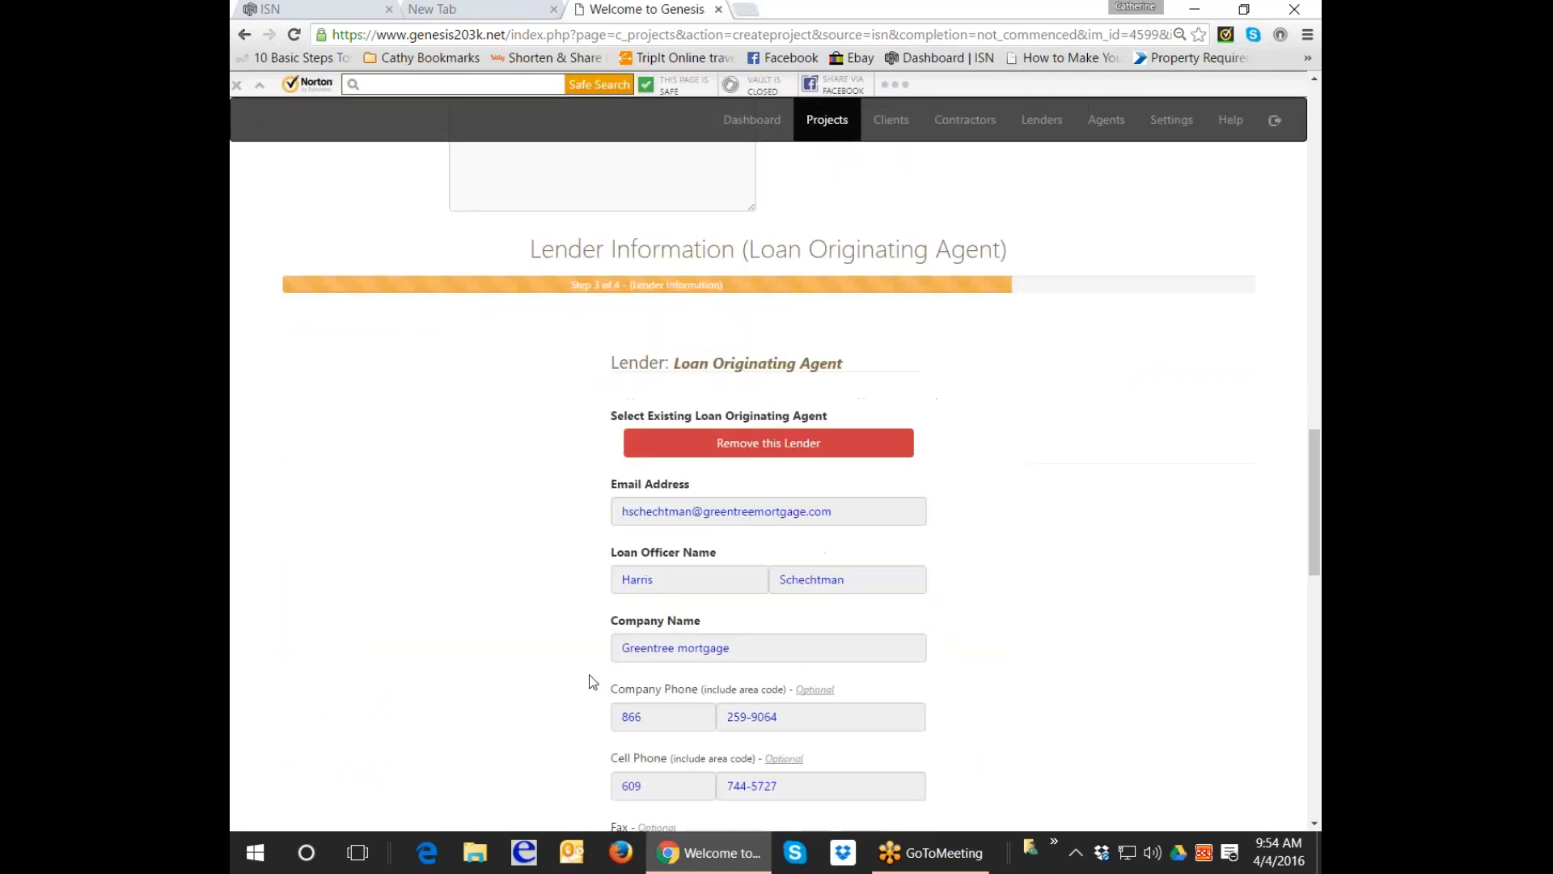
Go to the buyer's agent Company Name field, then switch to the ISN order history.
scroll(593, 681, "down", 7)
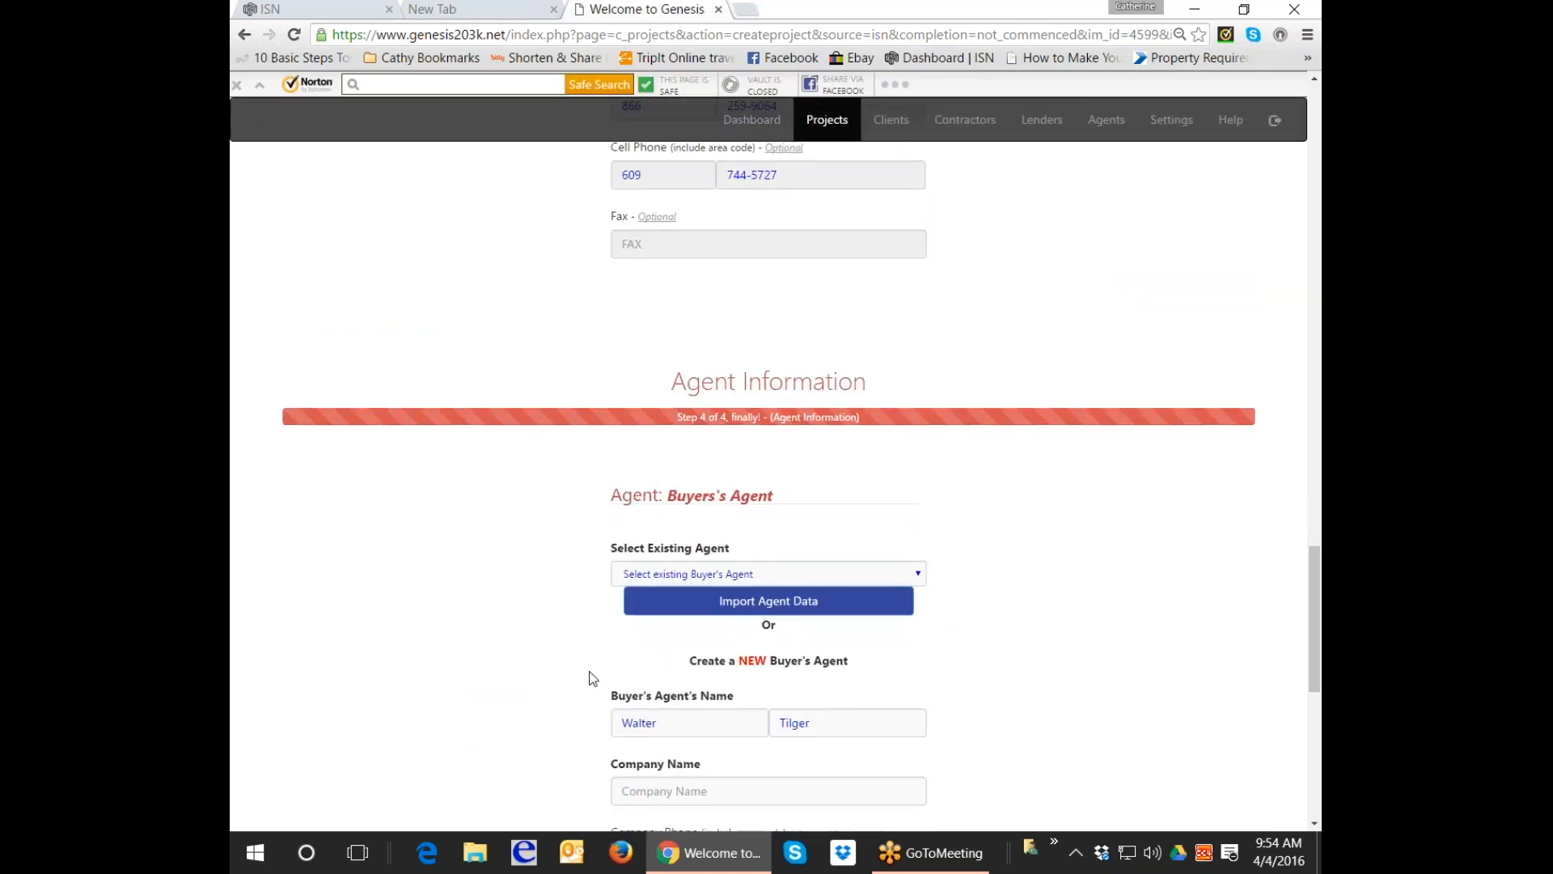
scroll(593, 679, "down", 1)
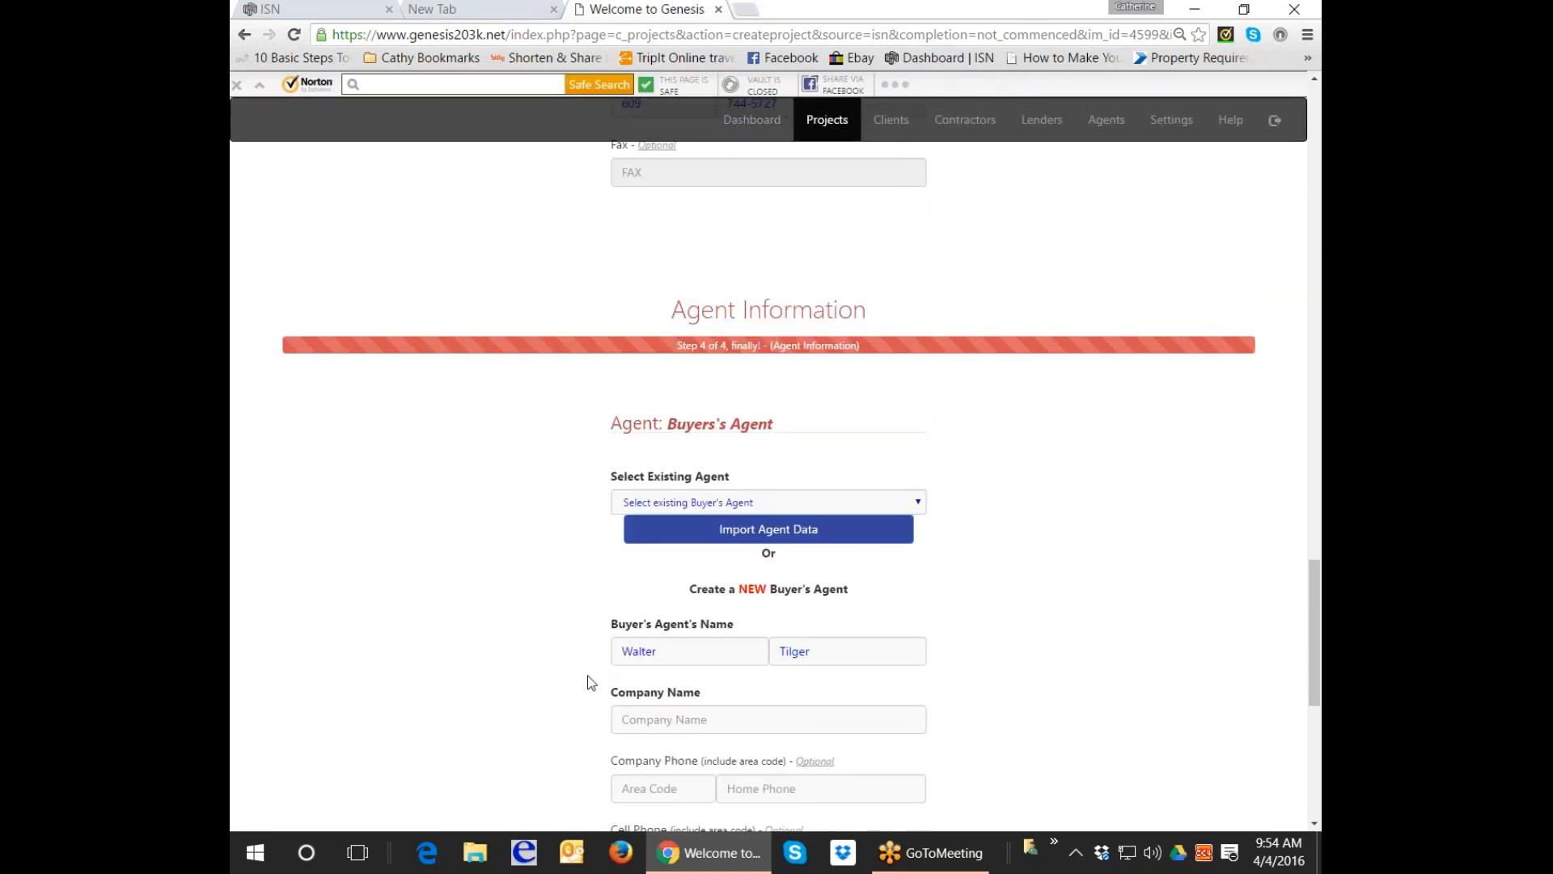
scroll(587, 682, "down", 1)
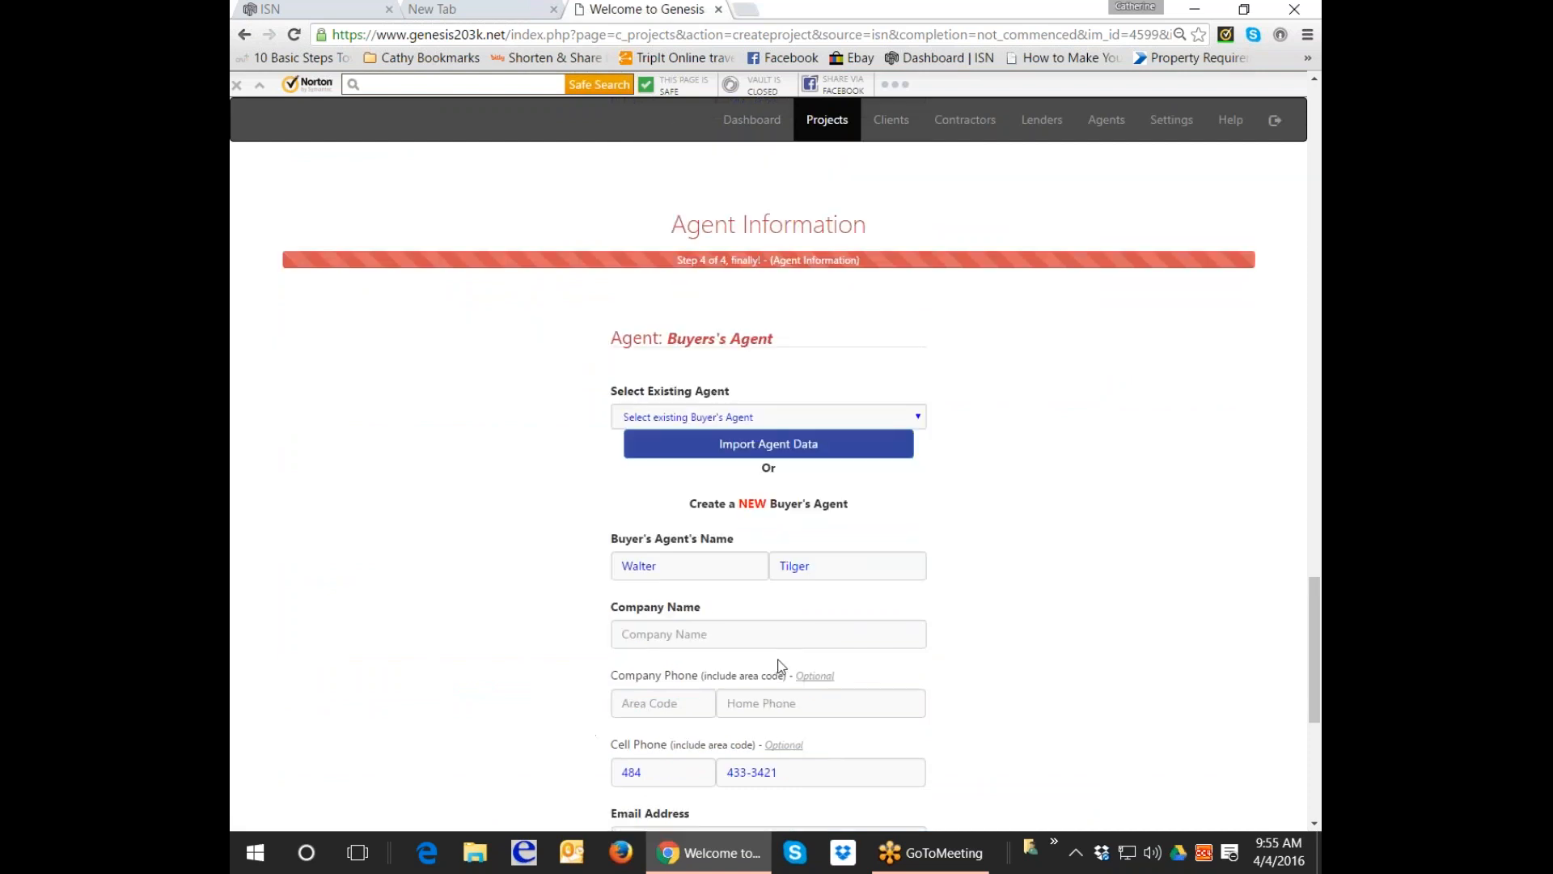
scroll(878, 601, "down", 1)
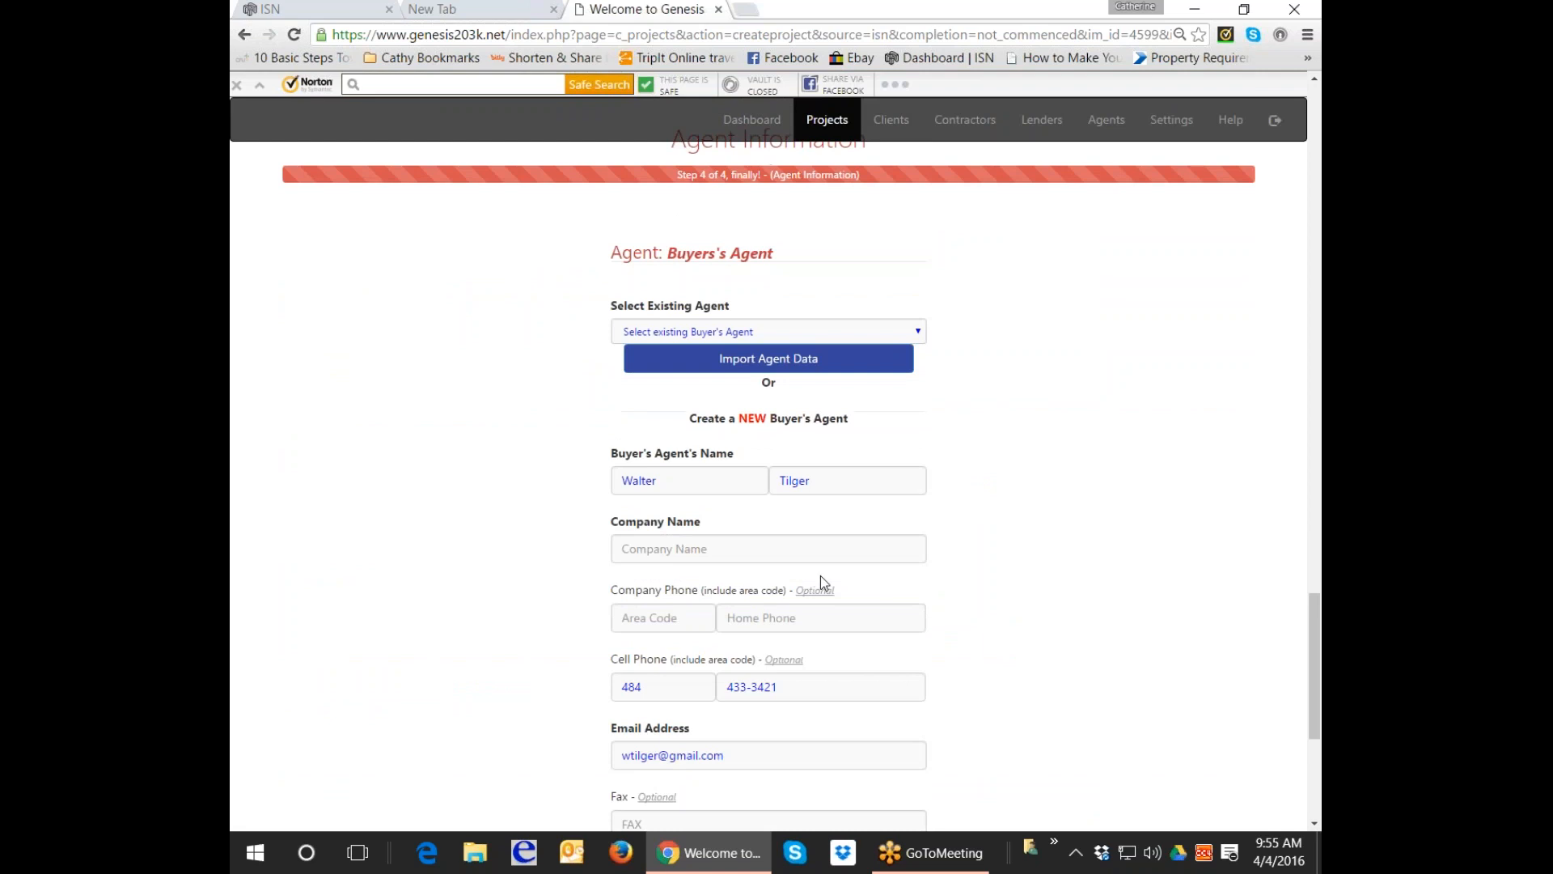
left_click(809, 550)
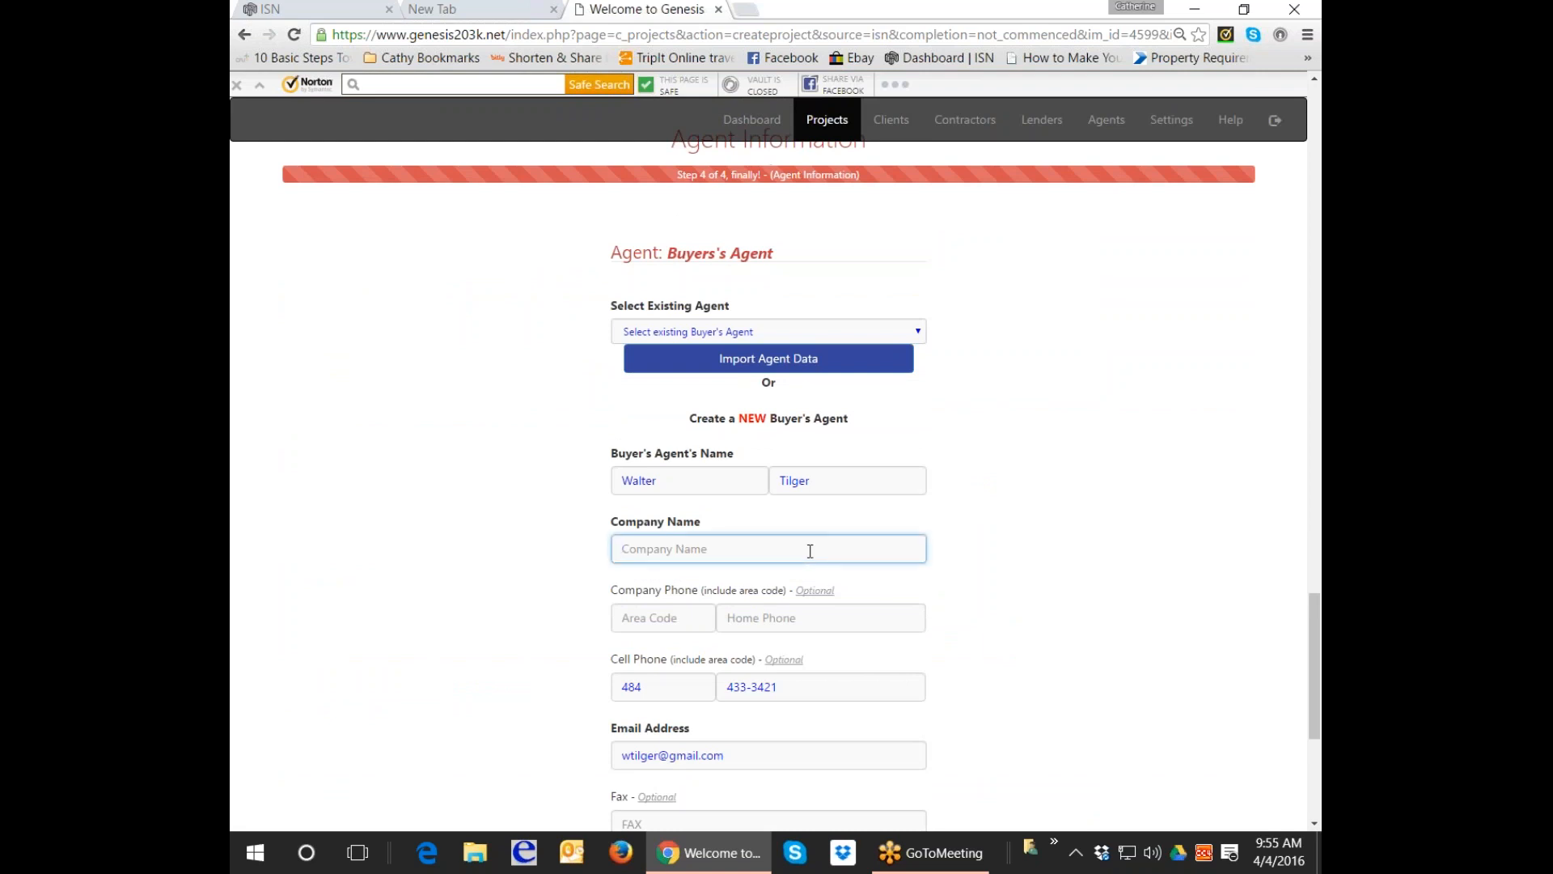
left_click(271, 10)
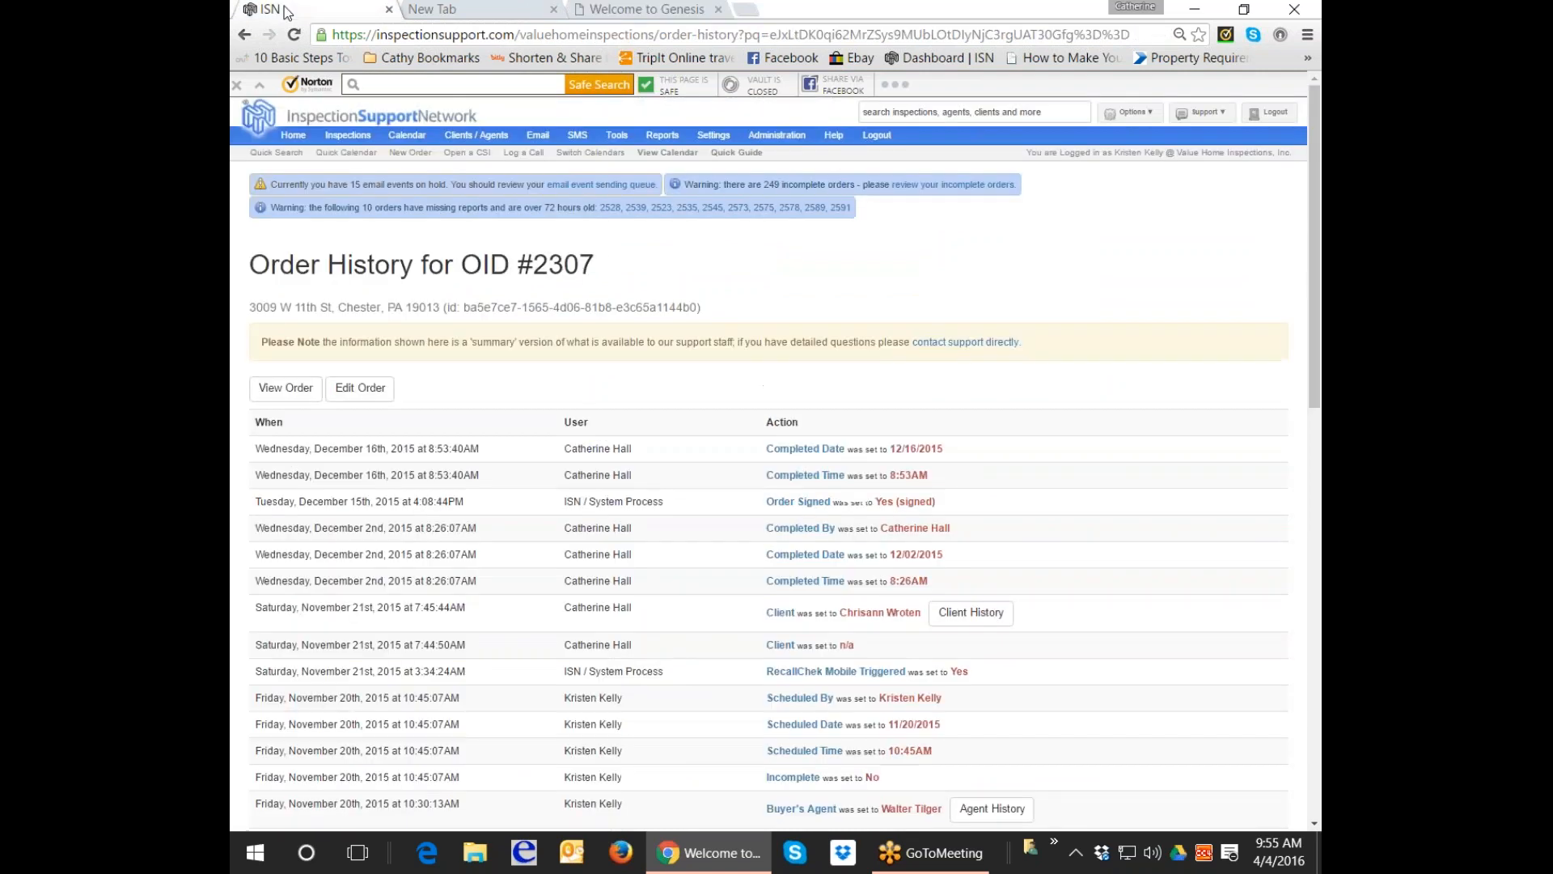
mouse_move(348, 135)
left_click(286, 387)
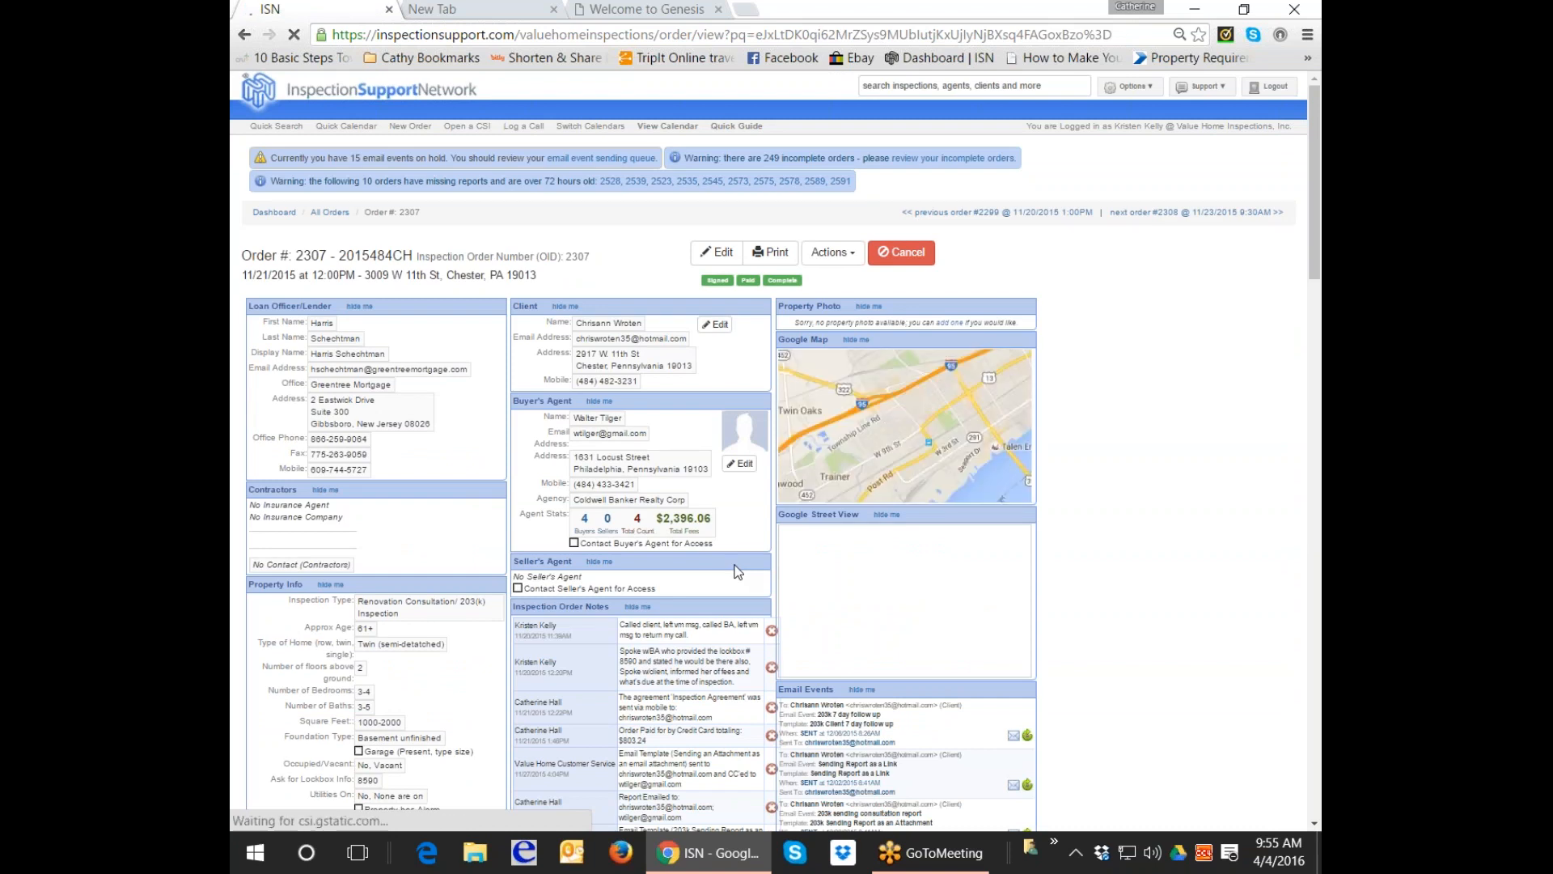
left_click(687, 9)
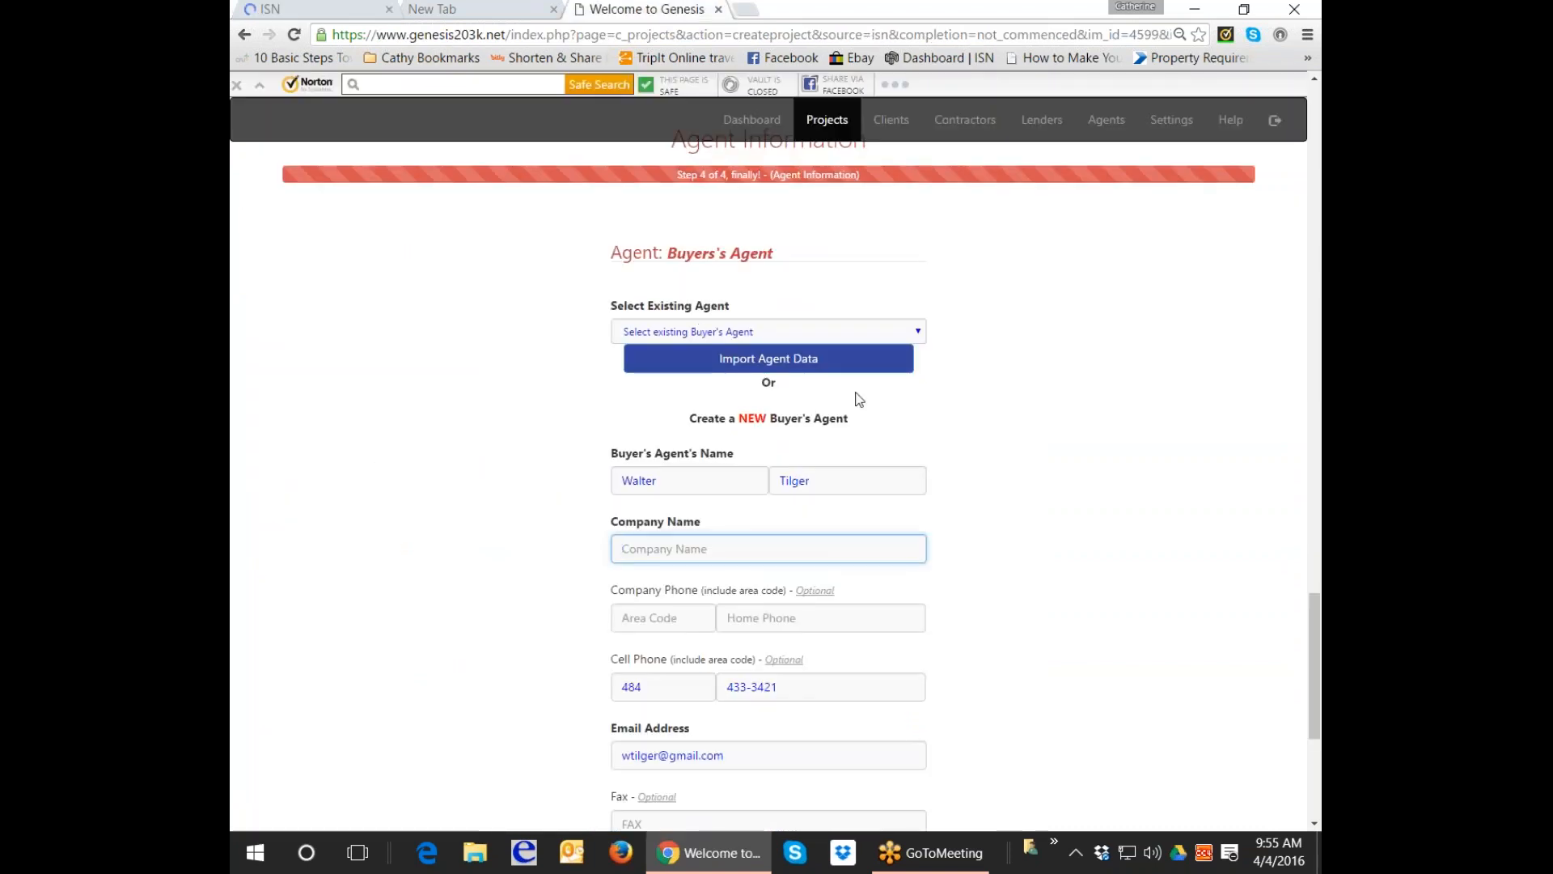
Close the existing-agent list without choosing and enter 'Coldwell Banker' as the buyer's agent company name.
left_click(921, 333)
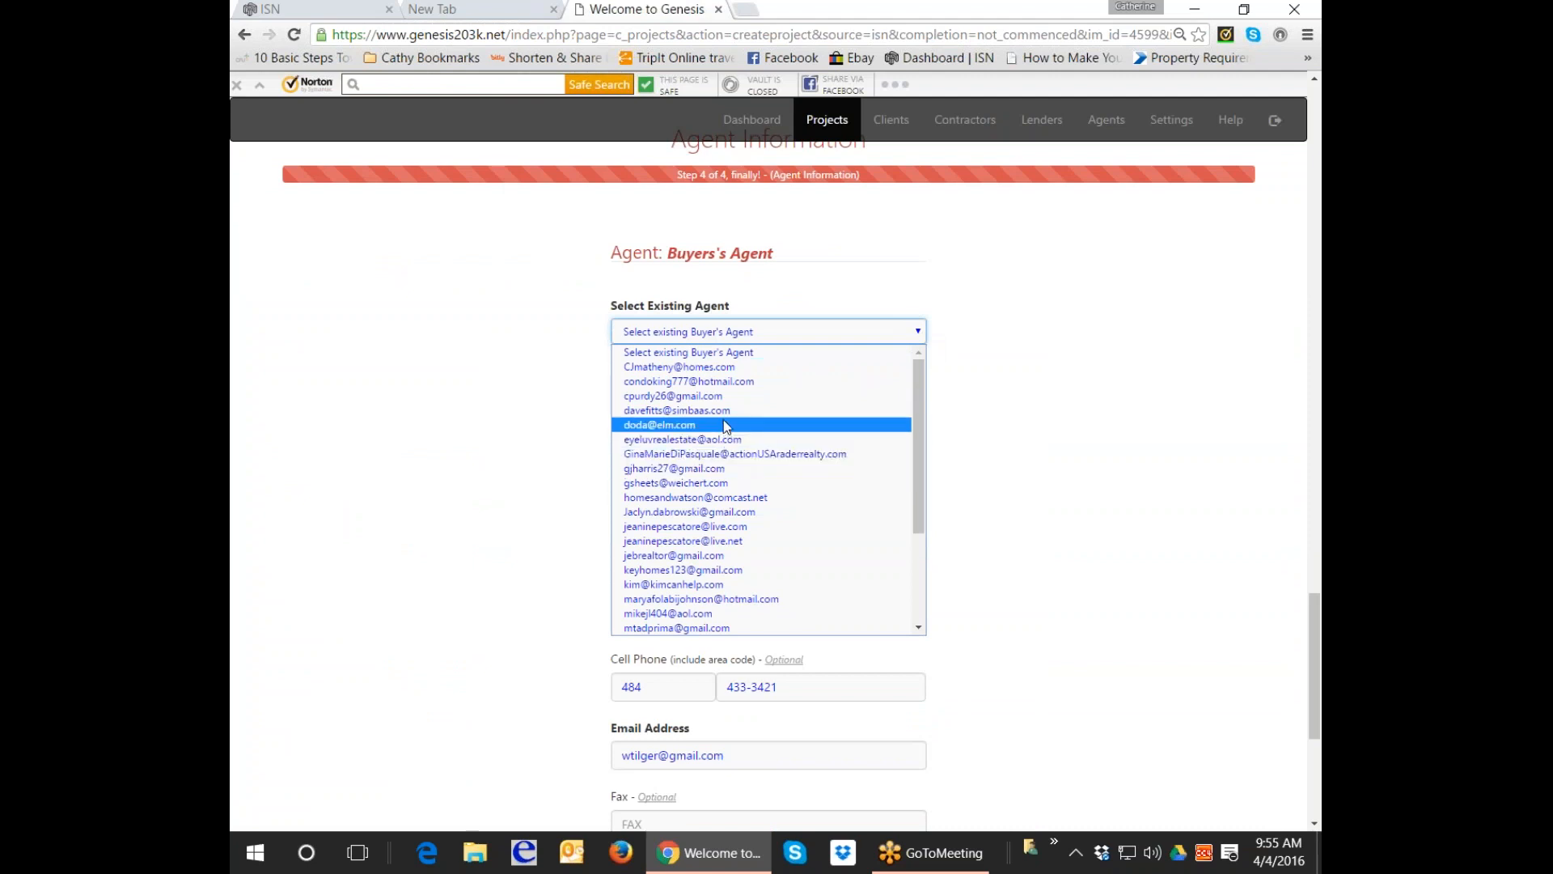
scroll(728, 429, "down", 3)
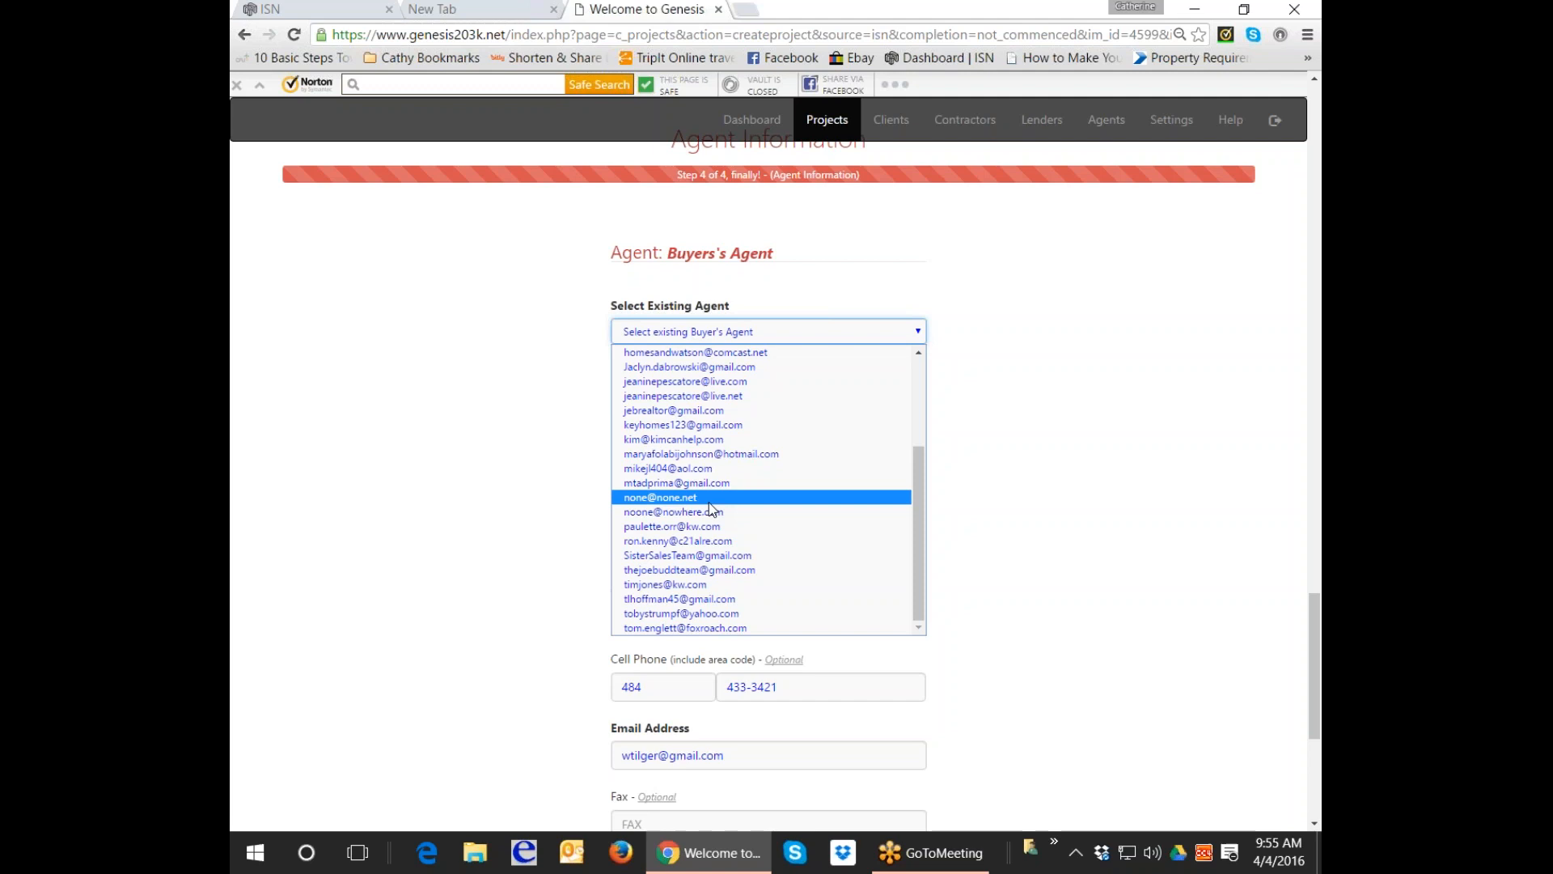
left_click(1021, 495)
left_click(750, 546)
type("Coldwell Banker")
scroll(752, 537, "down", 2)
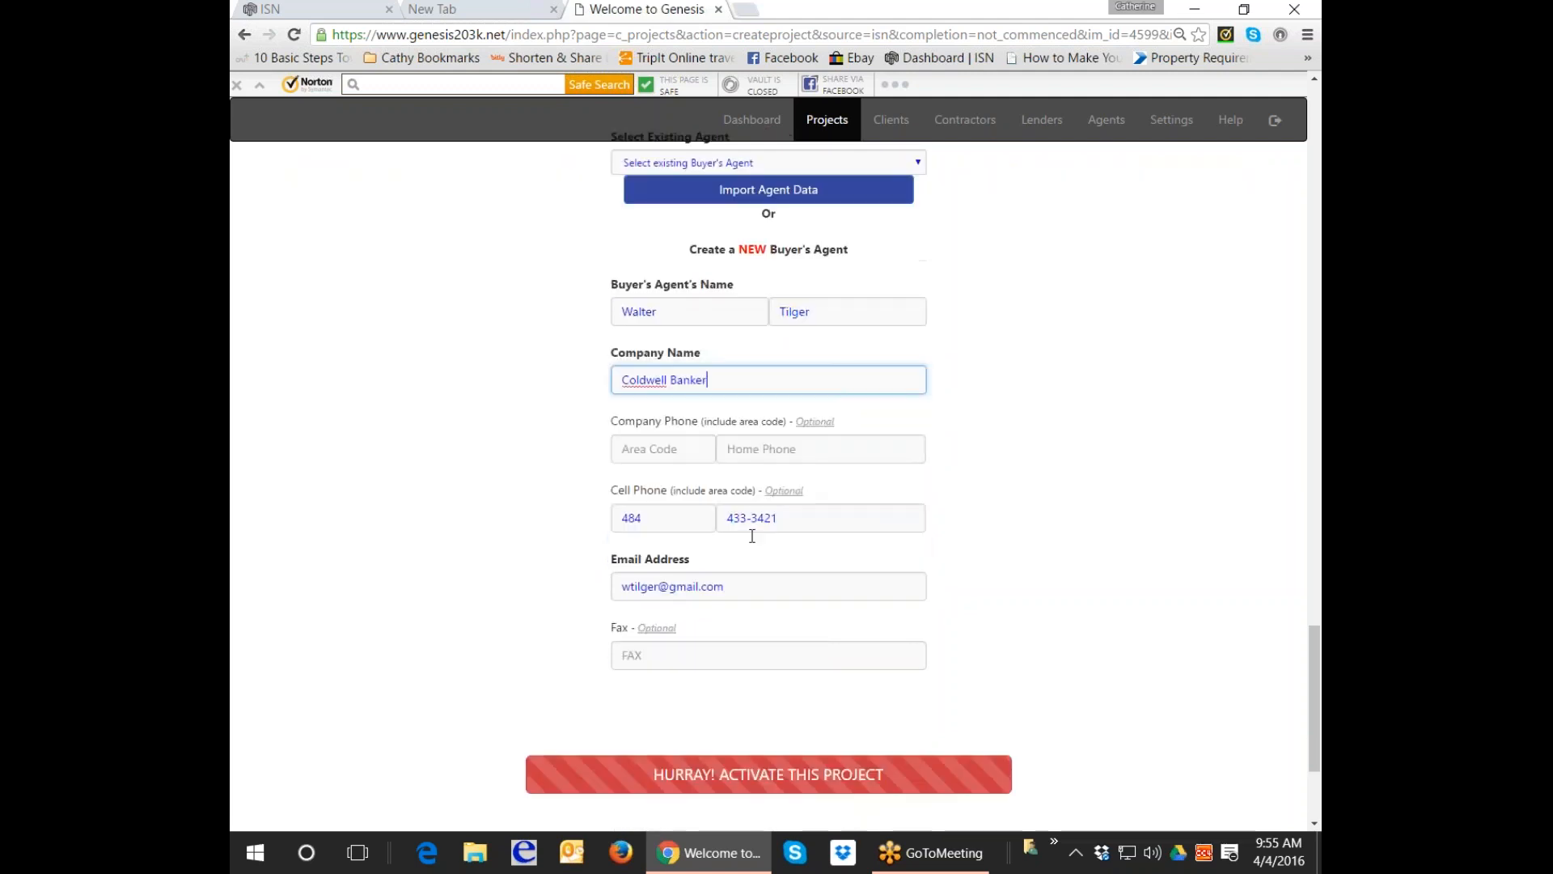
left_click(809, 776)
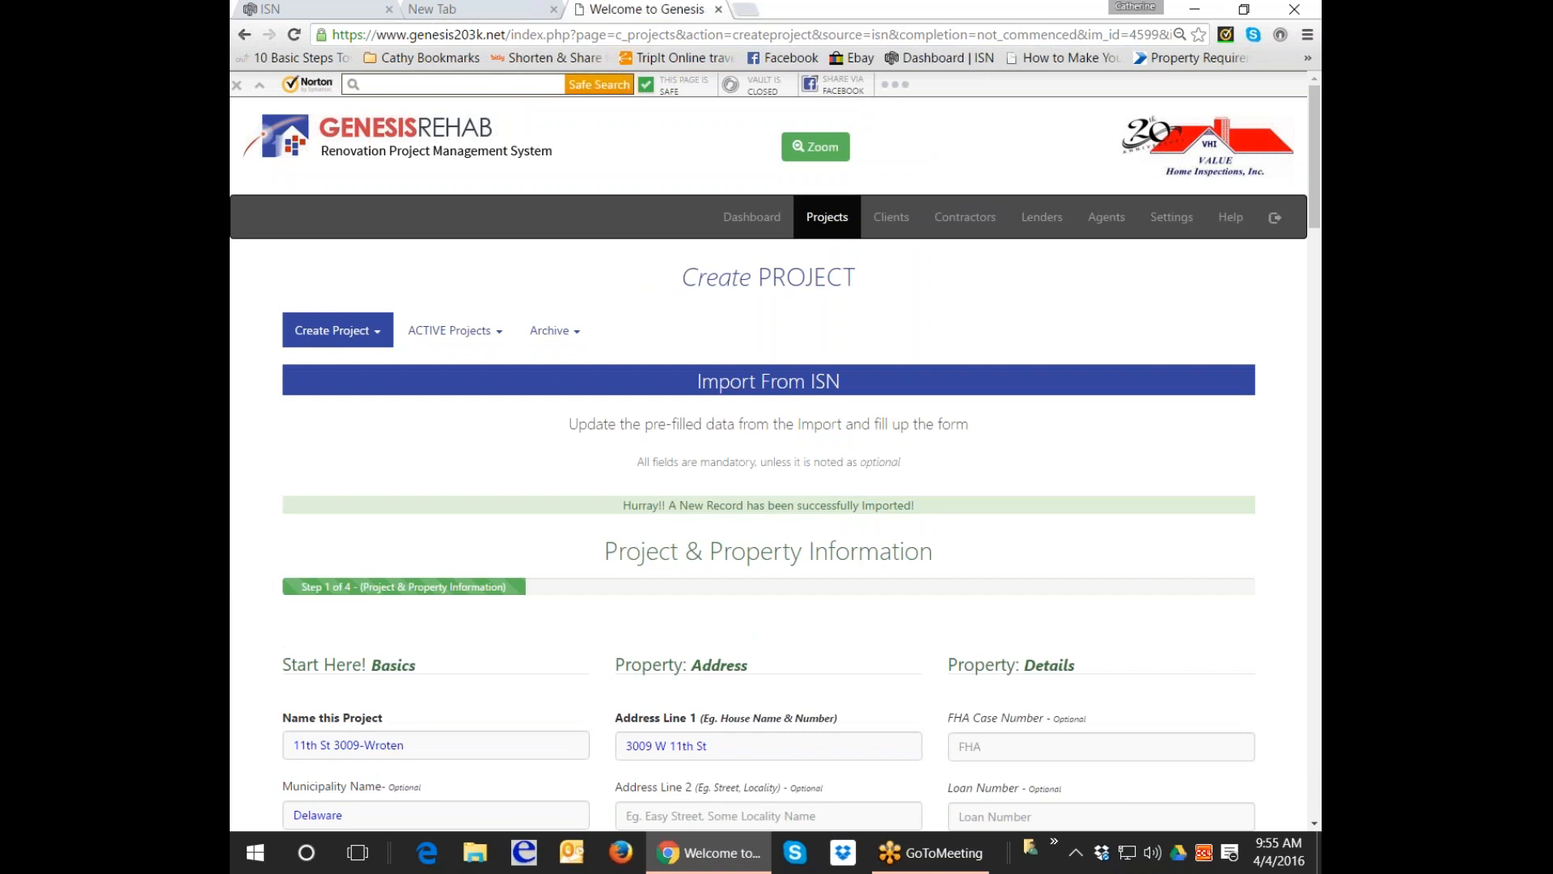
left_click(456, 330)
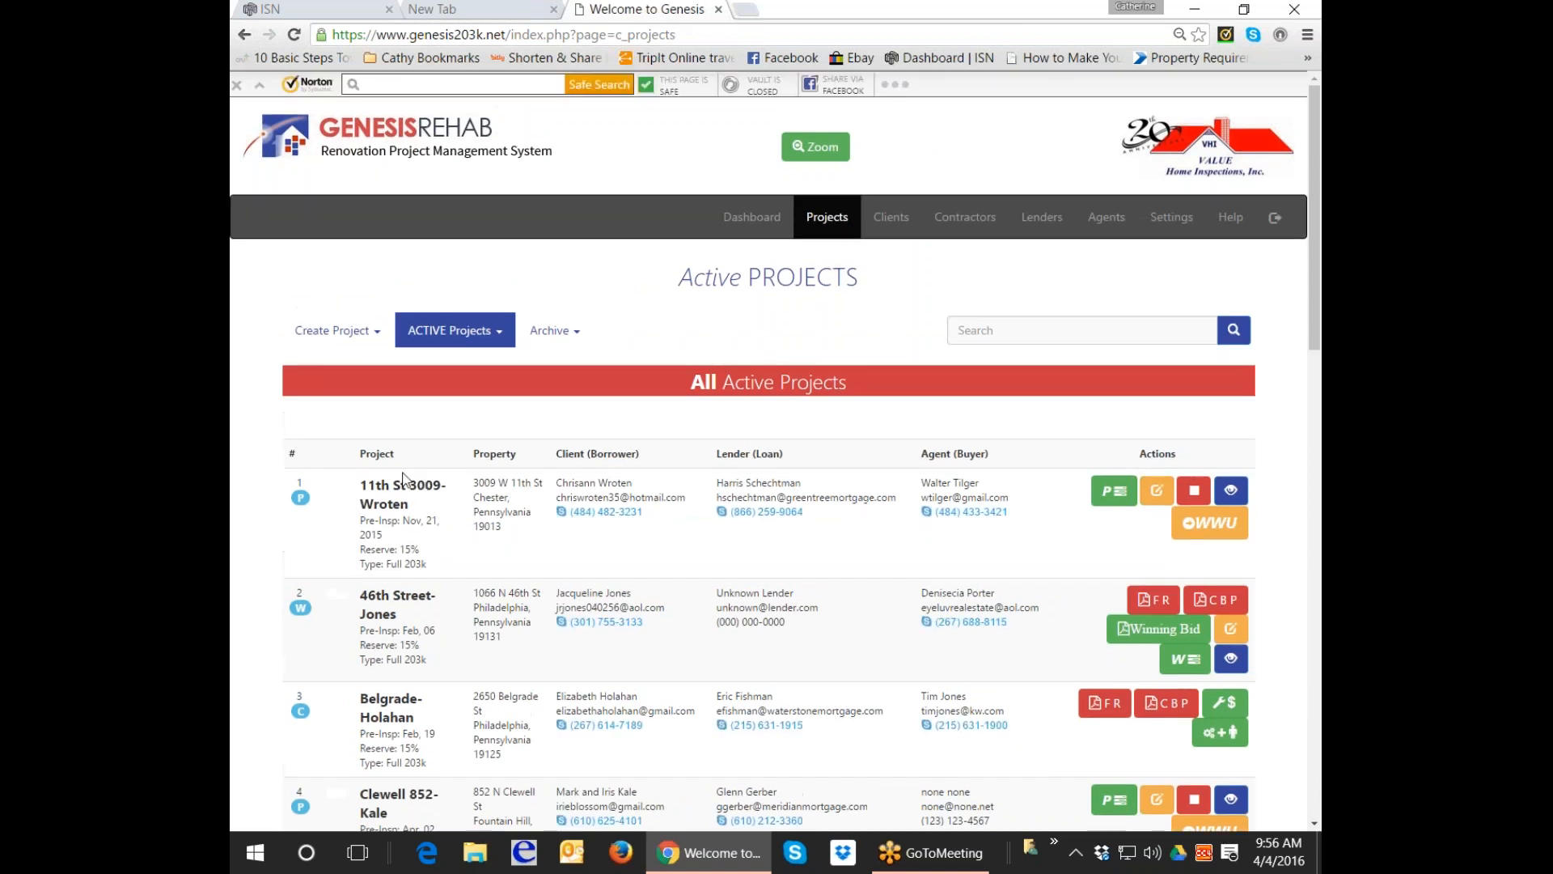
scroll(404, 498, "down", 1)
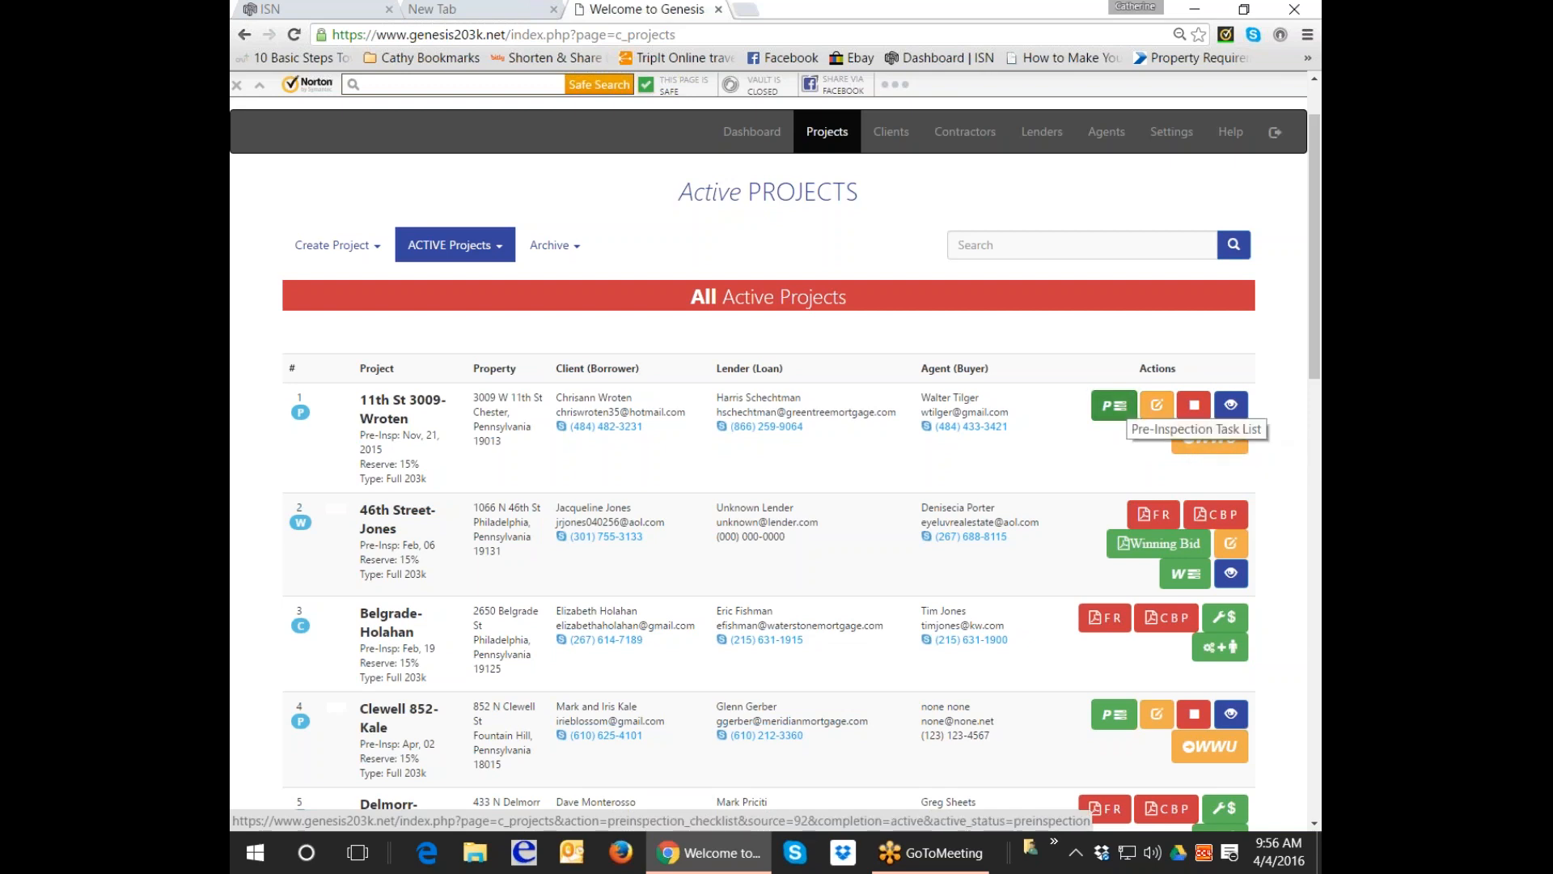
left_click(1115, 405)
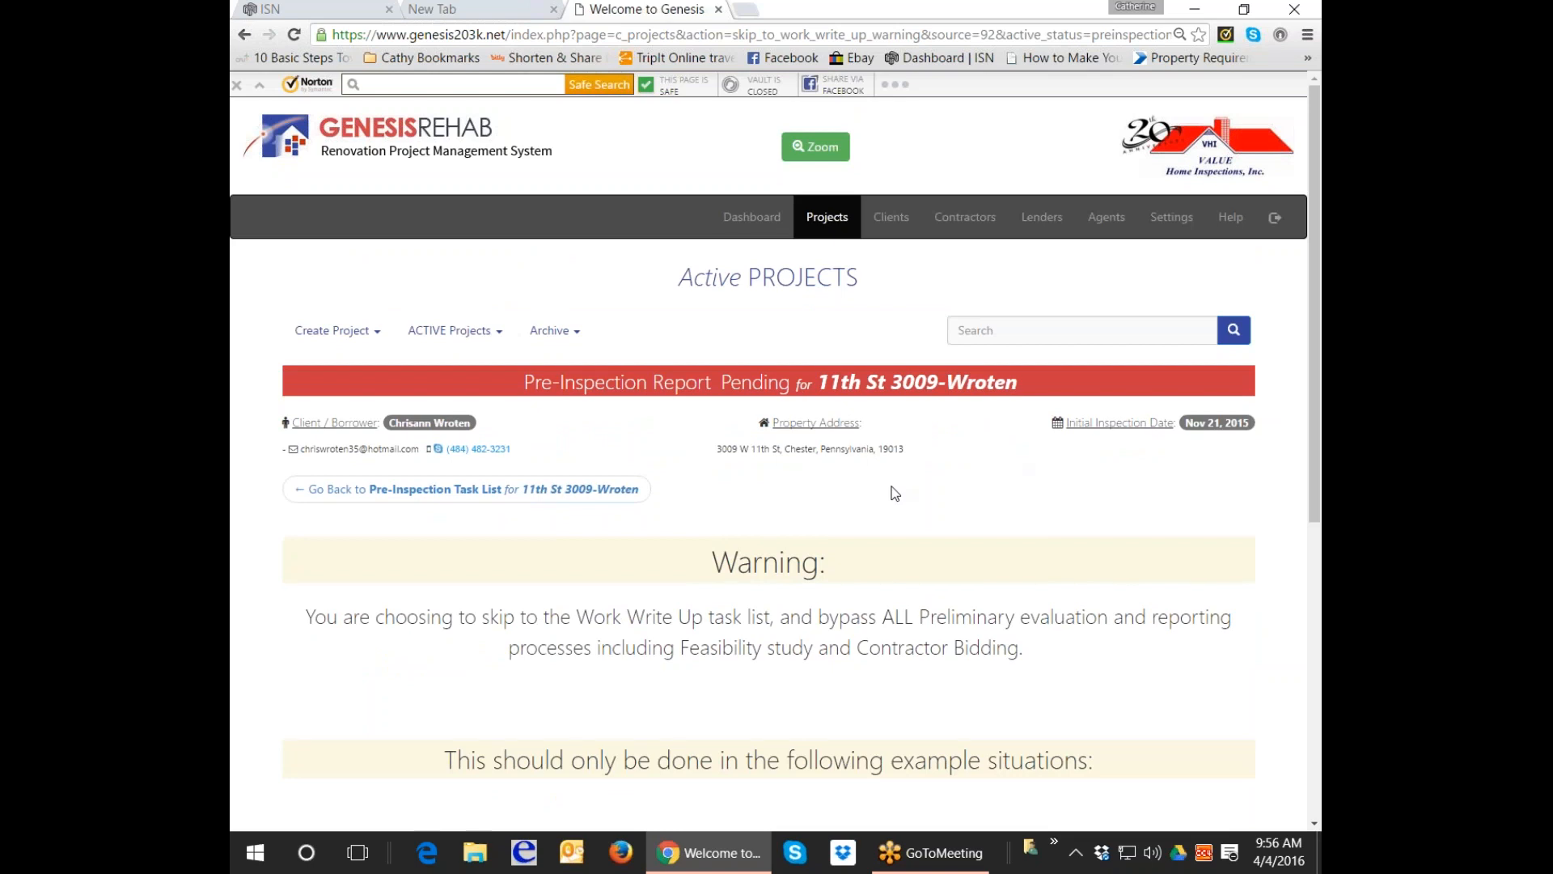
scroll(893, 491, "down", 3)
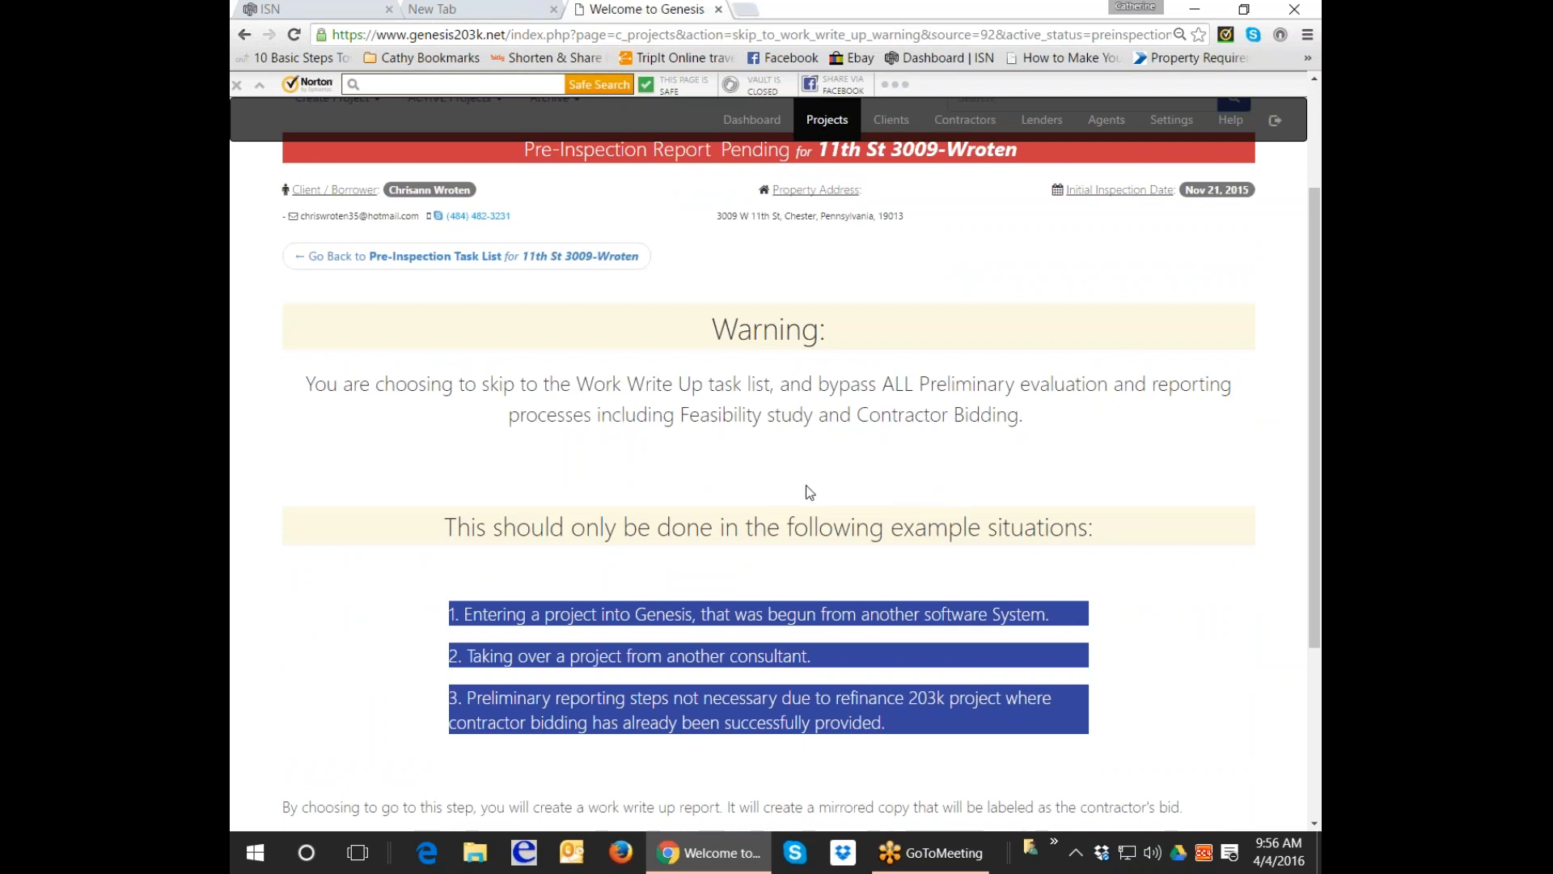
scroll(809, 491, "down", 1)
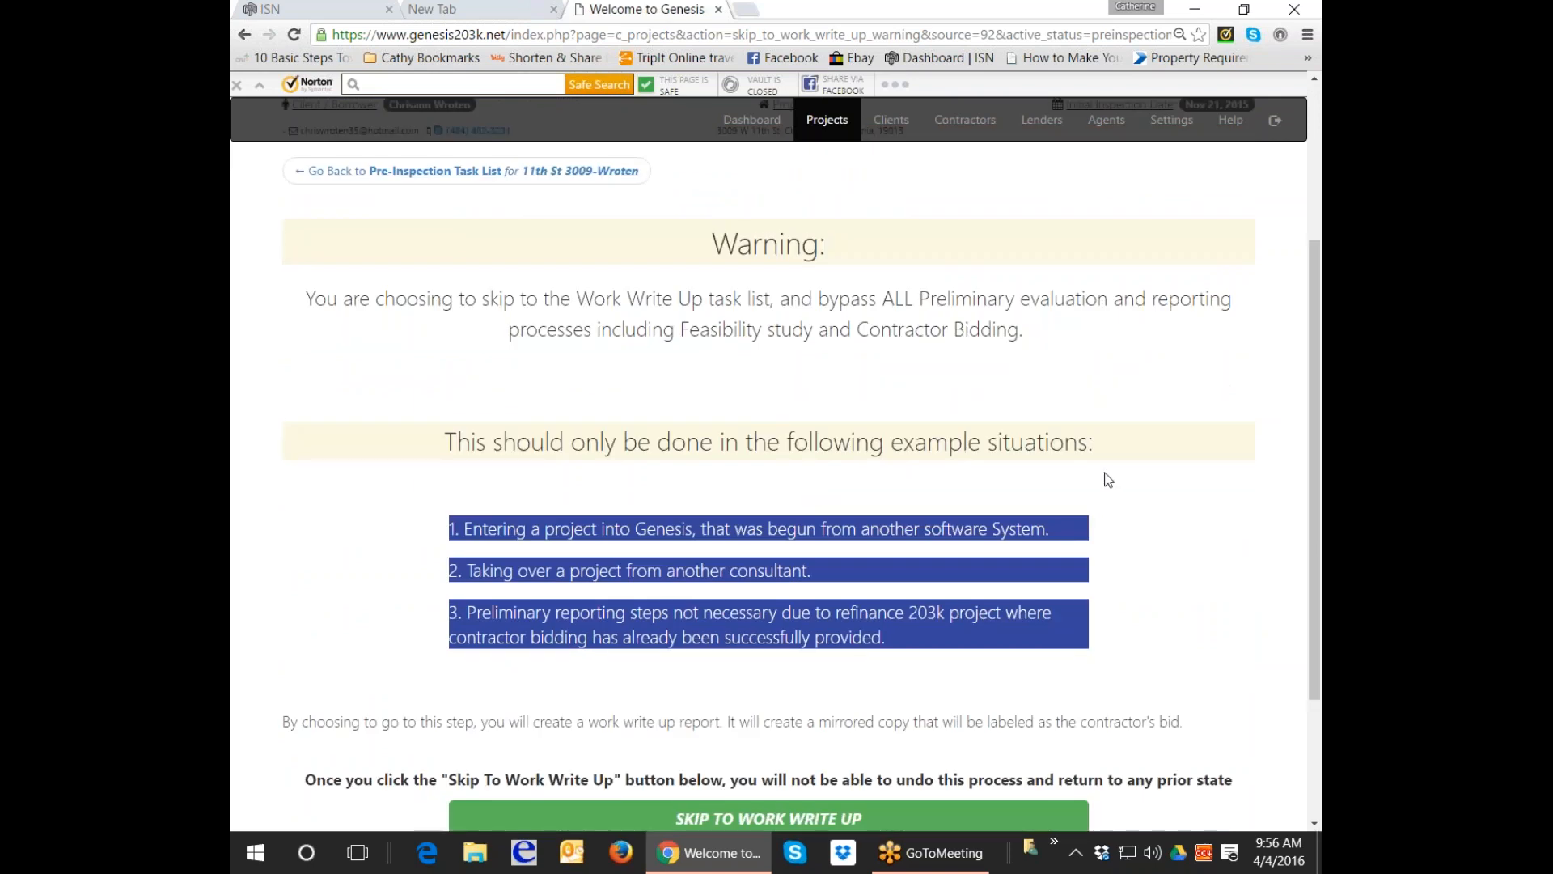
scroll(1110, 480, "down", 1)
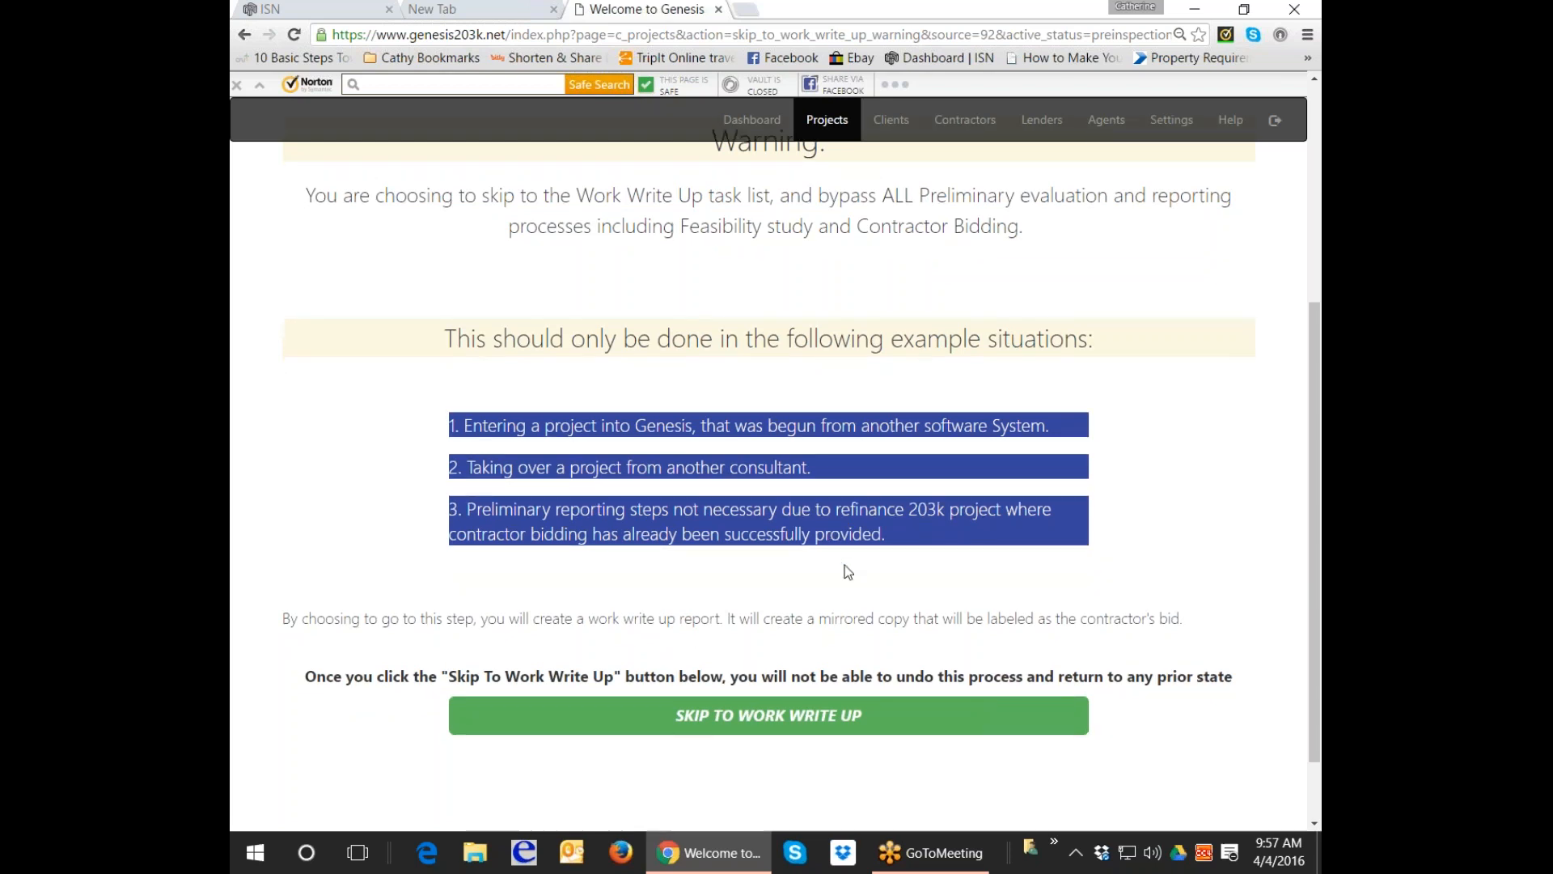
scroll(800, 578, "down", 1)
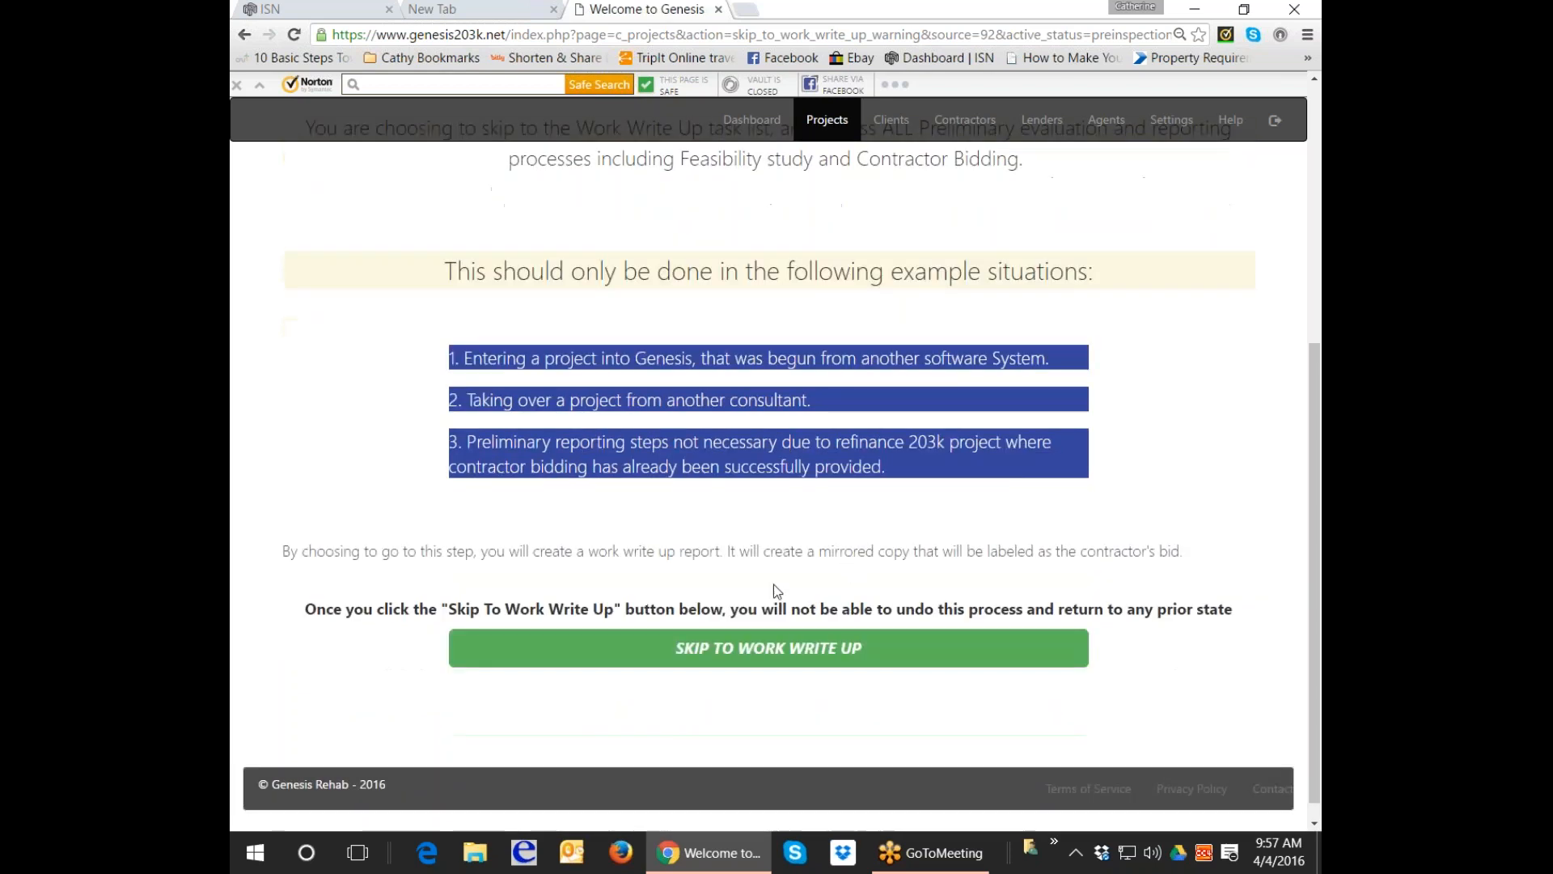
left_click(753, 653)
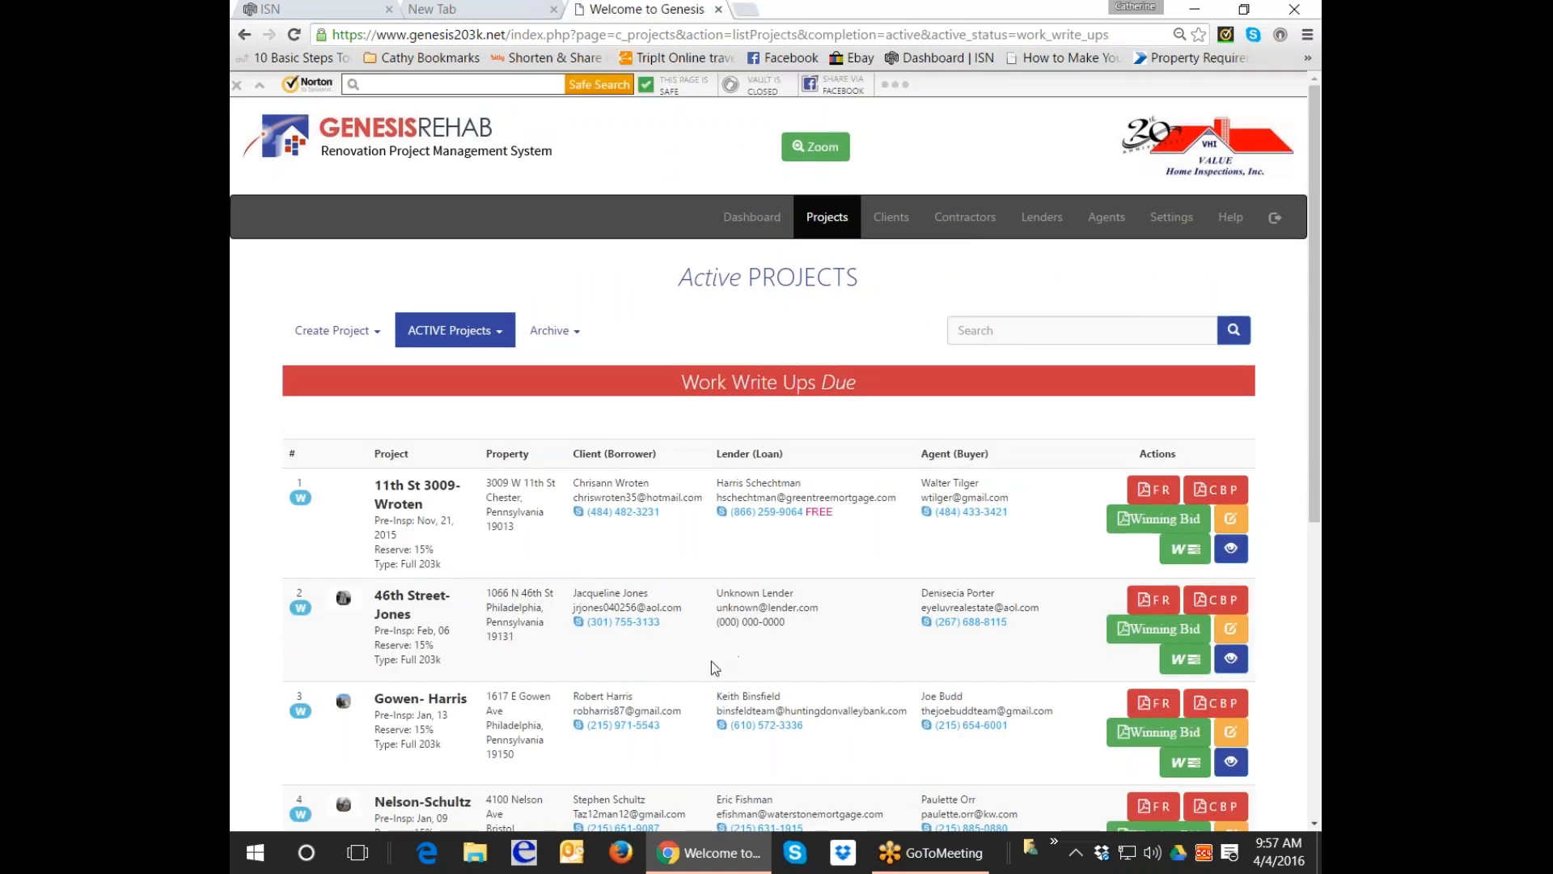
left_click(1186, 550)
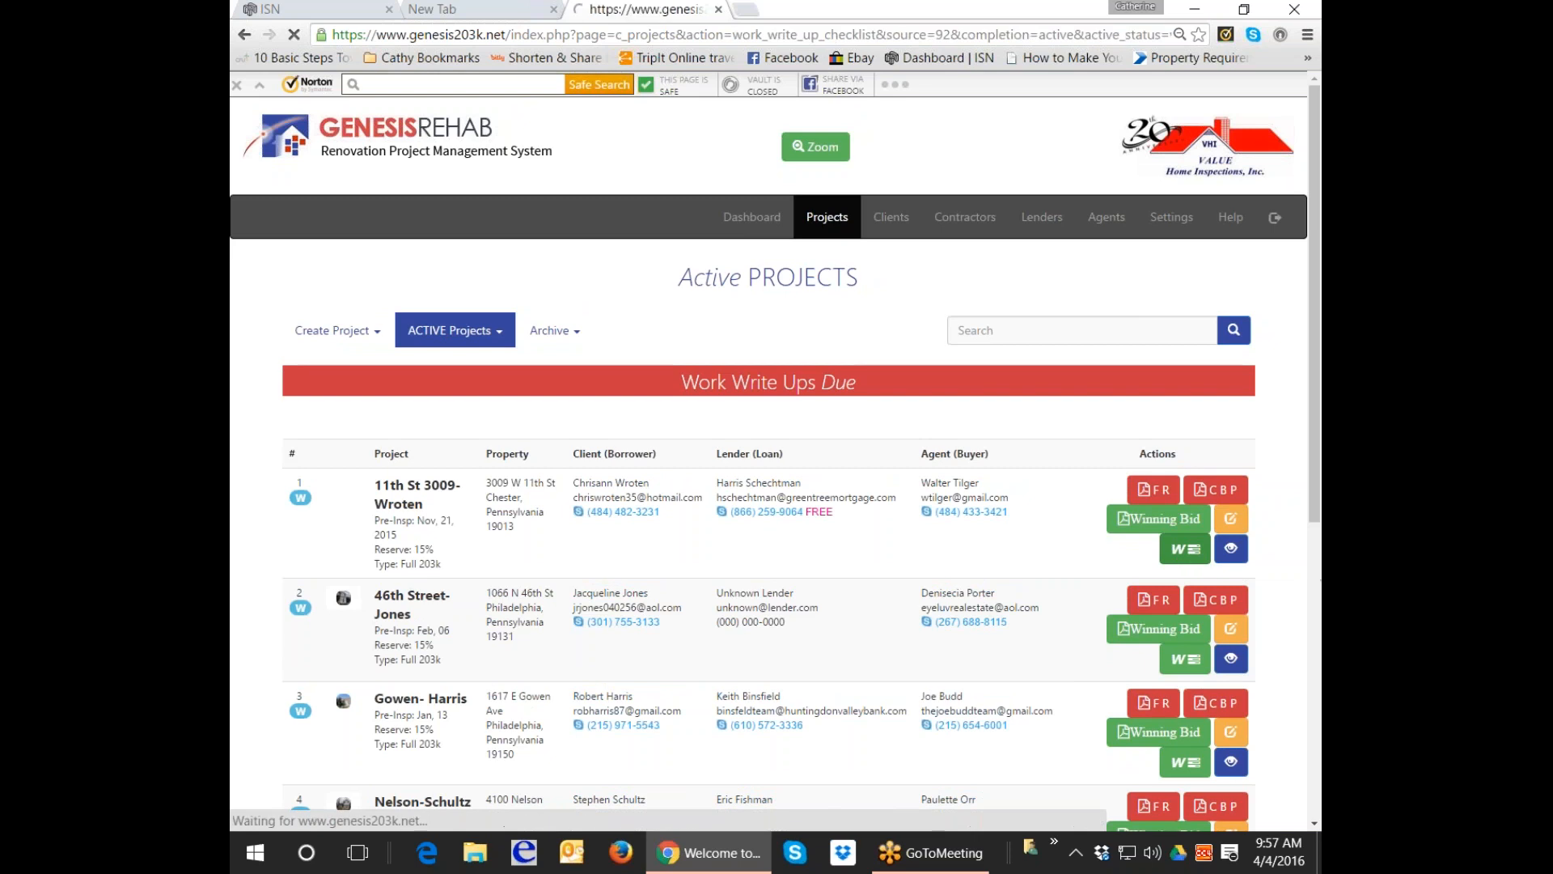
scroll(1125, 542, "down", 3)
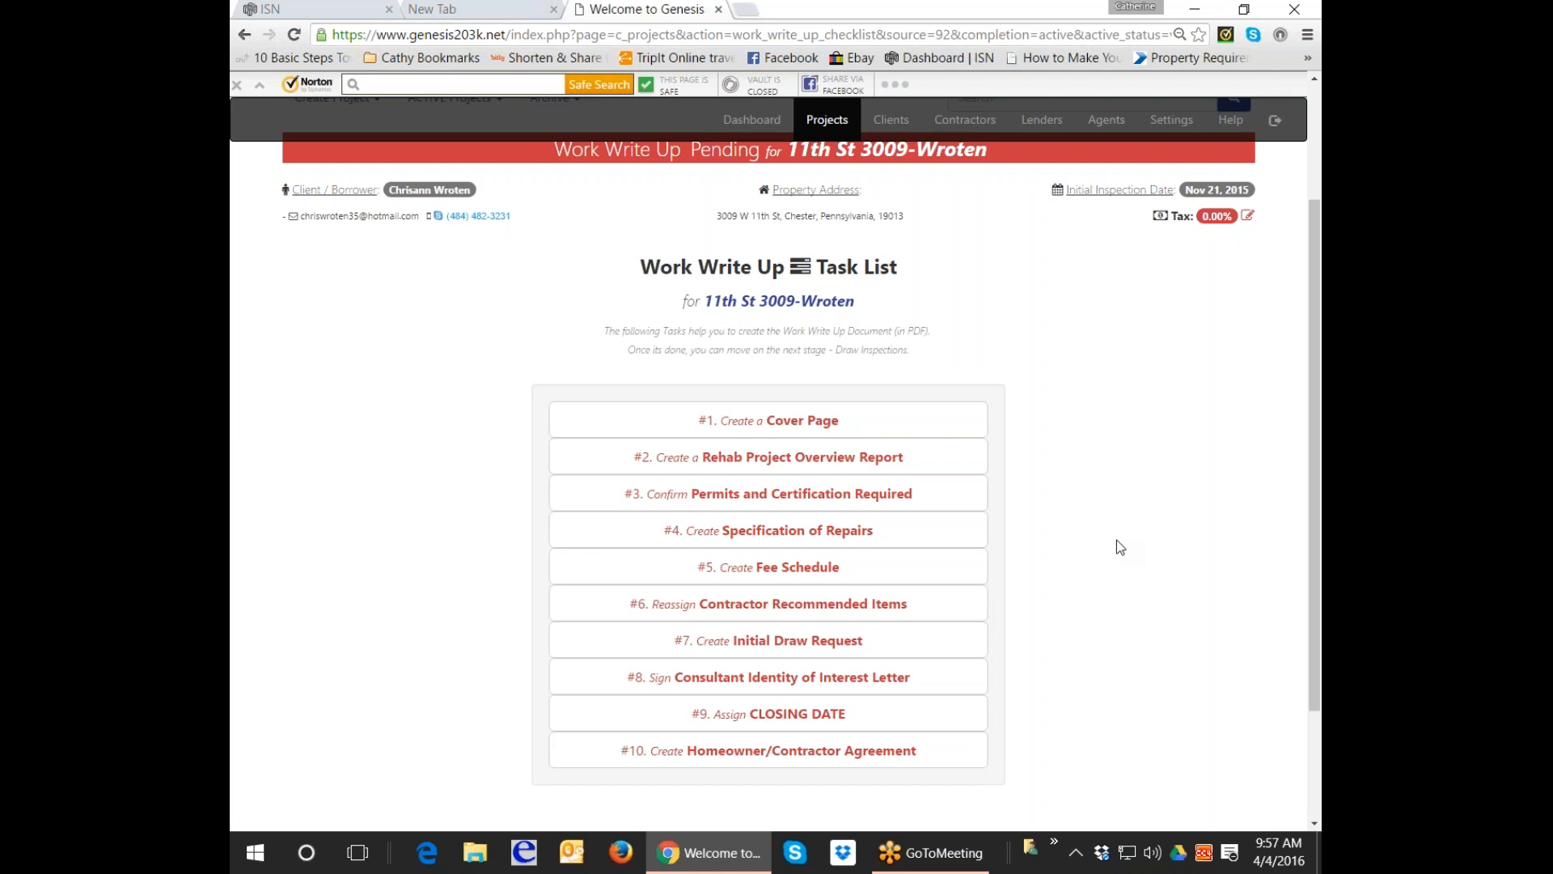
Upload 2015-11-21 12.25.29.jpg from 11th Street (chester PA) > 1 Pre-Closing > 11st Before Photos as the cover picture.
left_click(809, 422)
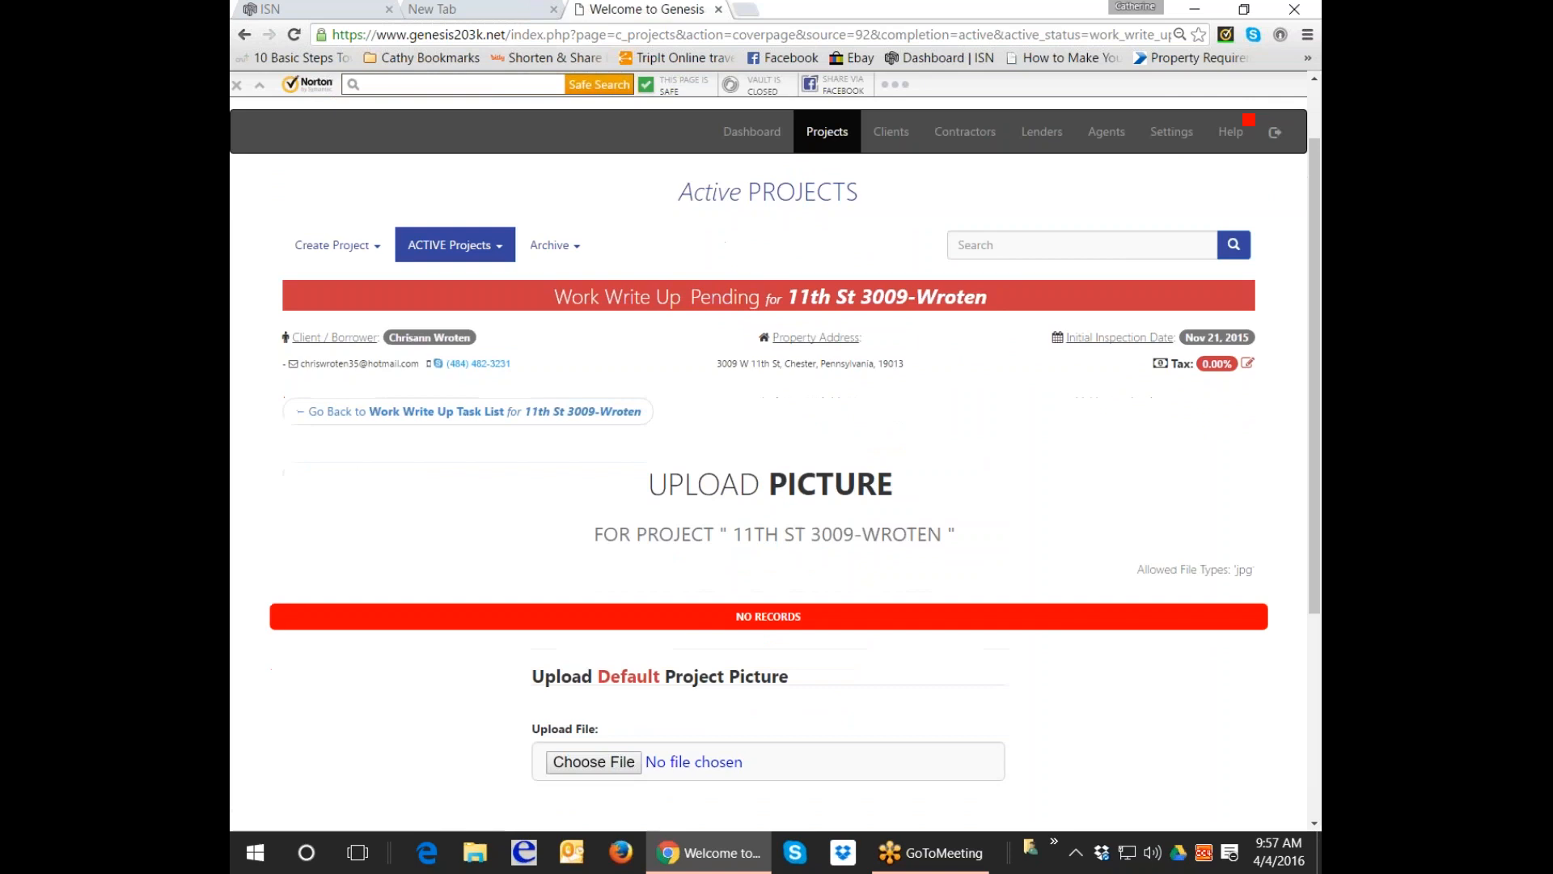
scroll(813, 443, "down", 1)
left_click(616, 619)
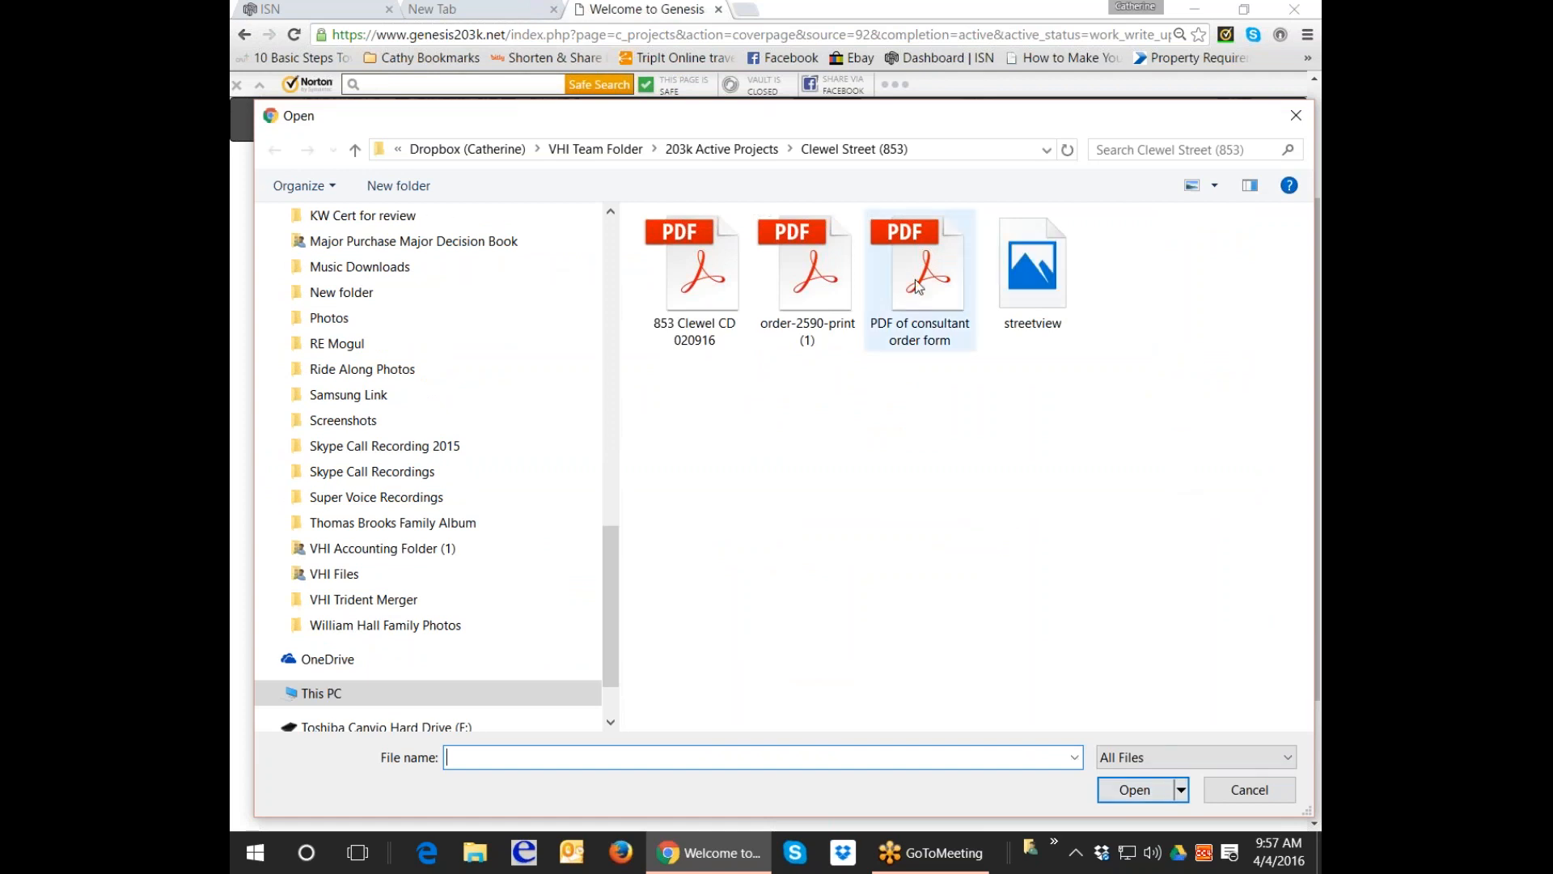
left_click(722, 149)
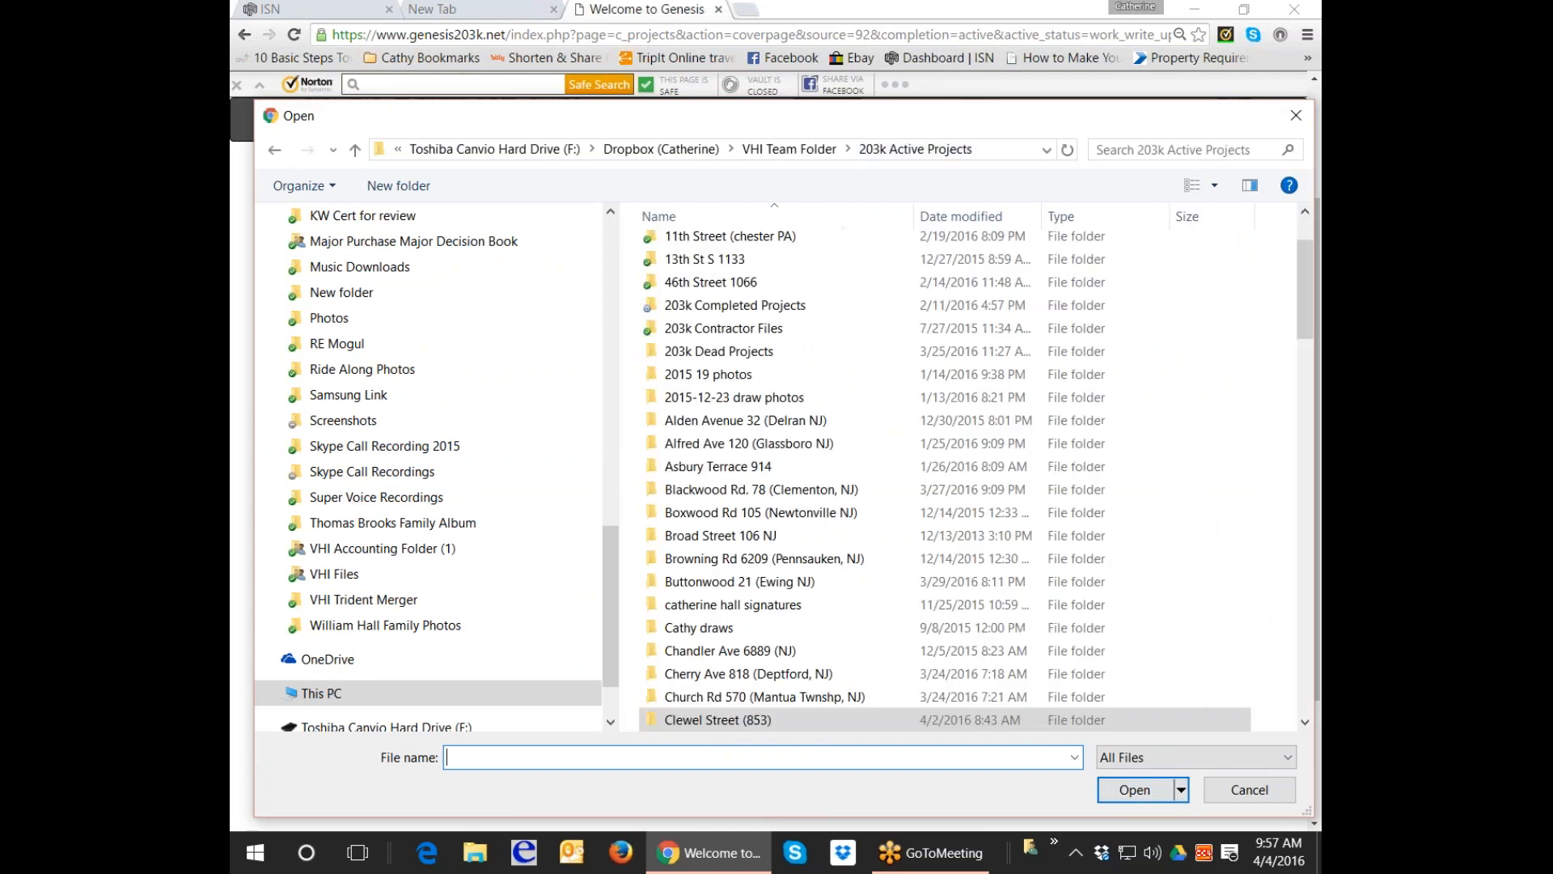
double_click(691, 231)
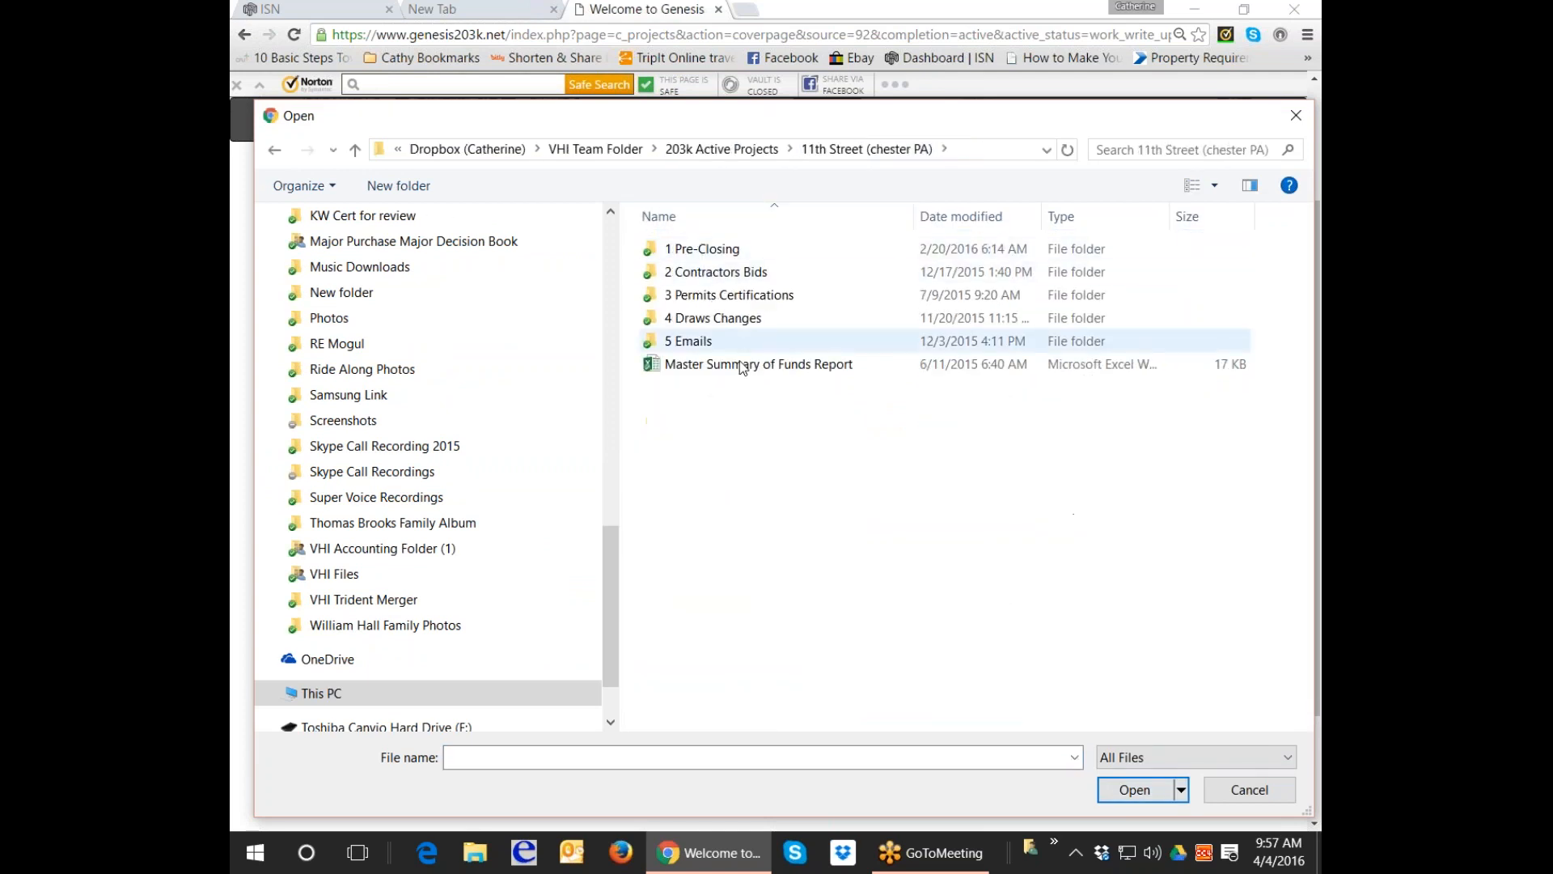
double_click(732, 250)
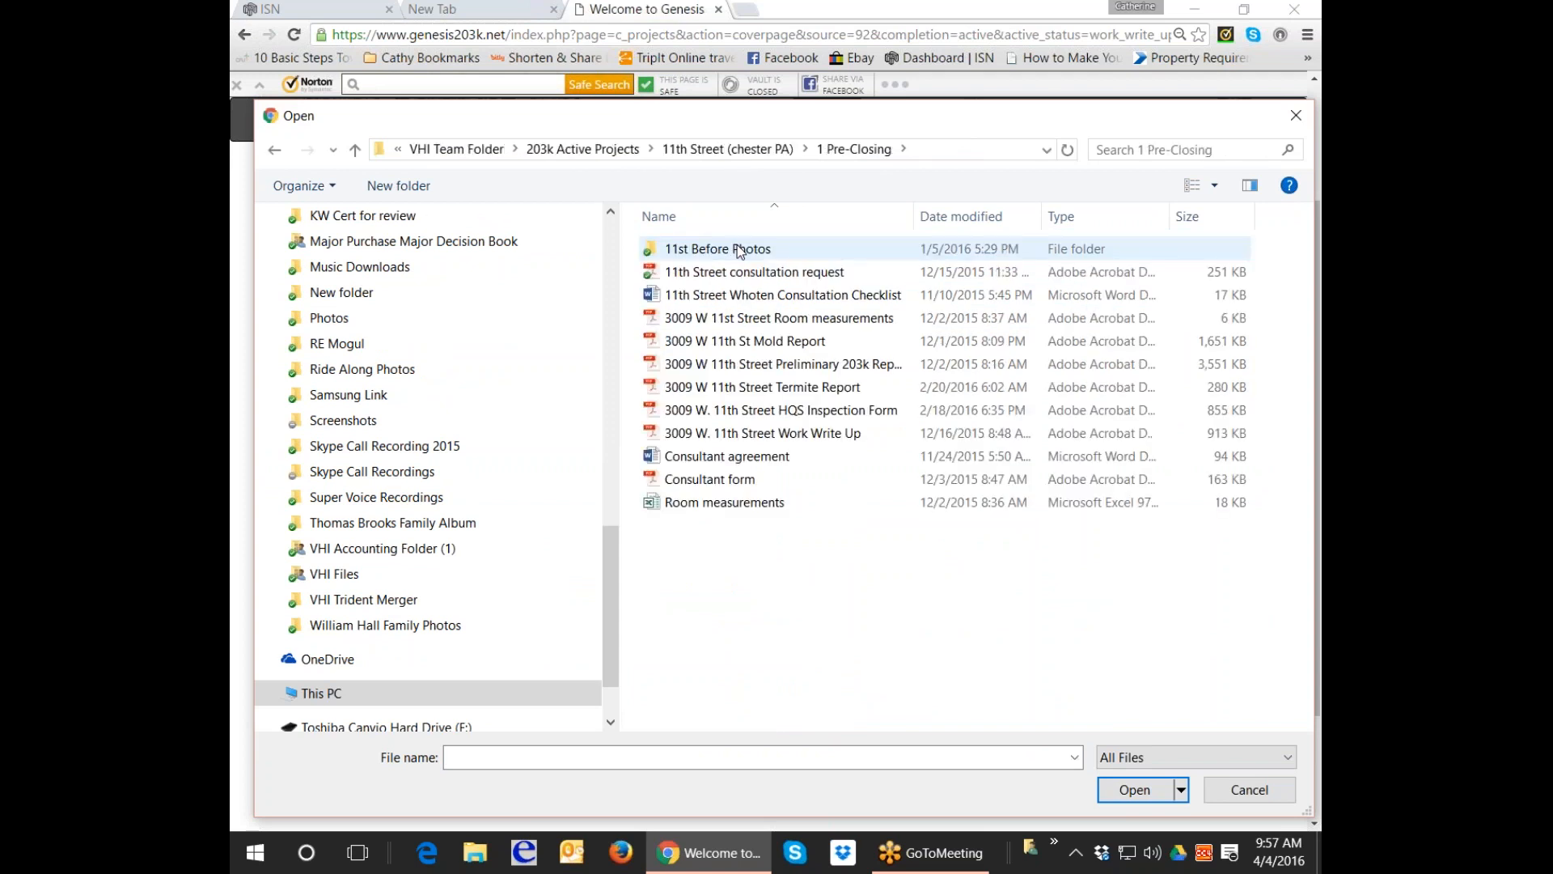
double_click(736, 252)
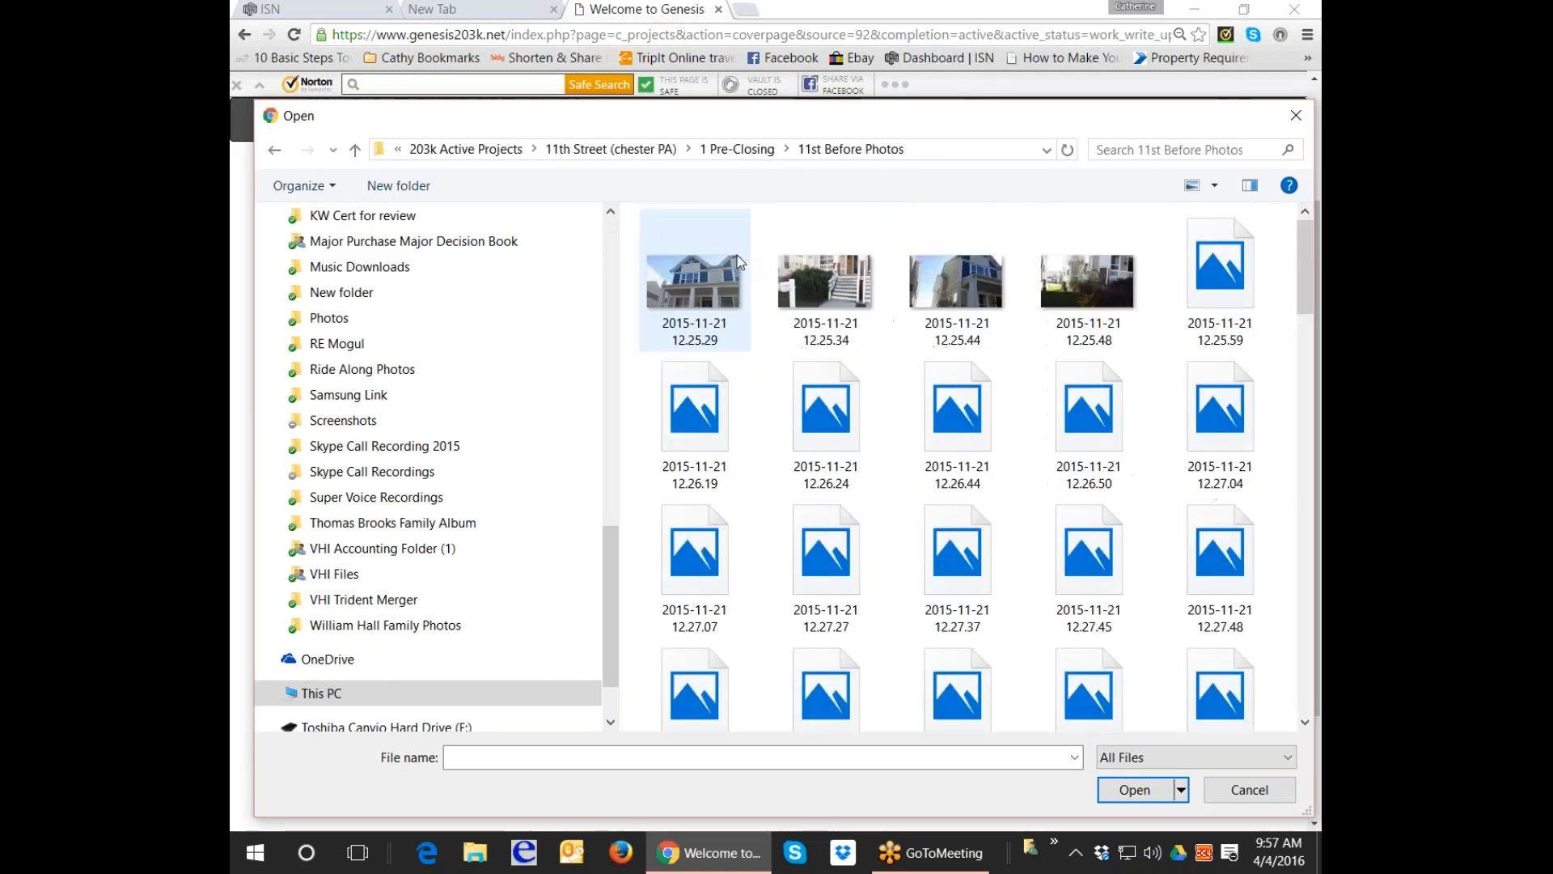
double_click(721, 269)
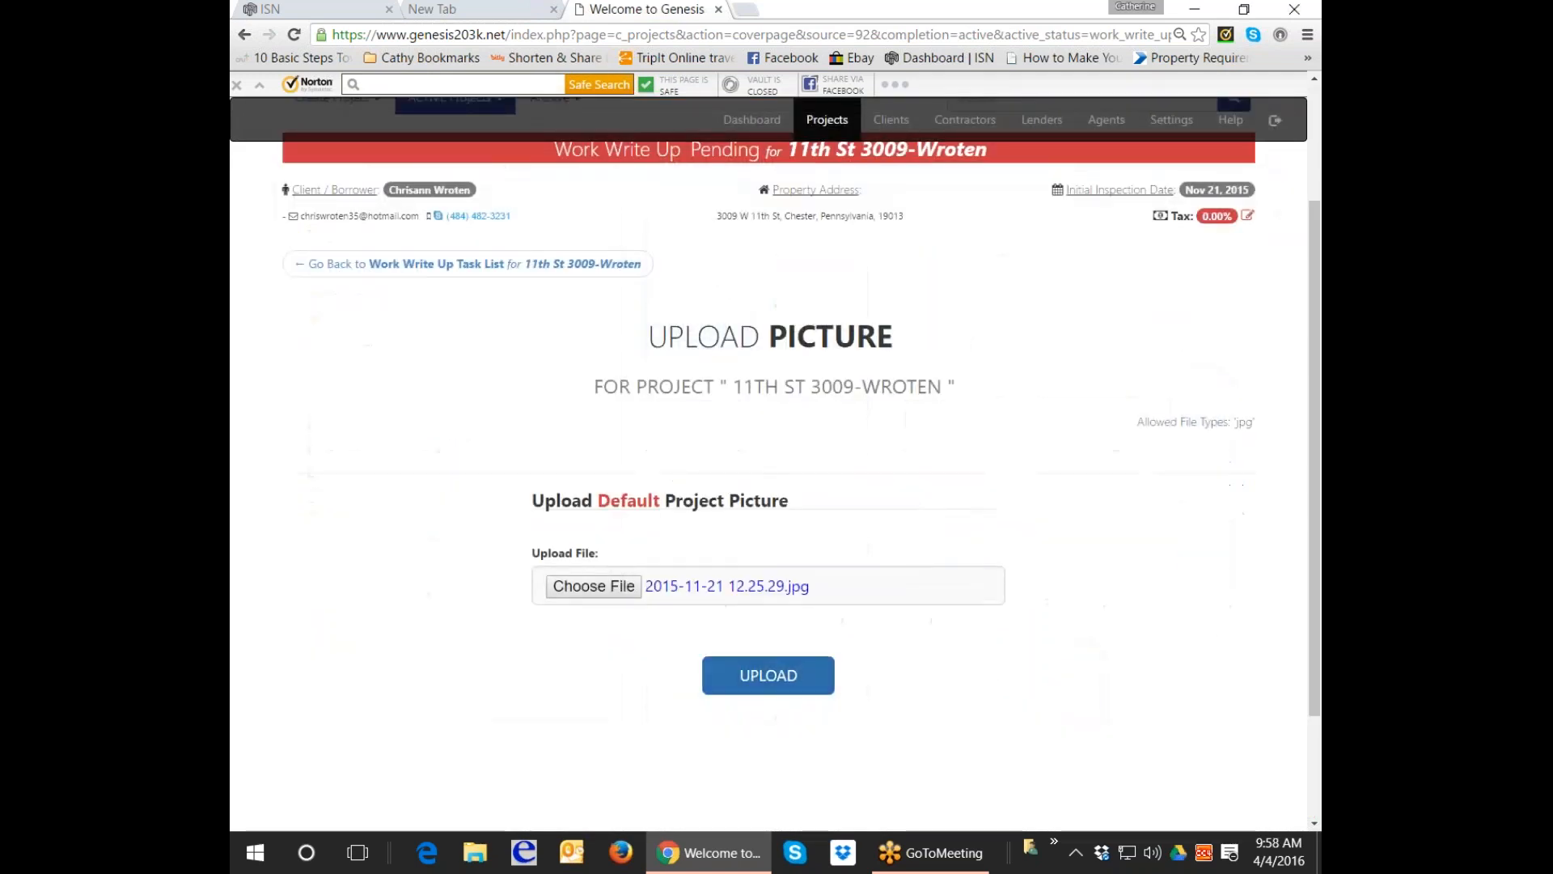
left_click(775, 679)
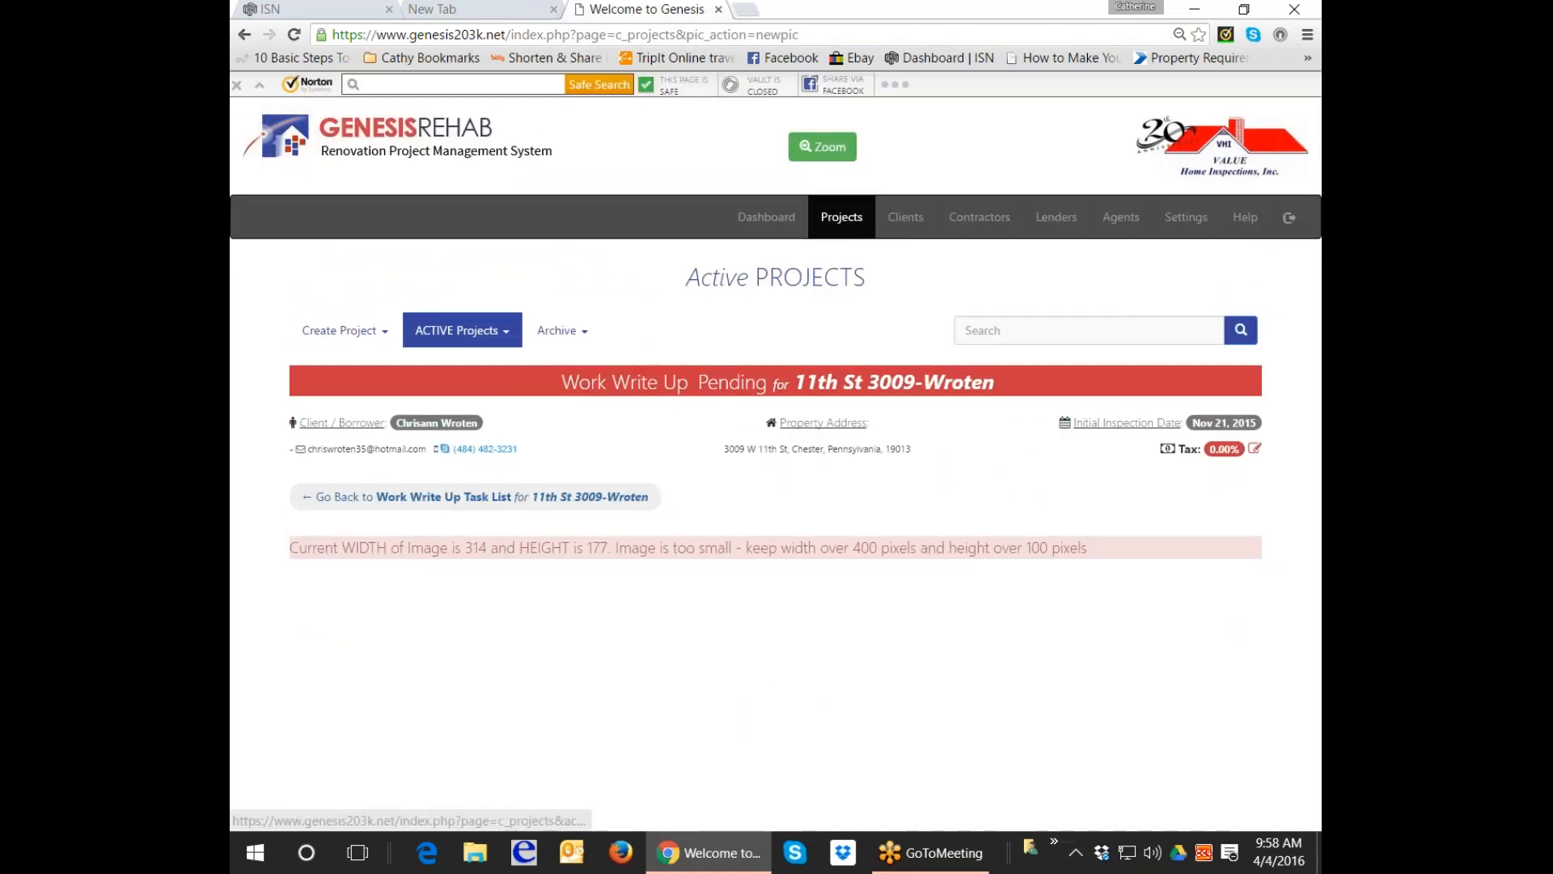
Go back to the Work Write Up Task List and open #3 Confirm Permits and Certification Required.
left_click(475, 497)
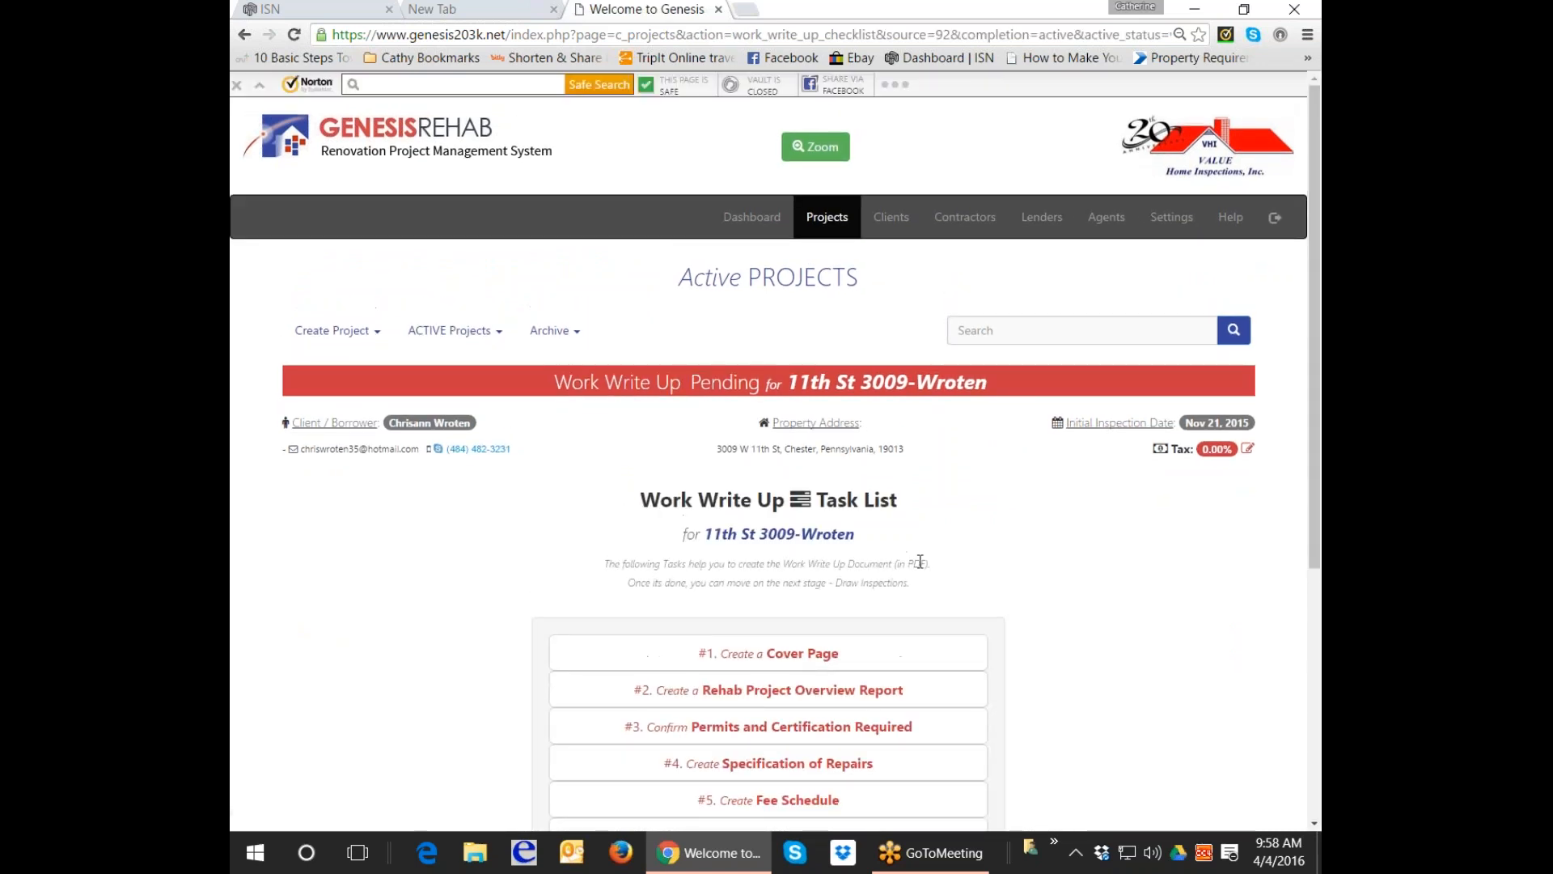
left_click(821, 566)
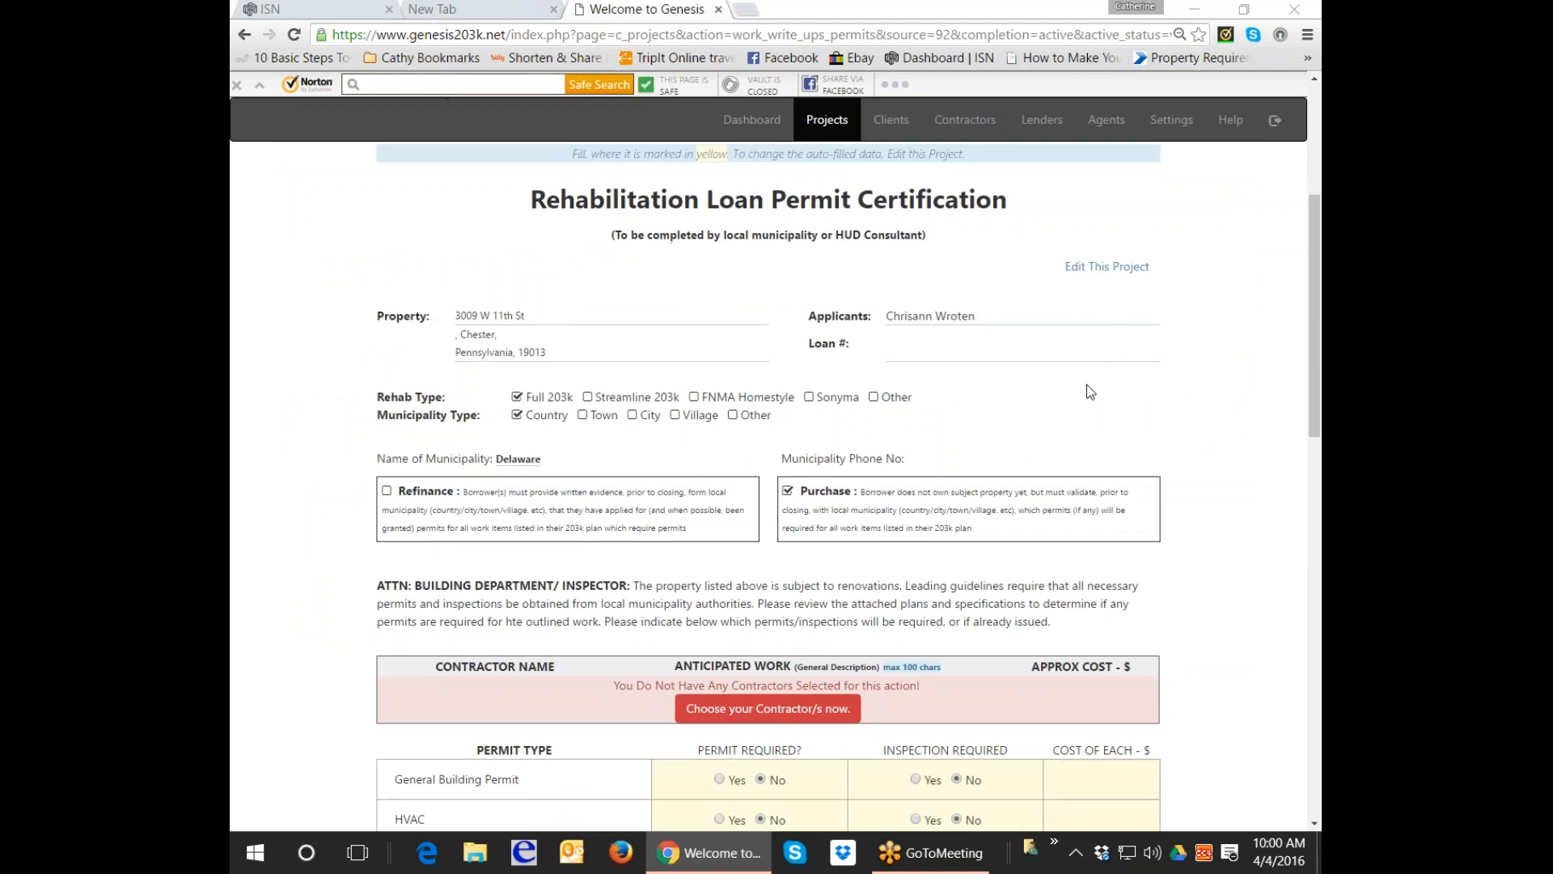
scroll(1085, 385, "down", 2)
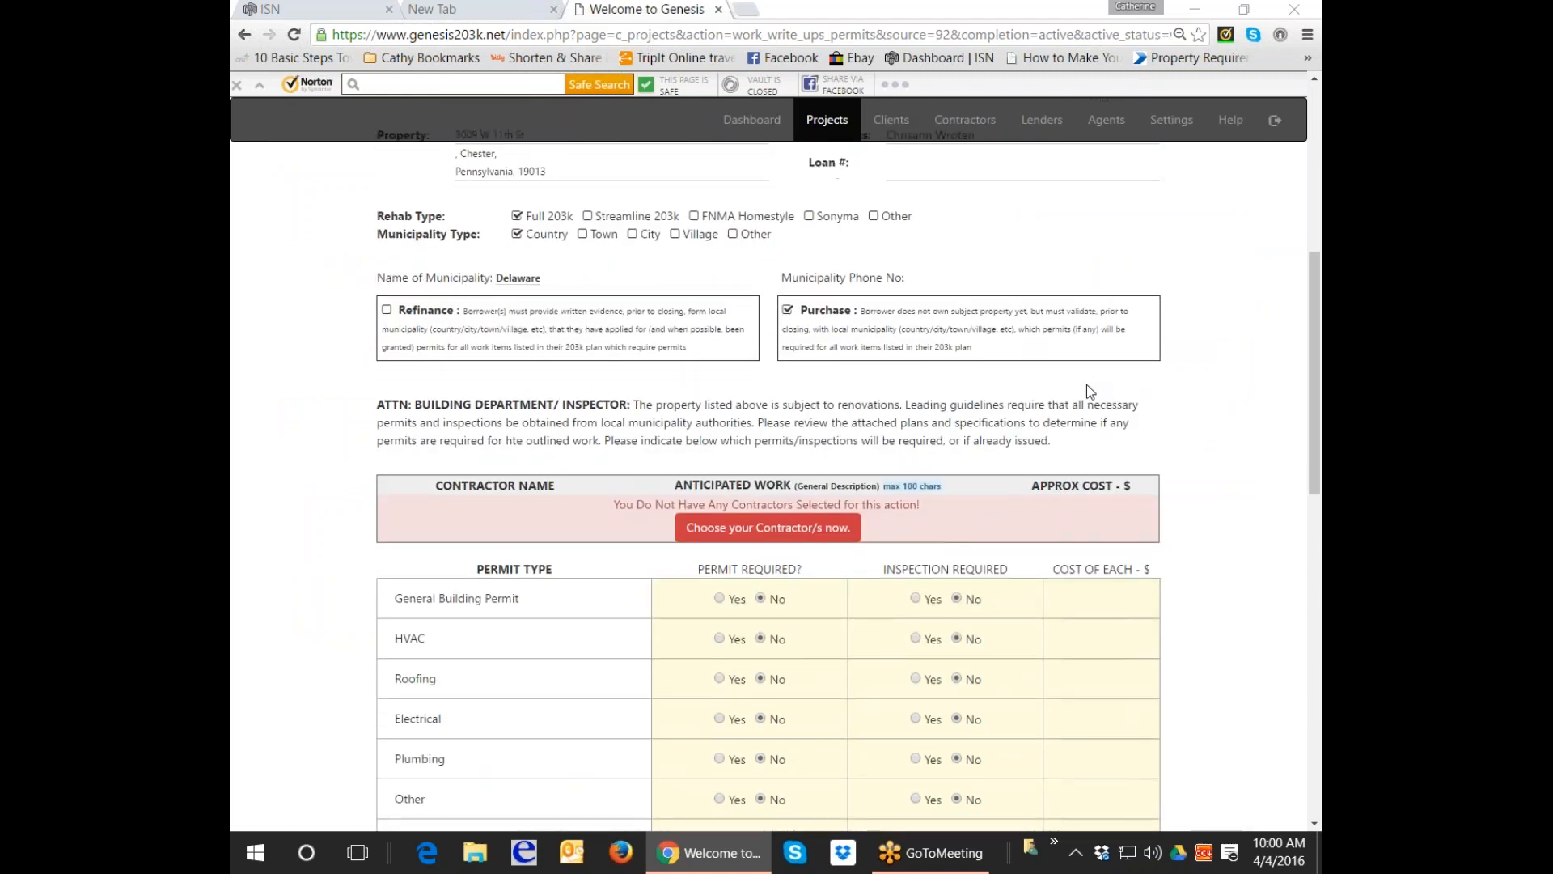
Mark the General Building Permit as required with a cost of 150.
scroll(1085, 385, "down", 1)
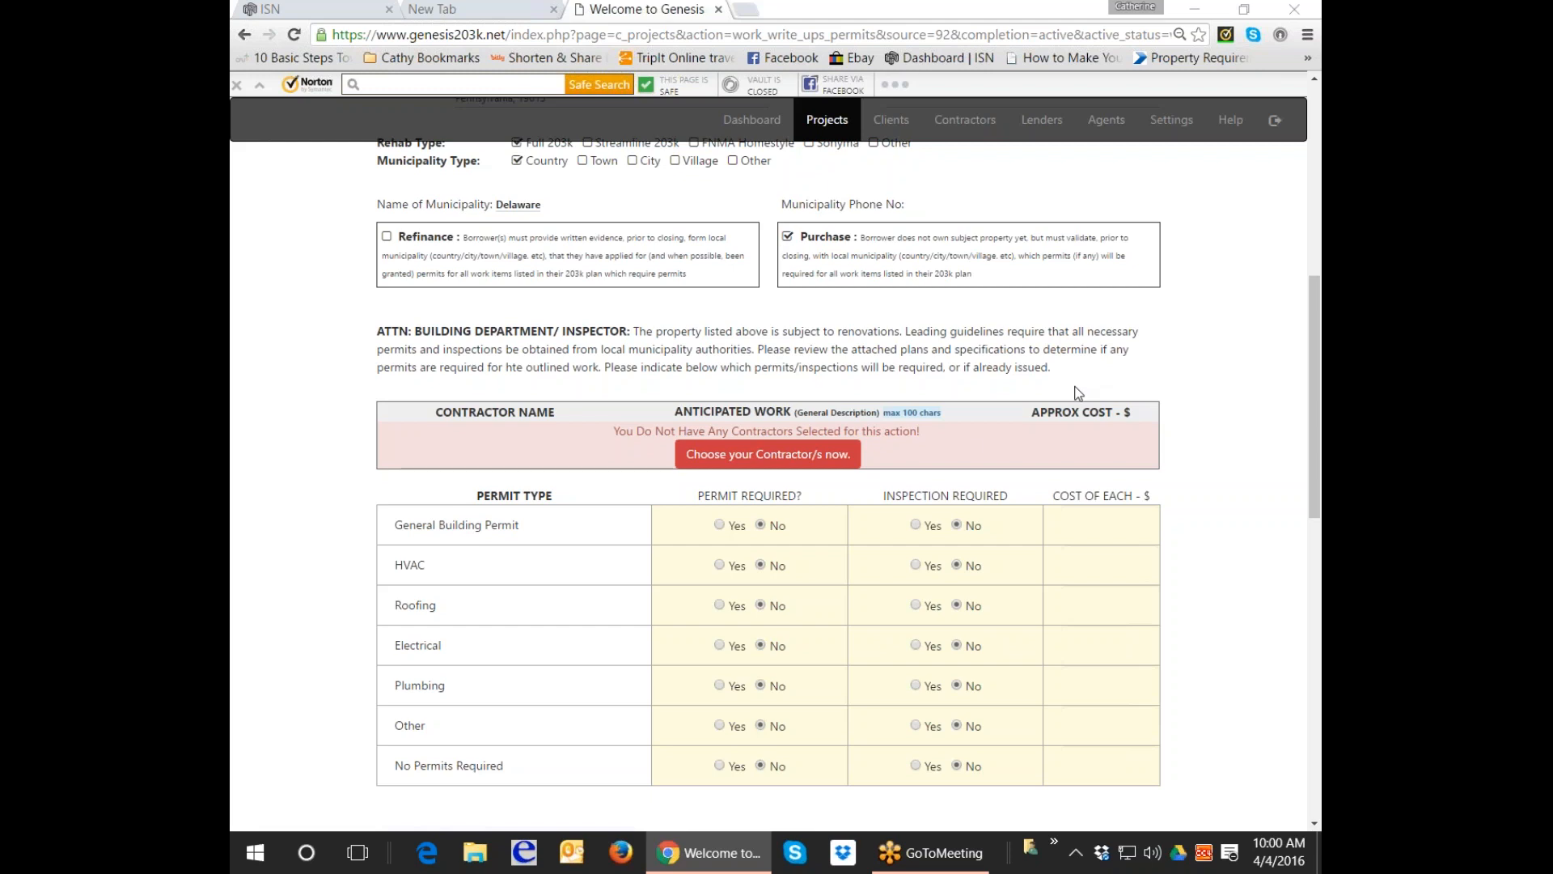
left_click(719, 527)
left_click(1145, 526)
type("150")
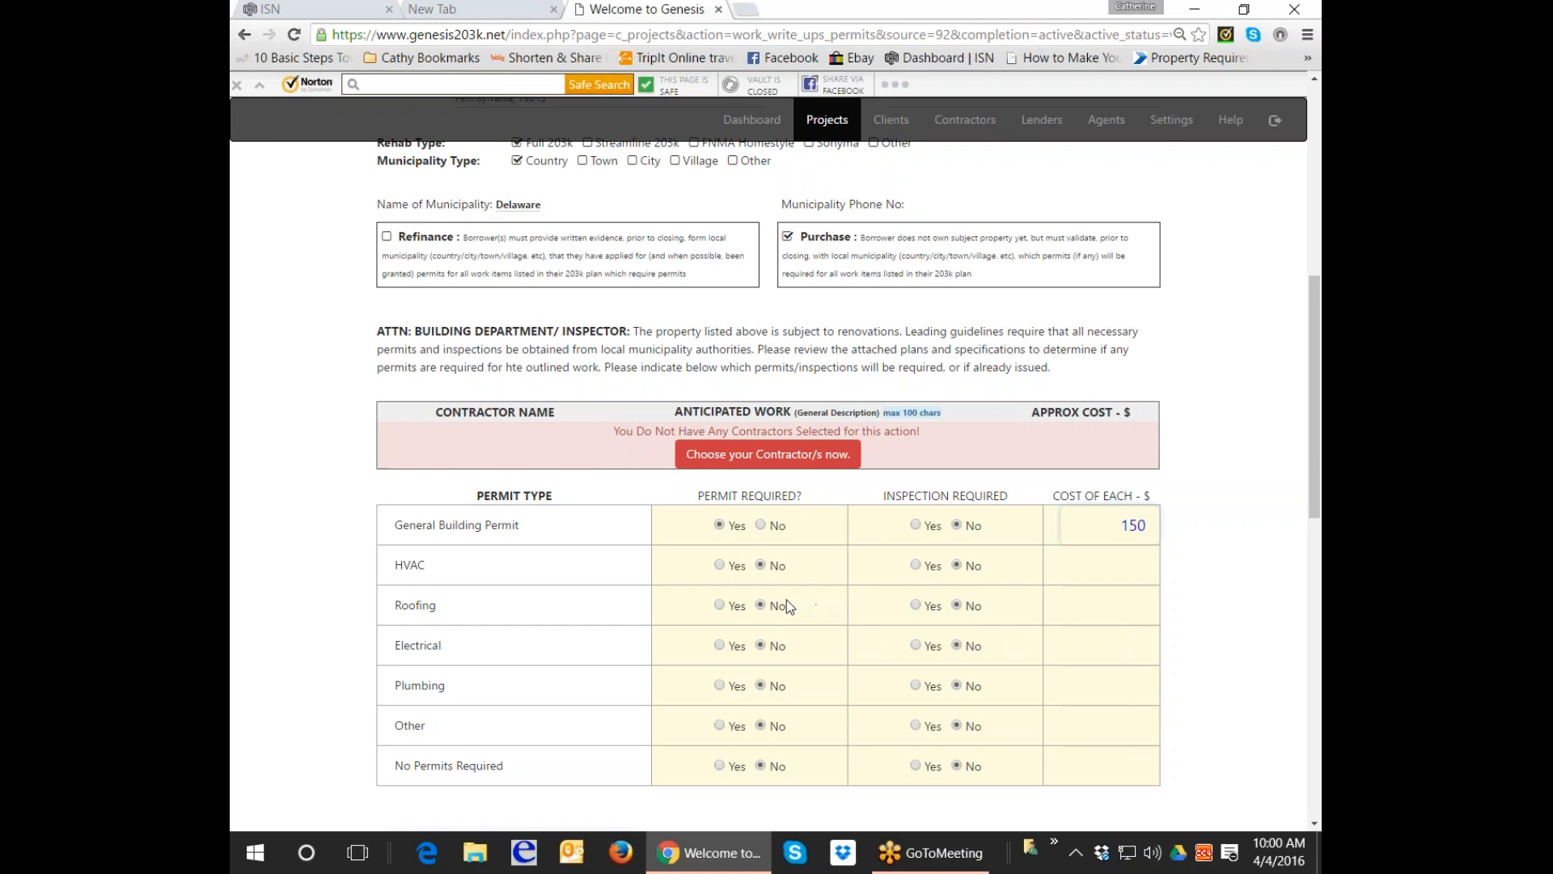
left_click(716, 644)
Enter 150 for the Electrical and Plumbing permits, require a plumbing inspection, then choose contractors.
left_click(1056, 637)
type("150")
left_click(1090, 678)
type("150")
left_click(915, 685)
left_click(744, 468)
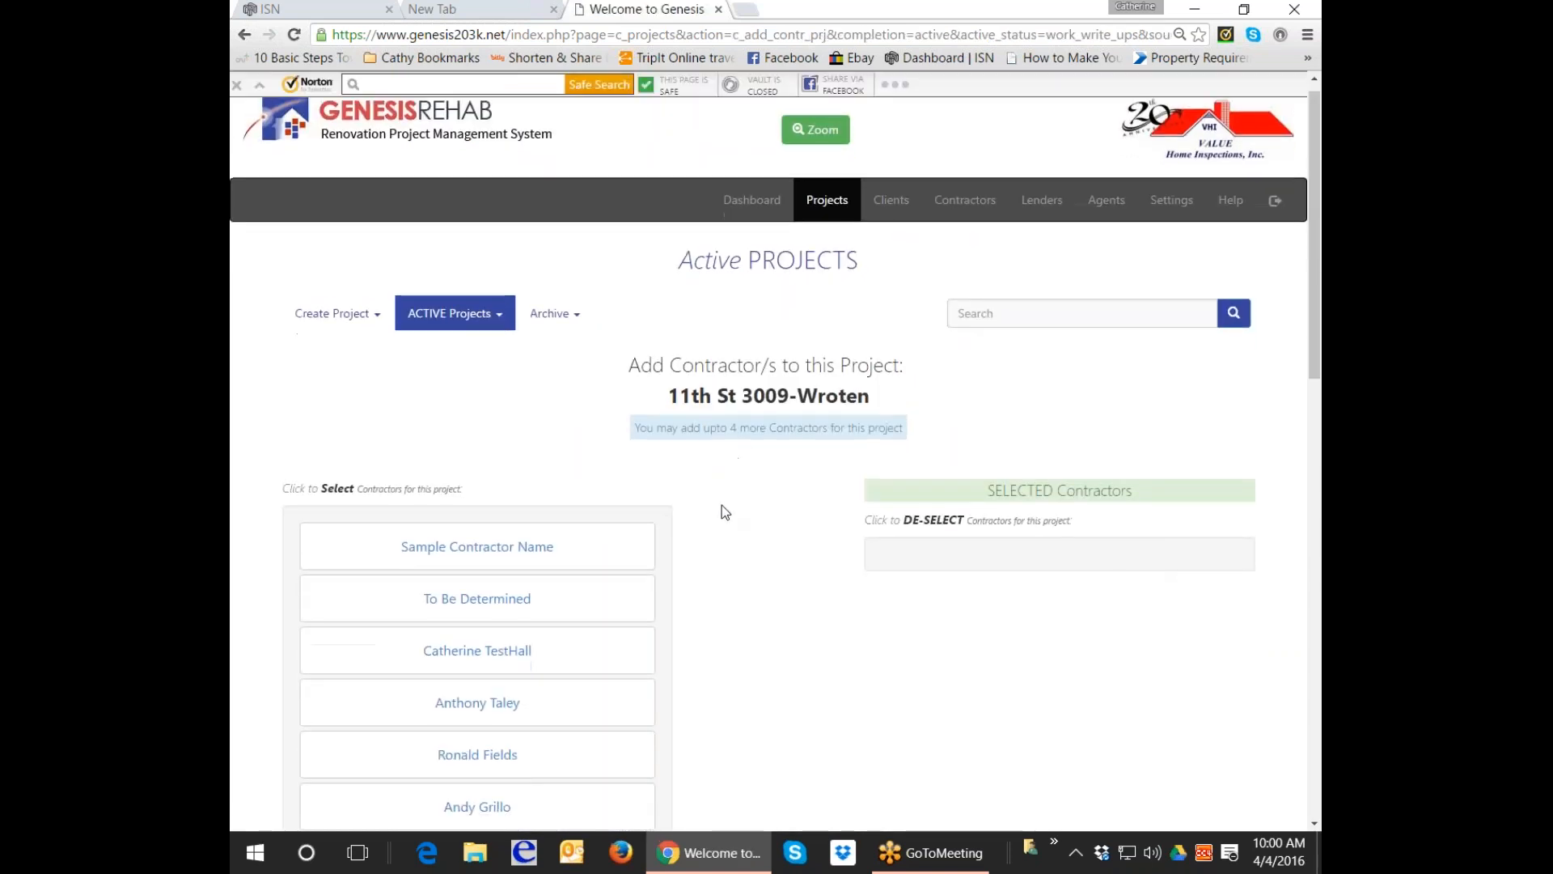
Scroll through the contractor list on the Add Contractor/s page.
scroll(722, 504, "down", 3)
scroll(722, 507, "down", 4)
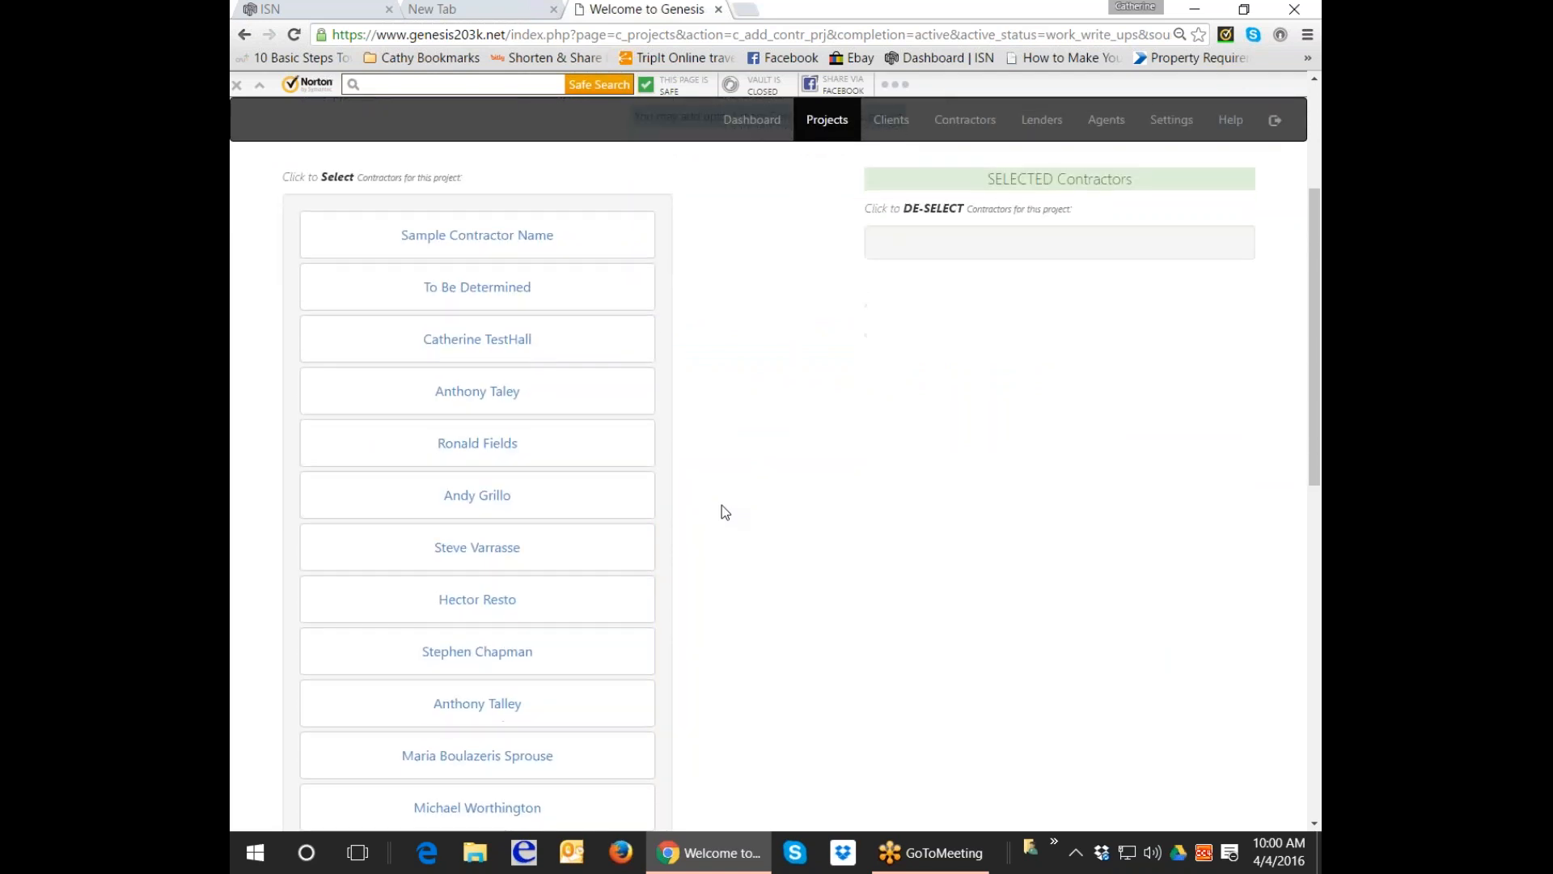
scroll(721, 505, "down", 1)
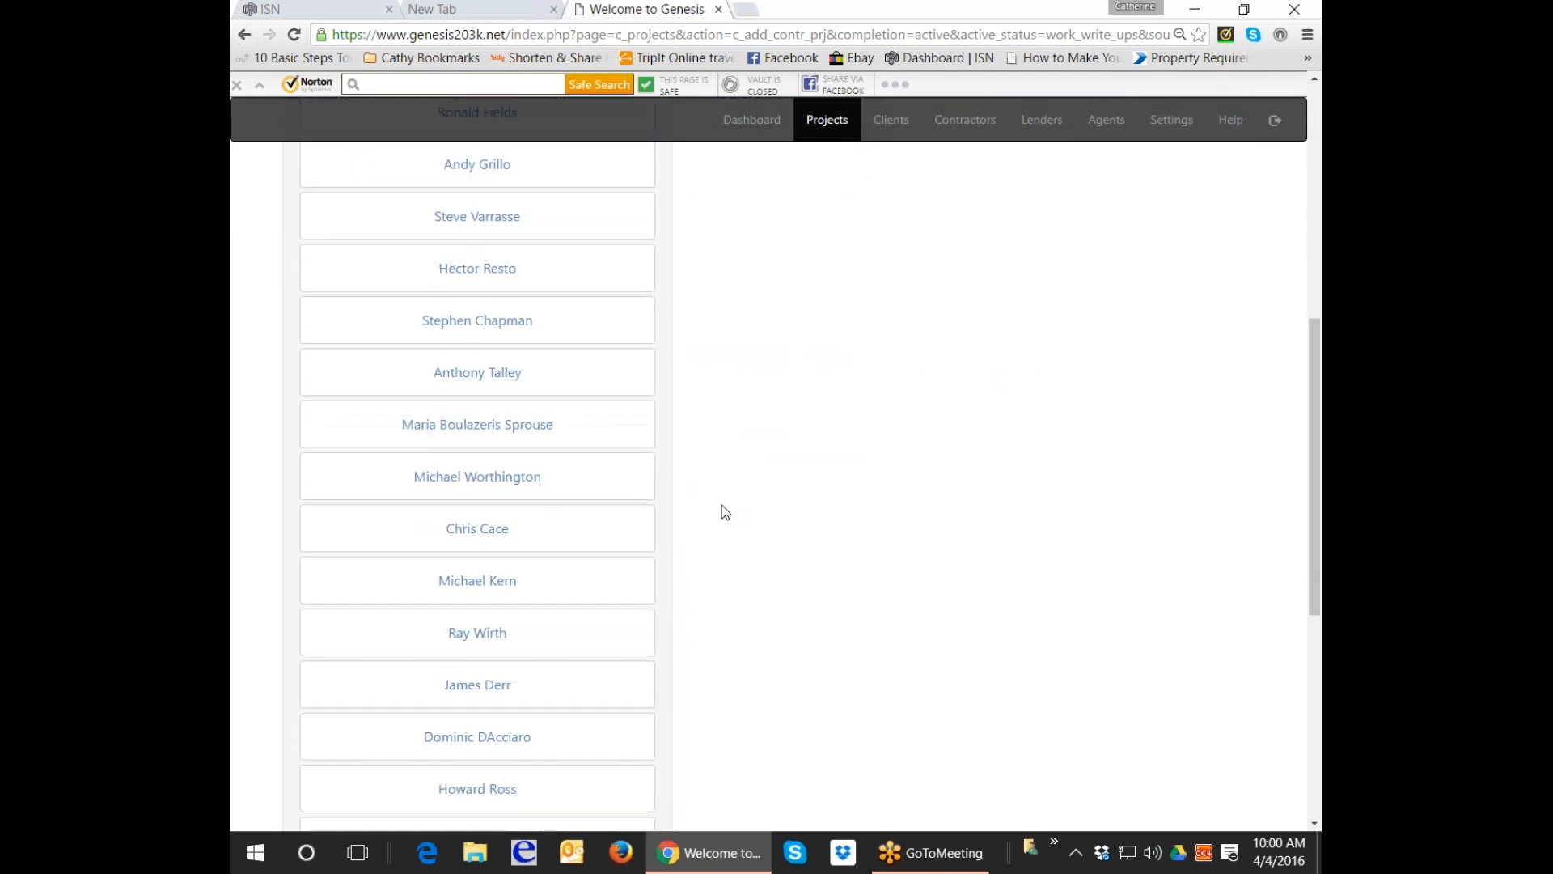
scroll(722, 504, "up", 4)
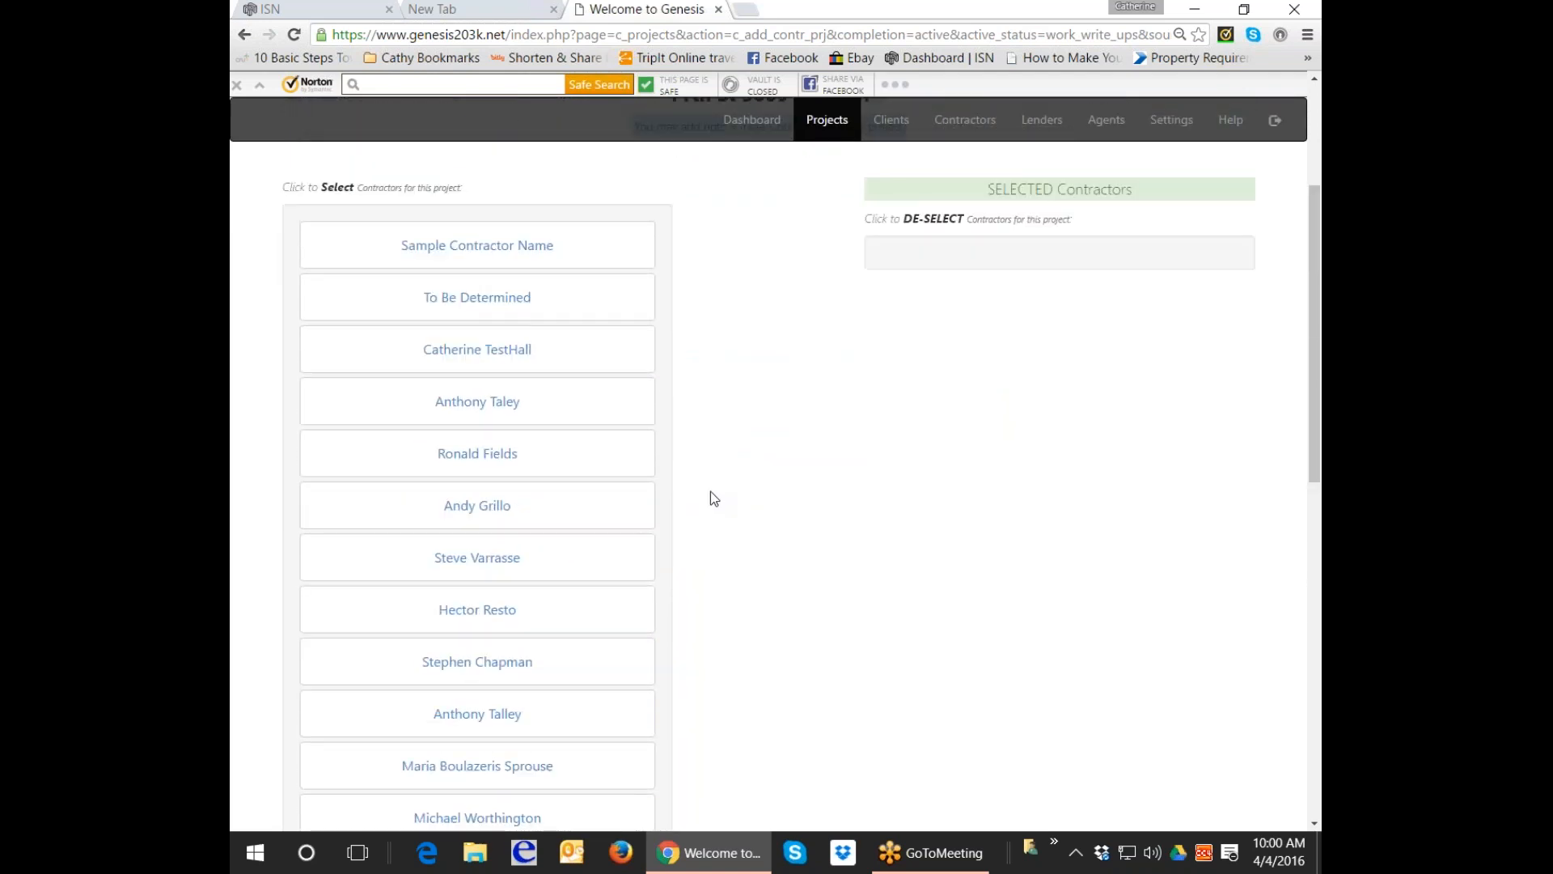
scroll(710, 492, "up", 3)
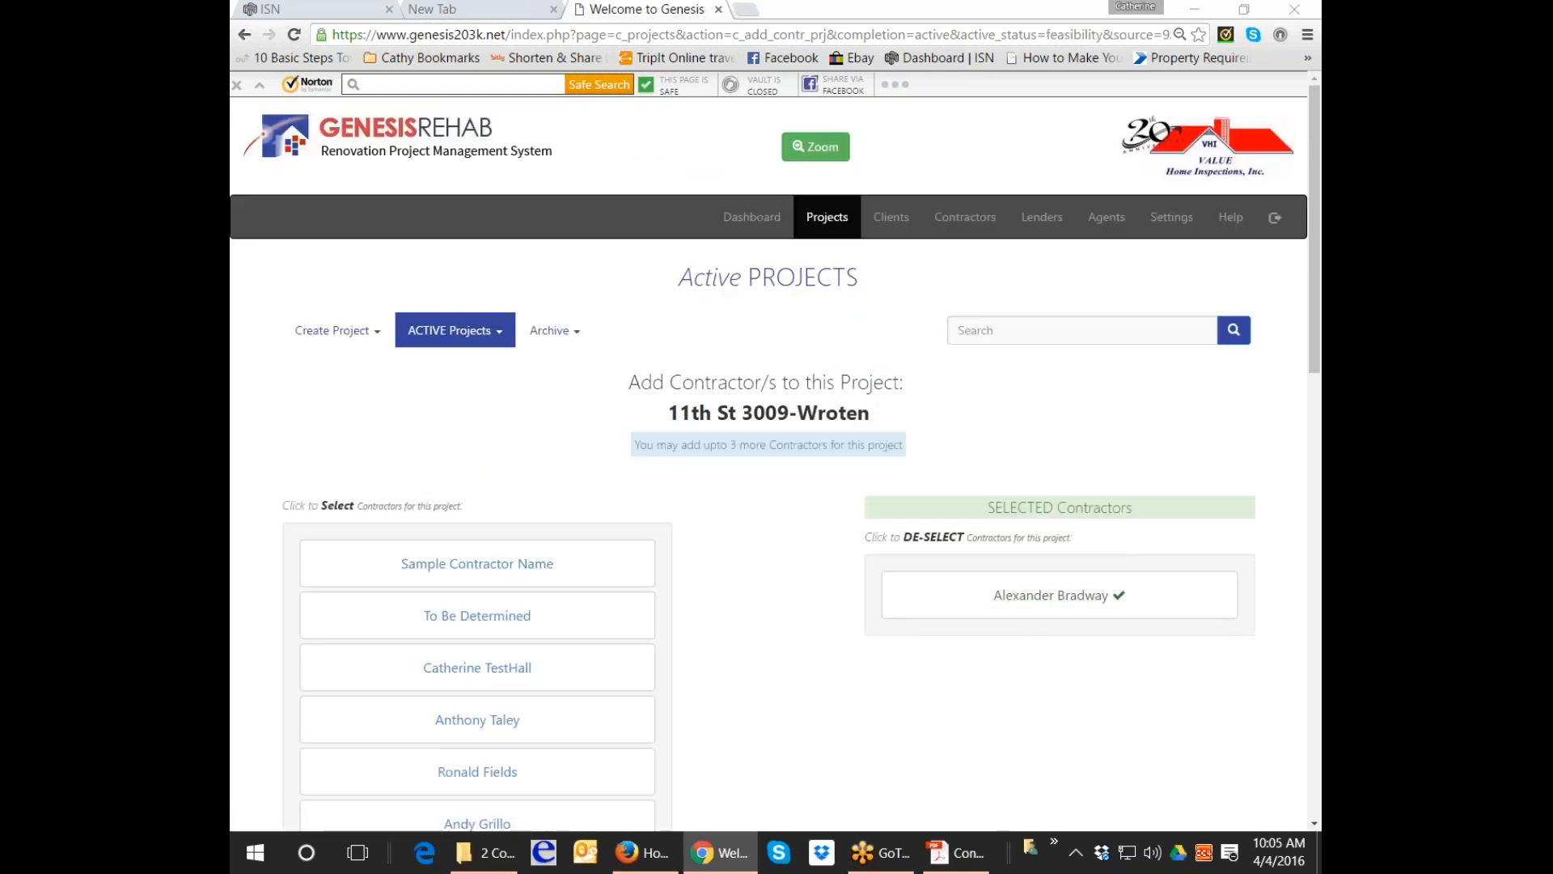
left_click(413, 332)
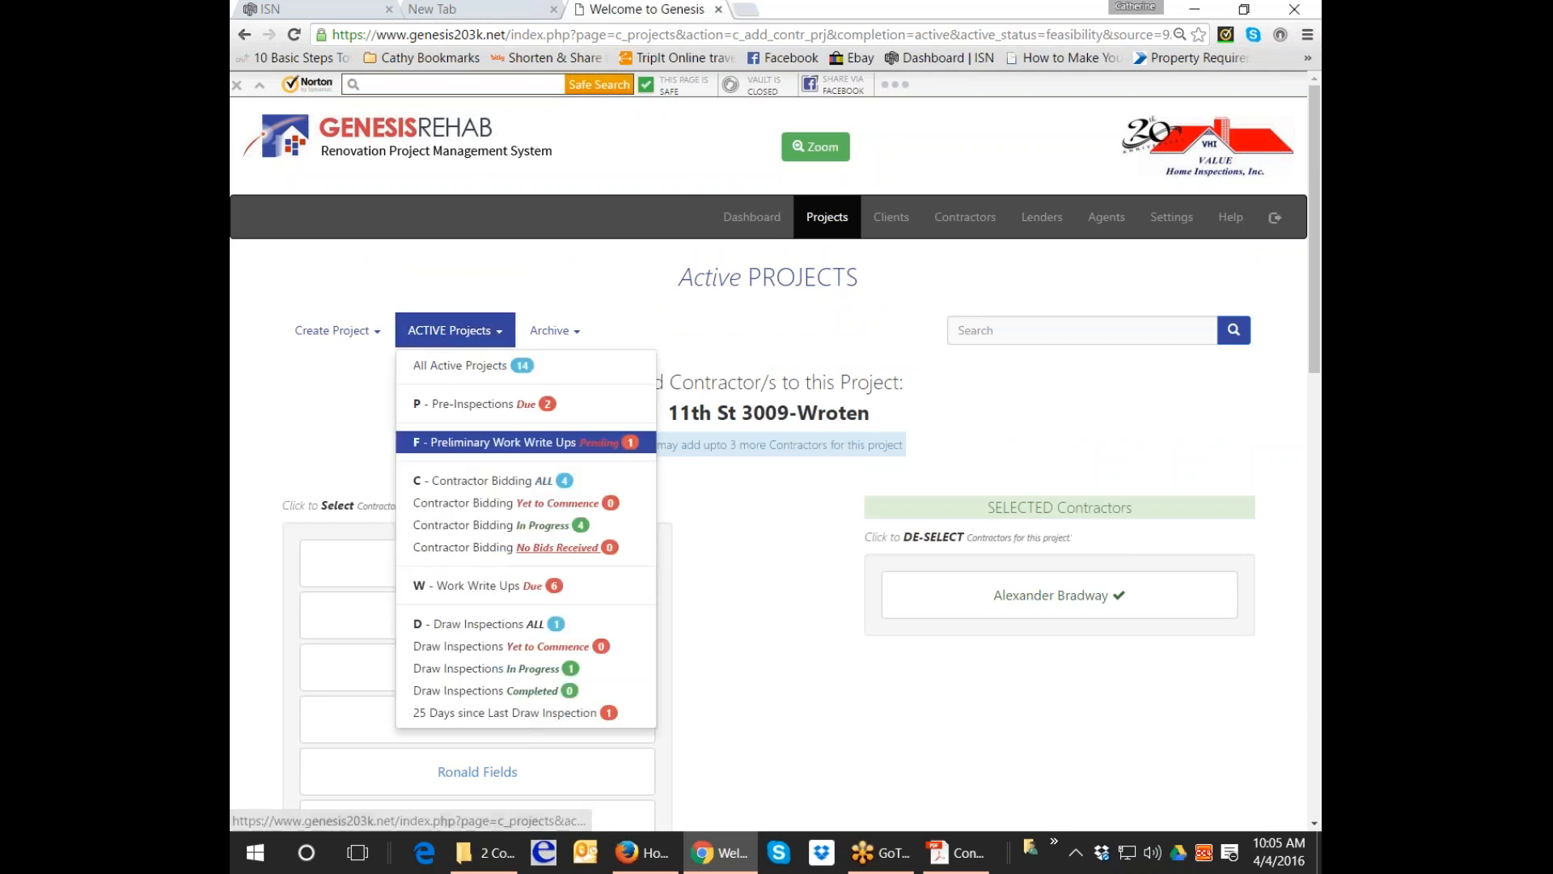
left_click(485, 586)
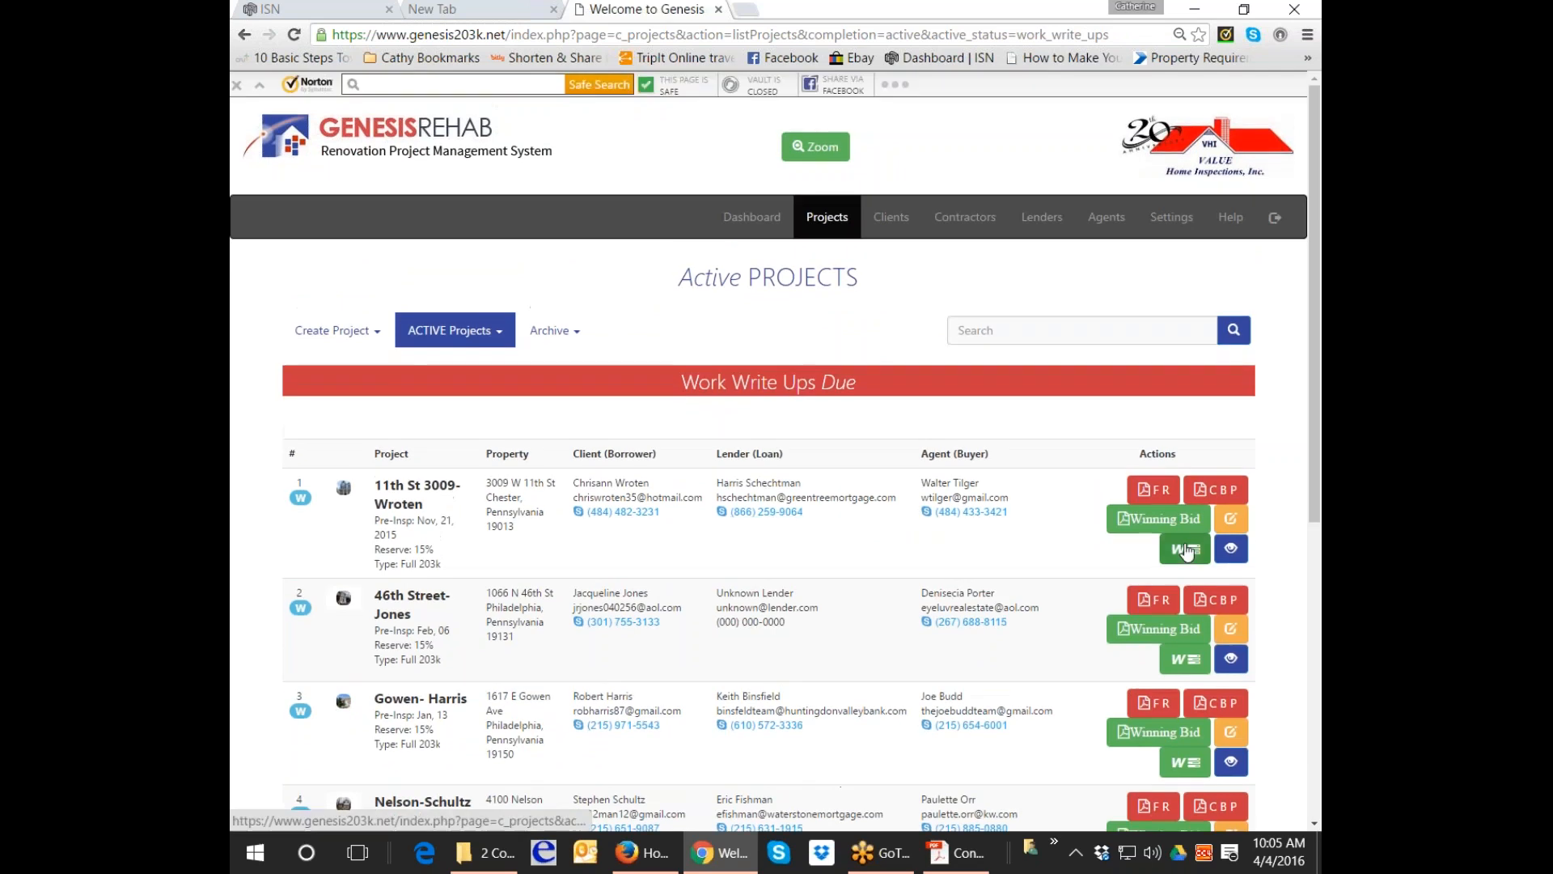
left_click(1186, 550)
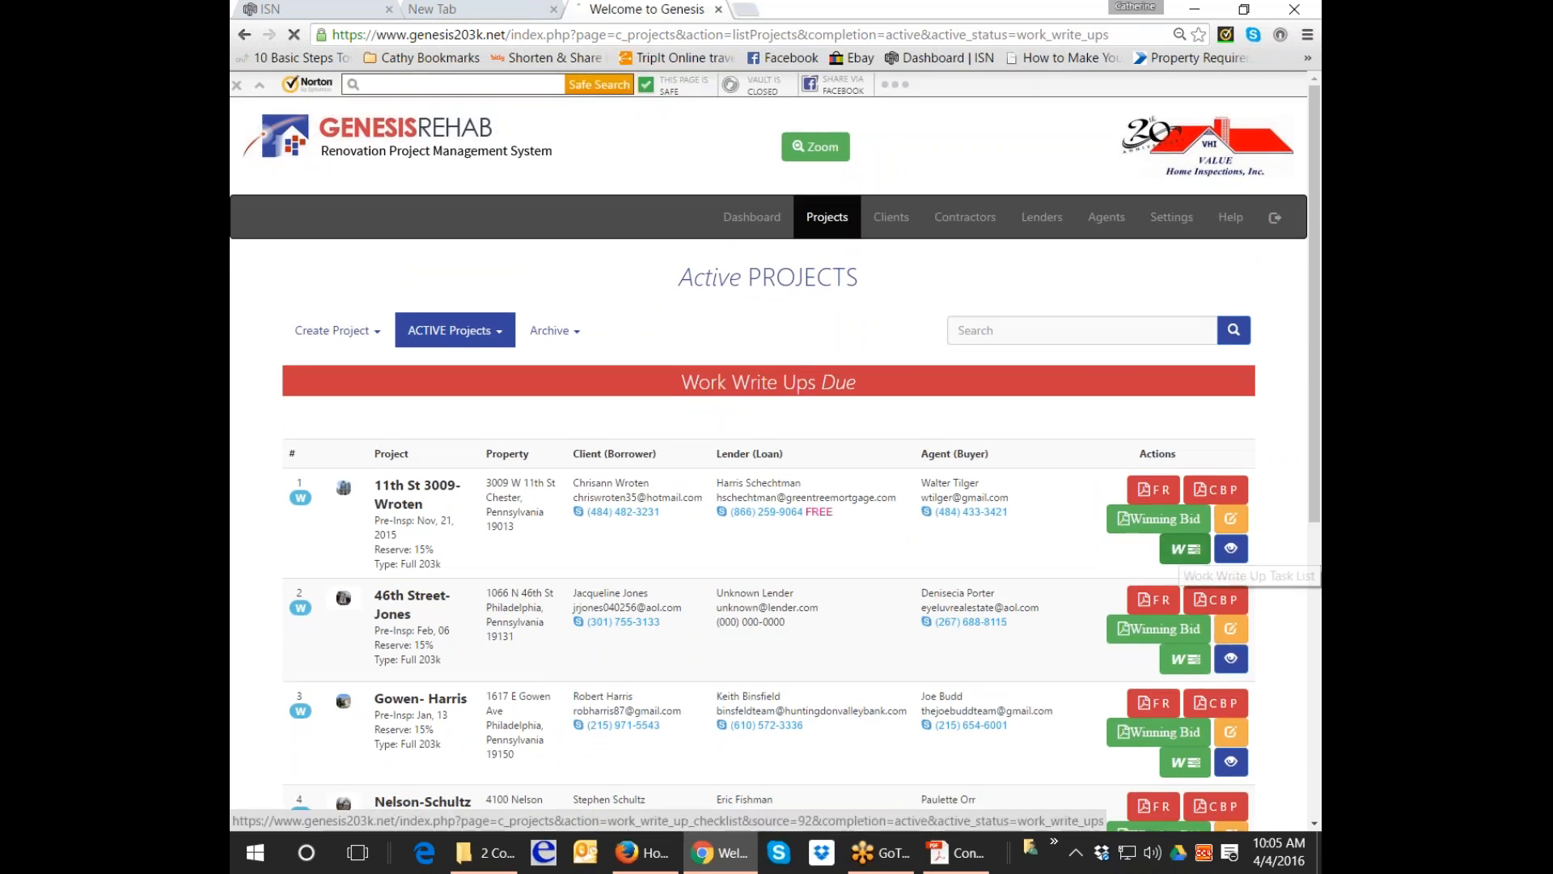
scroll(1011, 534, "down", 1)
scroll(1015, 538, "down", 2)
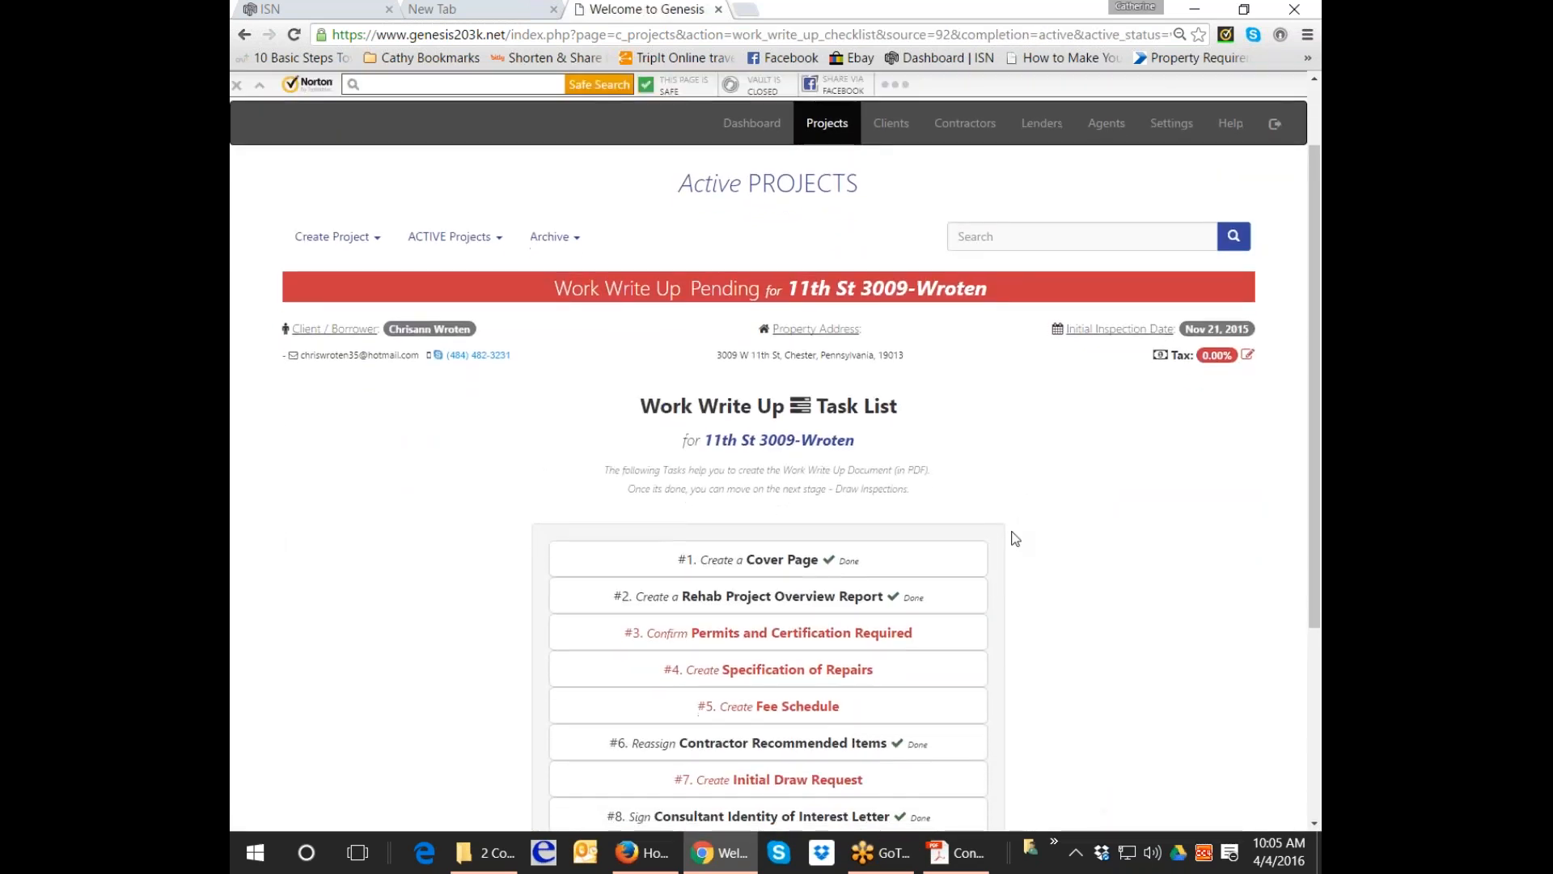
left_click(962, 493)
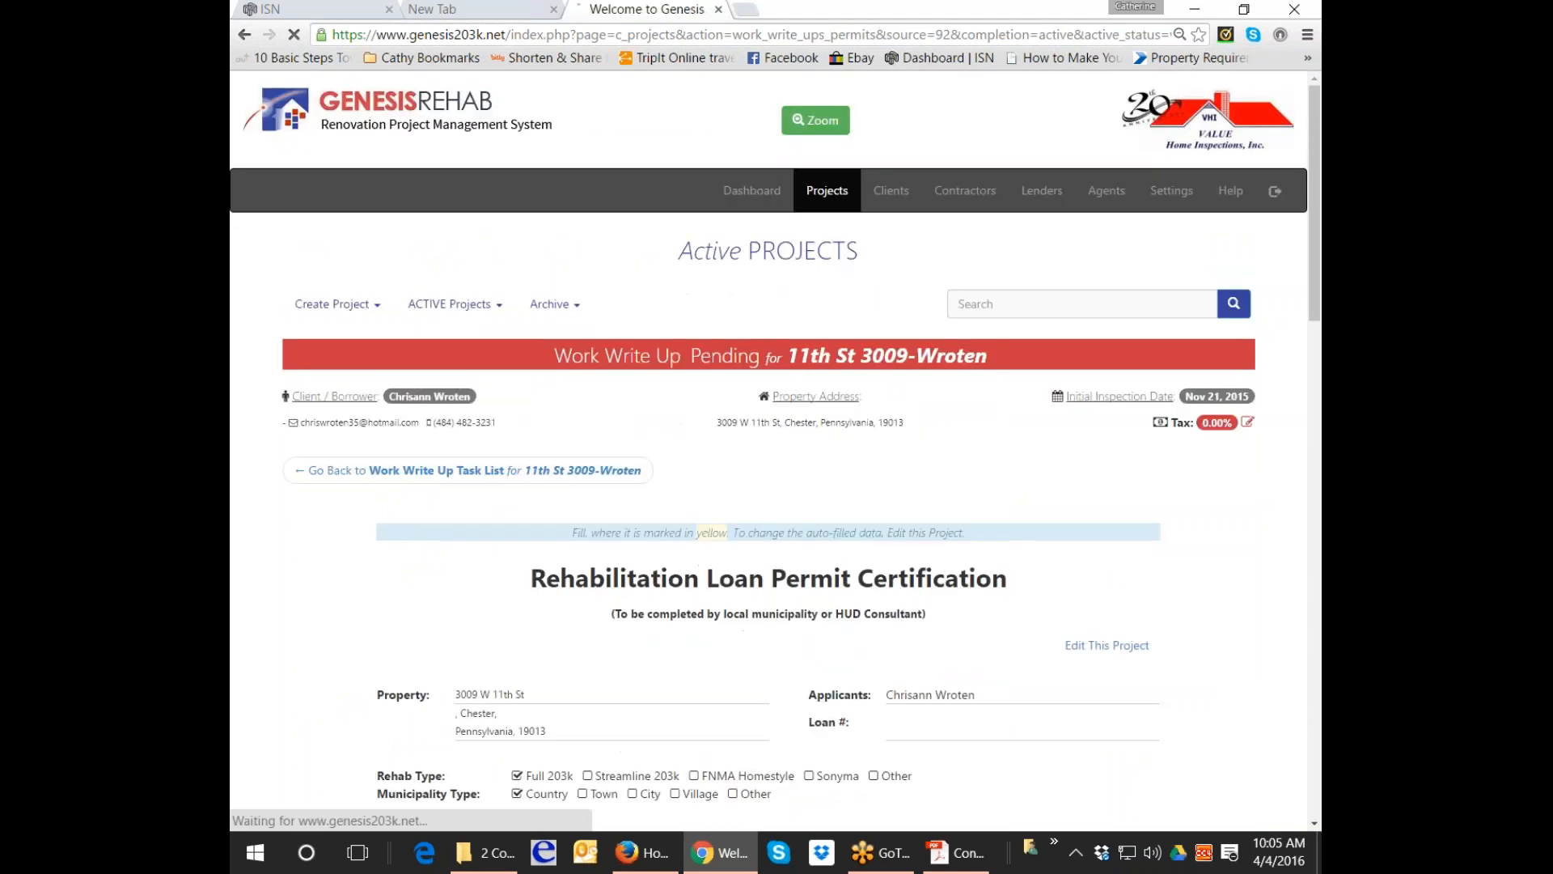
Fill Anticipated Work with the suggested description starting 'All construc'.
scroll(963, 493, "down", 5)
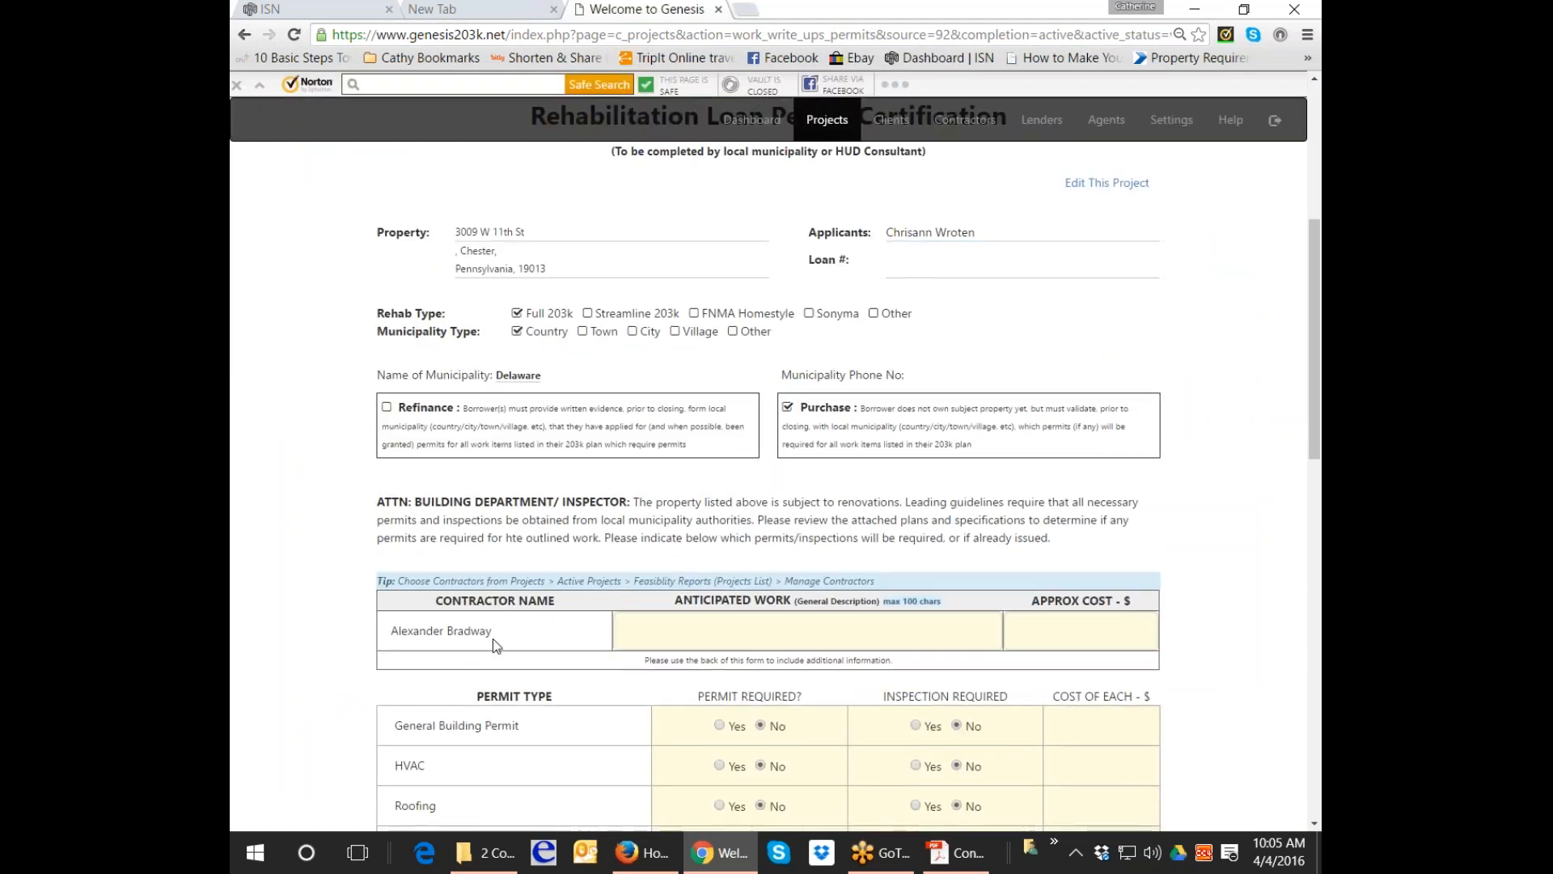
left_click(747, 615)
type("All construc")
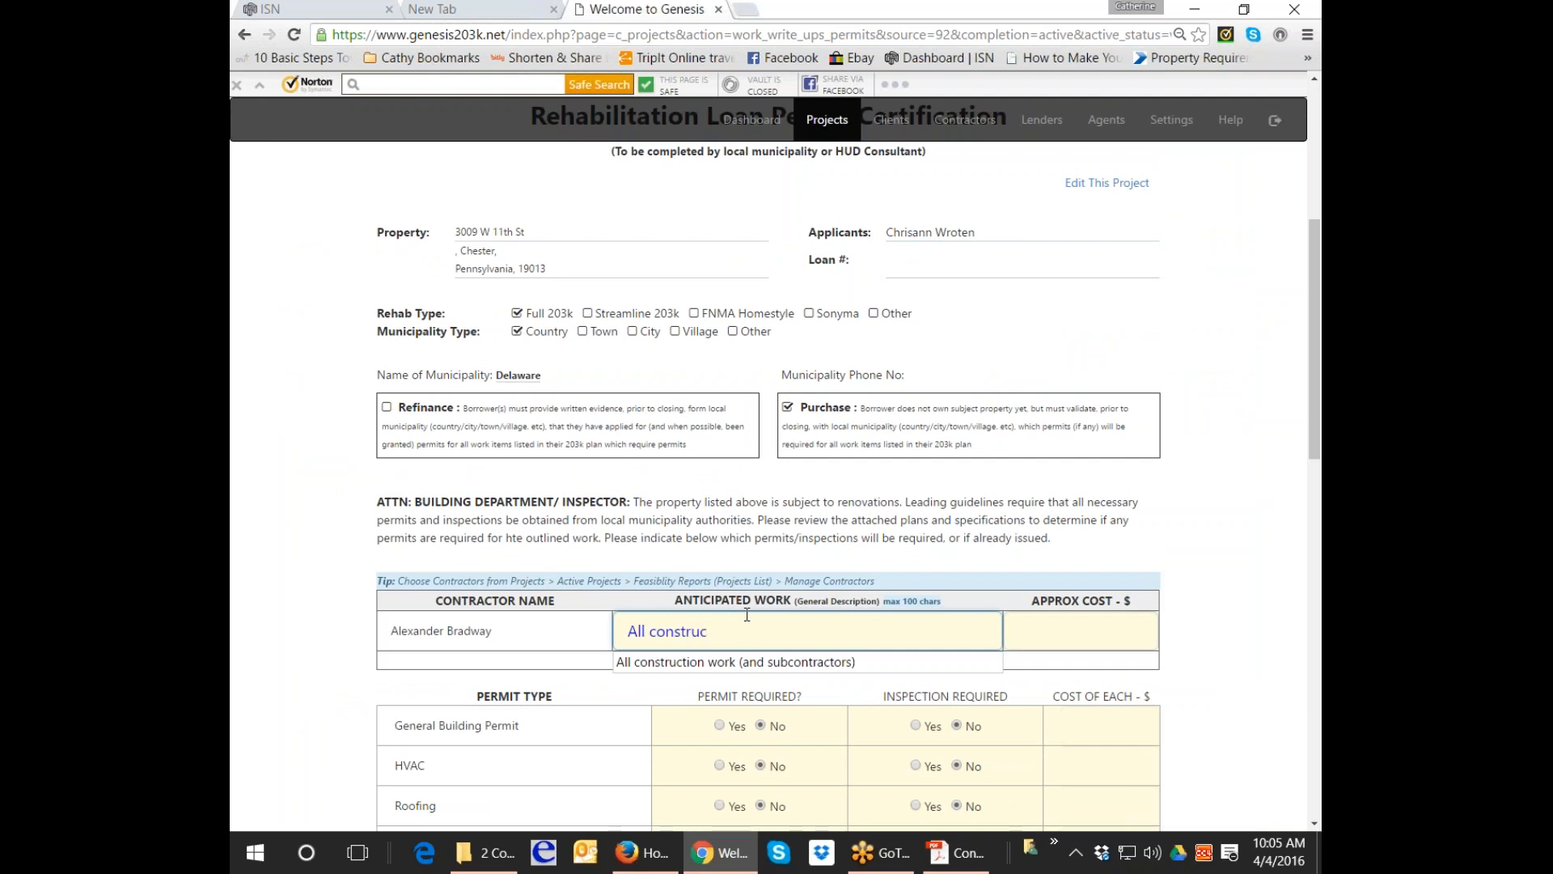
key("Down")
key("Tab")
scroll(853, 507, "down", 2)
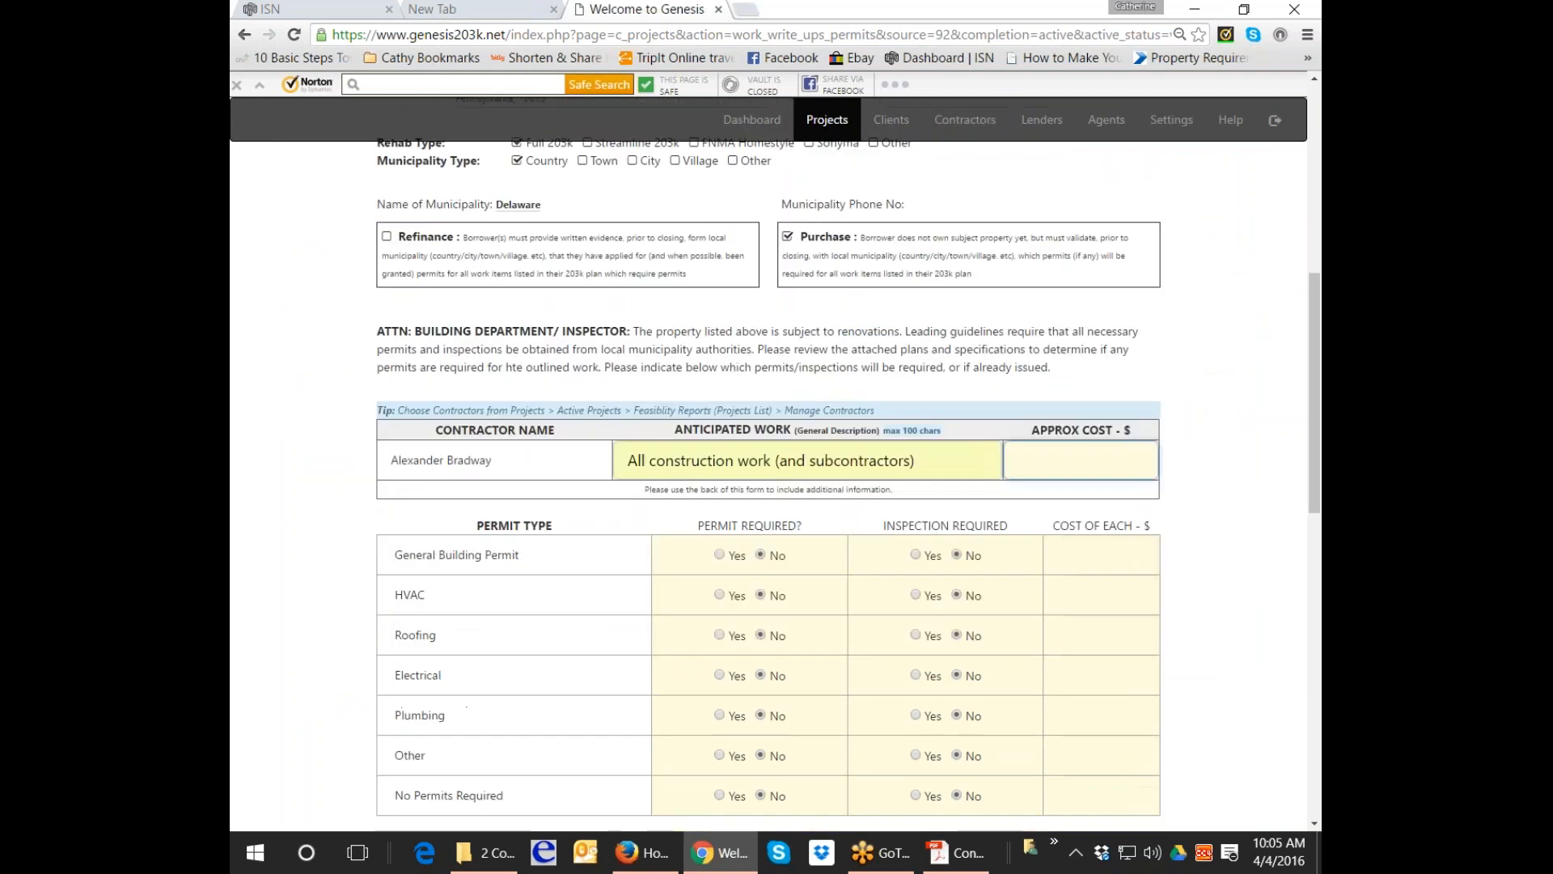
Require a General Building Permit at 150 and an Electrical permit and inspection at 150.
left_click(718, 554)
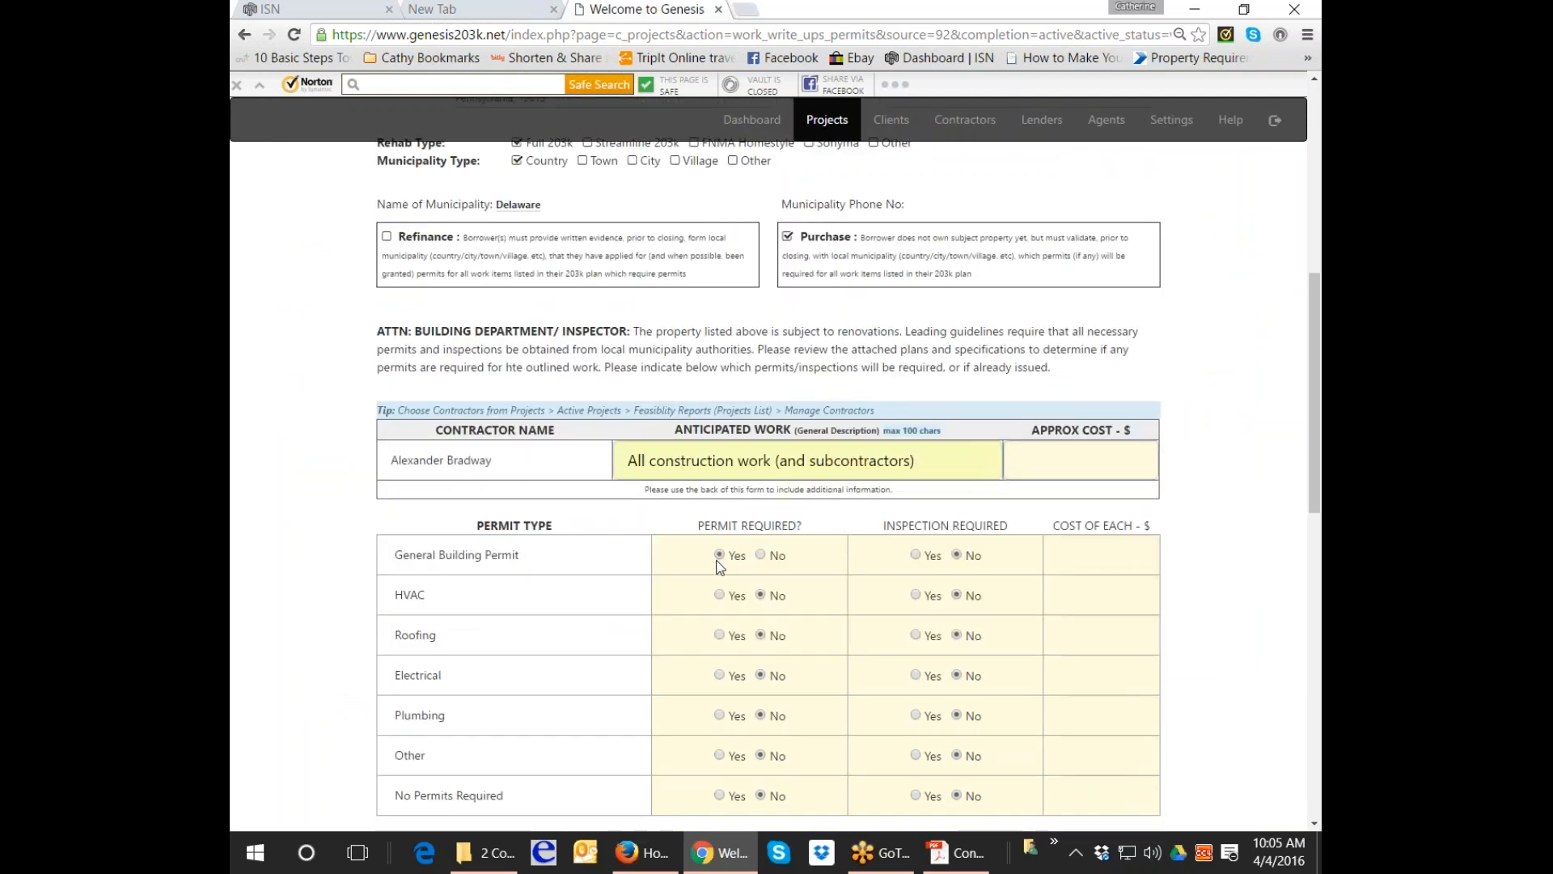
left_click(1086, 563)
type("150")
left_click(719, 676)
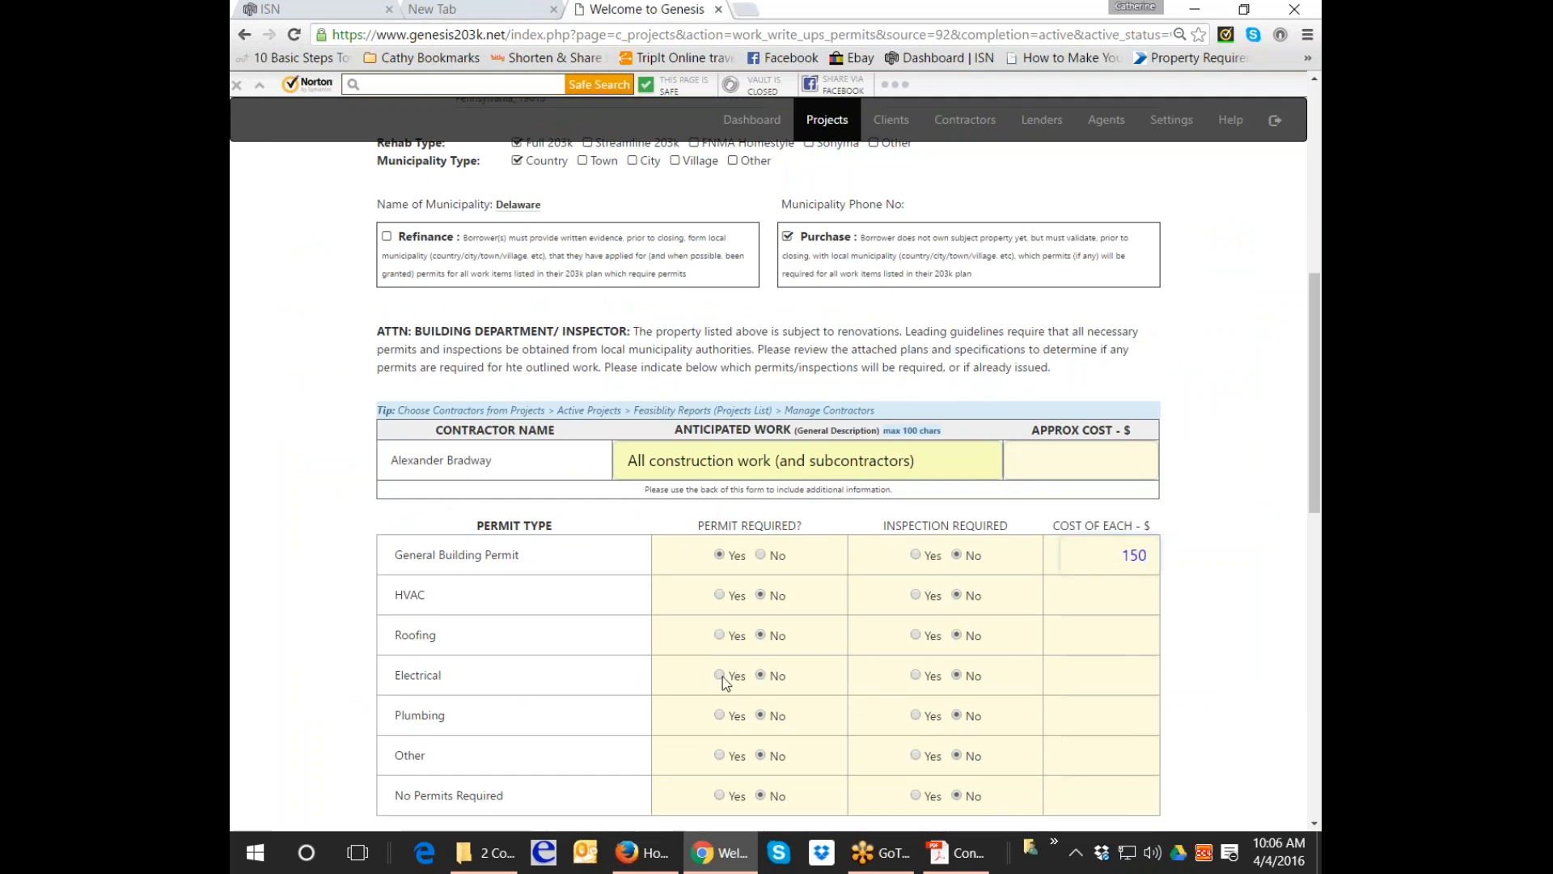
left_click(916, 674)
left_click(1052, 675)
type("150")
Require a Plumbing permit and inspection with a cost of 150.
left_click(719, 715)
left_click(914, 715)
left_click(1125, 717)
type("159")
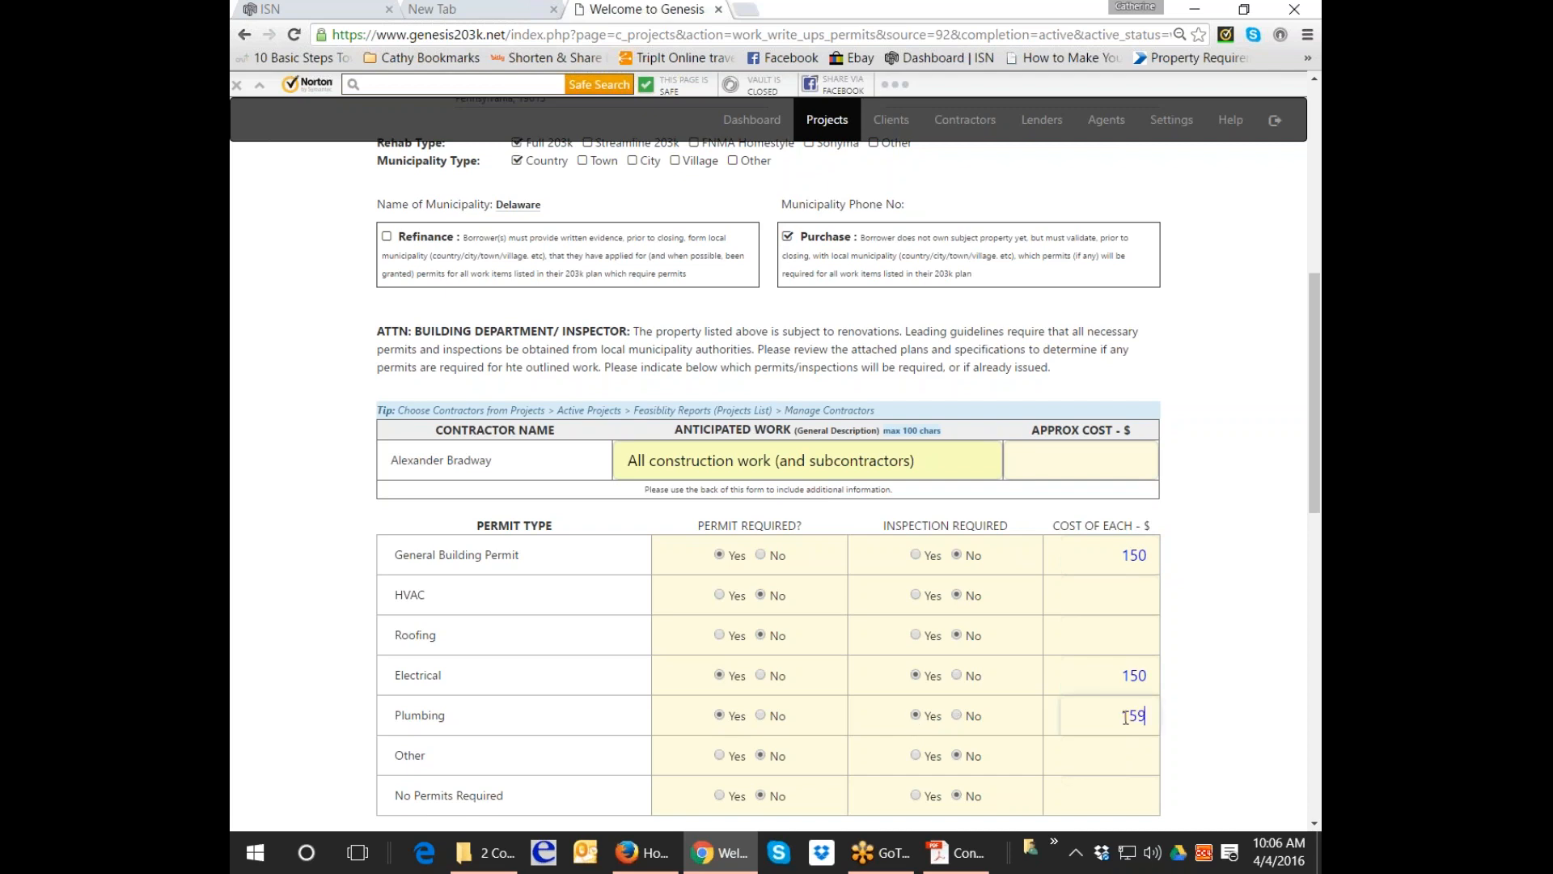
key("BackSpace")
type("0")
Enter 450.00 as the approximate total cost.
scroll(1125, 717, "down", 2)
scroll(1125, 567, "up", 1)
left_click(1121, 380)
type("450.00")
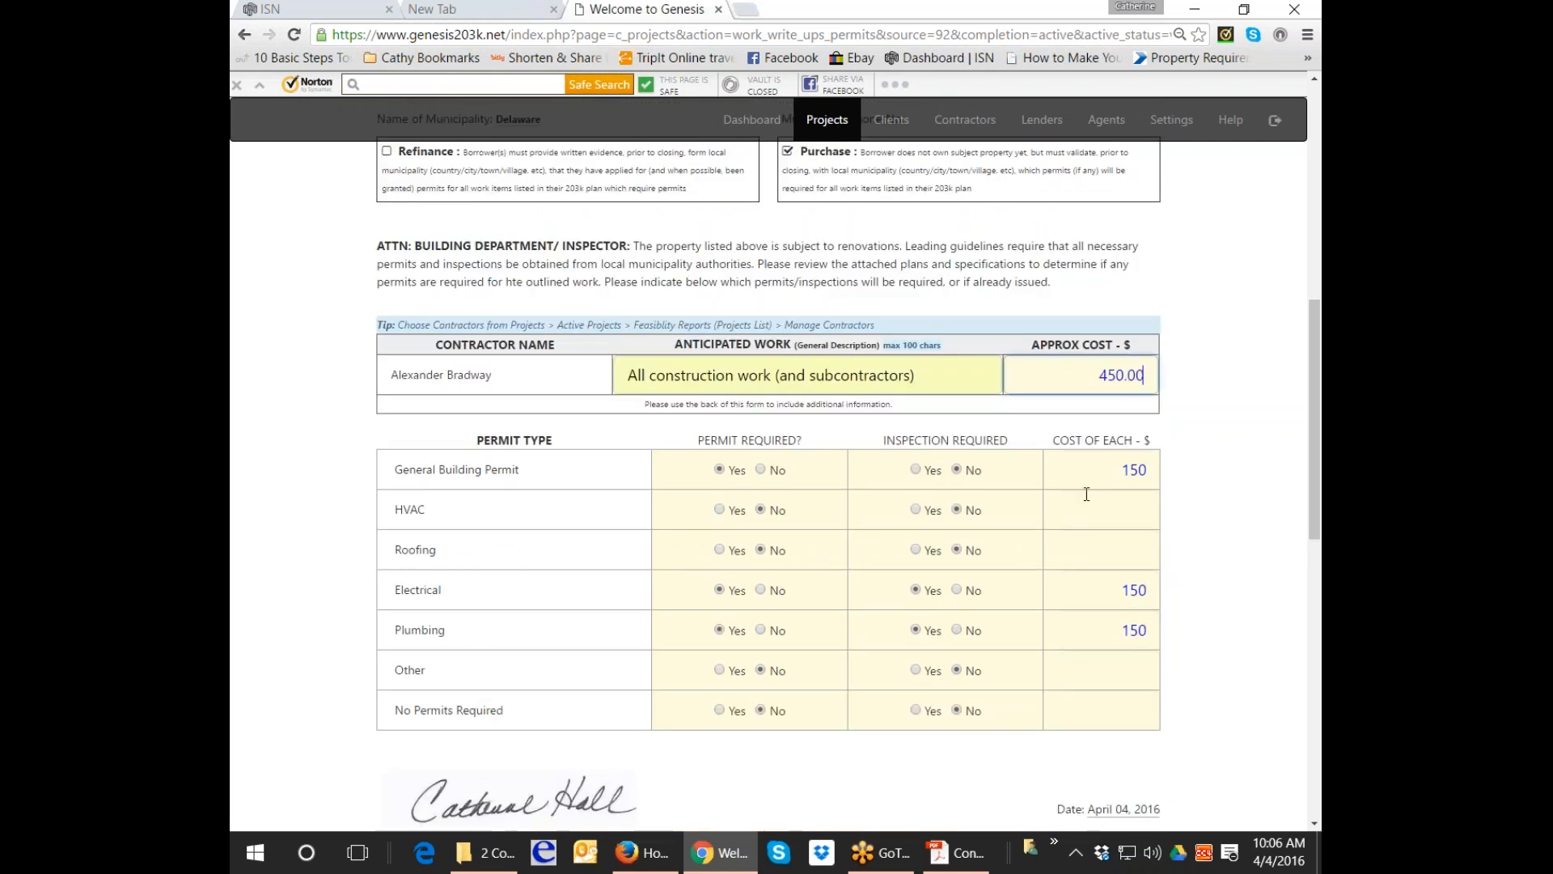
Certify with the 203K consultant ID and submit the permit certification.
scroll(1040, 546, "down", 3)
scroll(1036, 550, "down", 2)
left_click(382, 504)
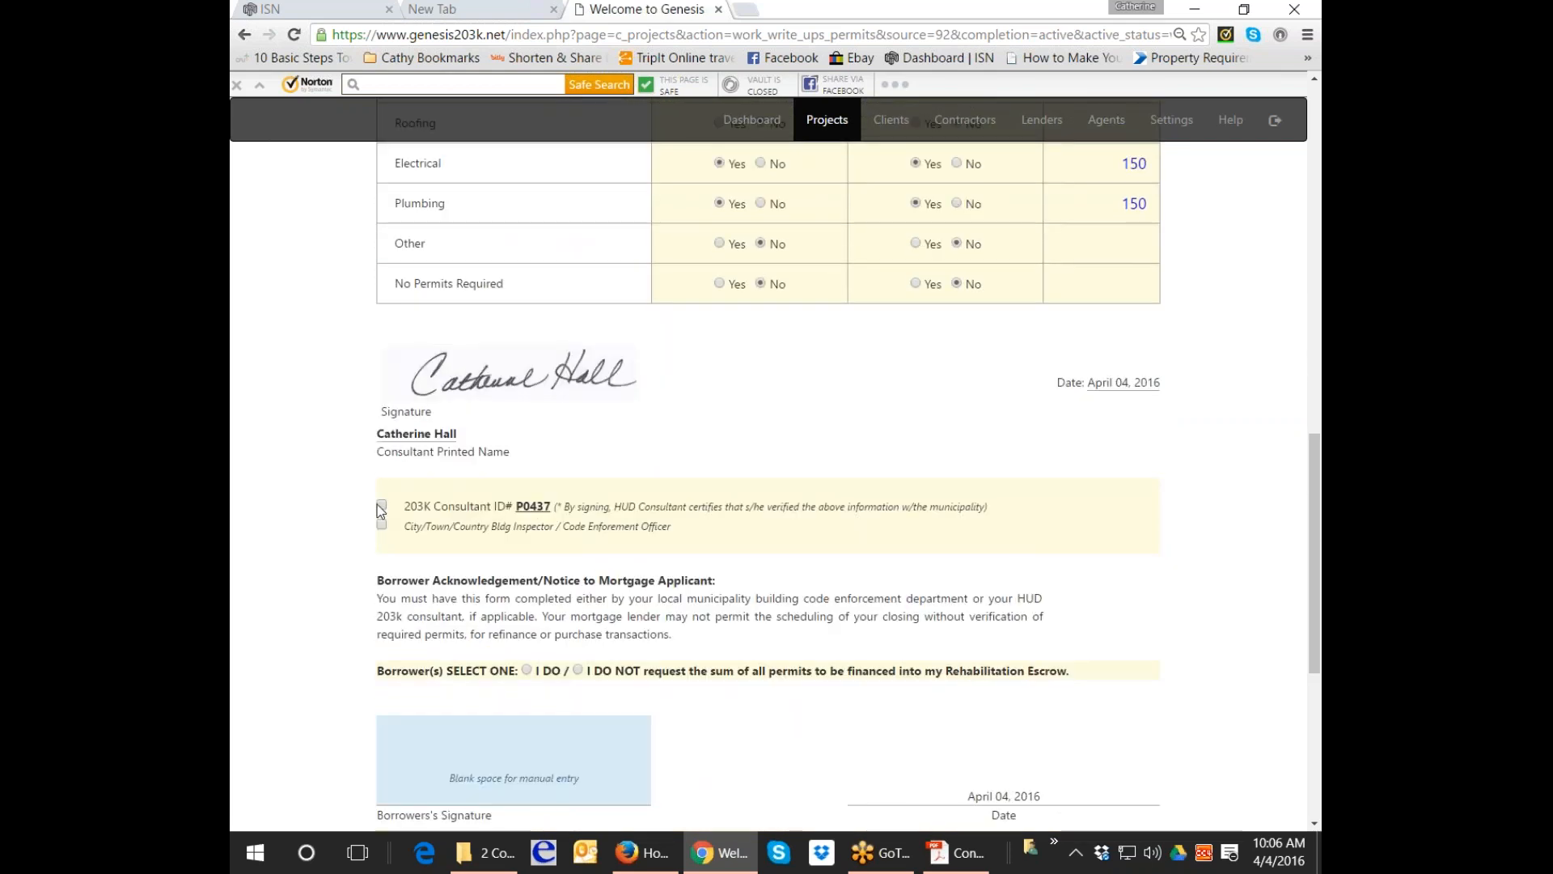
scroll(437, 542, "down", 4)
left_click(808, 717)
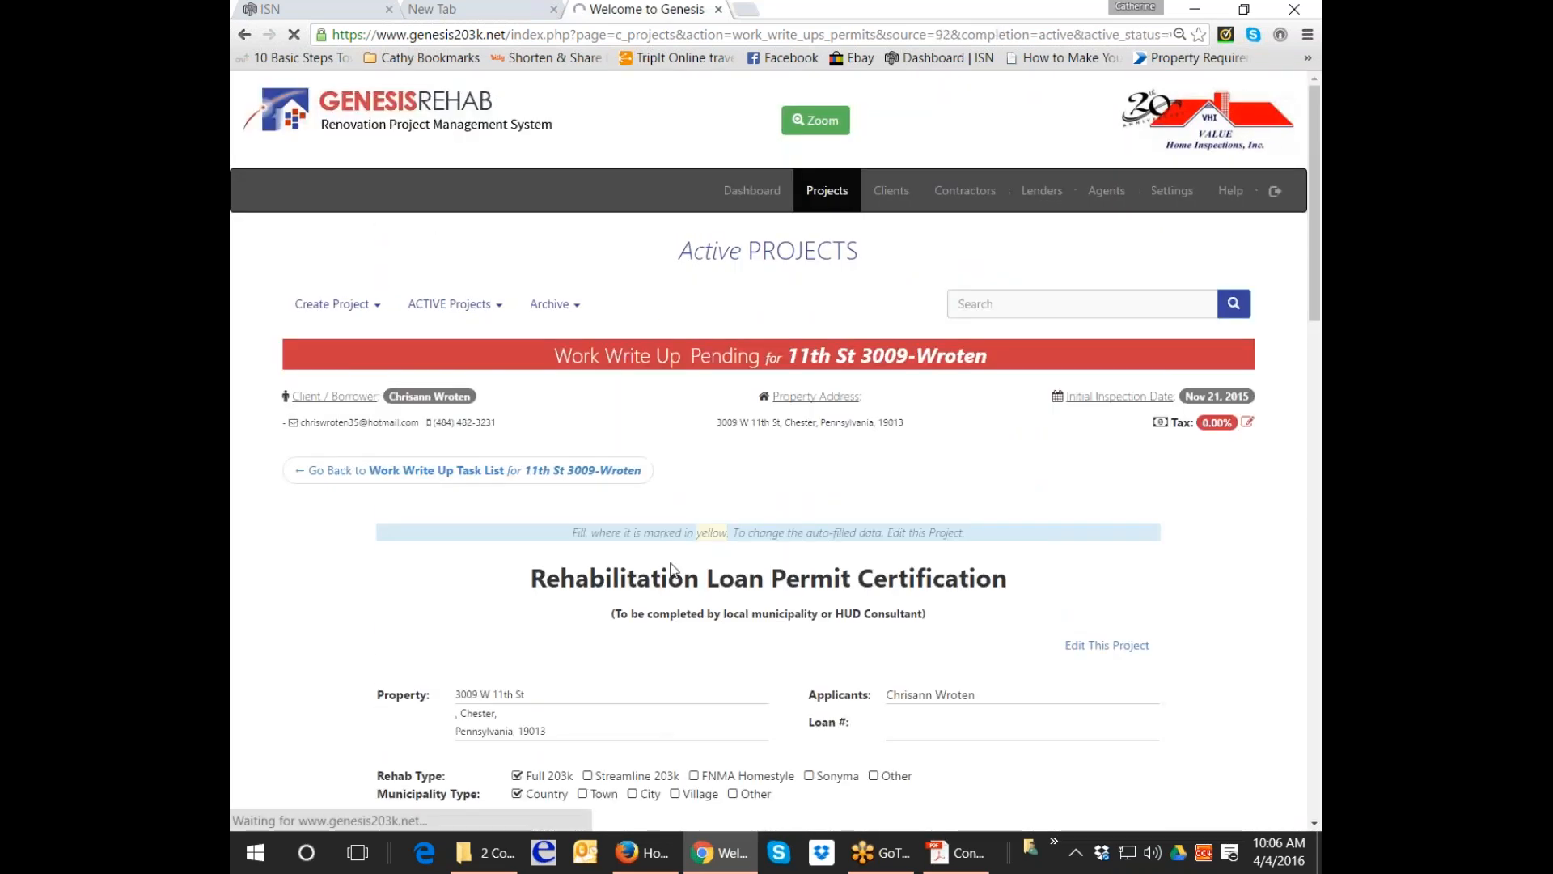
Open #4 Create Specification of Repairs and start a repair item in the Exteriors category.
left_click(545, 496)
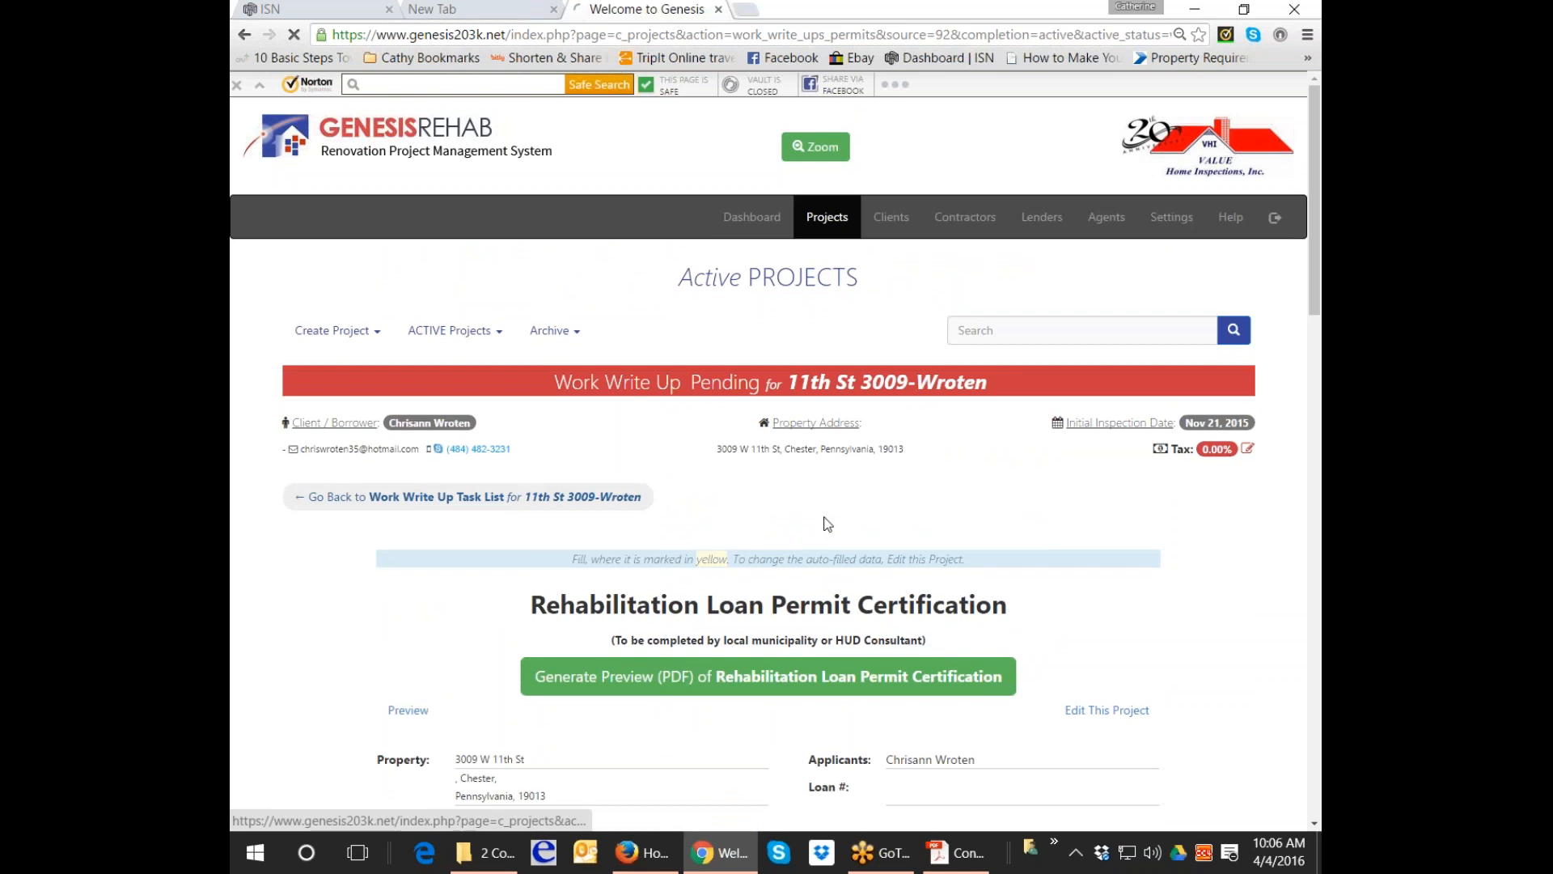
scroll(880, 535, "down", 1)
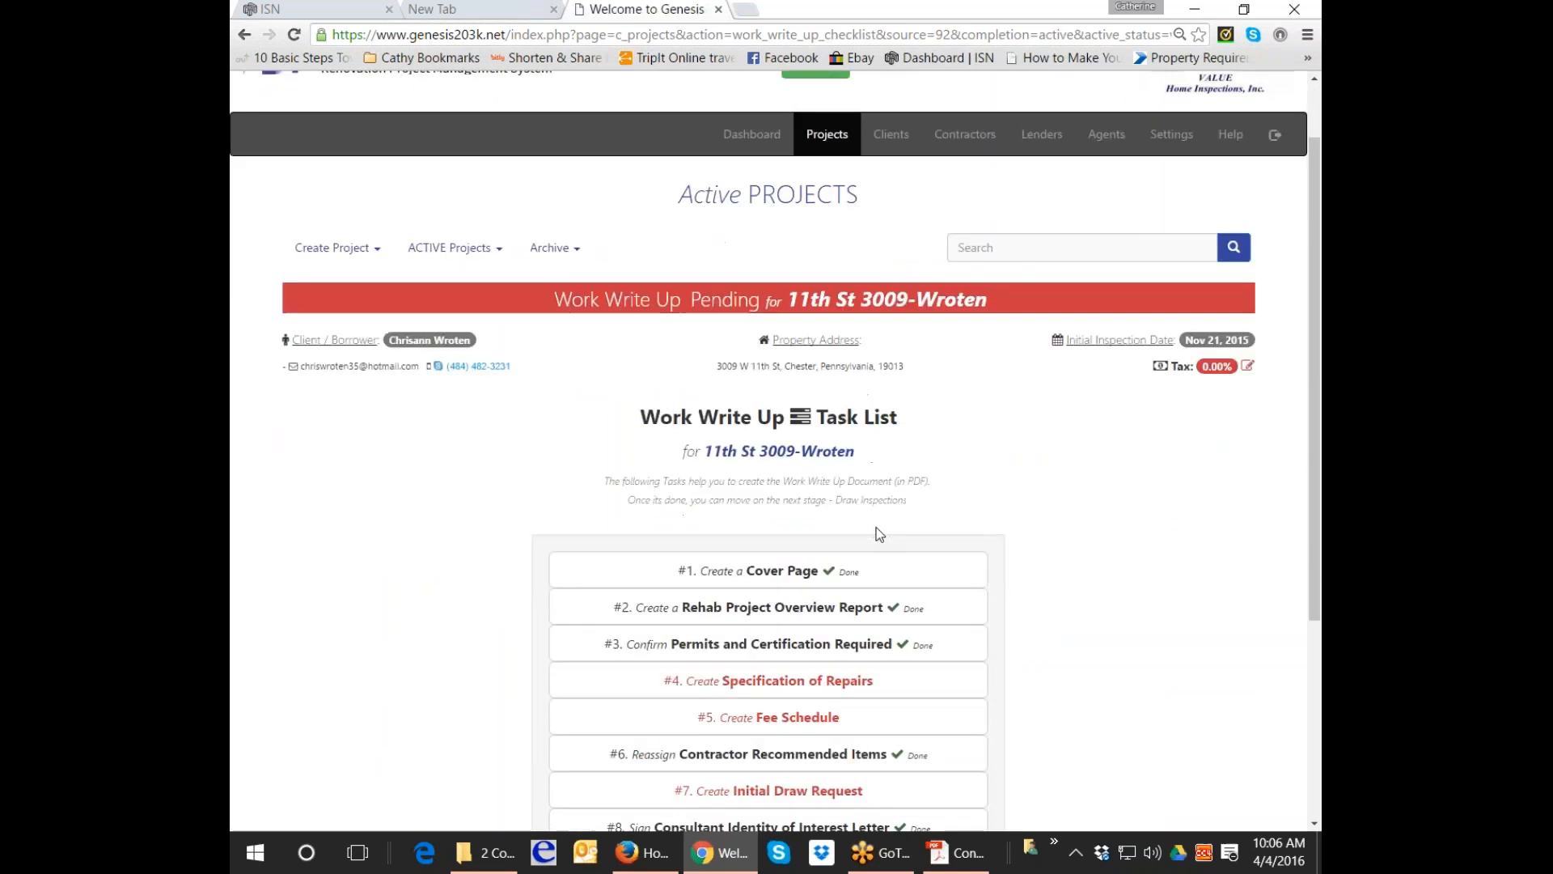
left_click(839, 683)
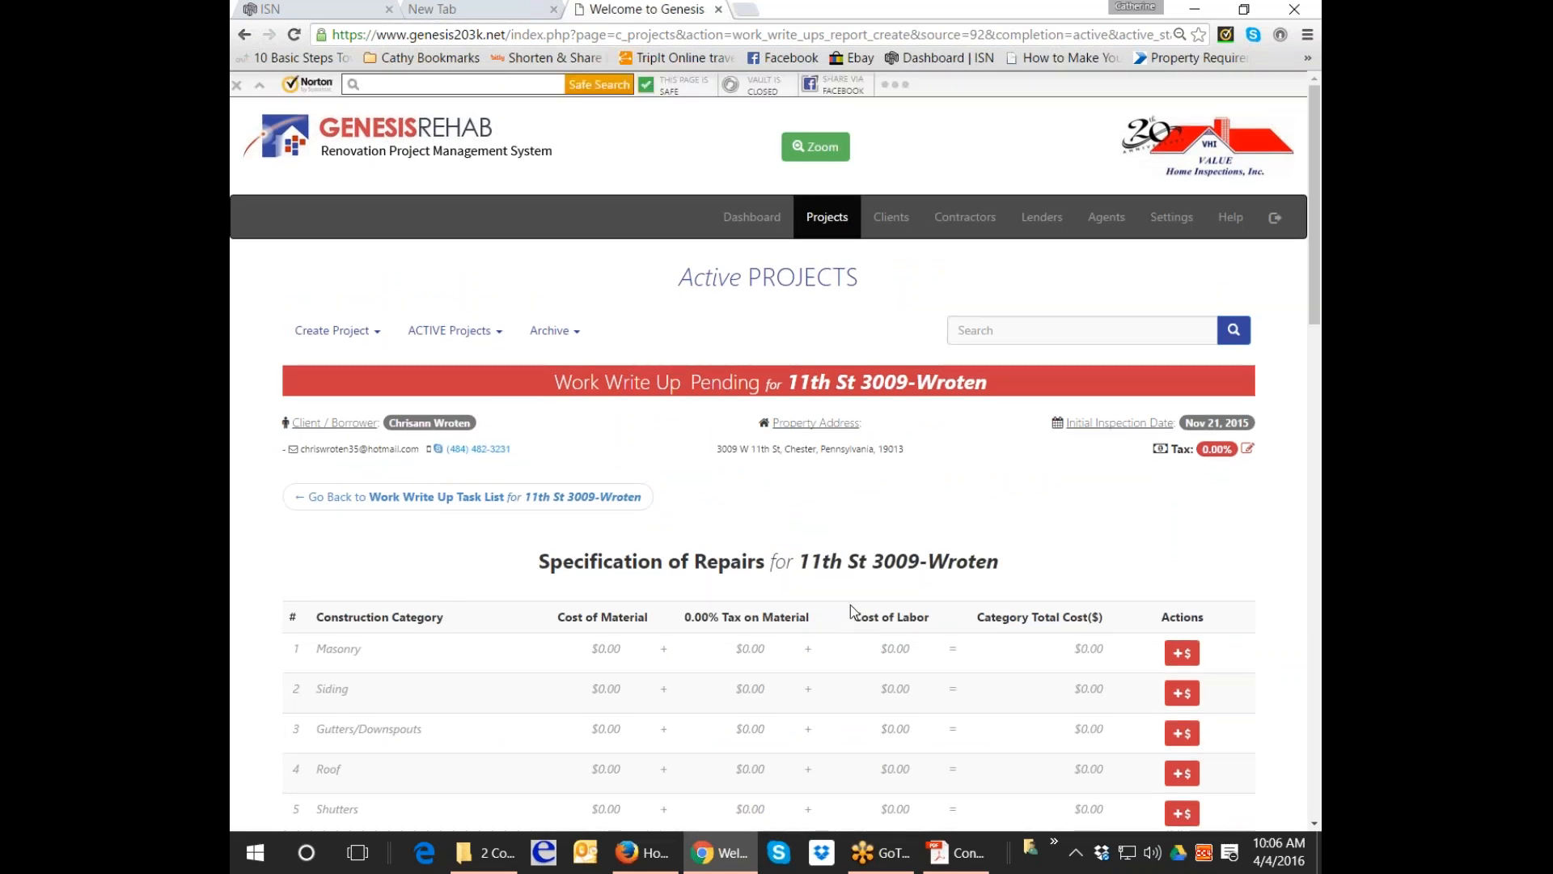
scroll(851, 604, "down", 3)
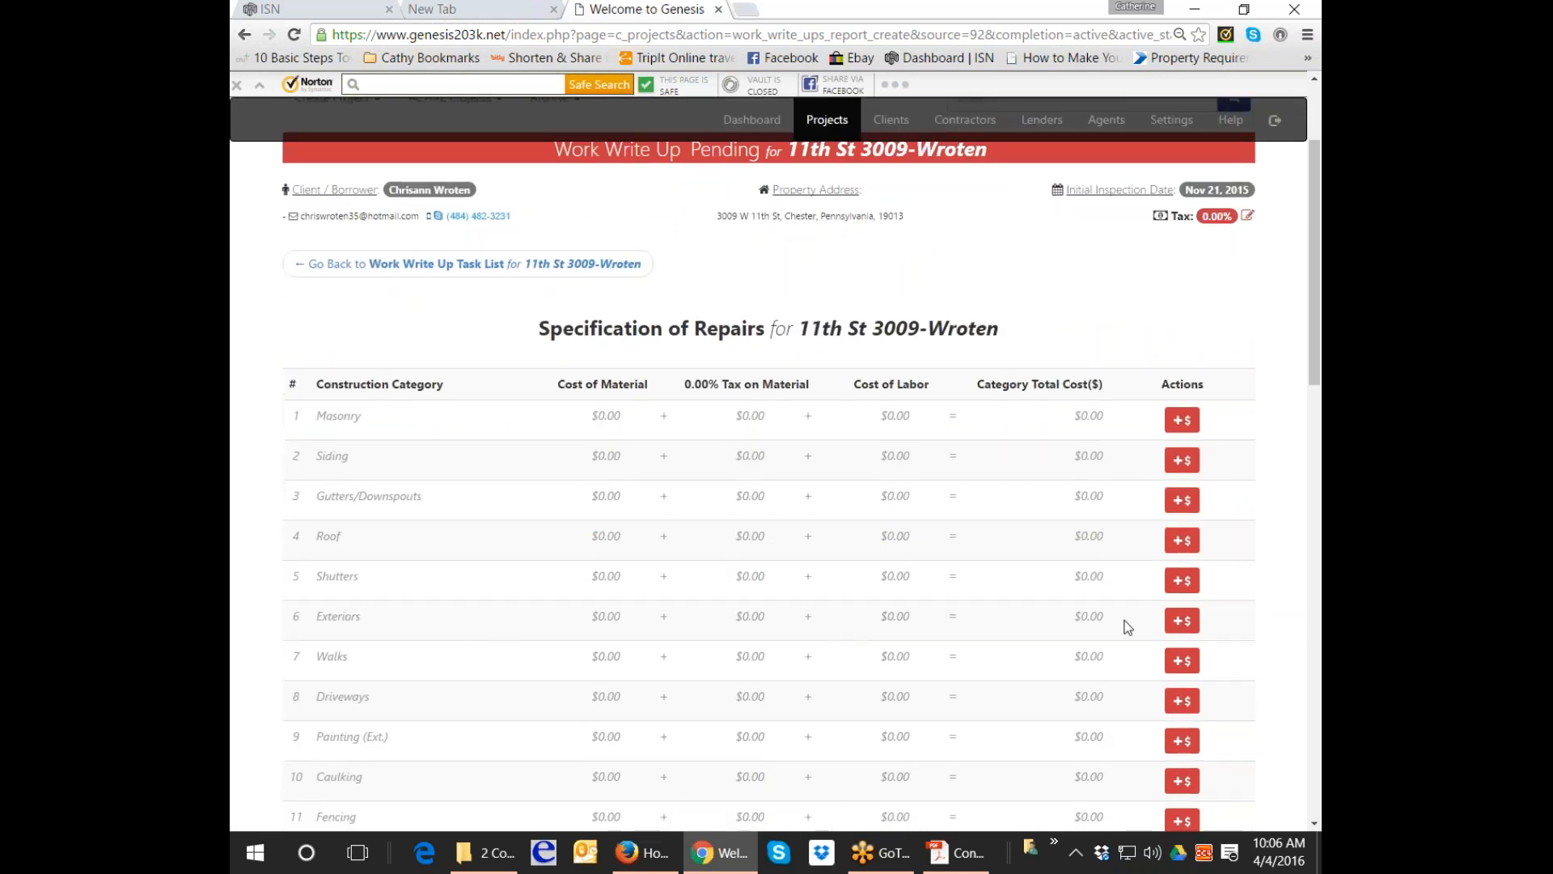
left_click(1181, 620)
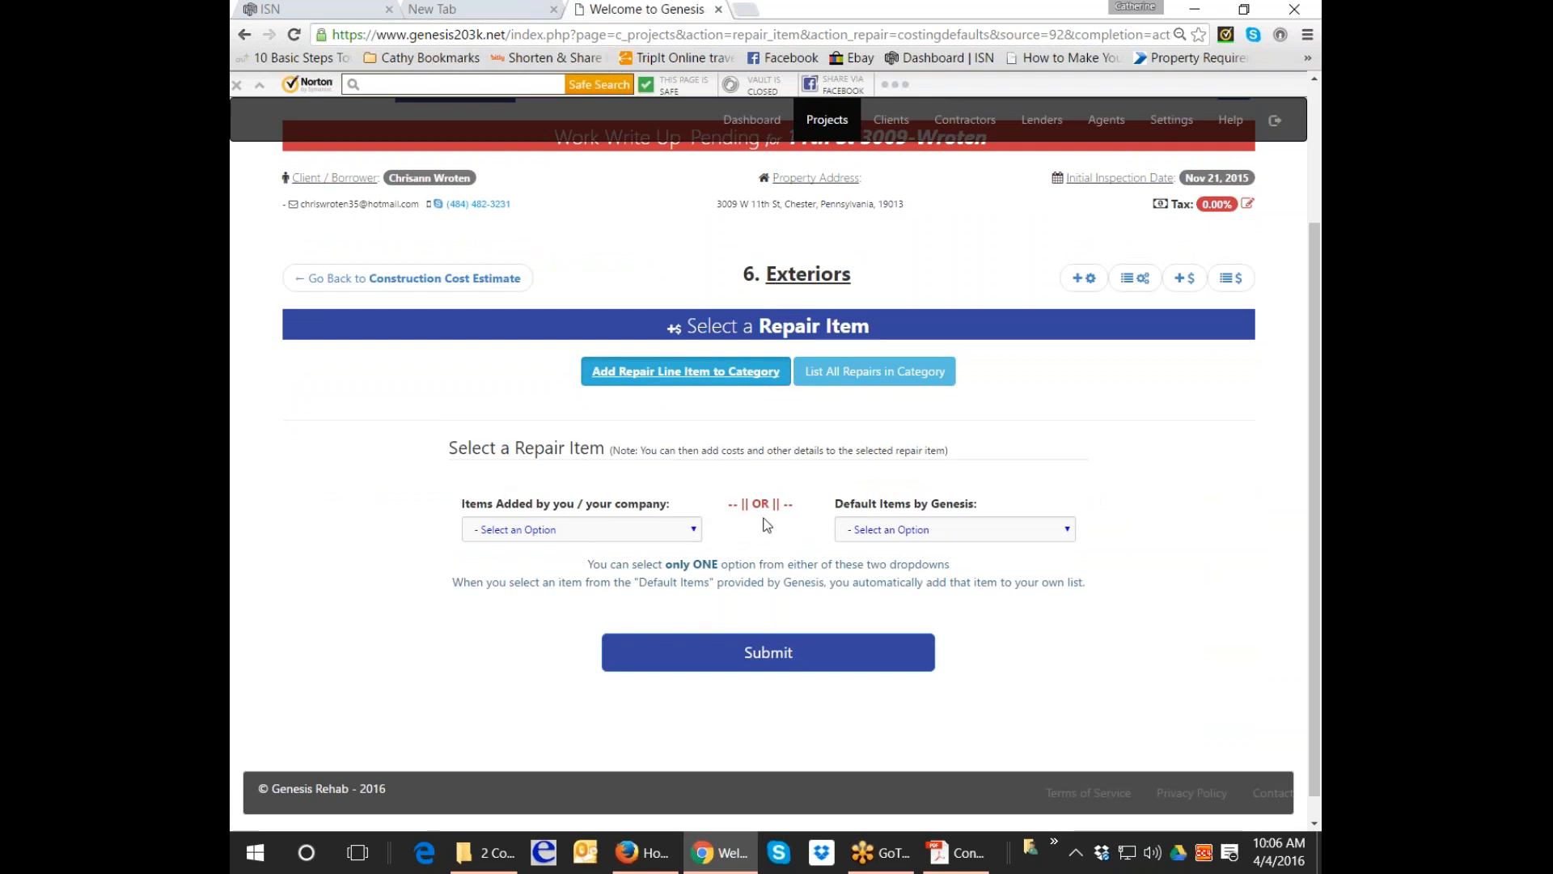
After browsing the Genesis default items, choose Replace fascia boards from the company's own items and submit it.
left_click(694, 529)
left_click(694, 529)
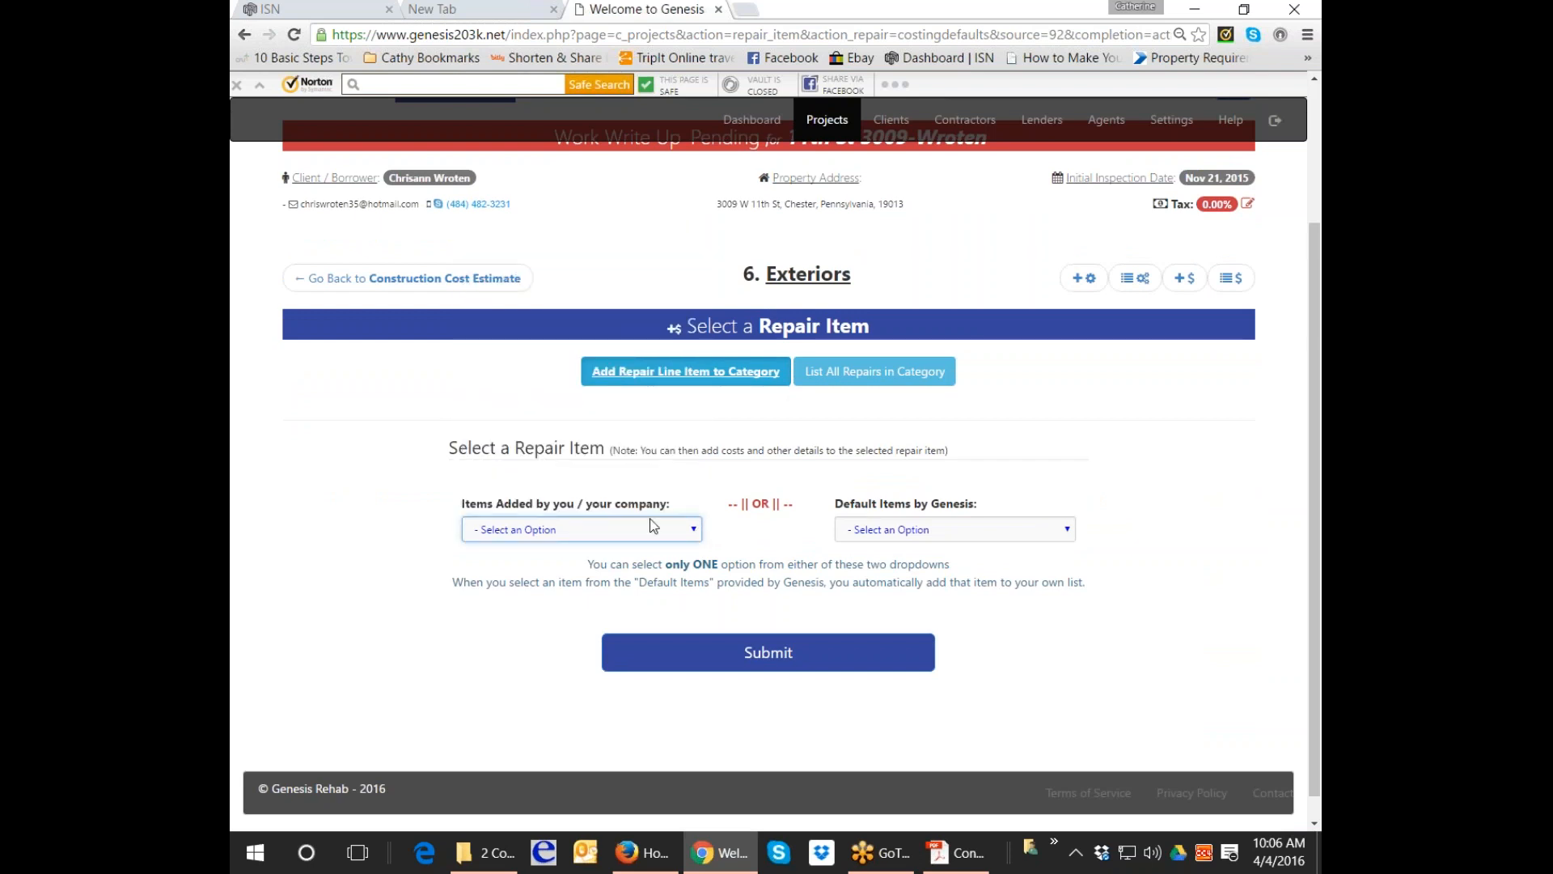
left_click(1068, 531)
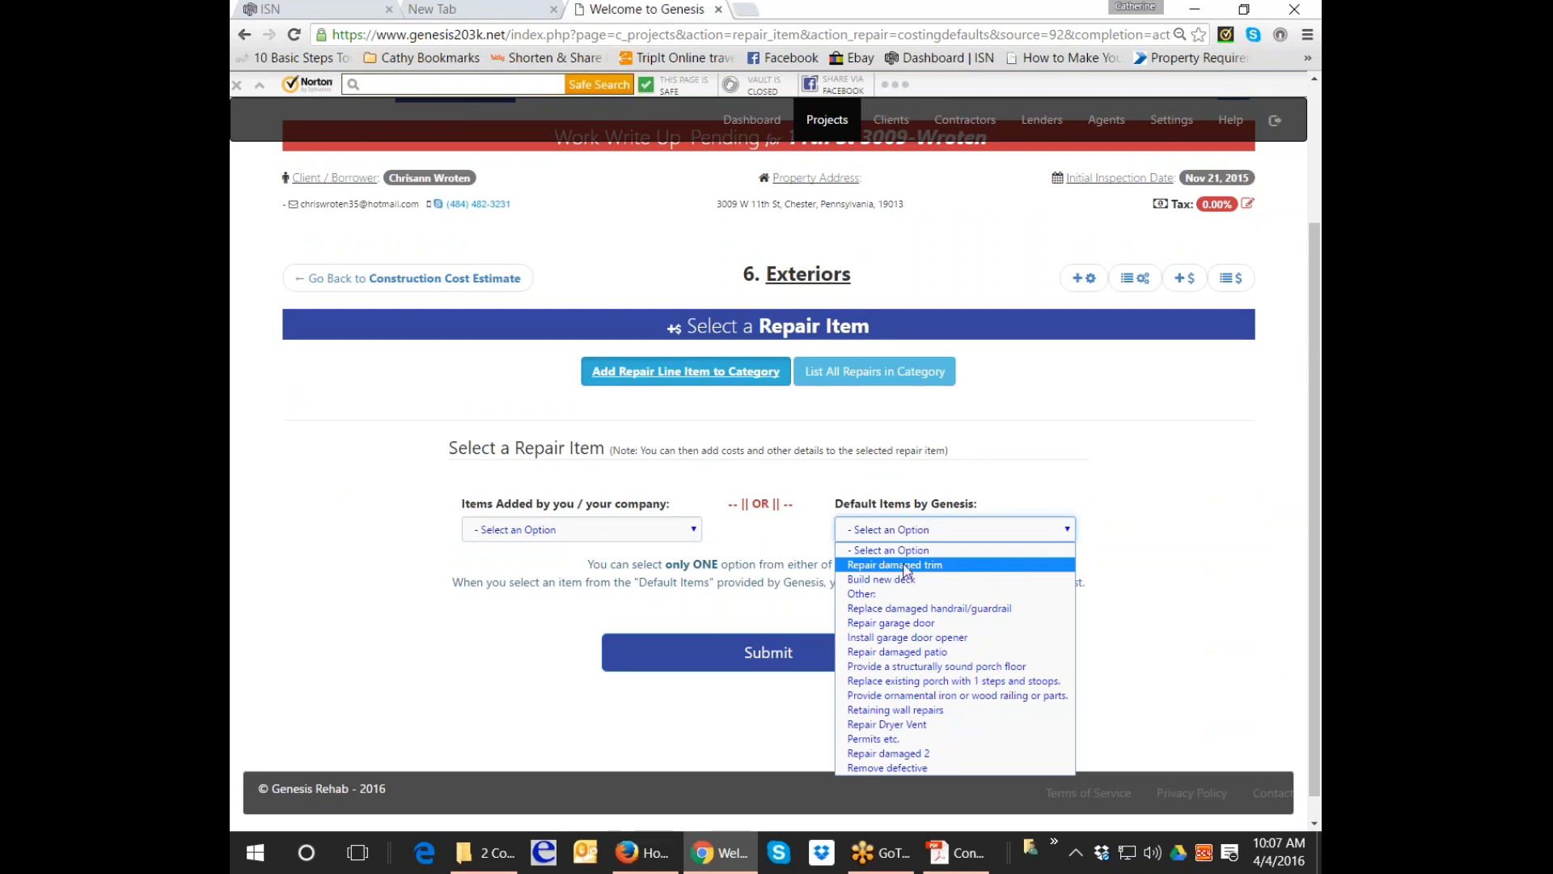
left_click(695, 533)
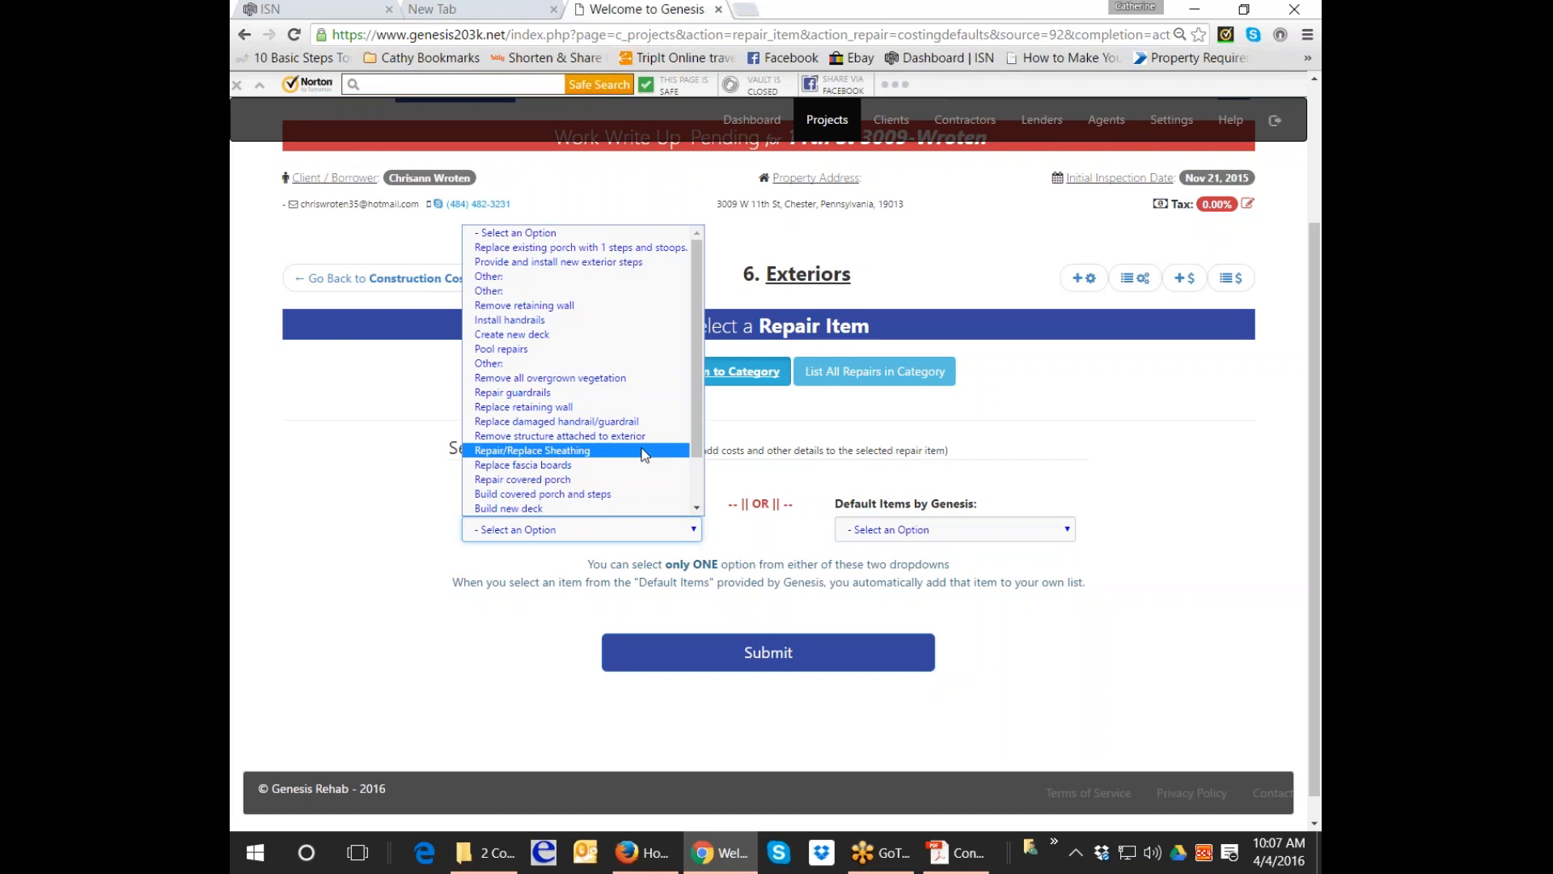
left_click_drag(697, 288, 690, 329)
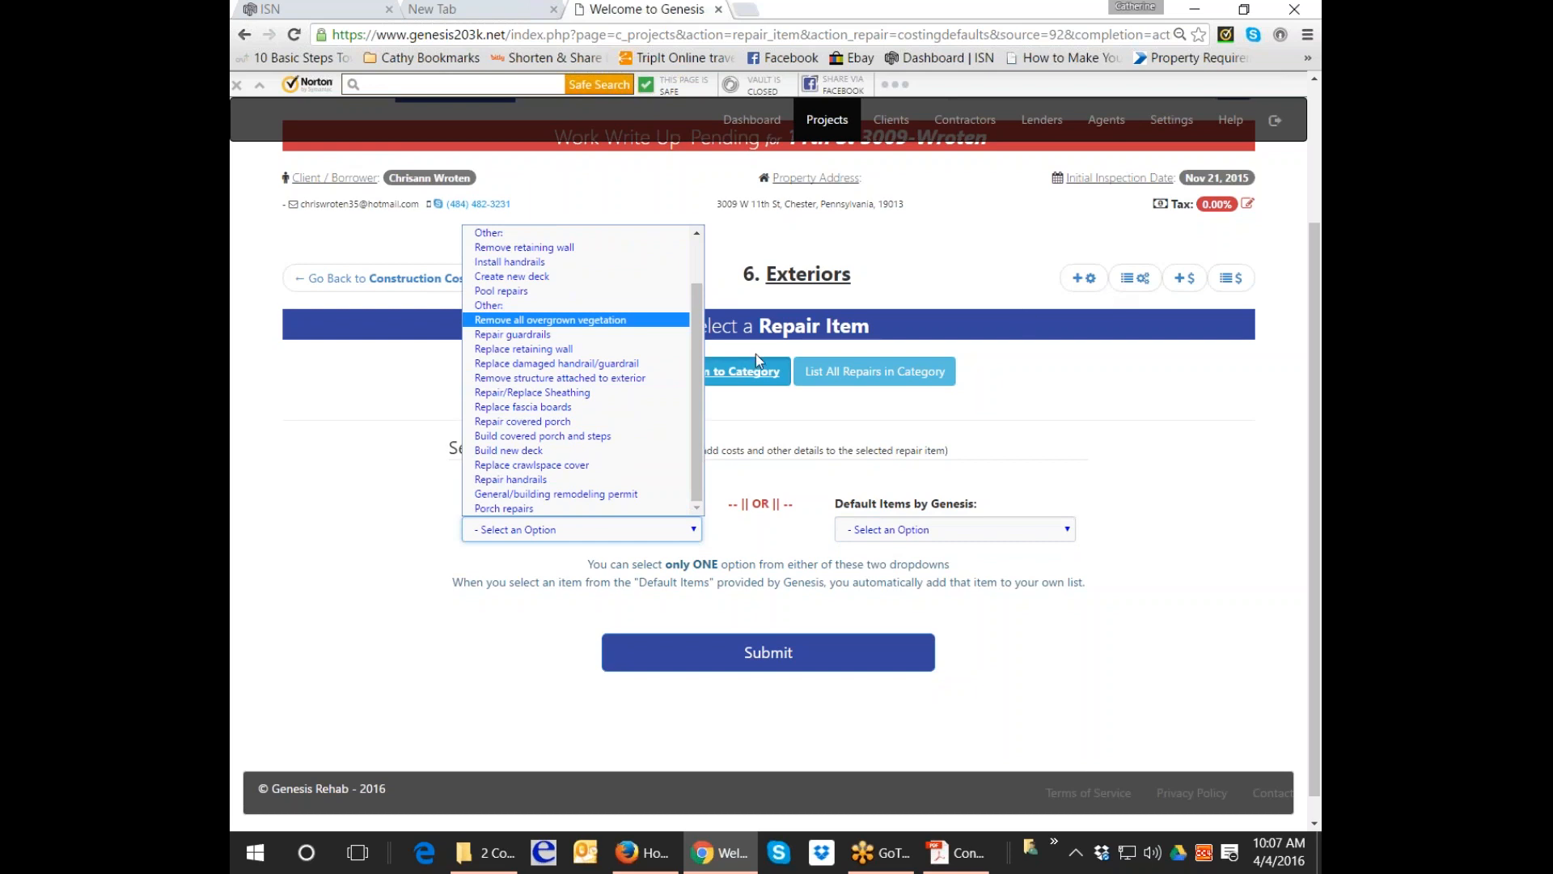
left_click(564, 412)
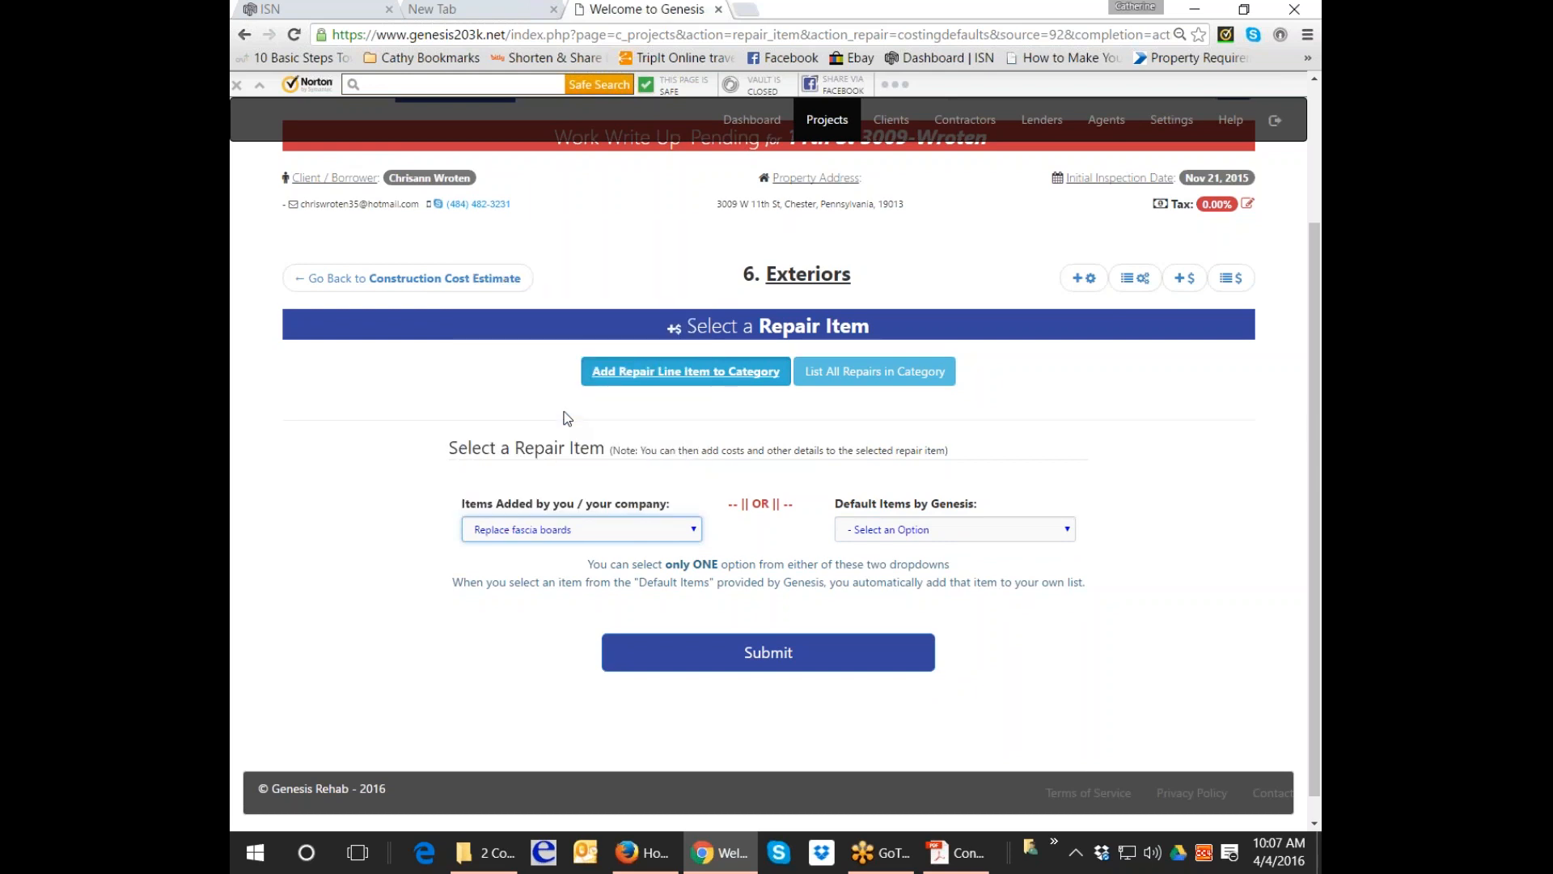
left_click(827, 654)
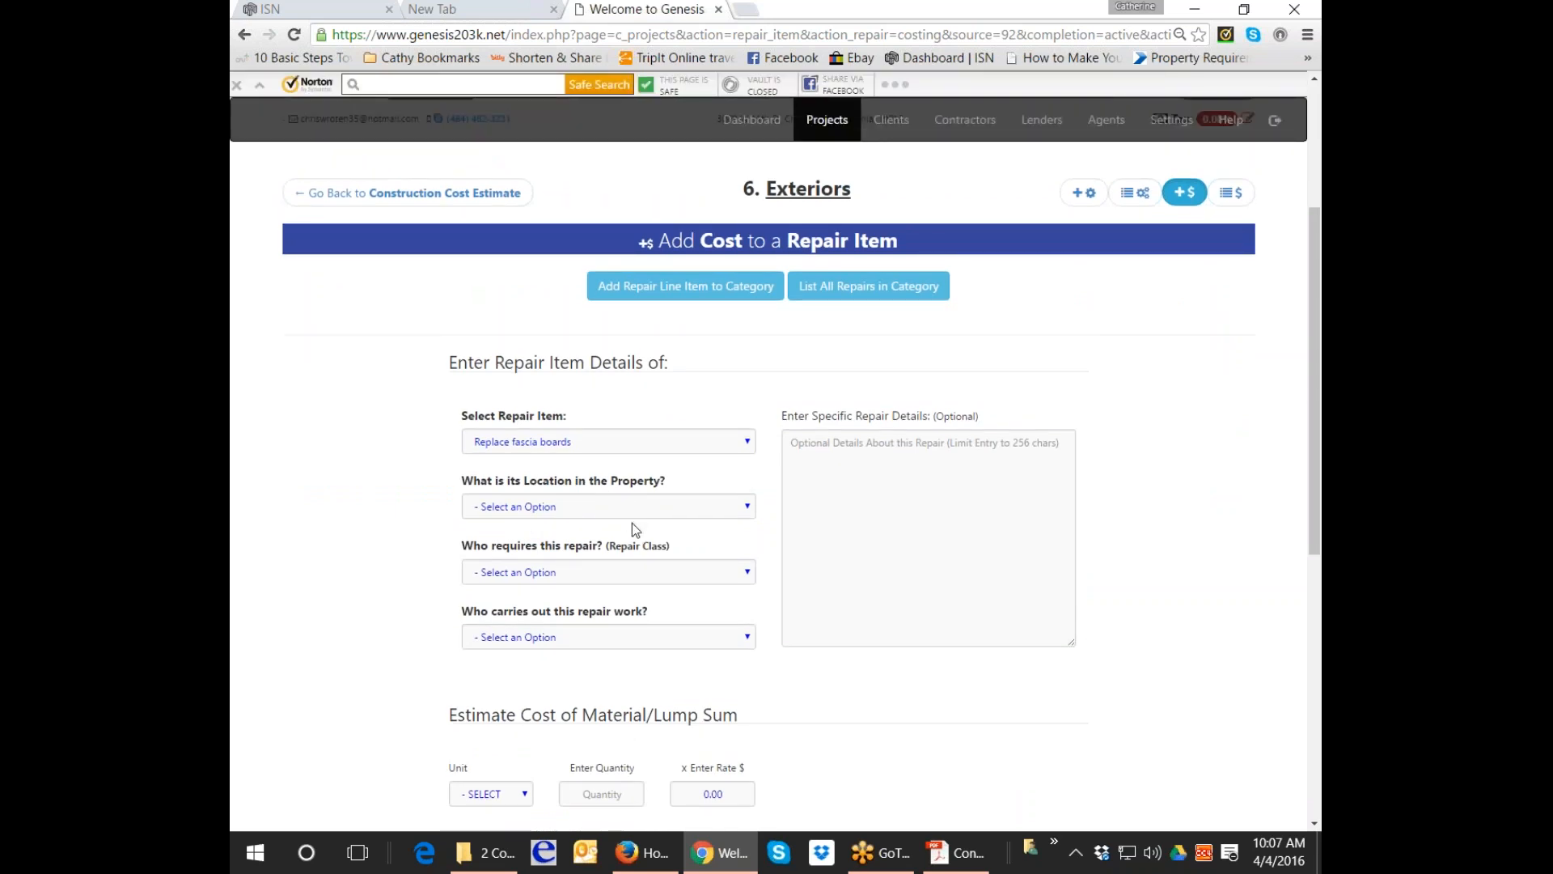
Set location Roof, Mandatory by HUD, contractor, with details on replacing defective and missing fascia trim.
left_click(634, 518)
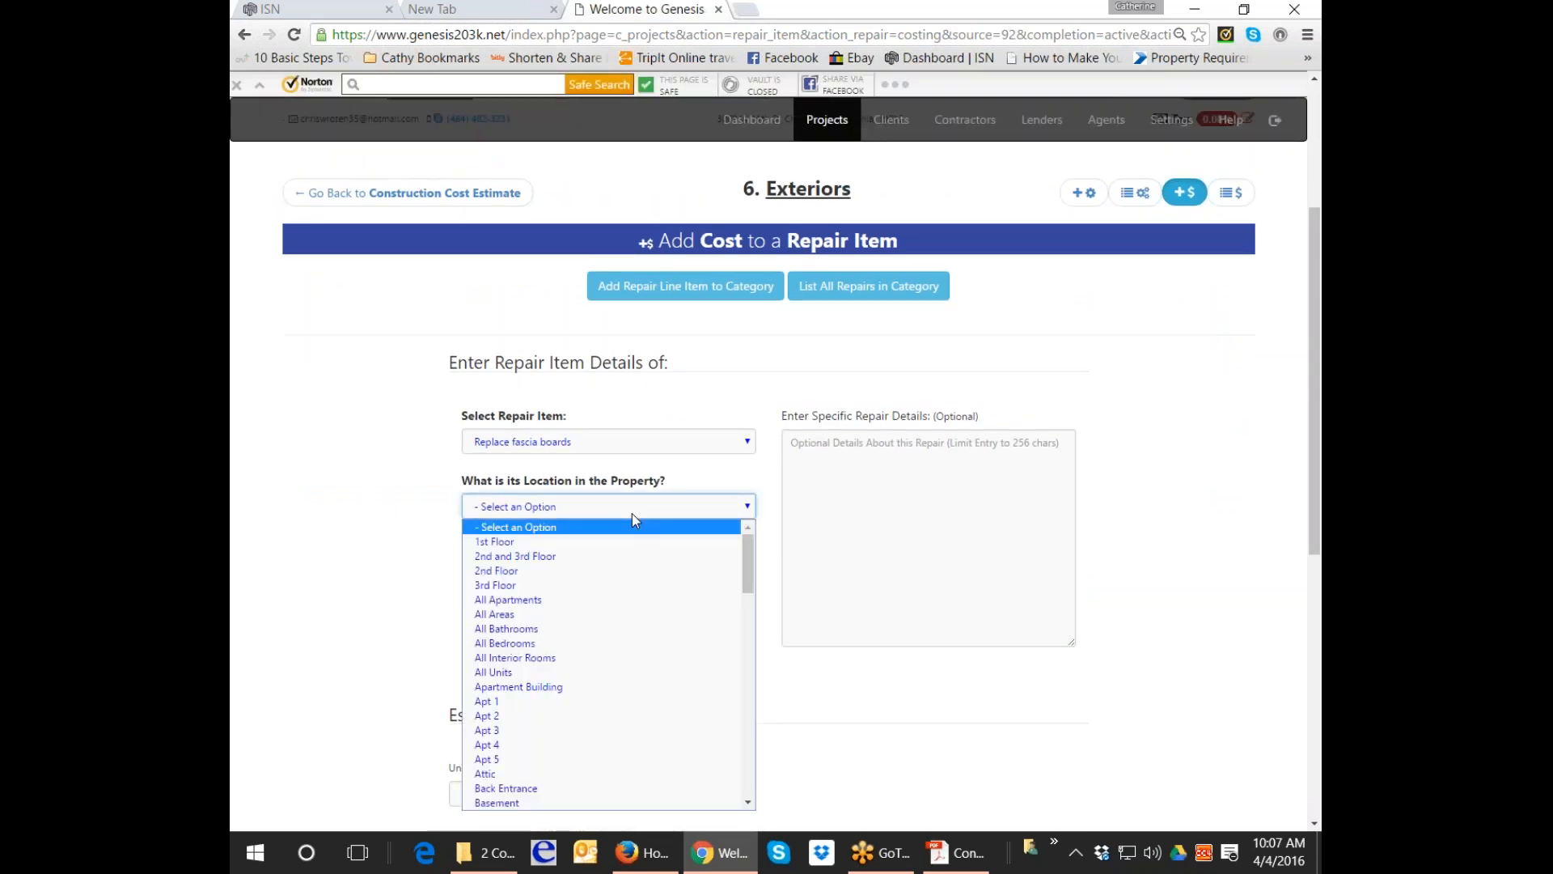
type("roof")
key("Return")
left_click(616, 571)
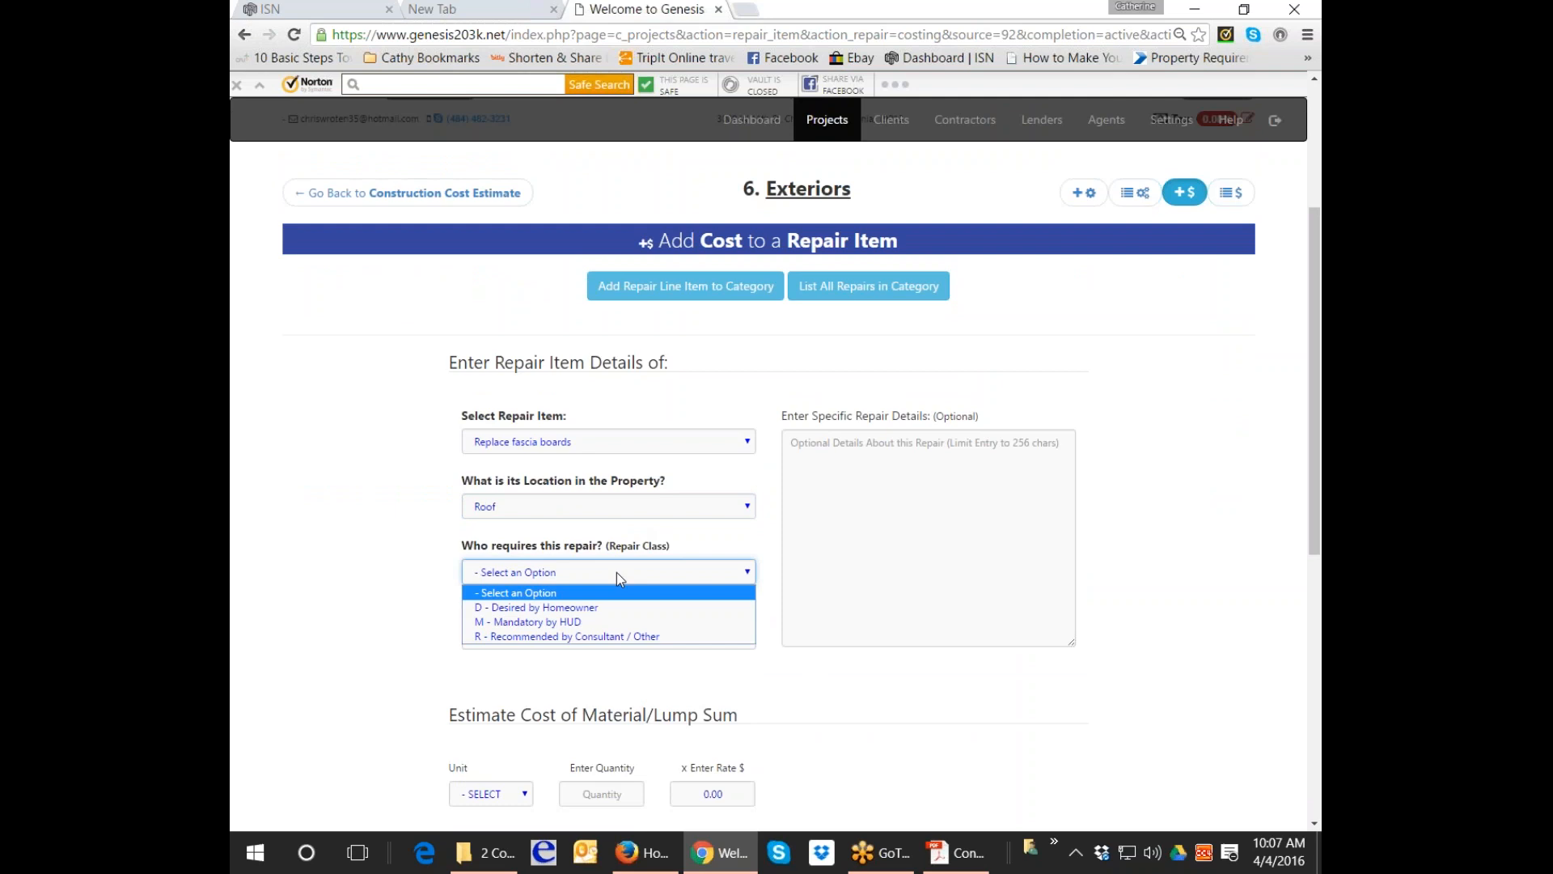
left_click(620, 621)
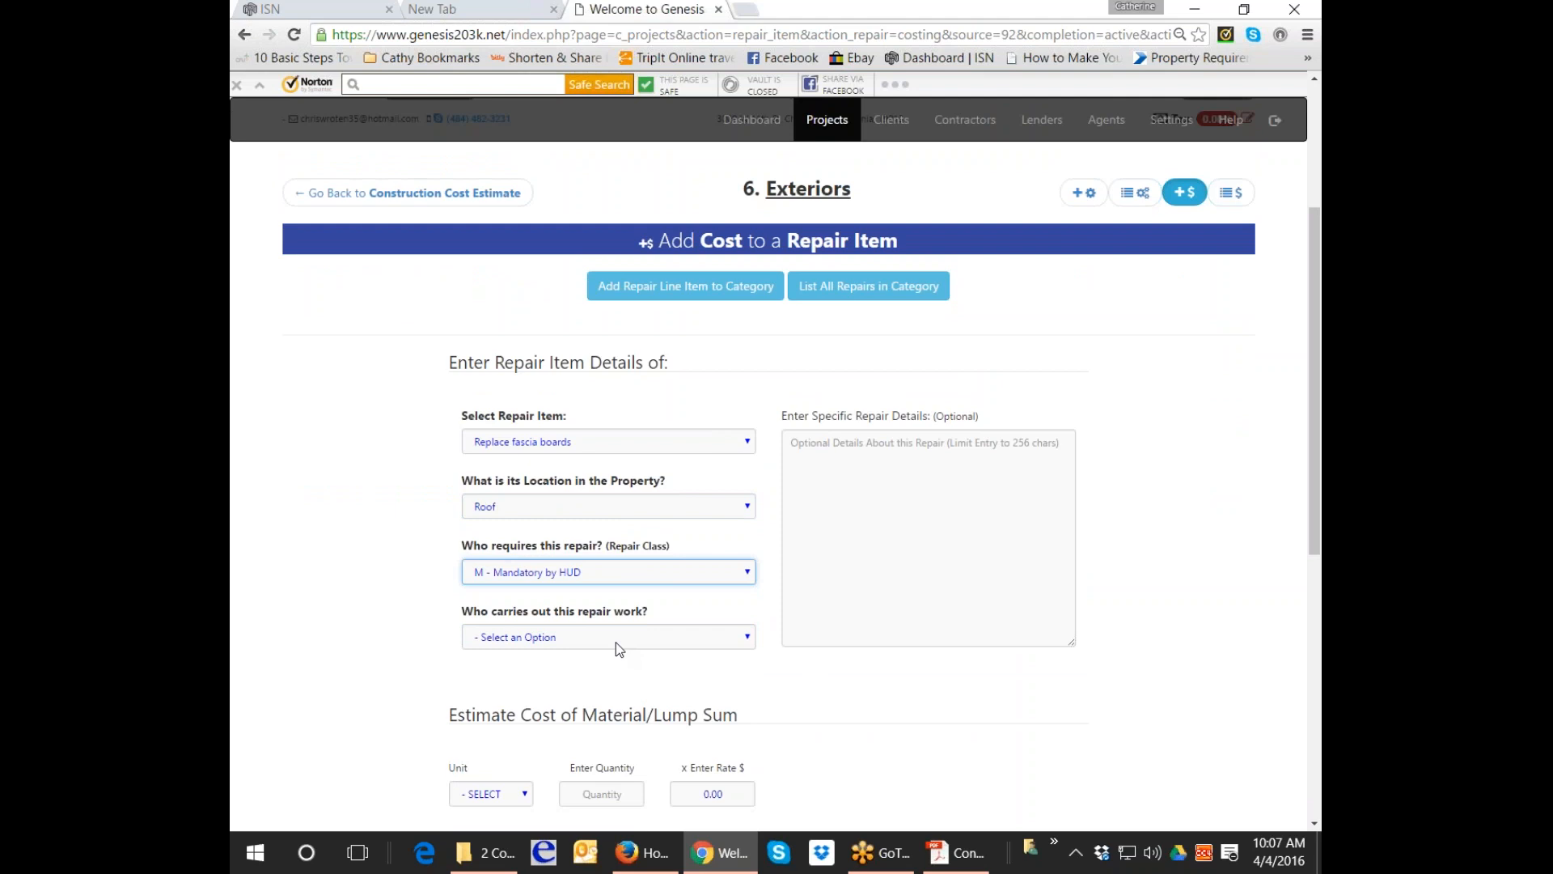
left_click(615, 642)
left_click(618, 686)
key("Tab")
type("Rep")
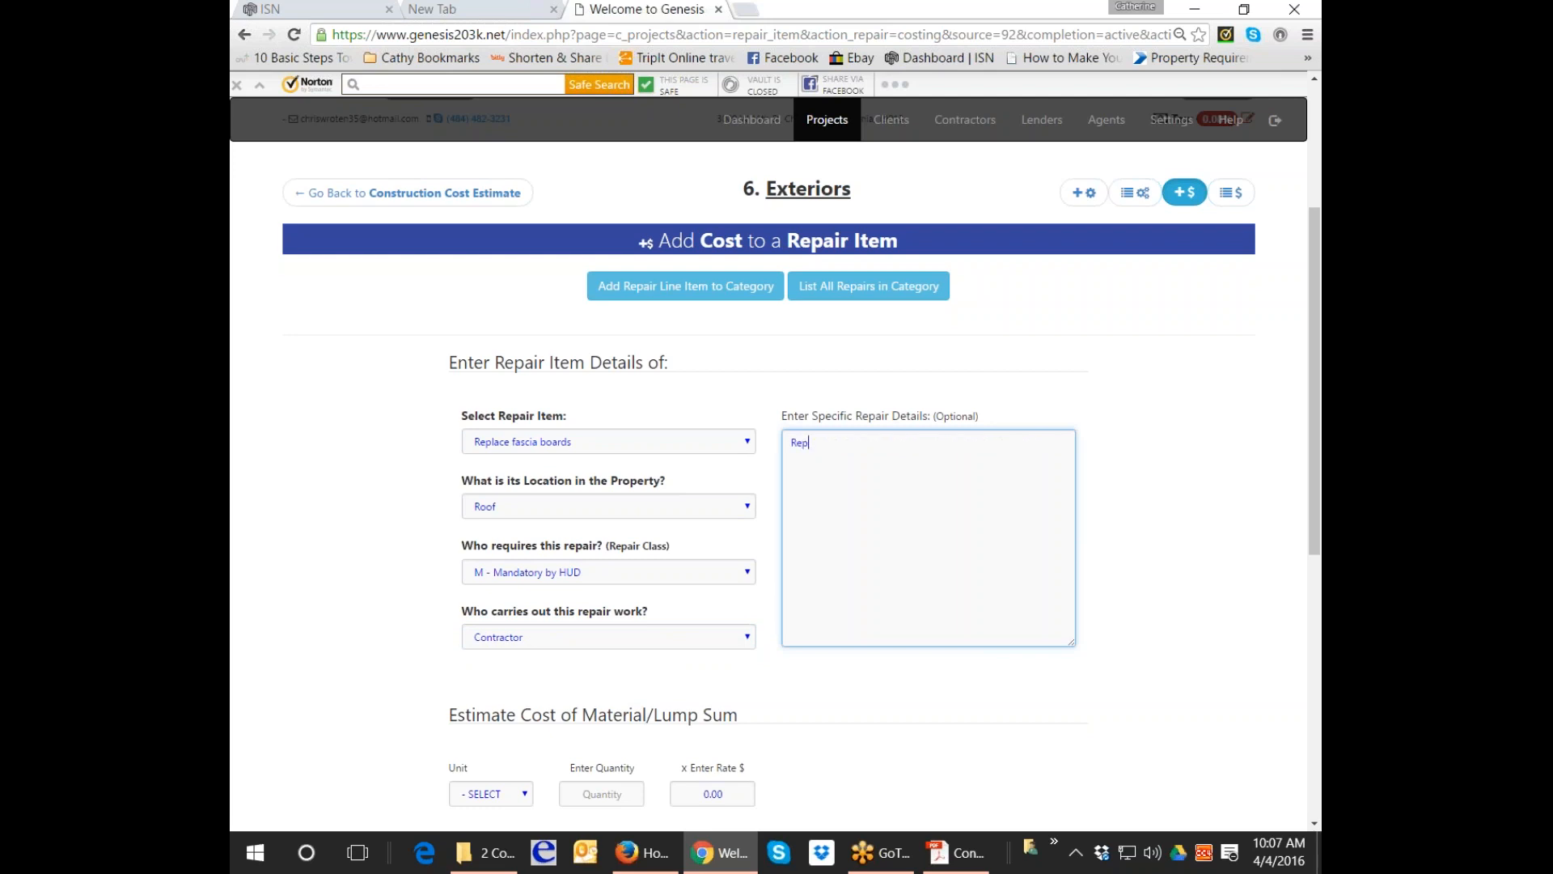
type("air/'replace defective and missing trim at roof line/")
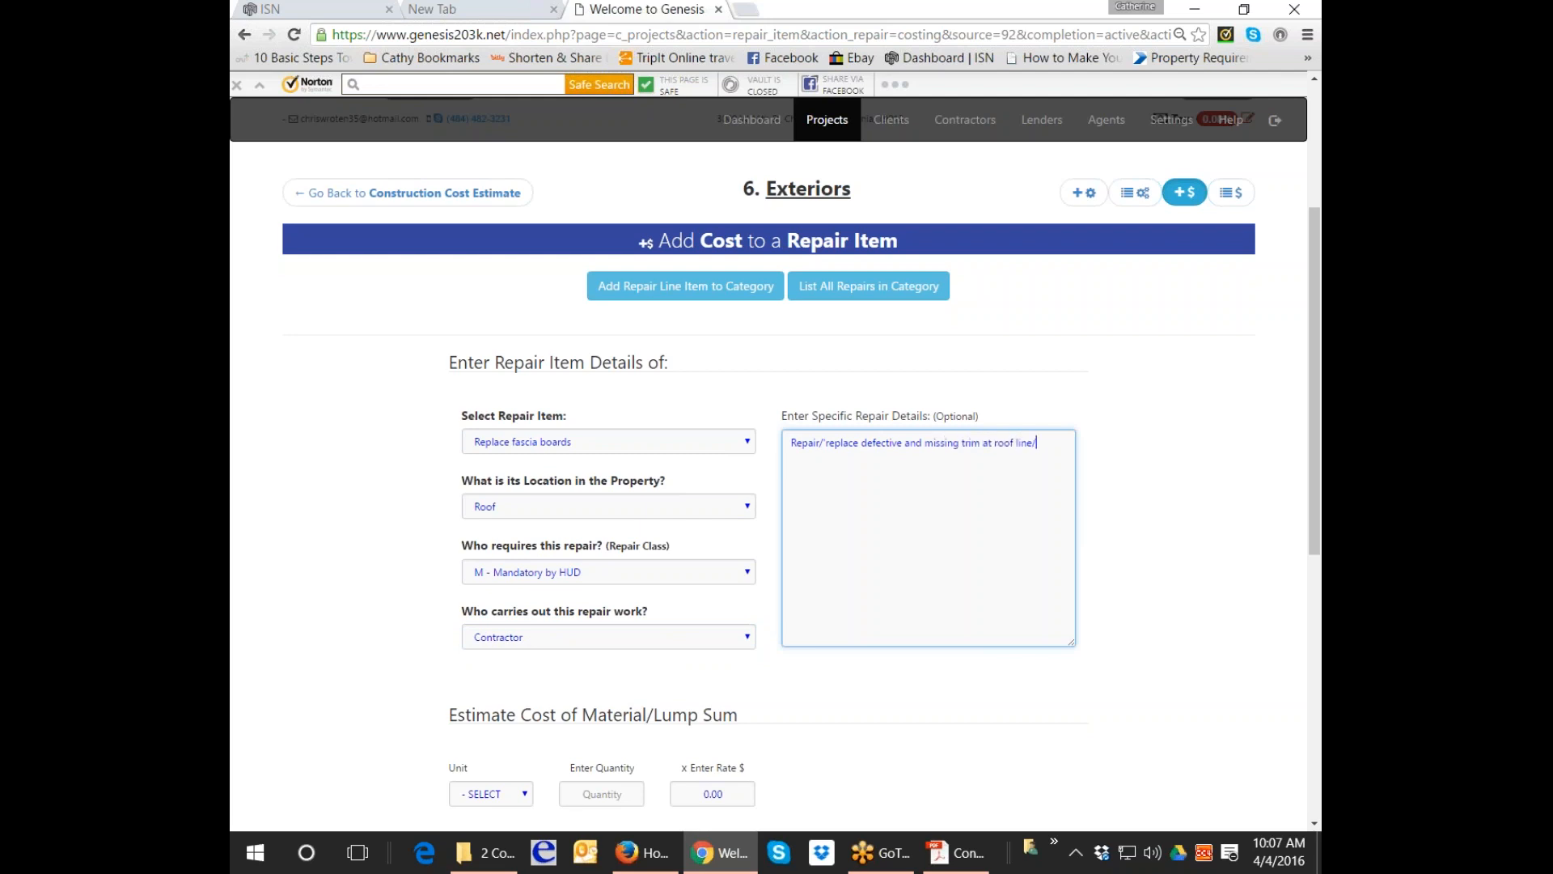
type("fascia boards")
scroll(614, 663, "down", 2)
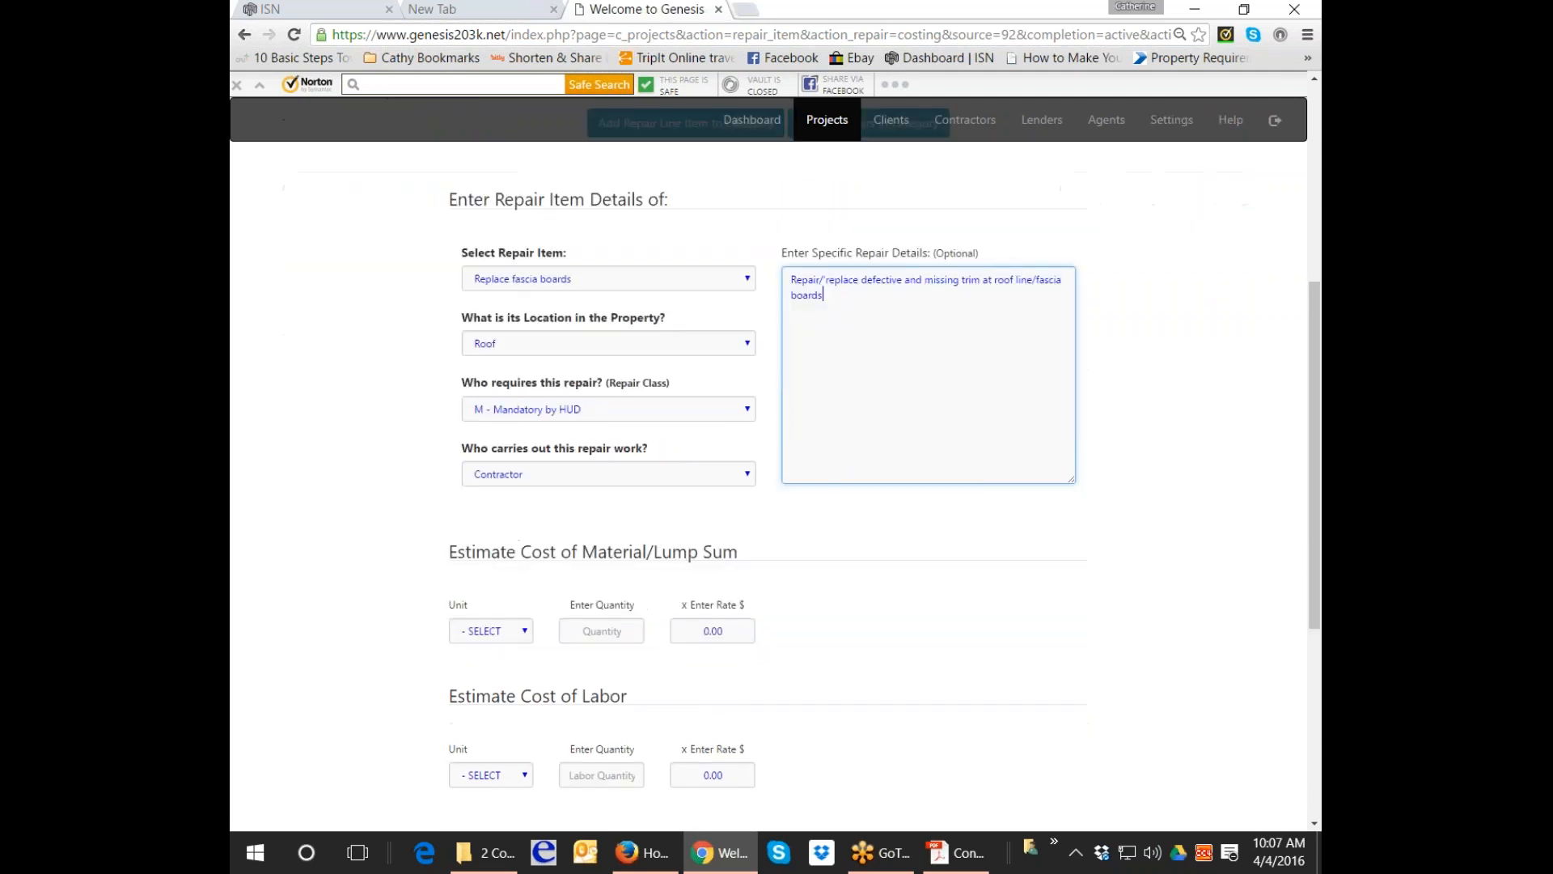
Enter a lump-sum material cost of quantity 1 at rate 100.
left_click(602, 622)
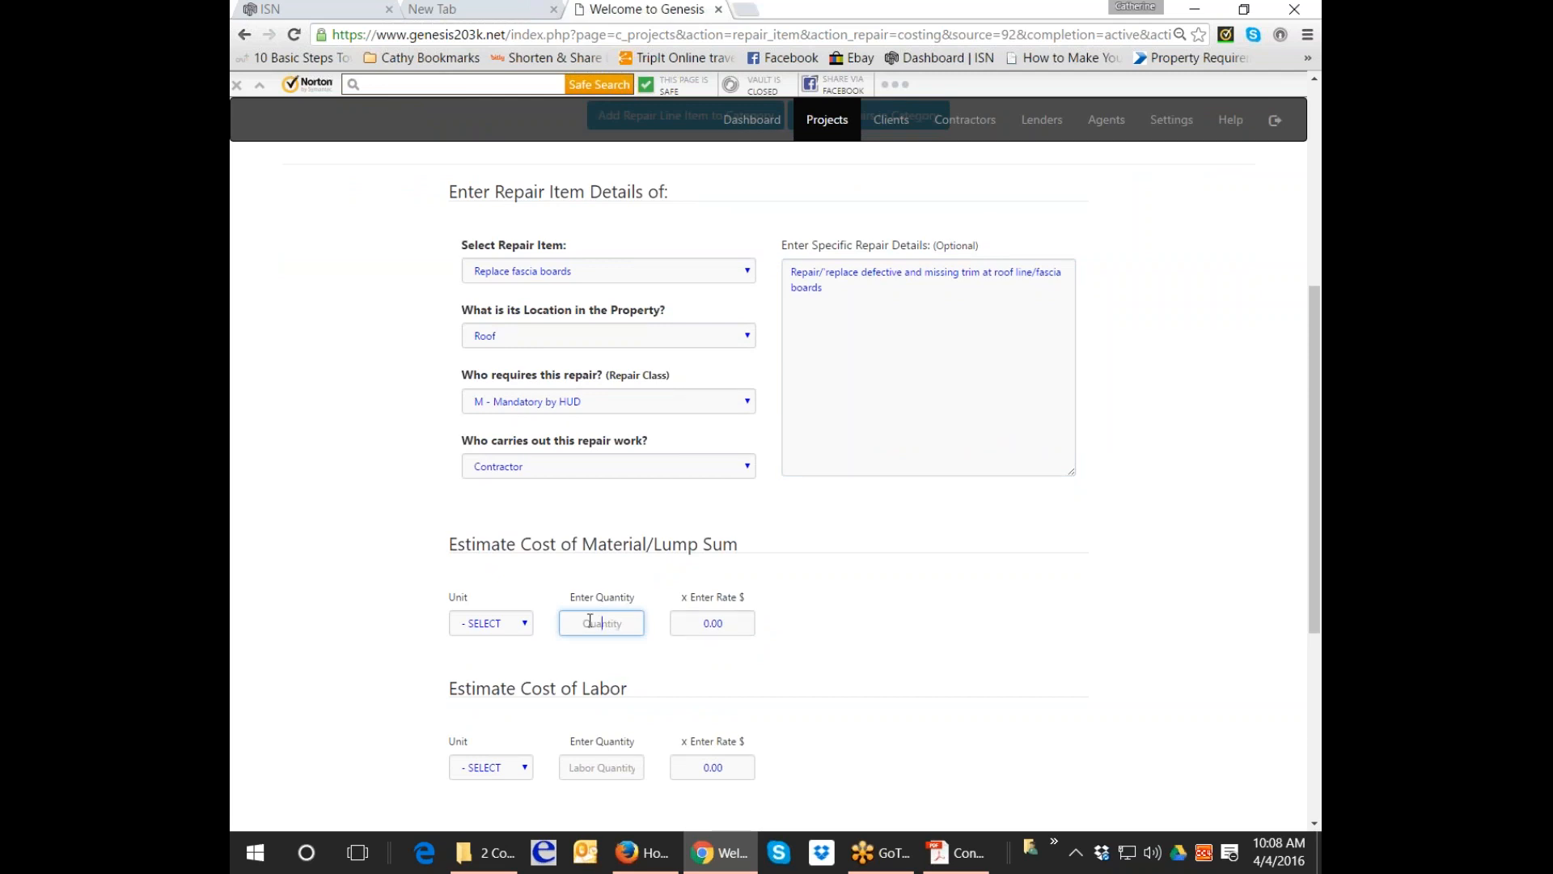
left_click(491, 623)
left_click(514, 713)
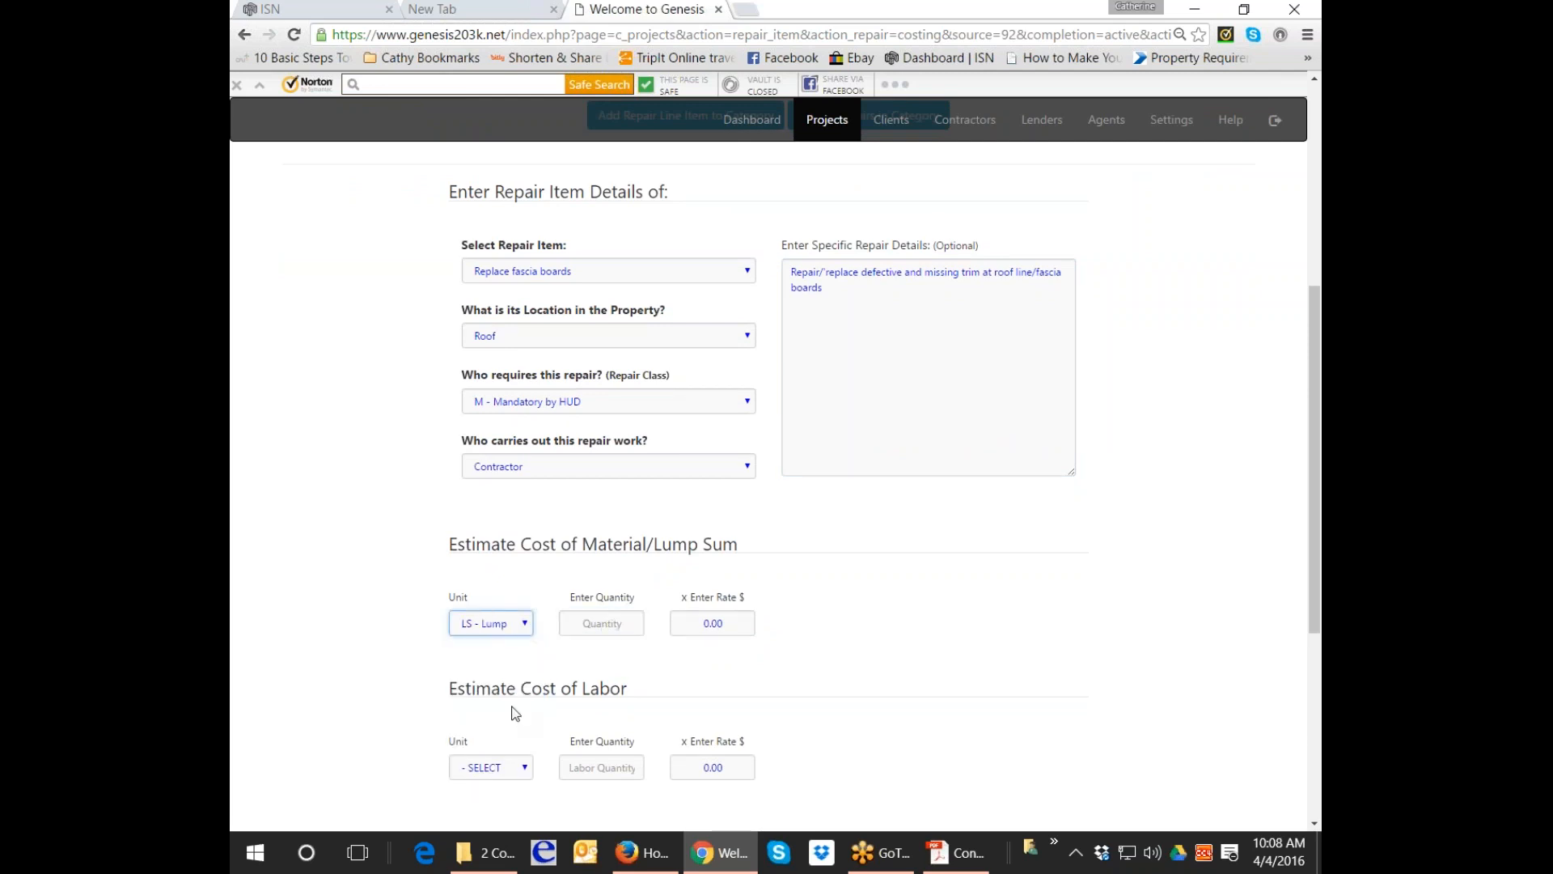
left_click(634, 623)
type("1")
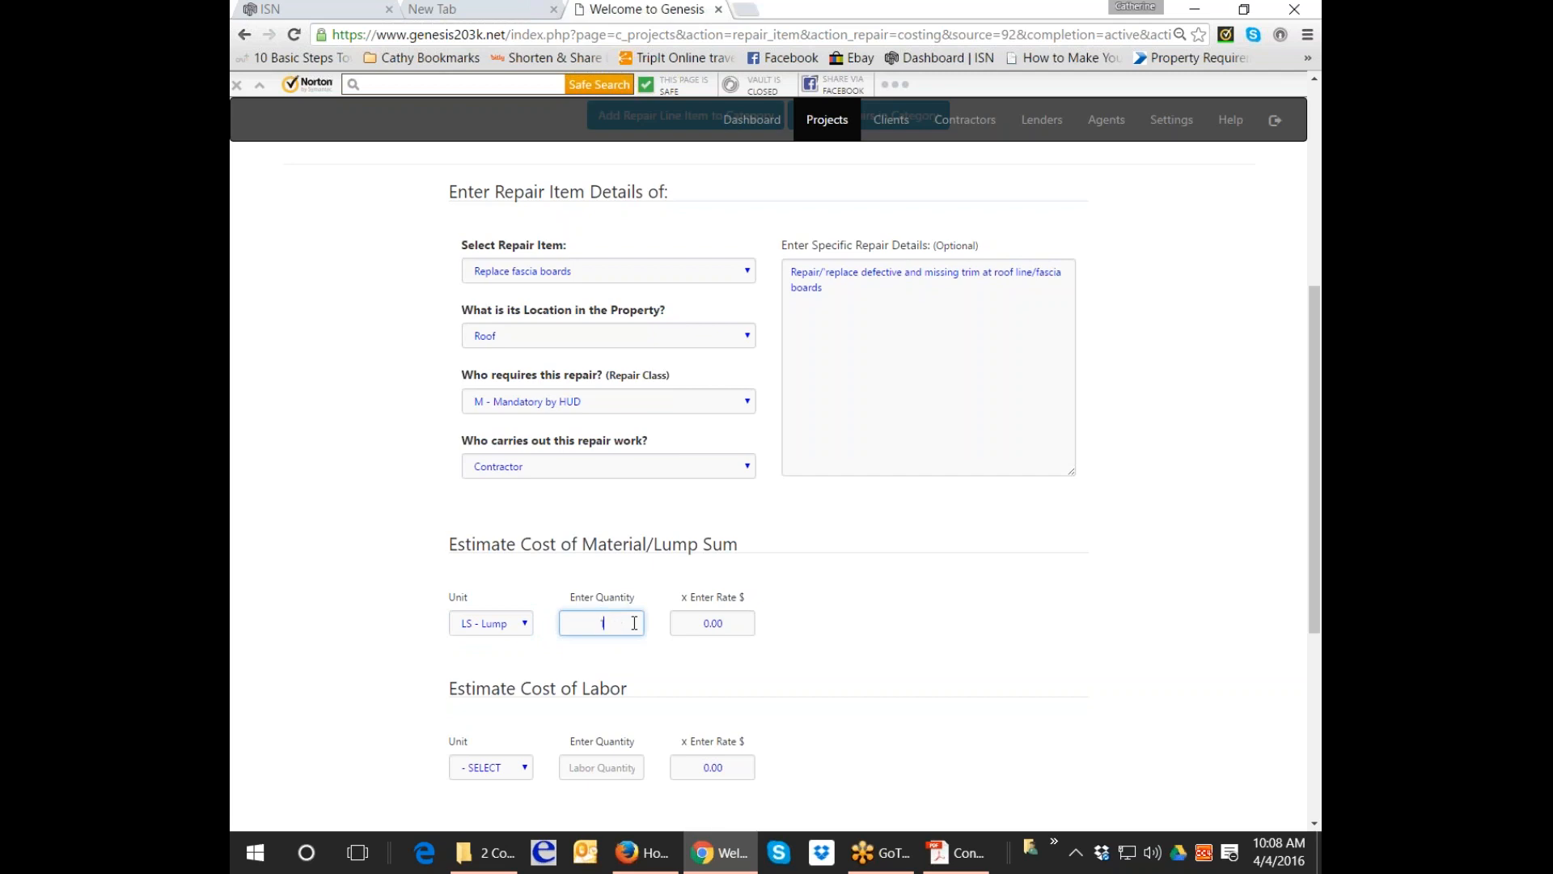
key("Tab")
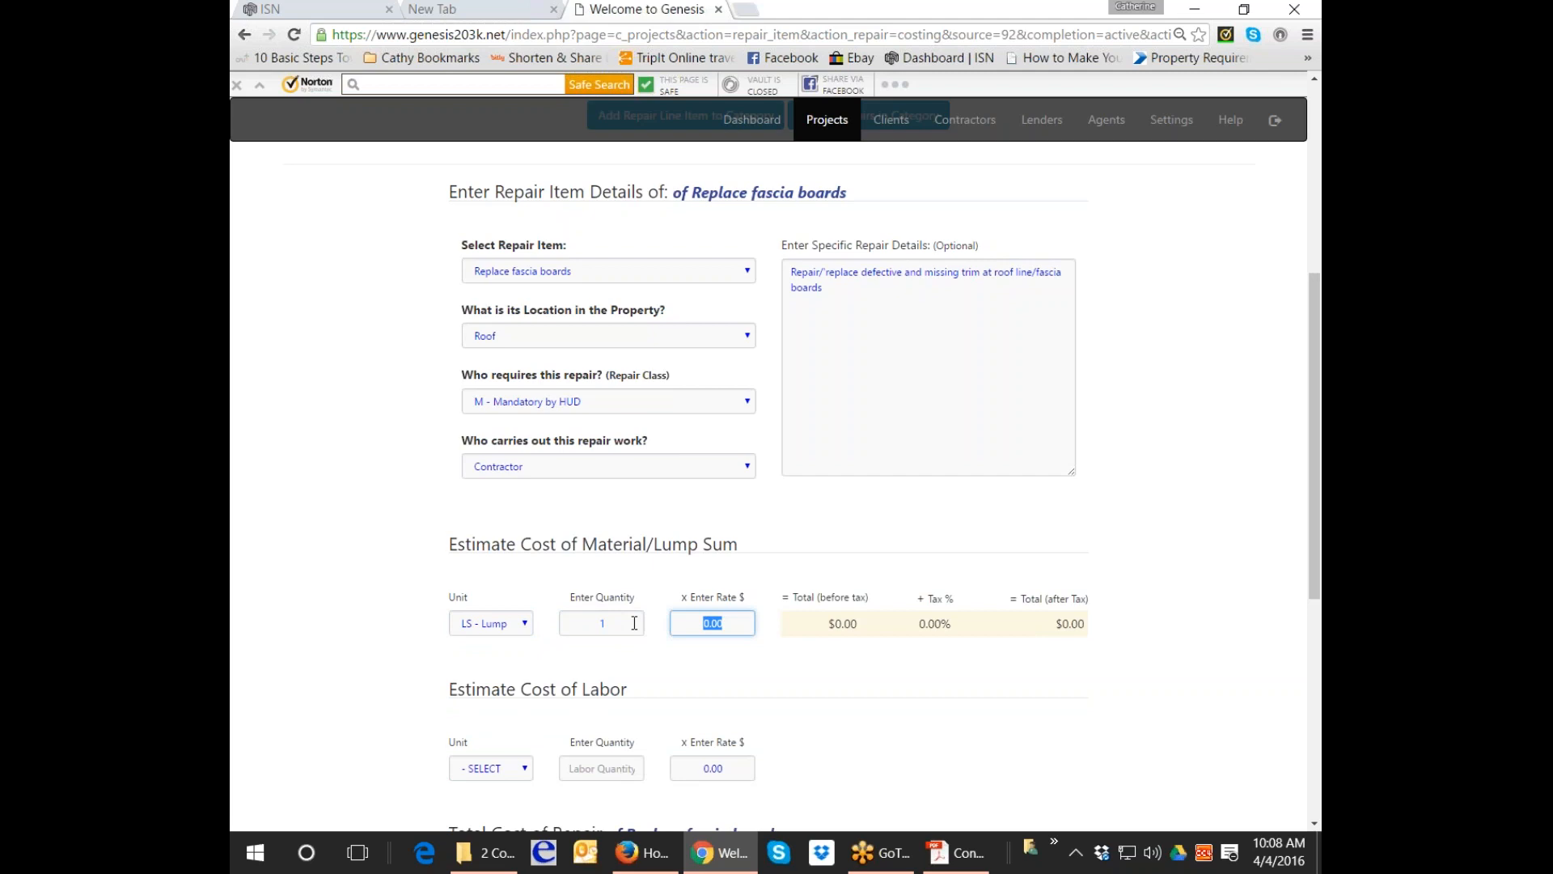
type("100")
Enter lump-sum labor of quantity 1 at 175.00, mark another item to follow, and submit the repair.
left_click(530, 773)
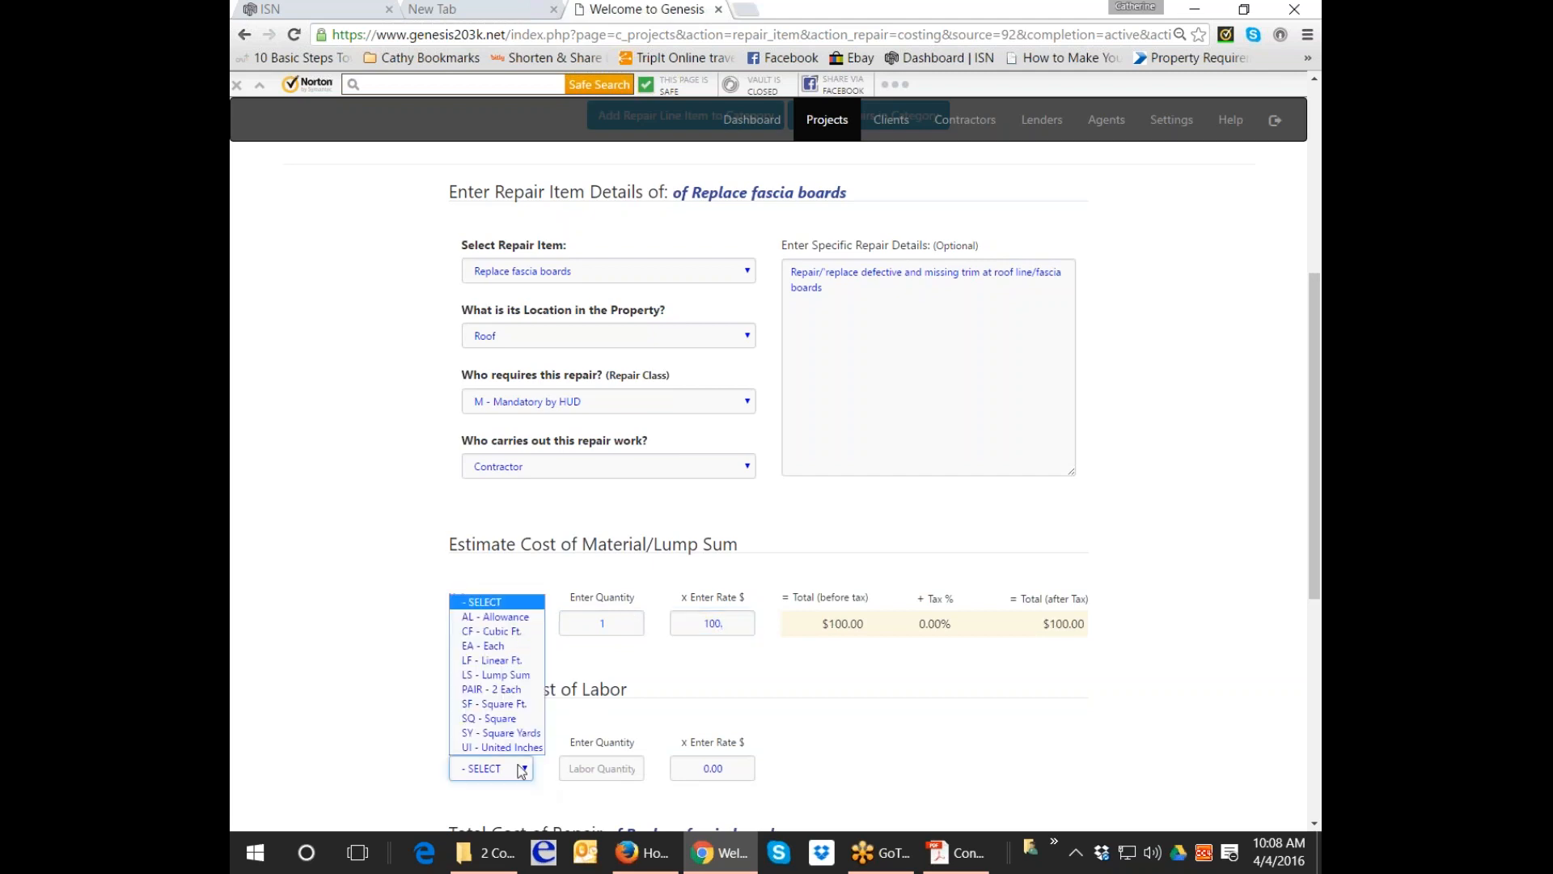
left_click(485, 671)
left_click(601, 768)
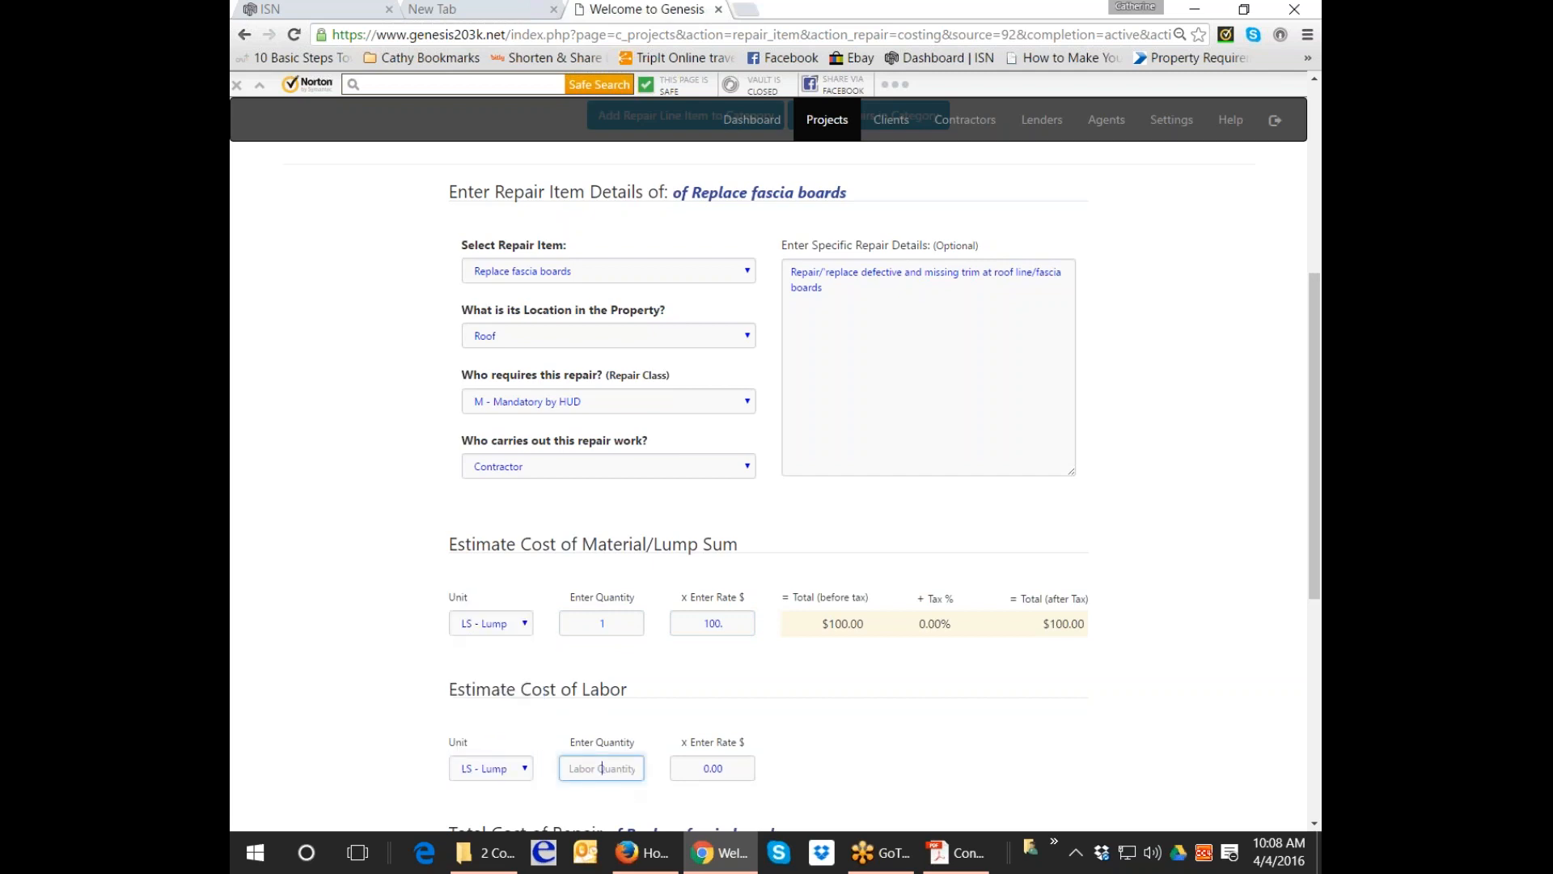
type("1")
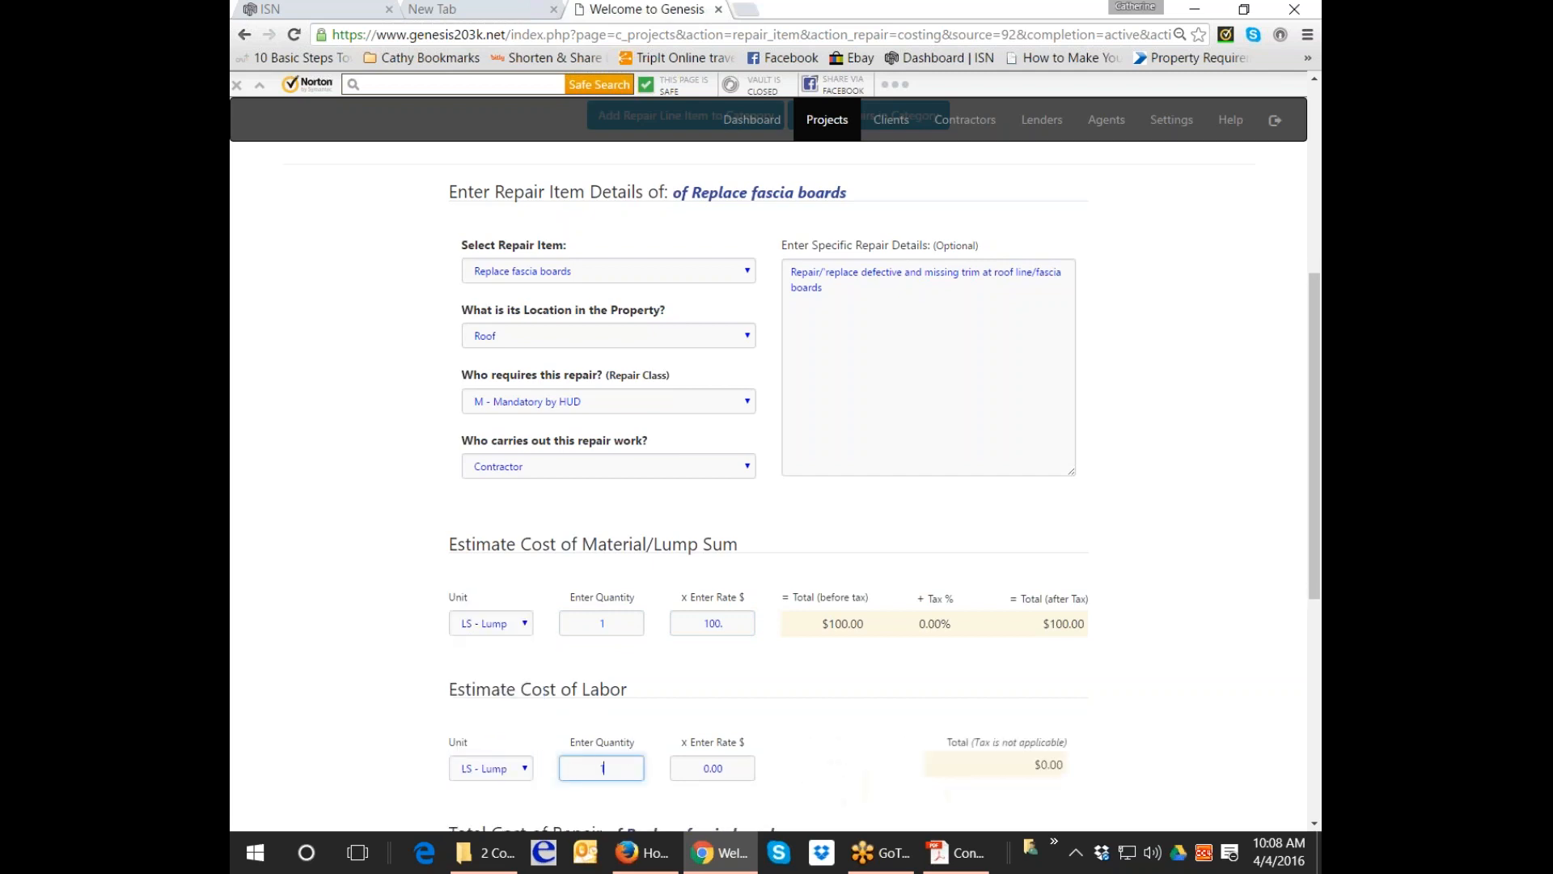
left_click(711, 770)
type("1")
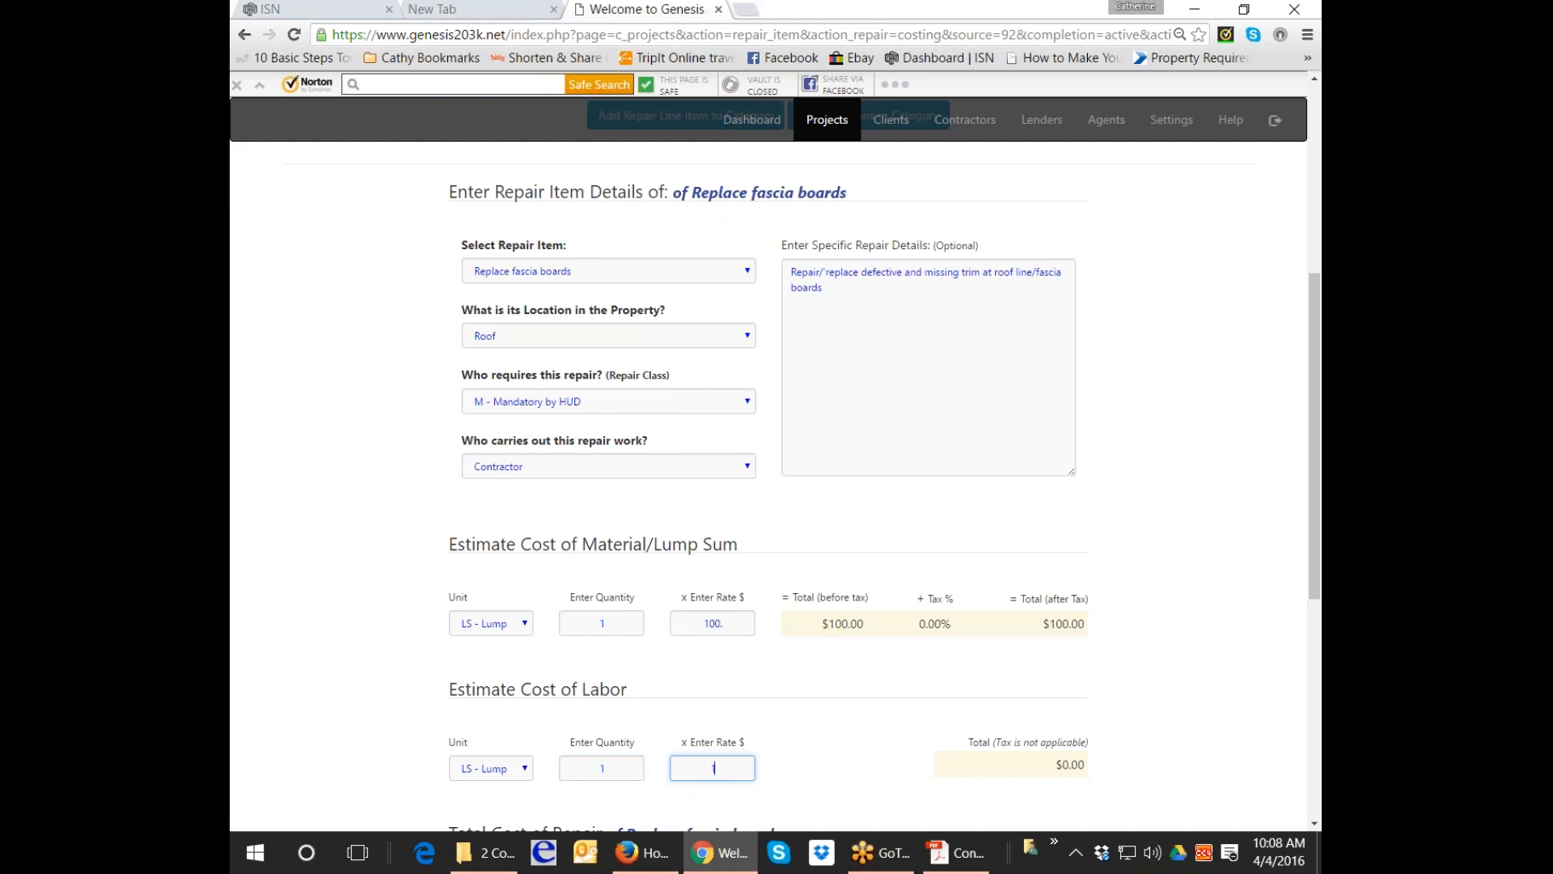
type("75.00")
scroll(846, 686, "down", 1)
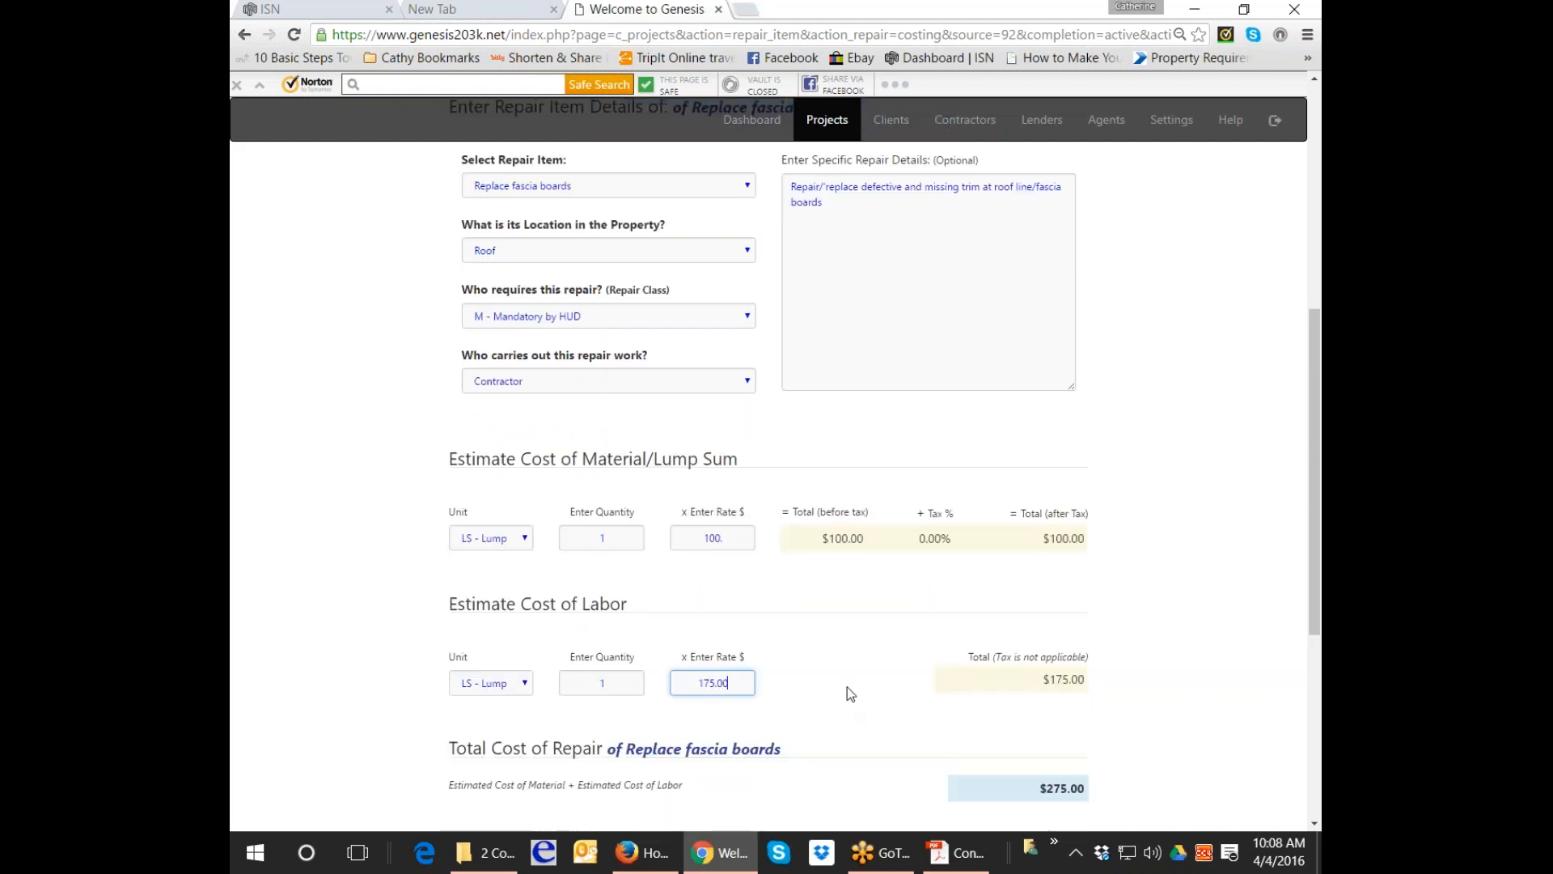
scroll(847, 687, "down", 1)
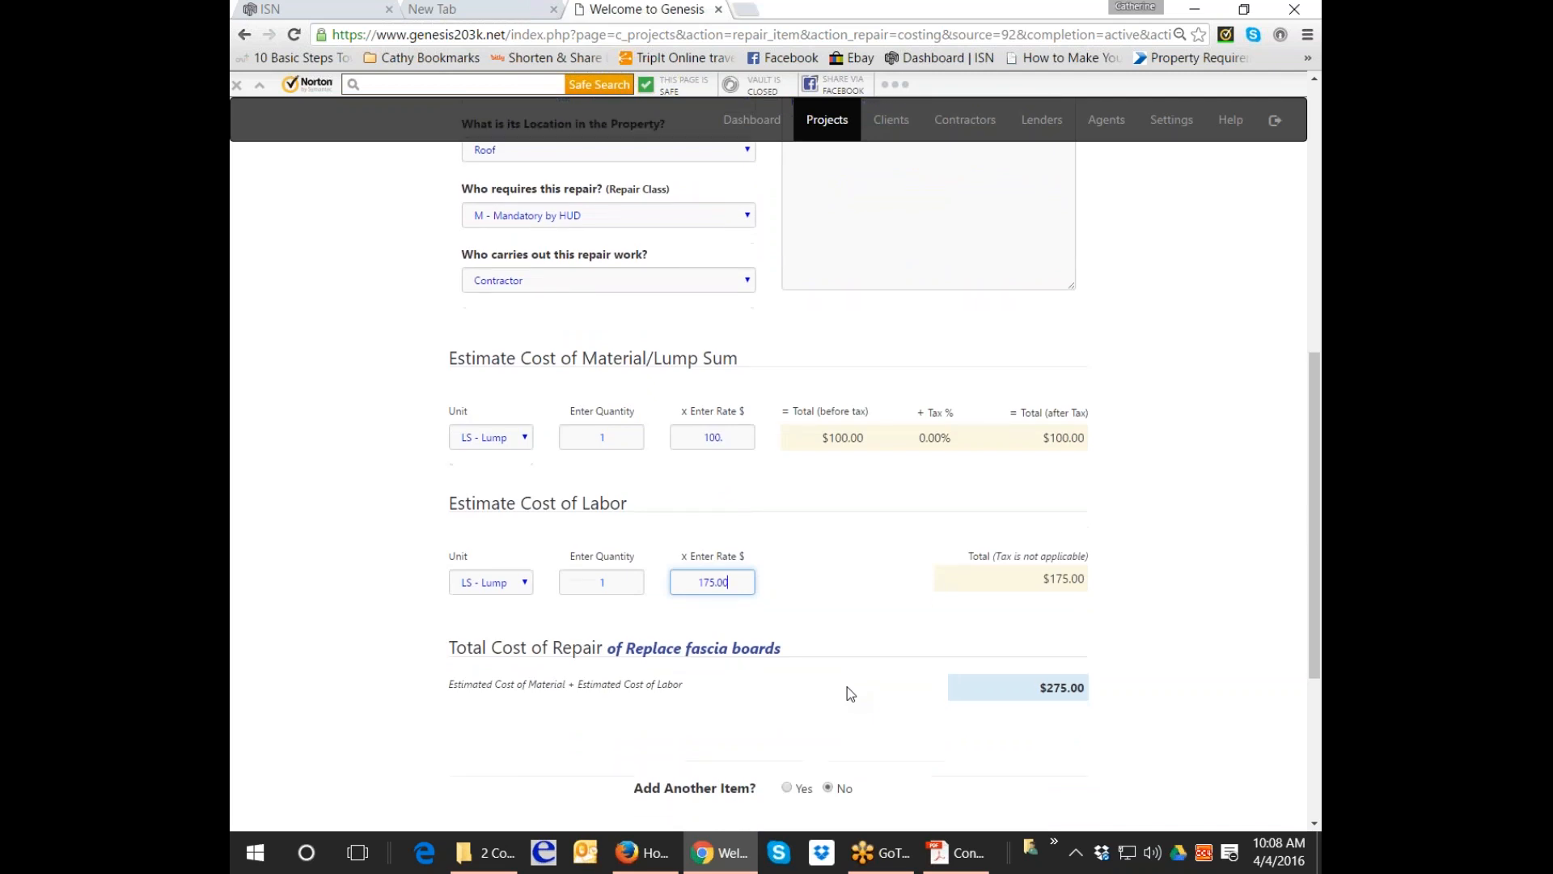
scroll(847, 693, "down", 1)
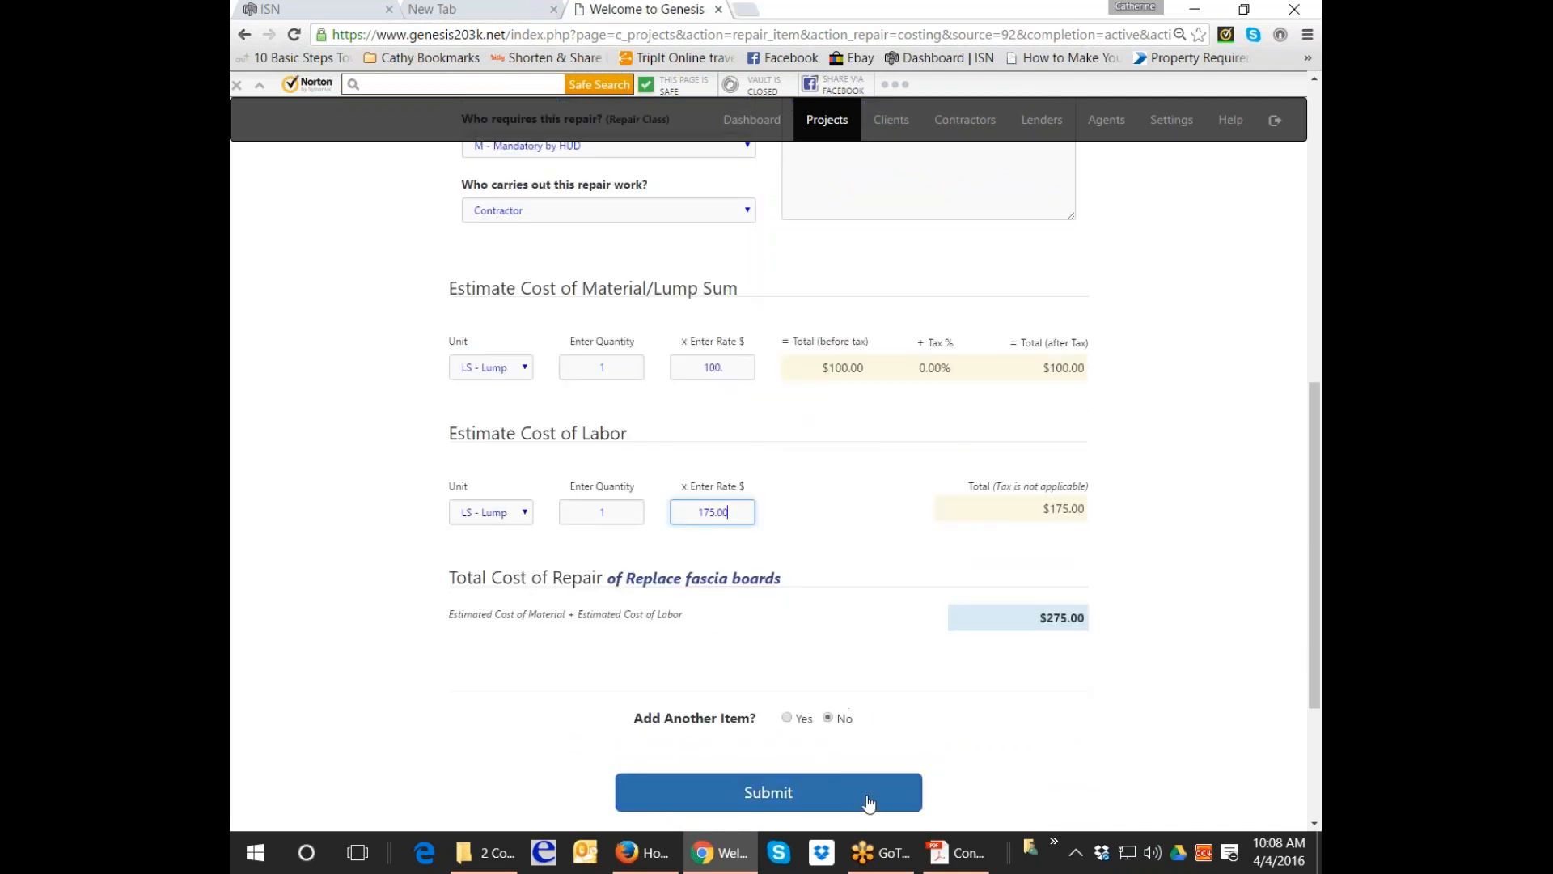
left_click(787, 718)
left_click(779, 793)
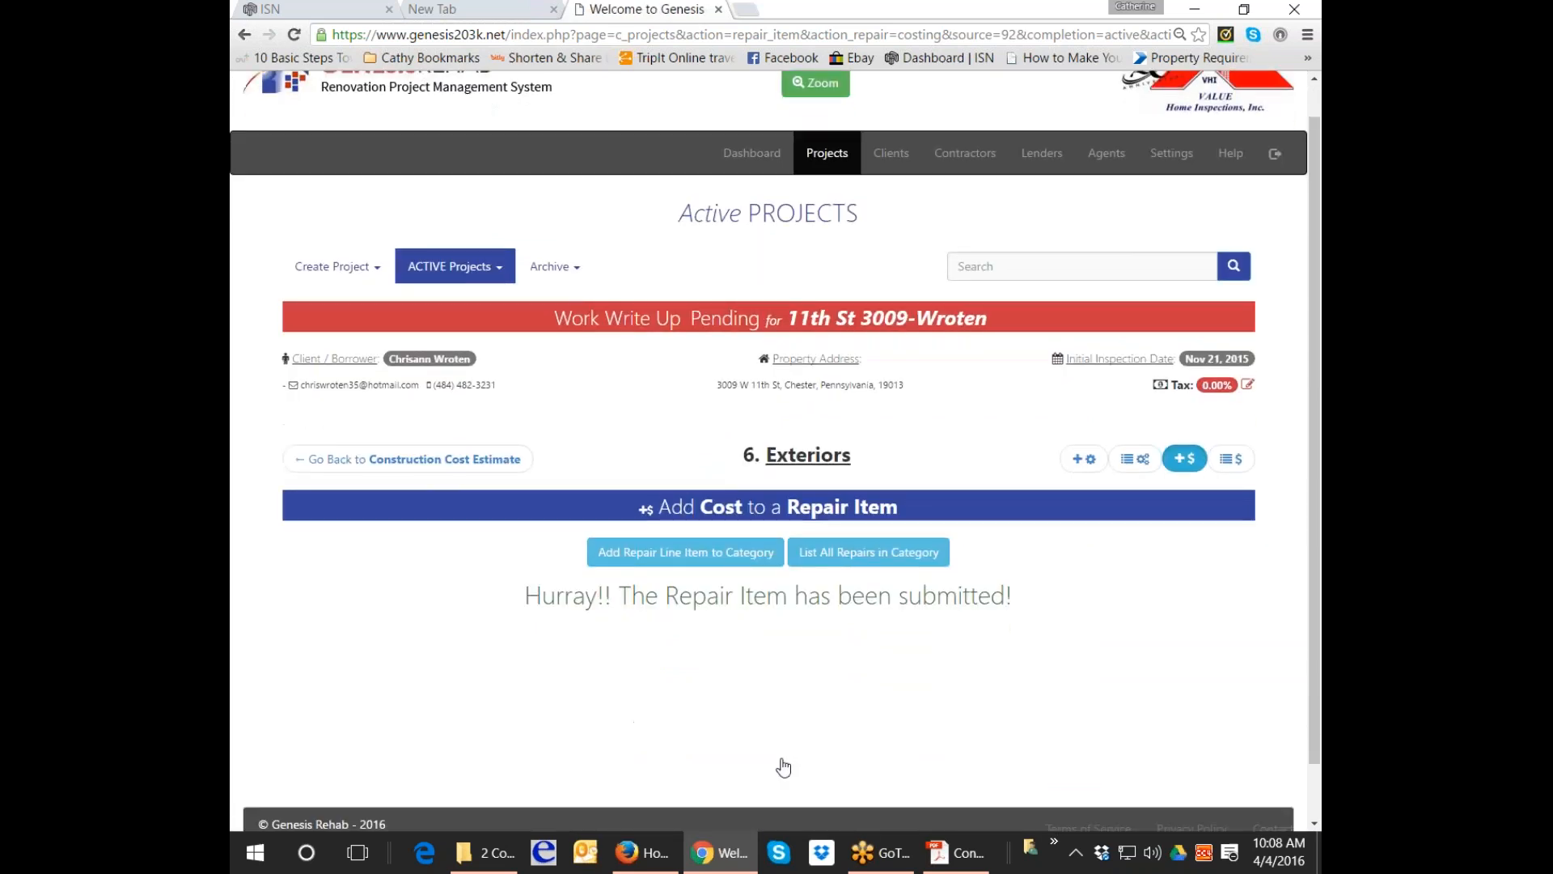
left_click(685, 578)
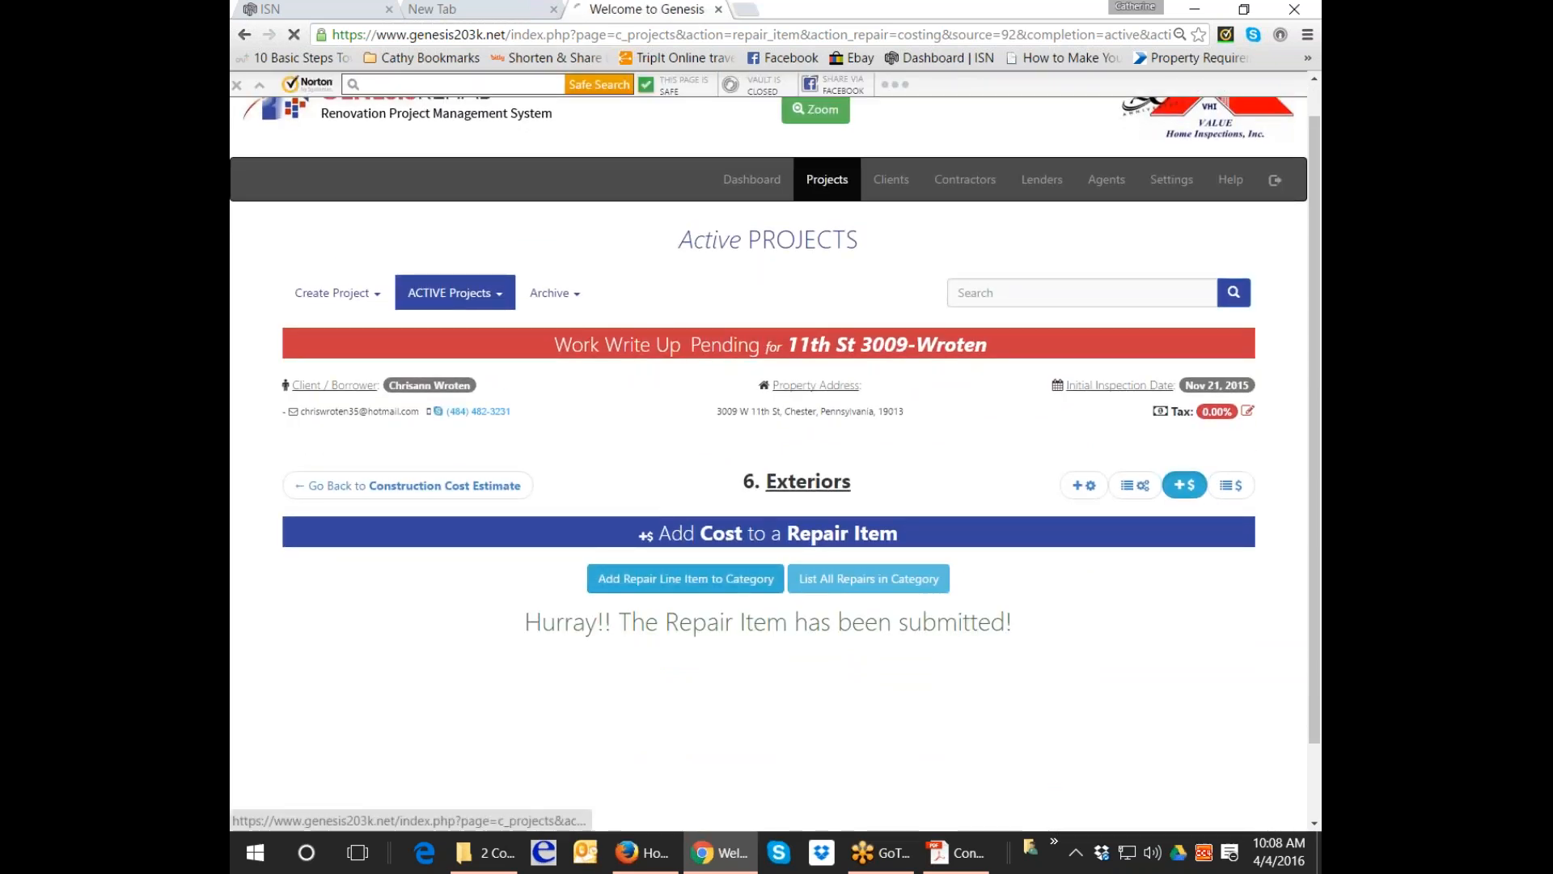
Pick Install handrails from the company's own repair items and submit it for Exteriors.
scroll(739, 576, "down", 2)
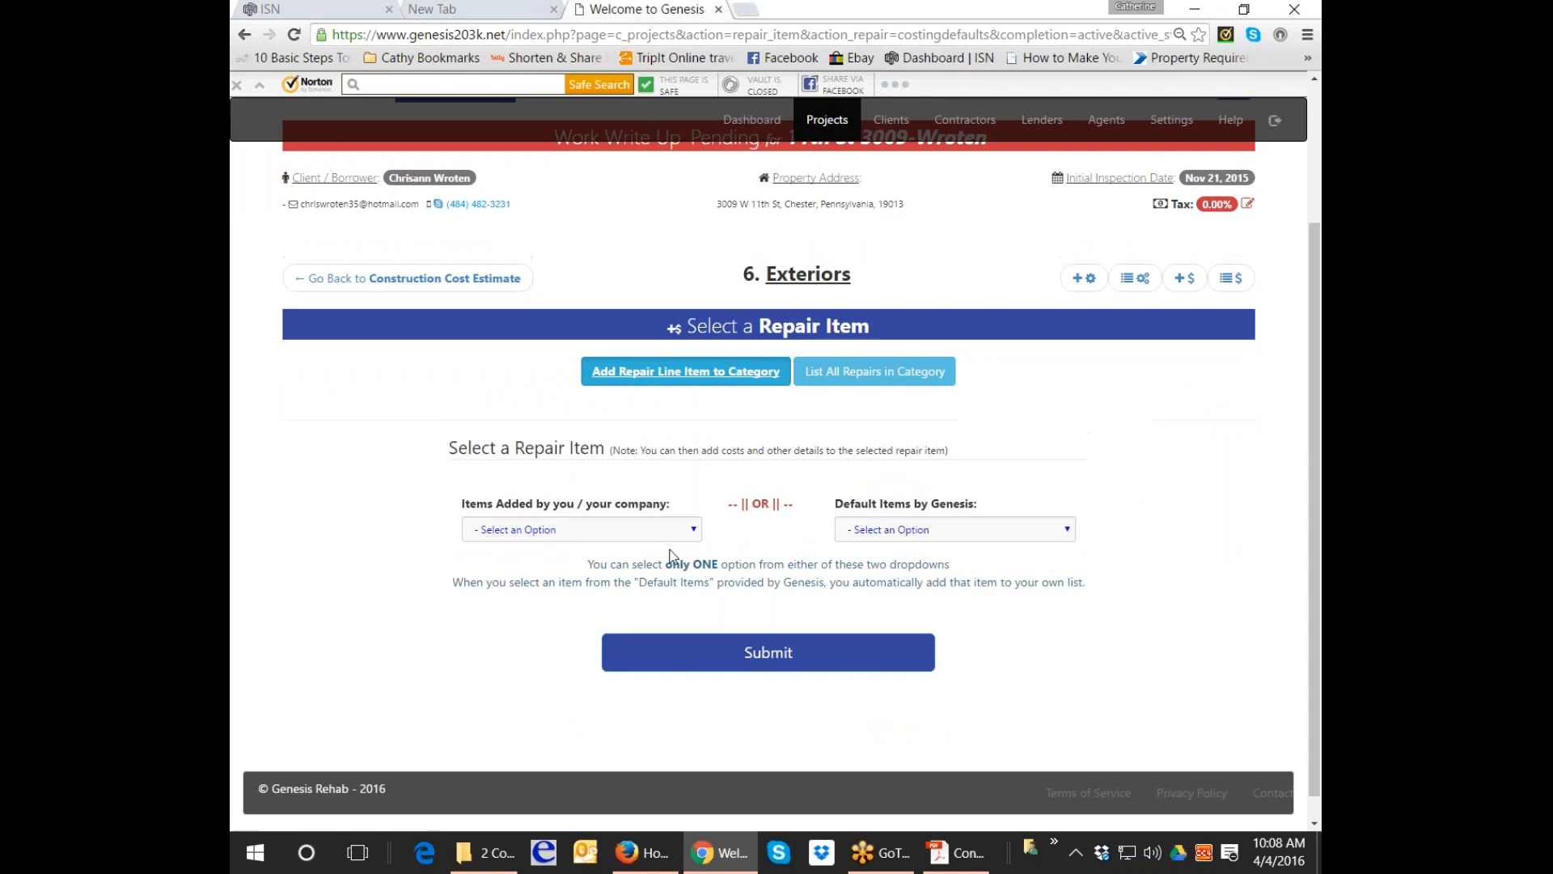
left_click(671, 530)
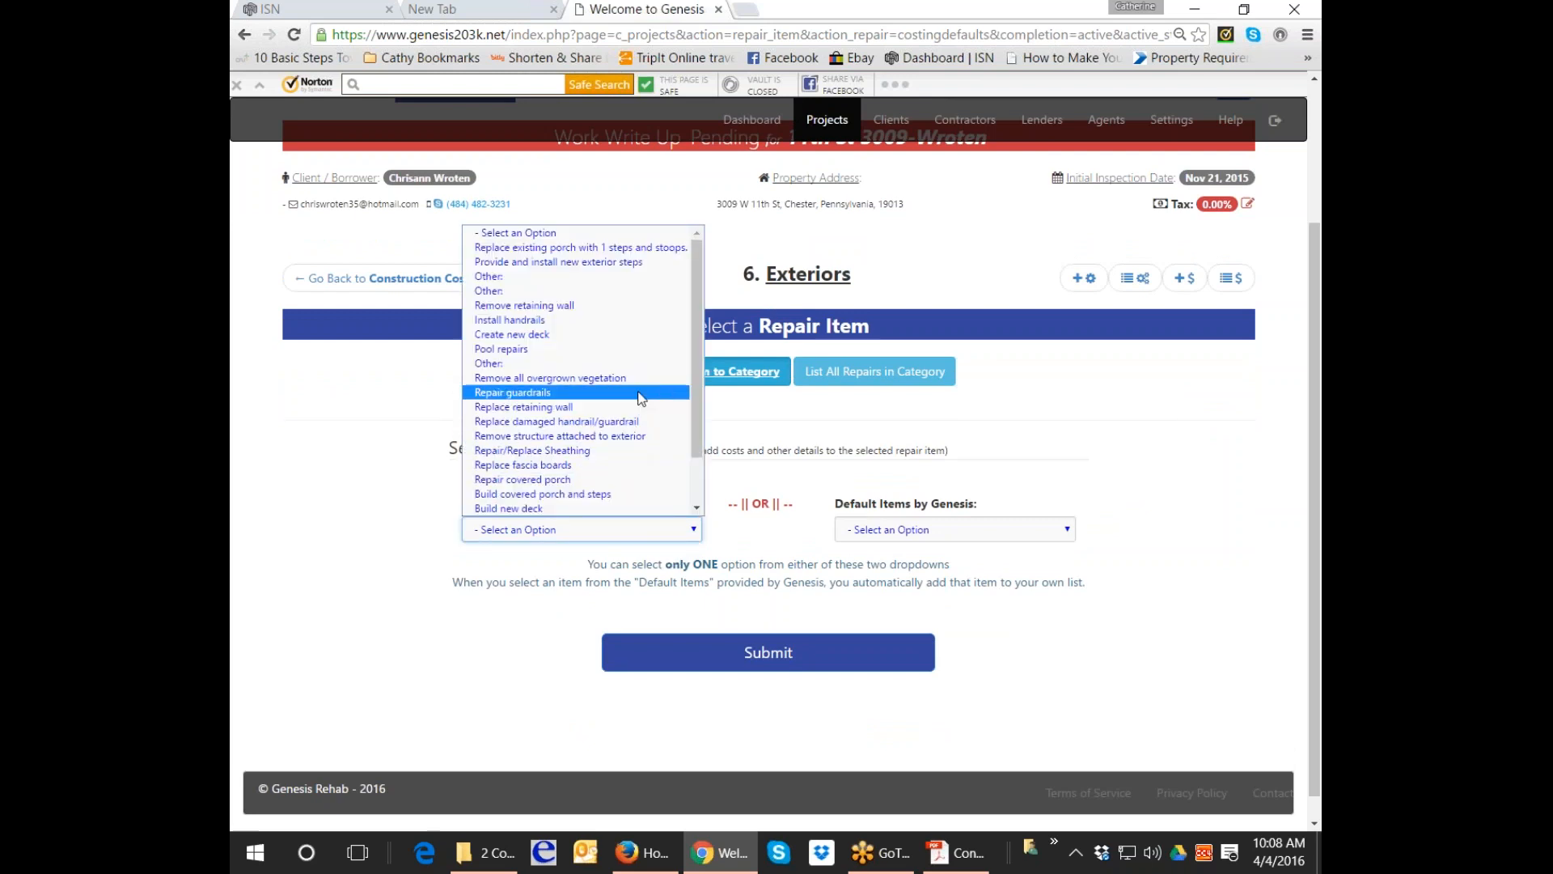
left_click(633, 324)
left_click(751, 661)
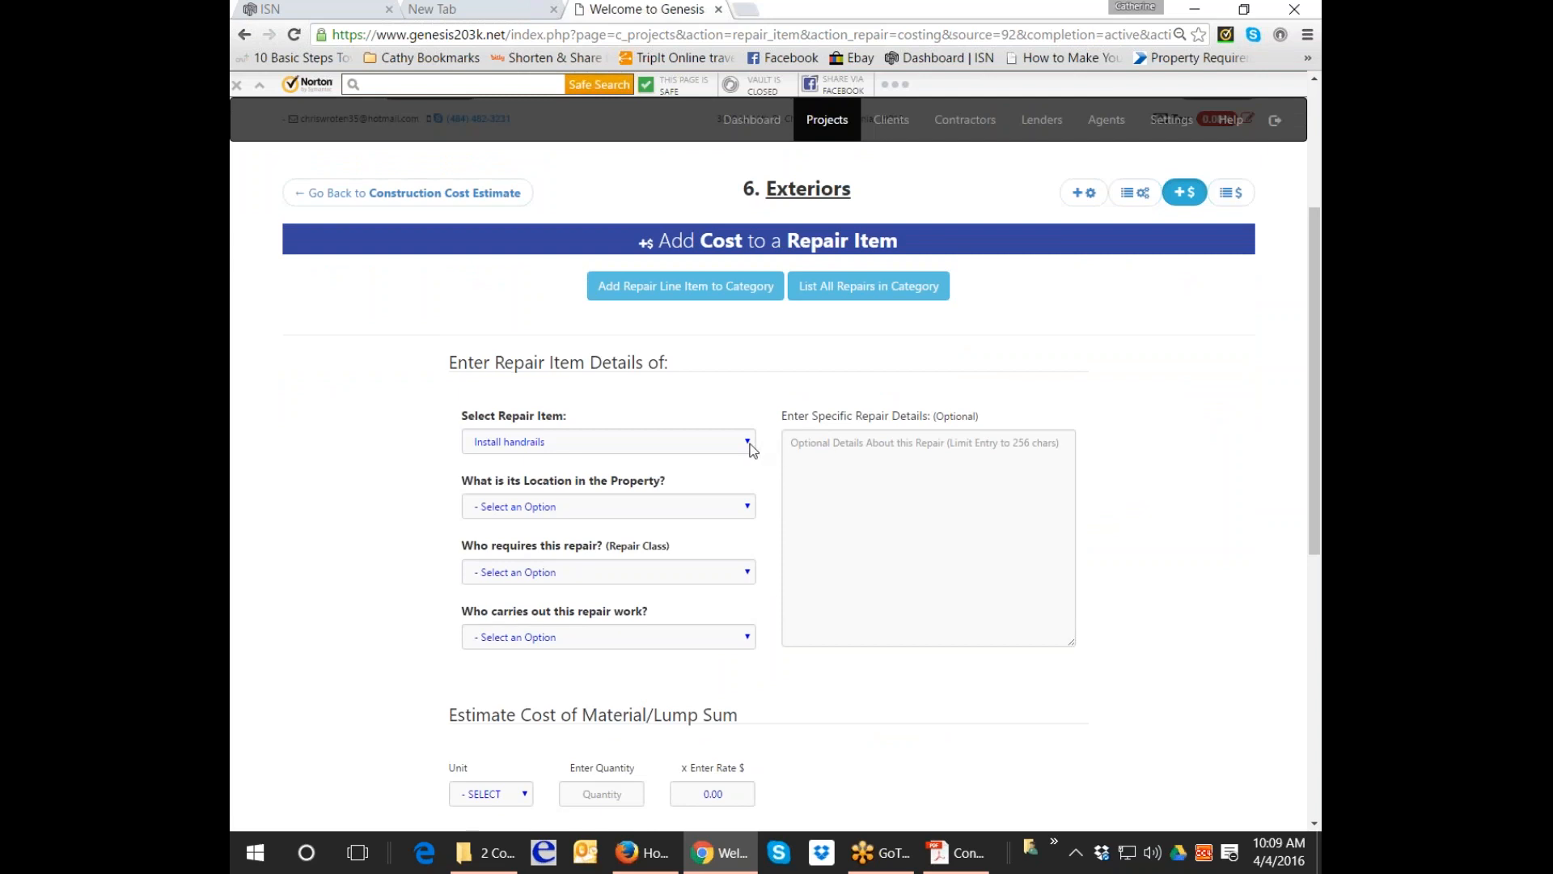
Set location Exterior Rear, repair class M - Mandatory by HUD, performed by a contractor.
left_click(748, 507)
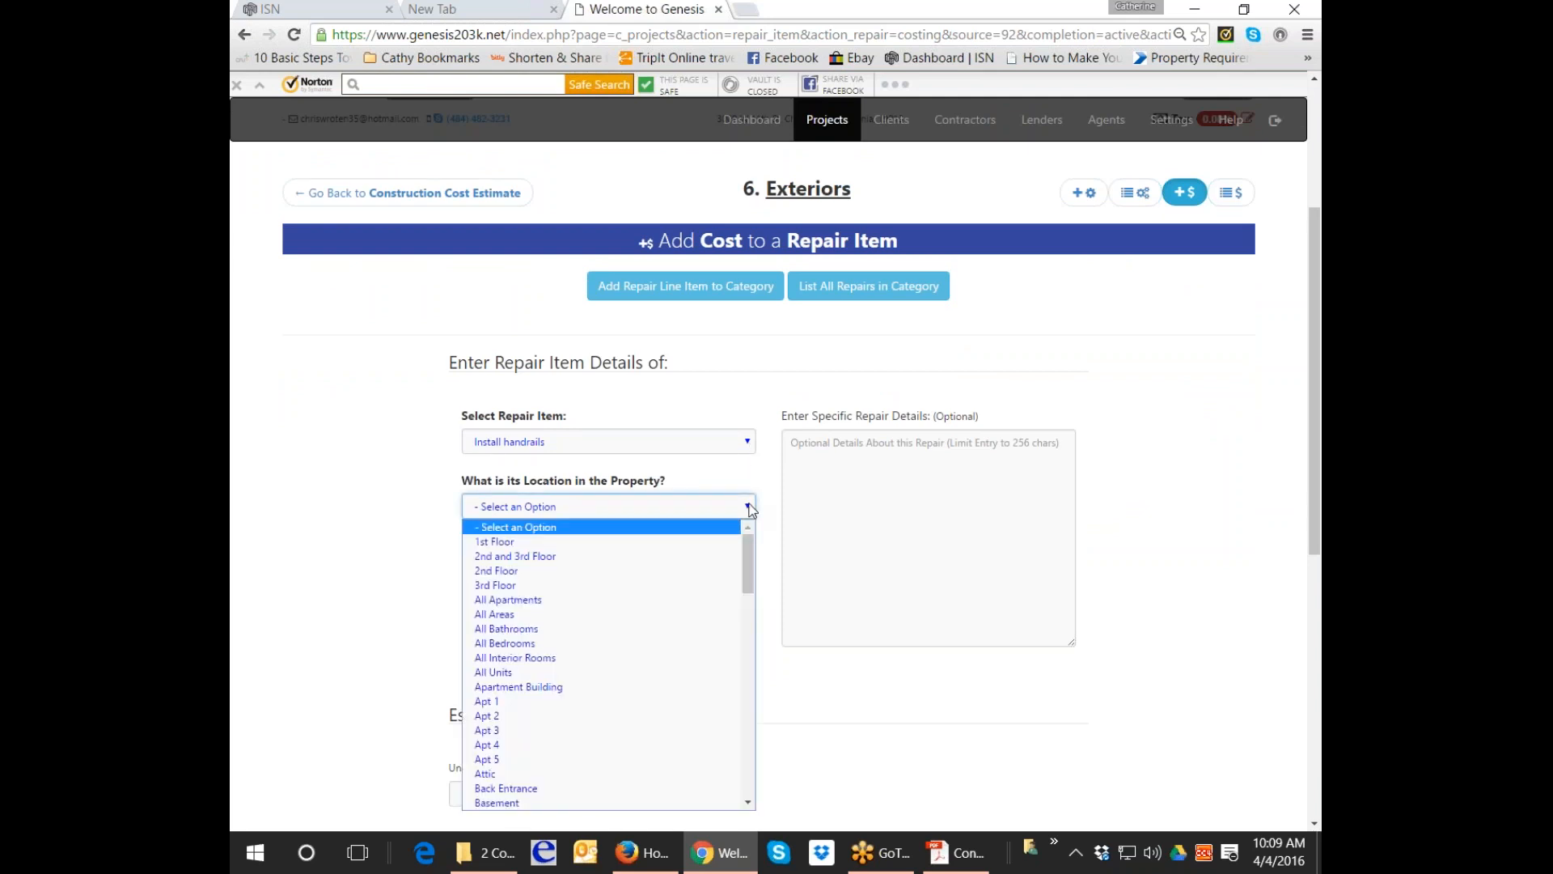
key("e")
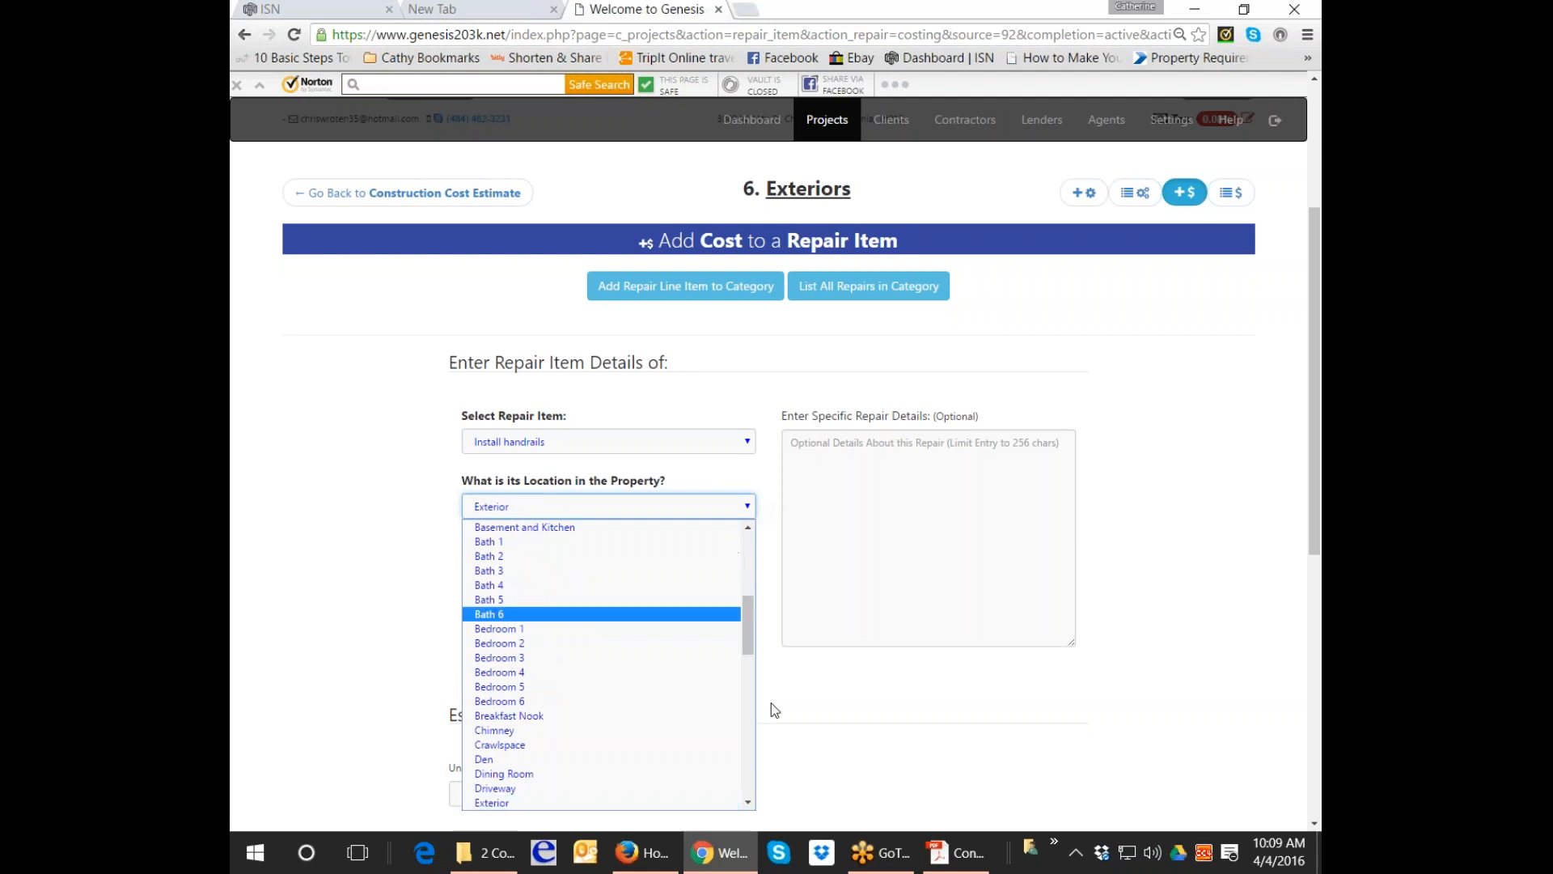
scroll(749, 801, "down", 1)
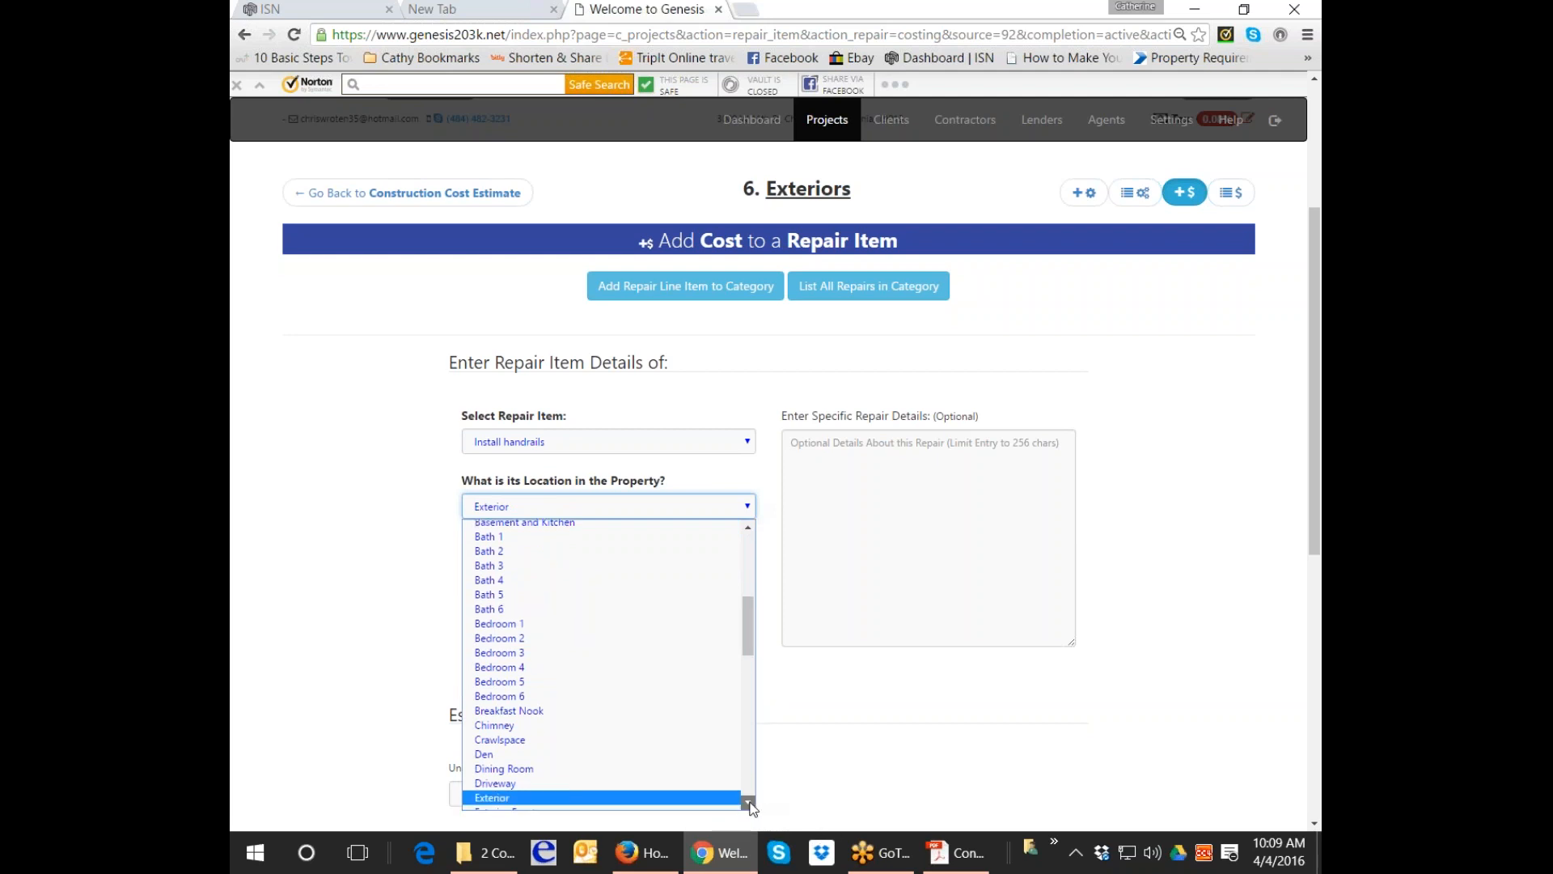
left_click(695, 797)
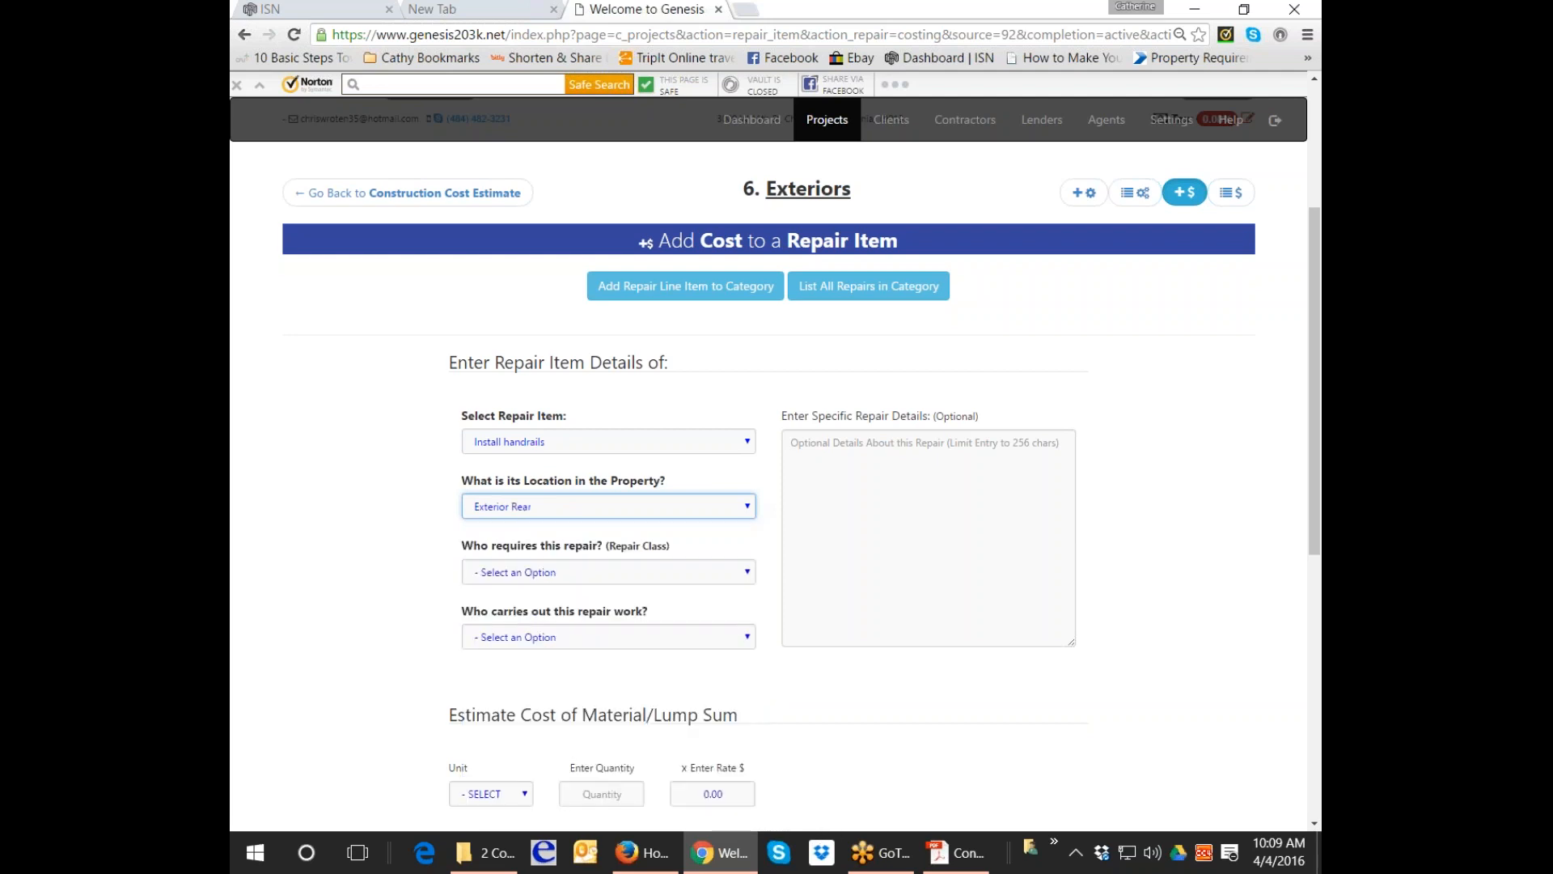
left_click(602, 573)
left_click(600, 621)
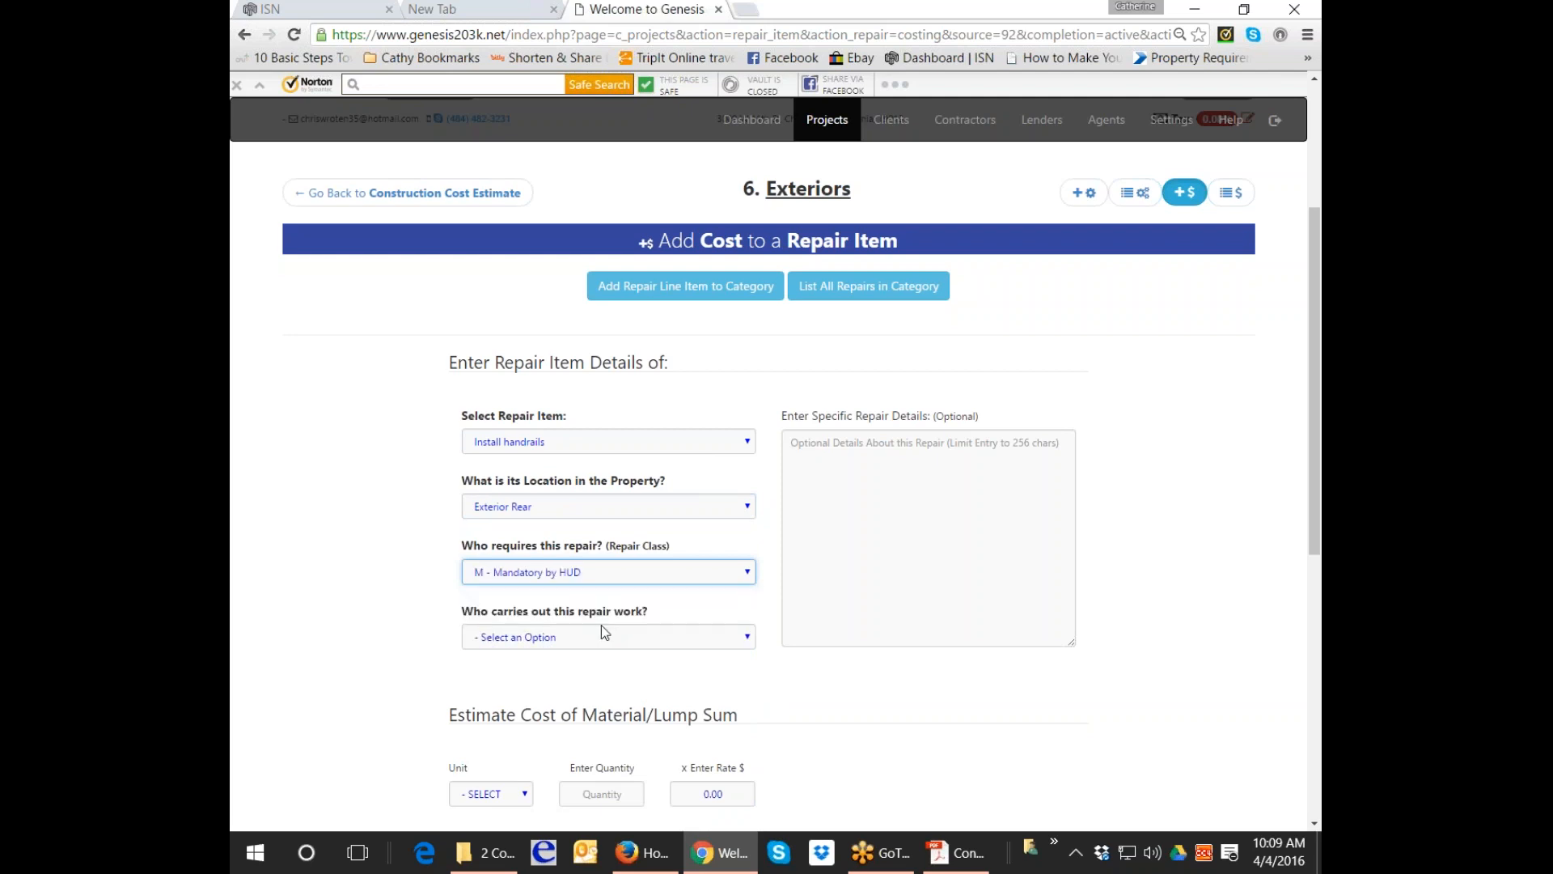
left_click(601, 638)
left_click(596, 687)
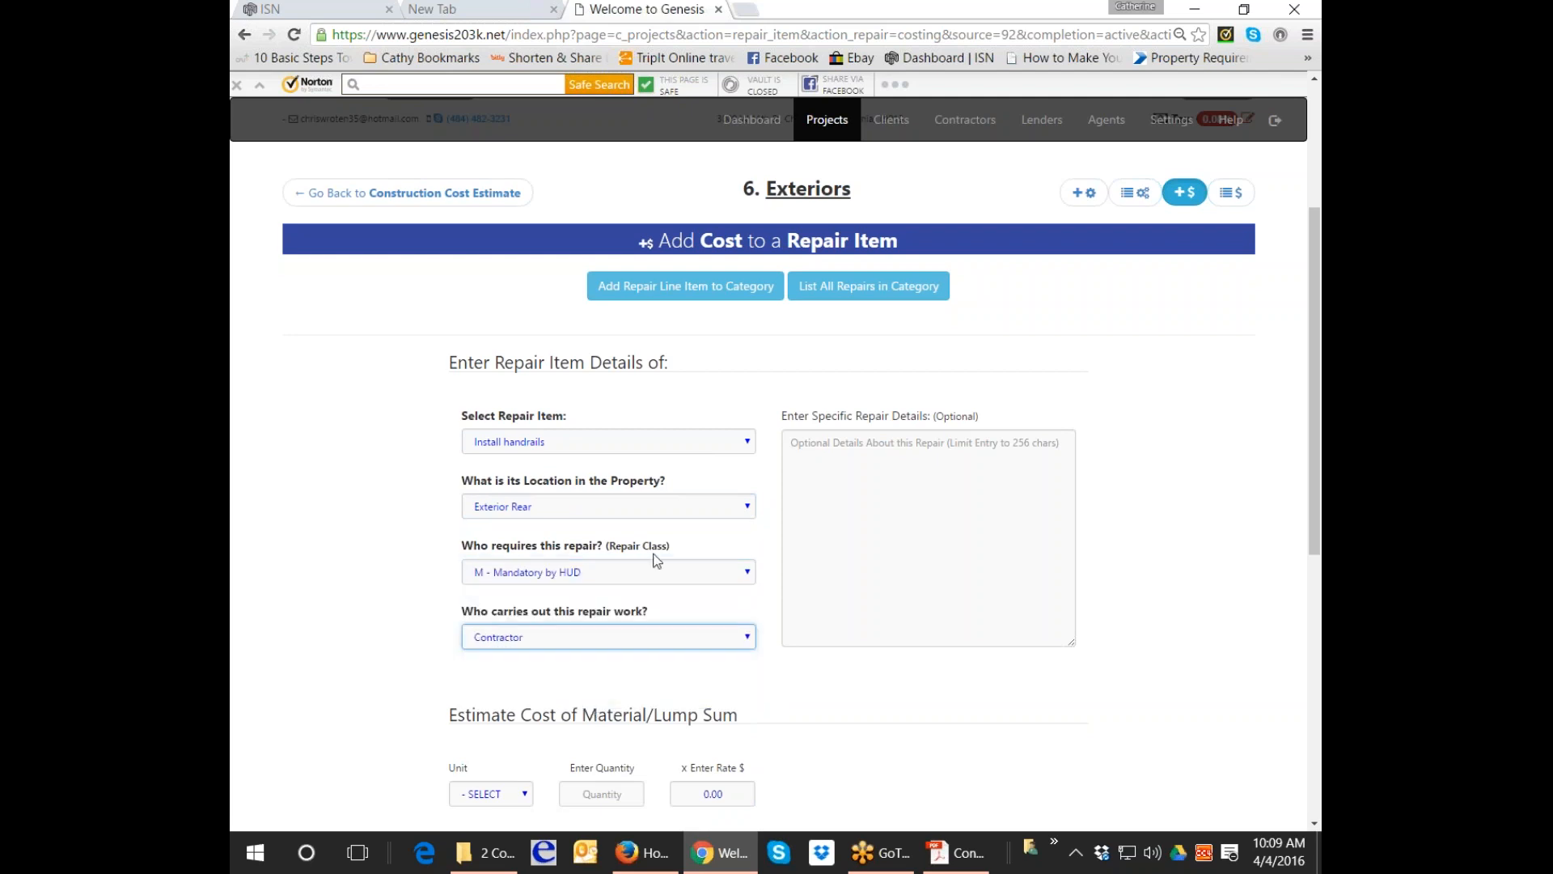
Describe replacing railing top posts with new trex and securing loose or missing balusters, correcting 'terx'.
left_click(869, 490)
type("rE")
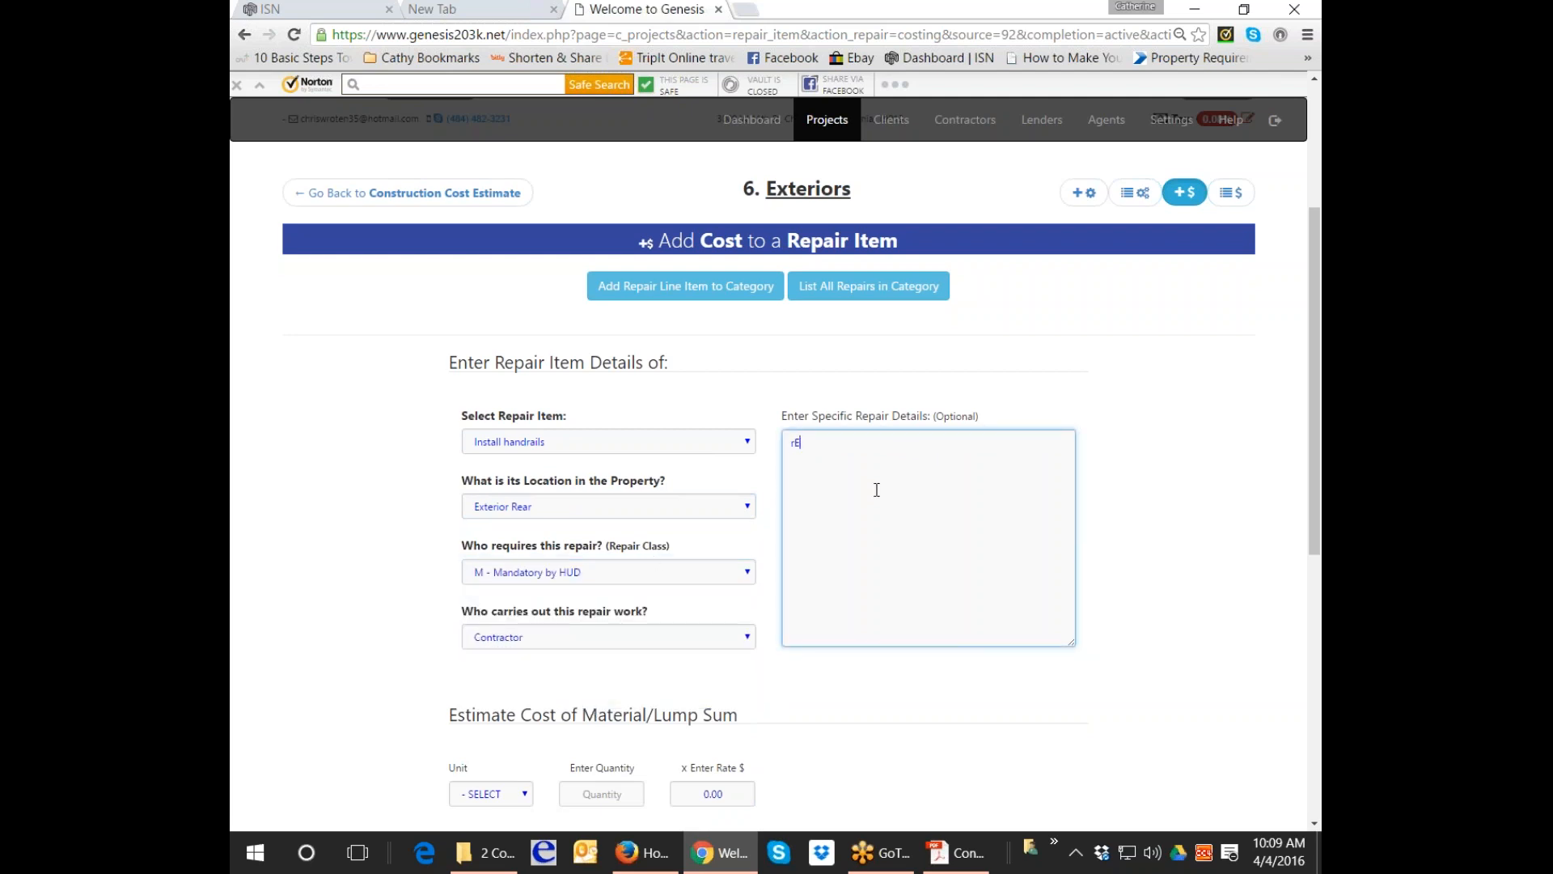
type("PLACE TOP POS")
key("BackSpace")
key("BackSpace")
key("BackSpace")
key("BackSpace")
key("BackSpace")
key("BackSpace")
key("BackSpace")
key("BackSpace")
key("BackSpace")
key("BackSpace")
key("BackSpace")
key("BackSpace")
key("BackSpace")
key("BackSpace")
type("Replace top post of railing with new terx ")
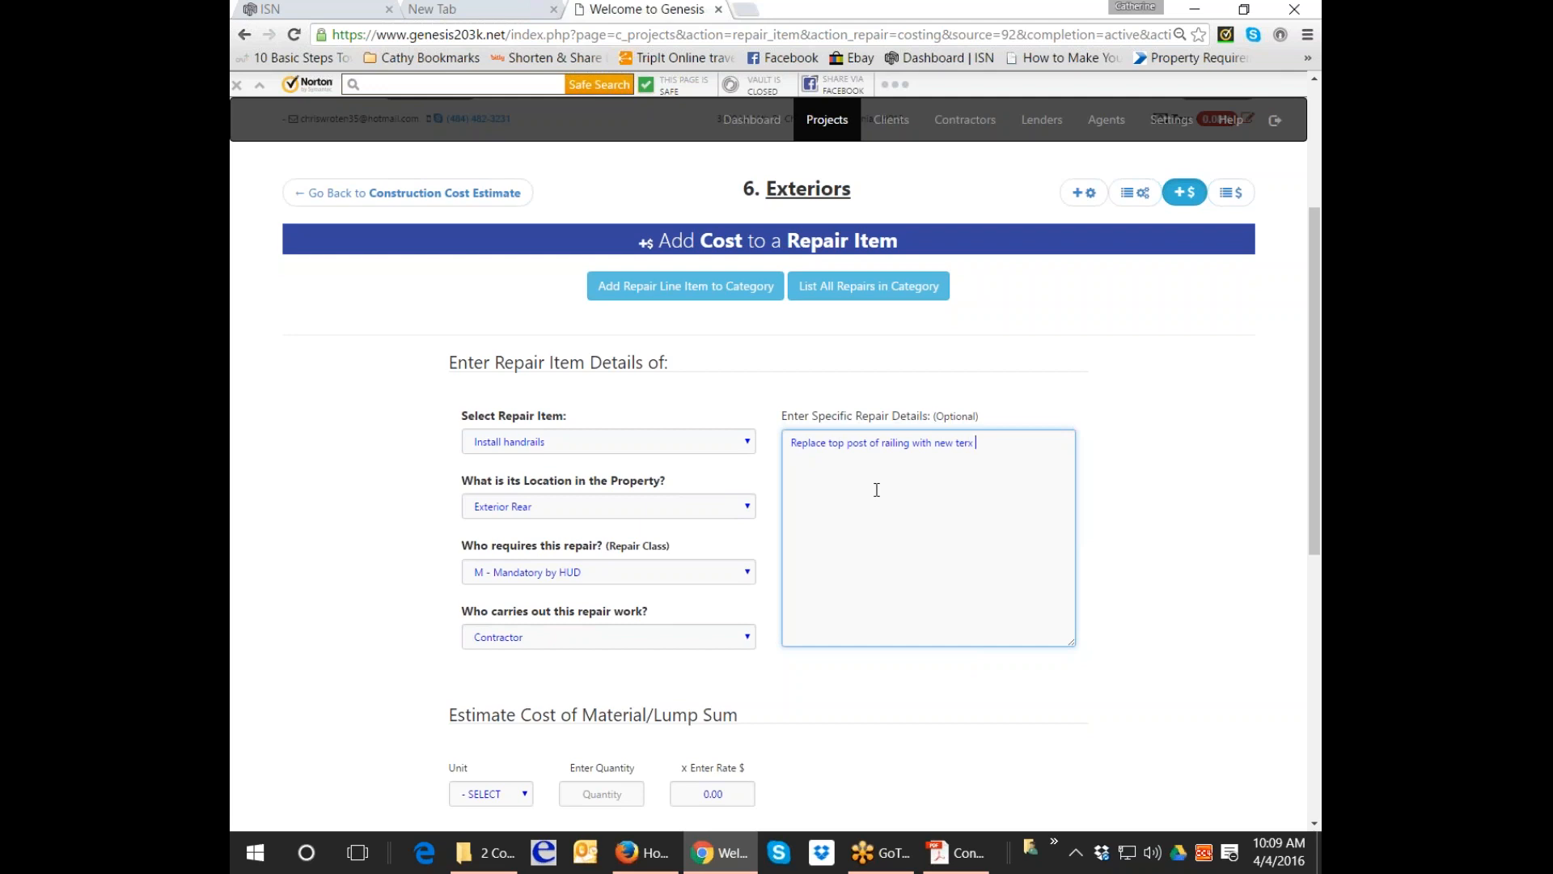
type("at all sections,")
right_click(961, 443)
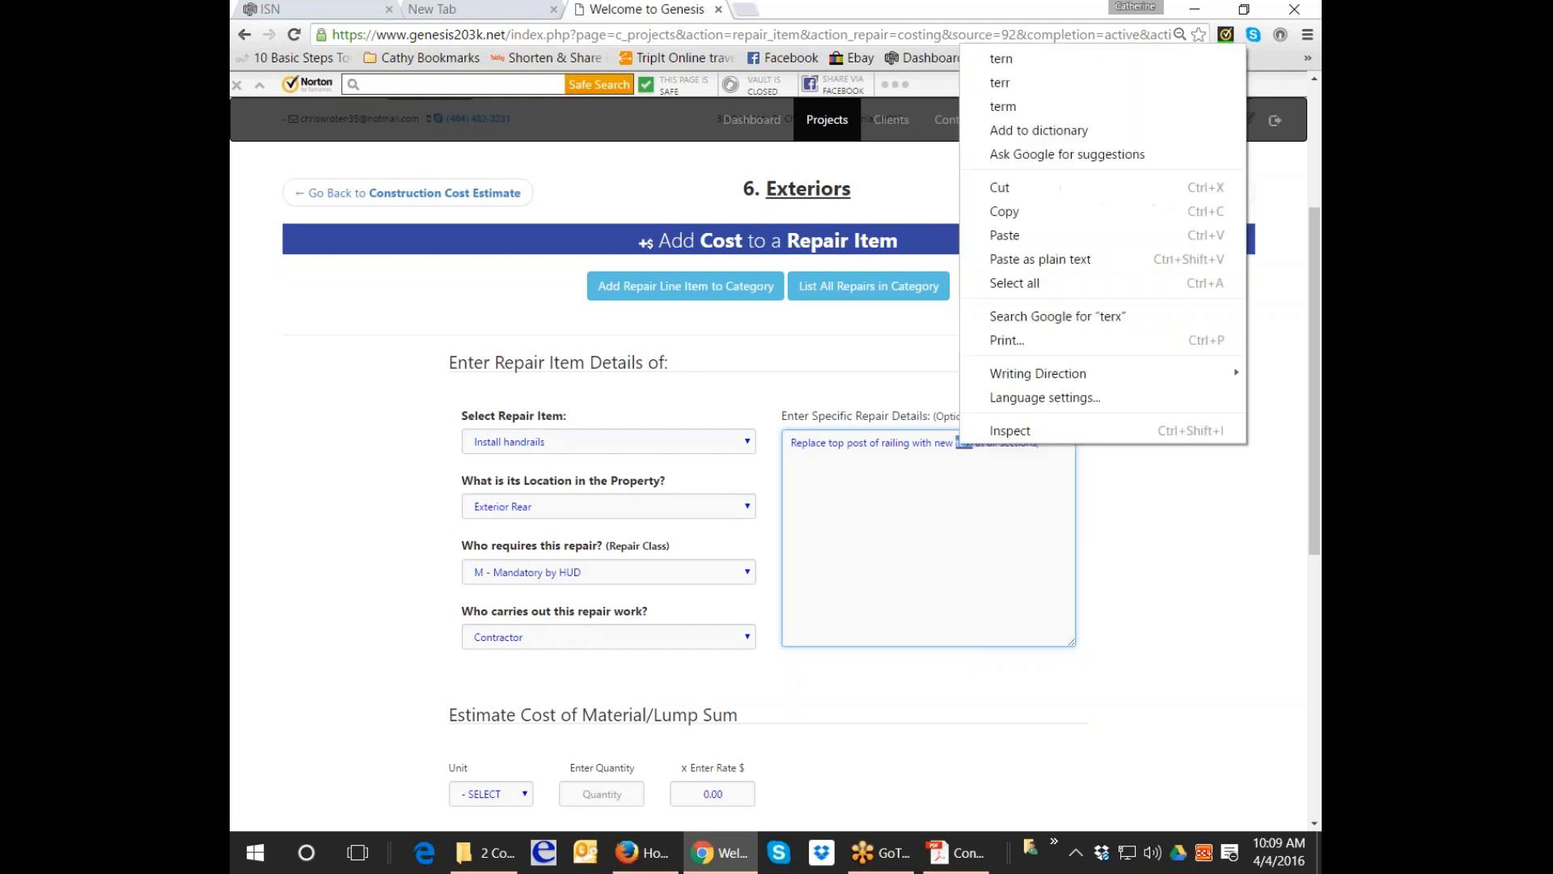
left_click(963, 444)
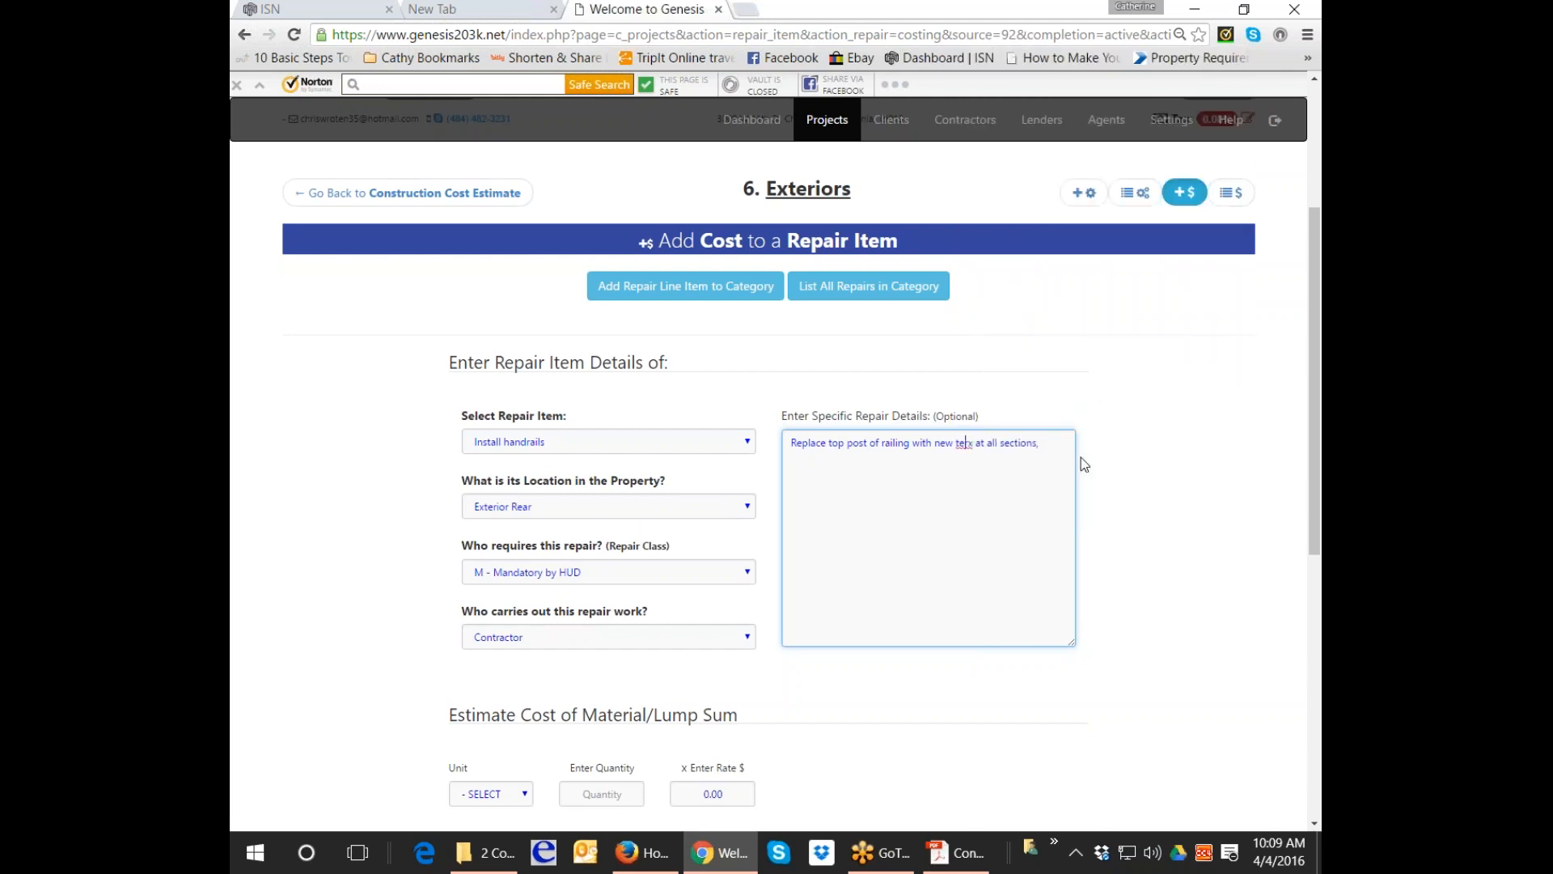
key("Delete")
key("Right")
type("e")
left_click(1045, 453)
type("replace /secure loose and missing balusters and rooted wood railings")
scroll(1046, 453, "down", 2)
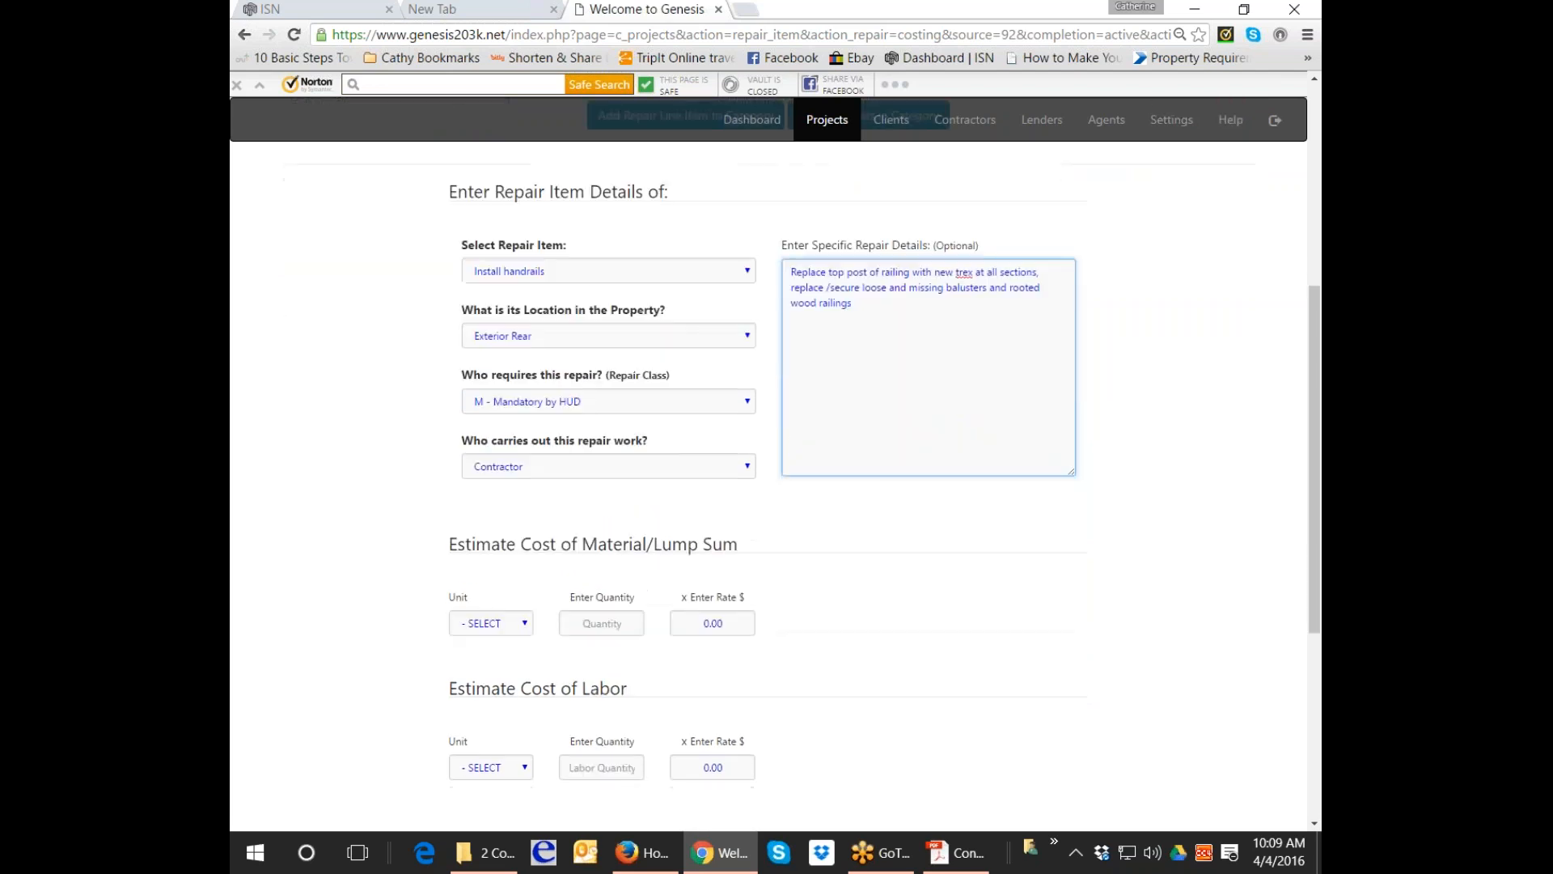
Set the material cost to lump sum, quantity 1, rate 350.
left_click(490, 623)
key("l")
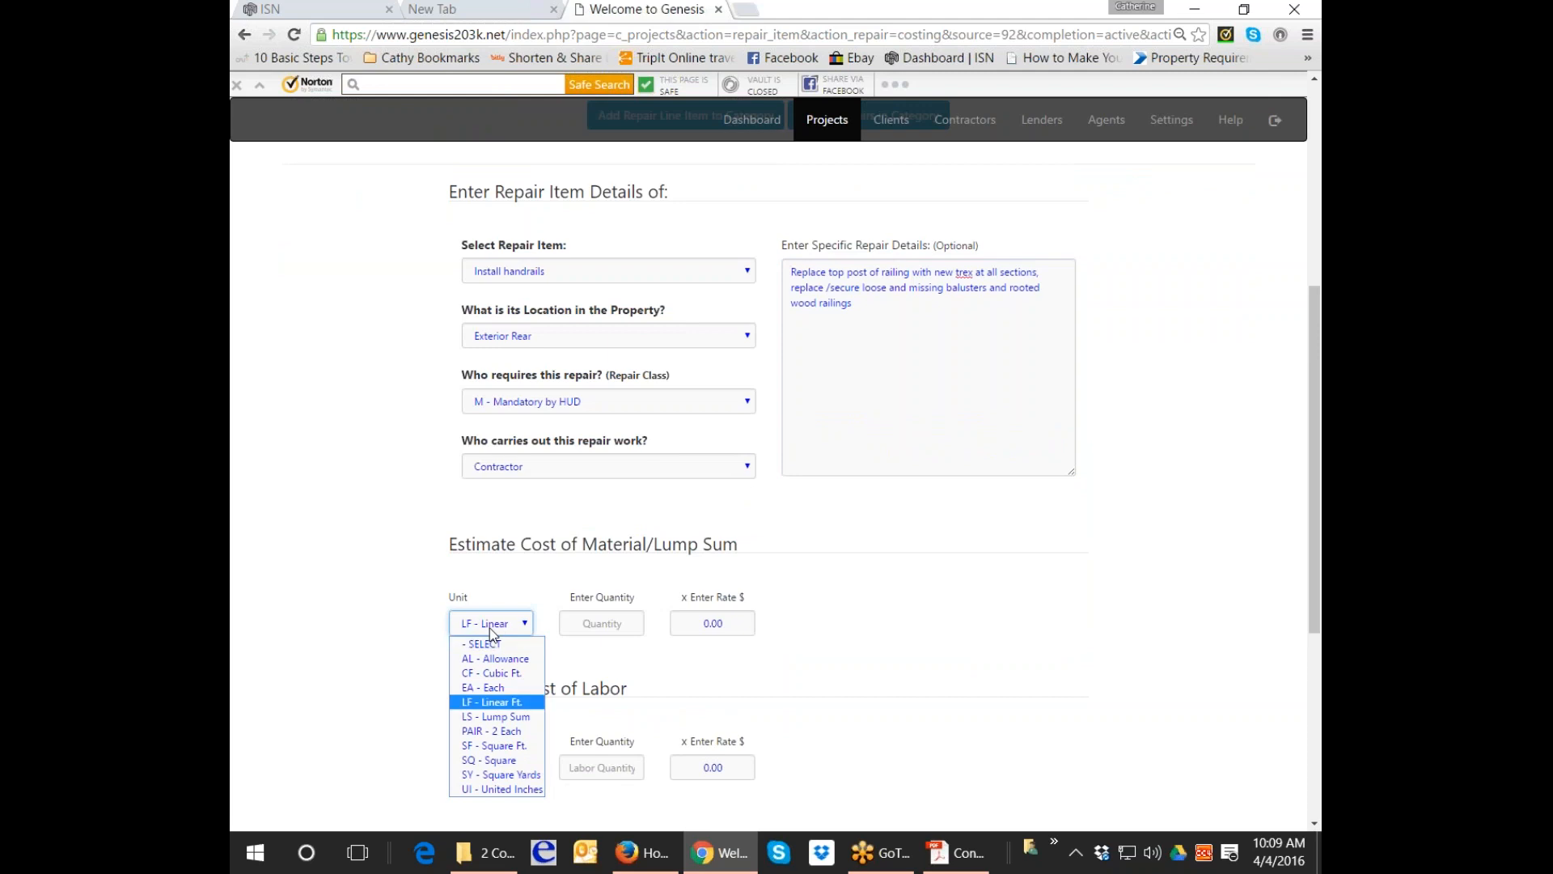
key("l")
key("Return")
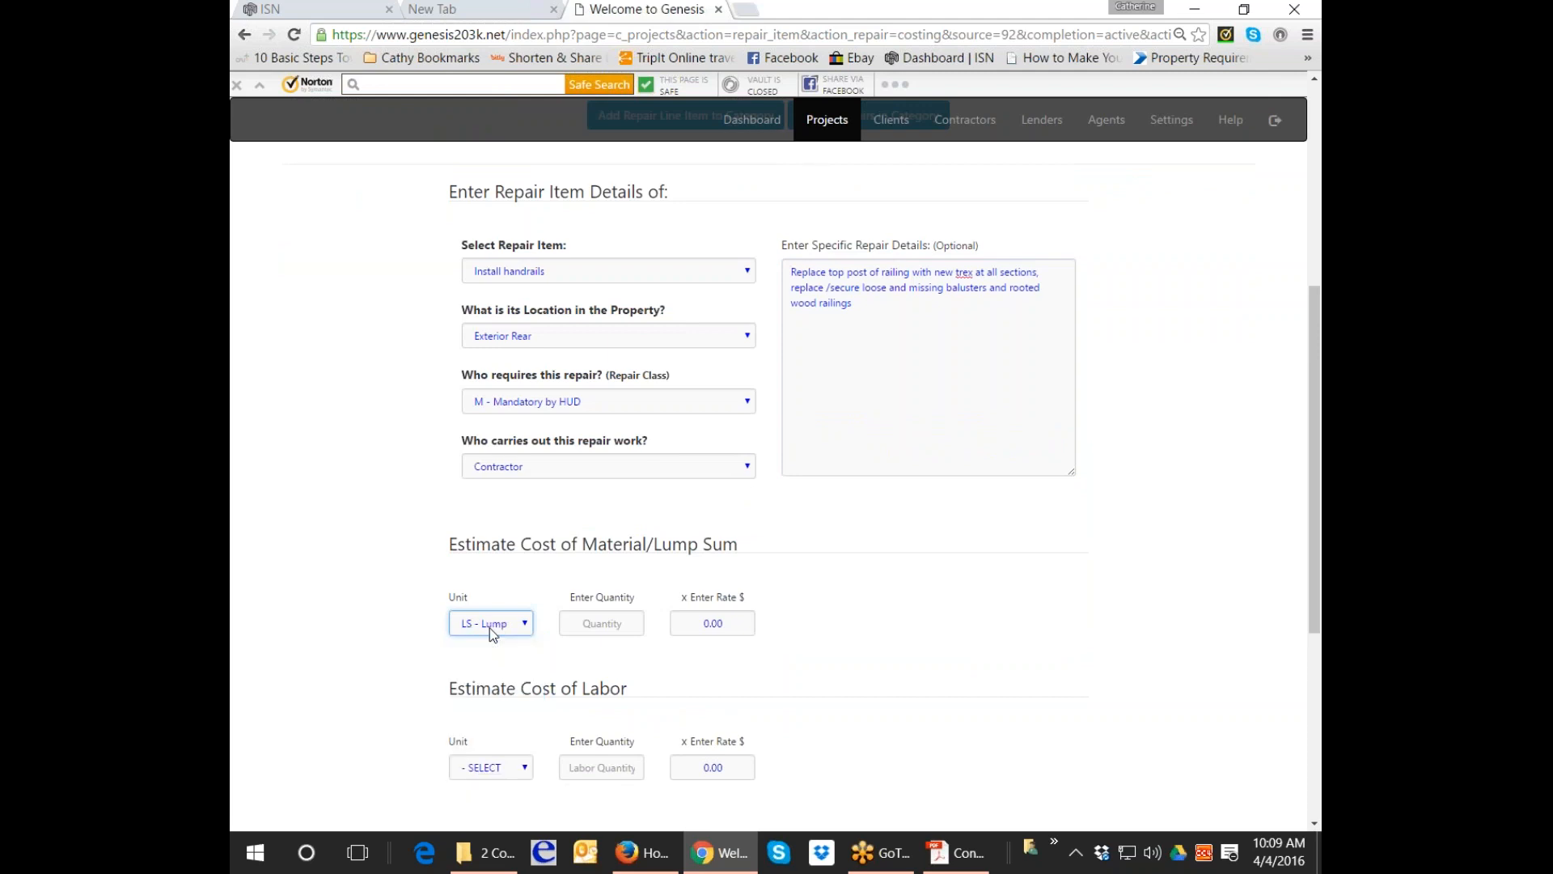
key("Tab")
type("1")
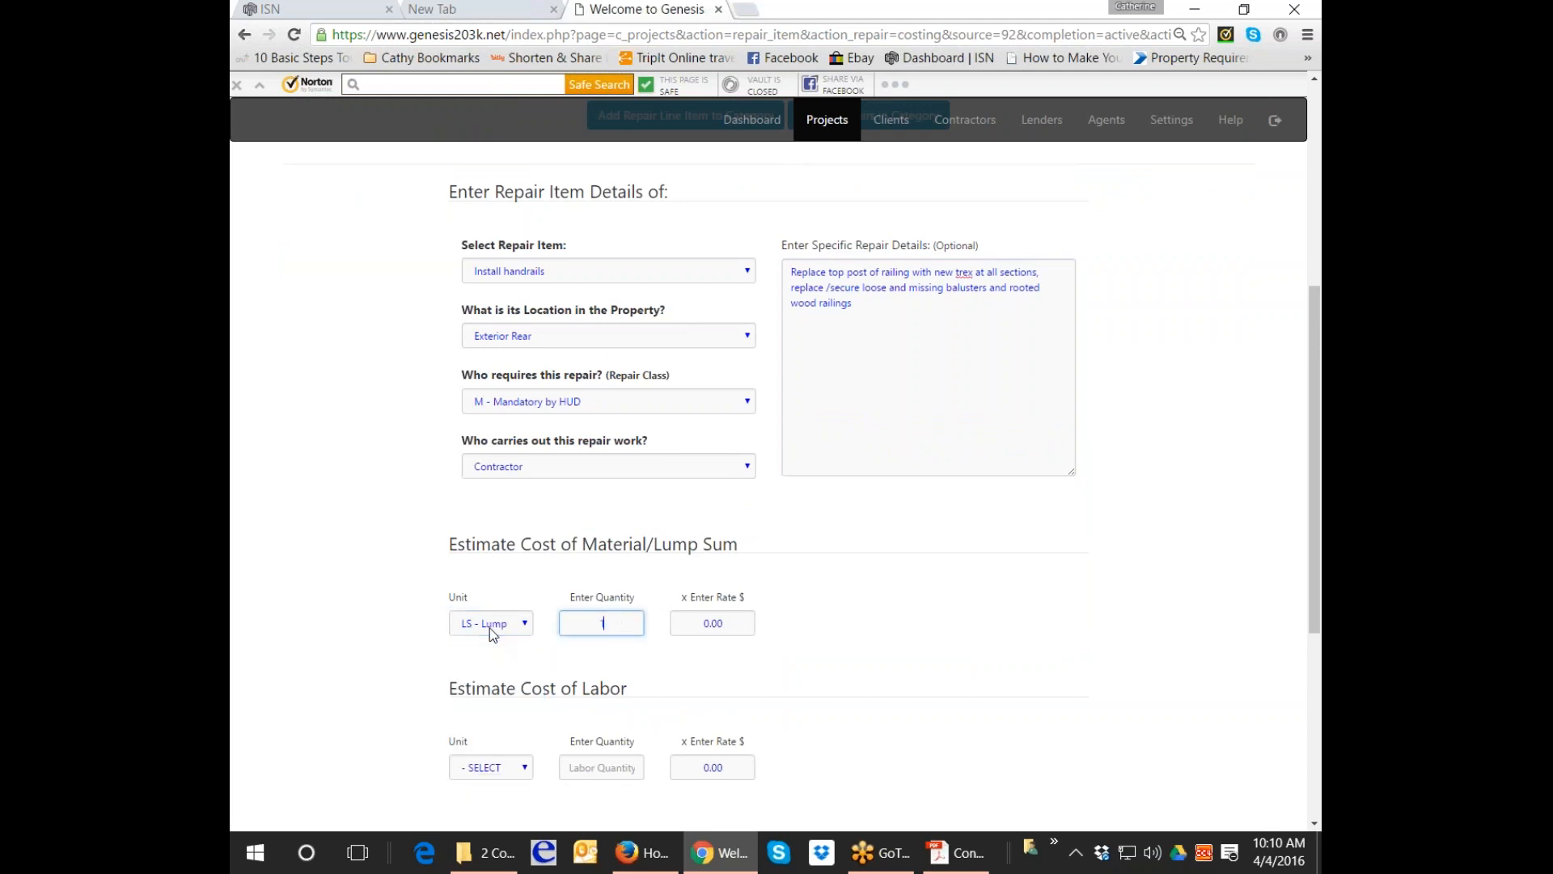
key("Tab")
type("350")
Set labor to lump sum, quantity 1, rate 650, and submit the handrail repair.
key("Tab")
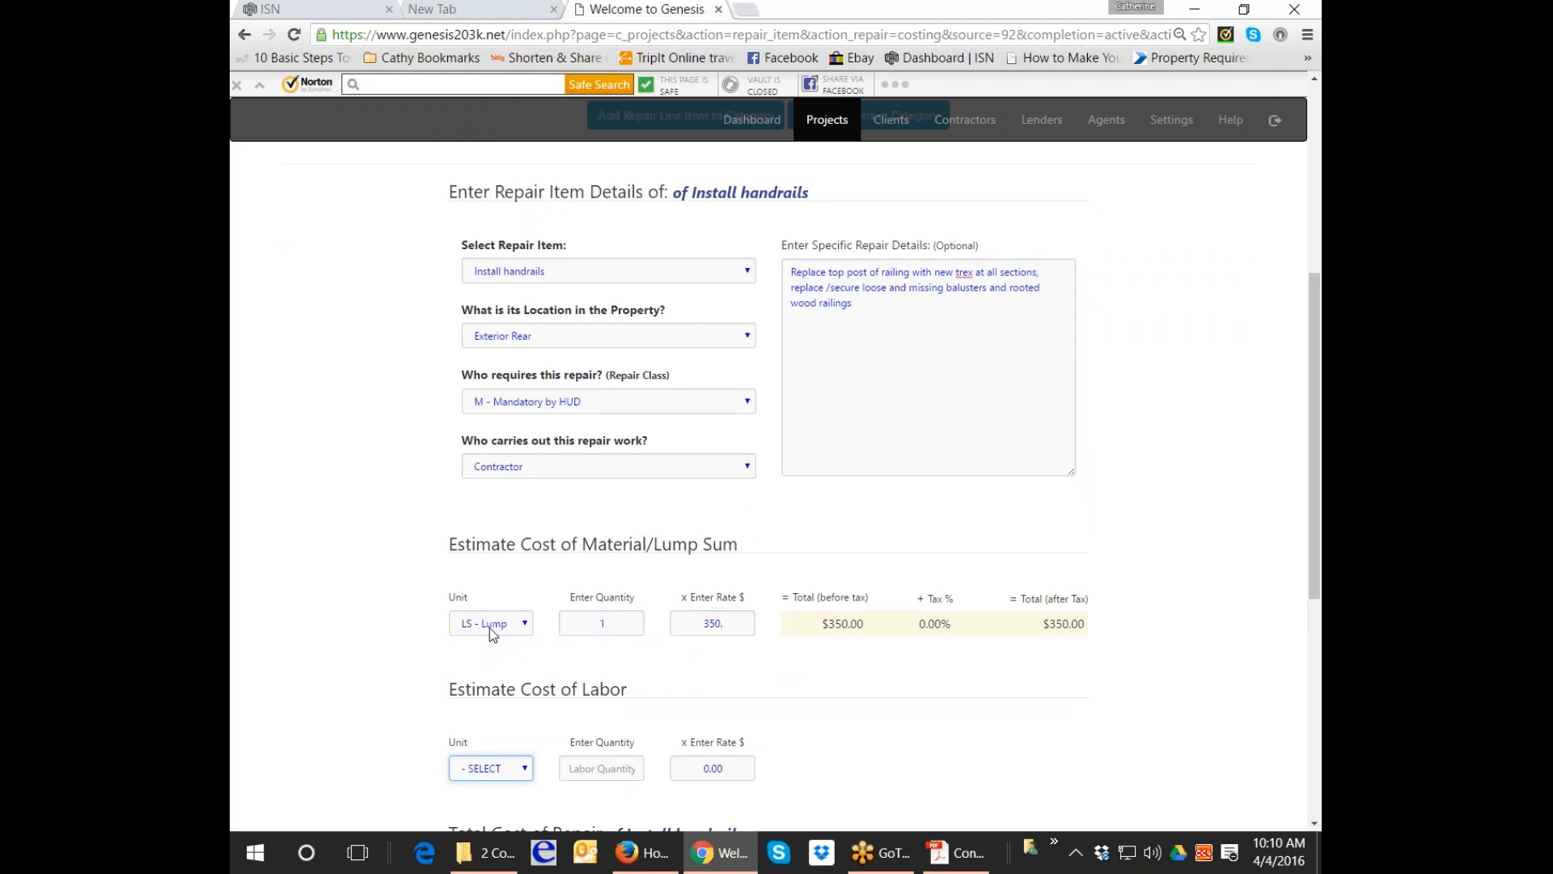
key("Tab")
key("shift+Tab")
type("ls")
key("Tab")
type("1")
key("Tab")
type("650")
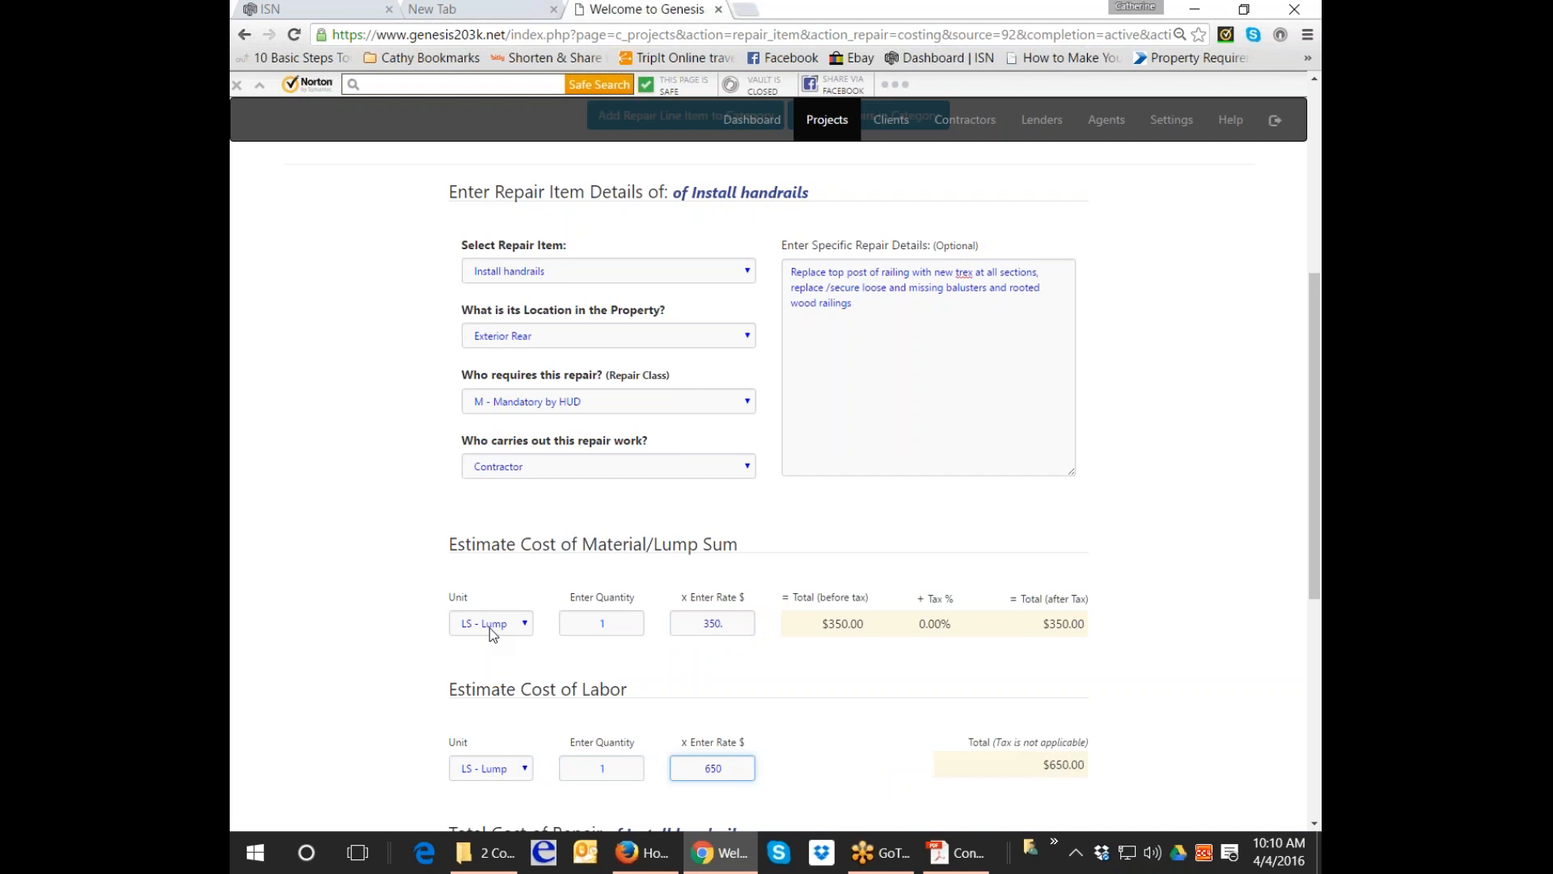
key("Tab")
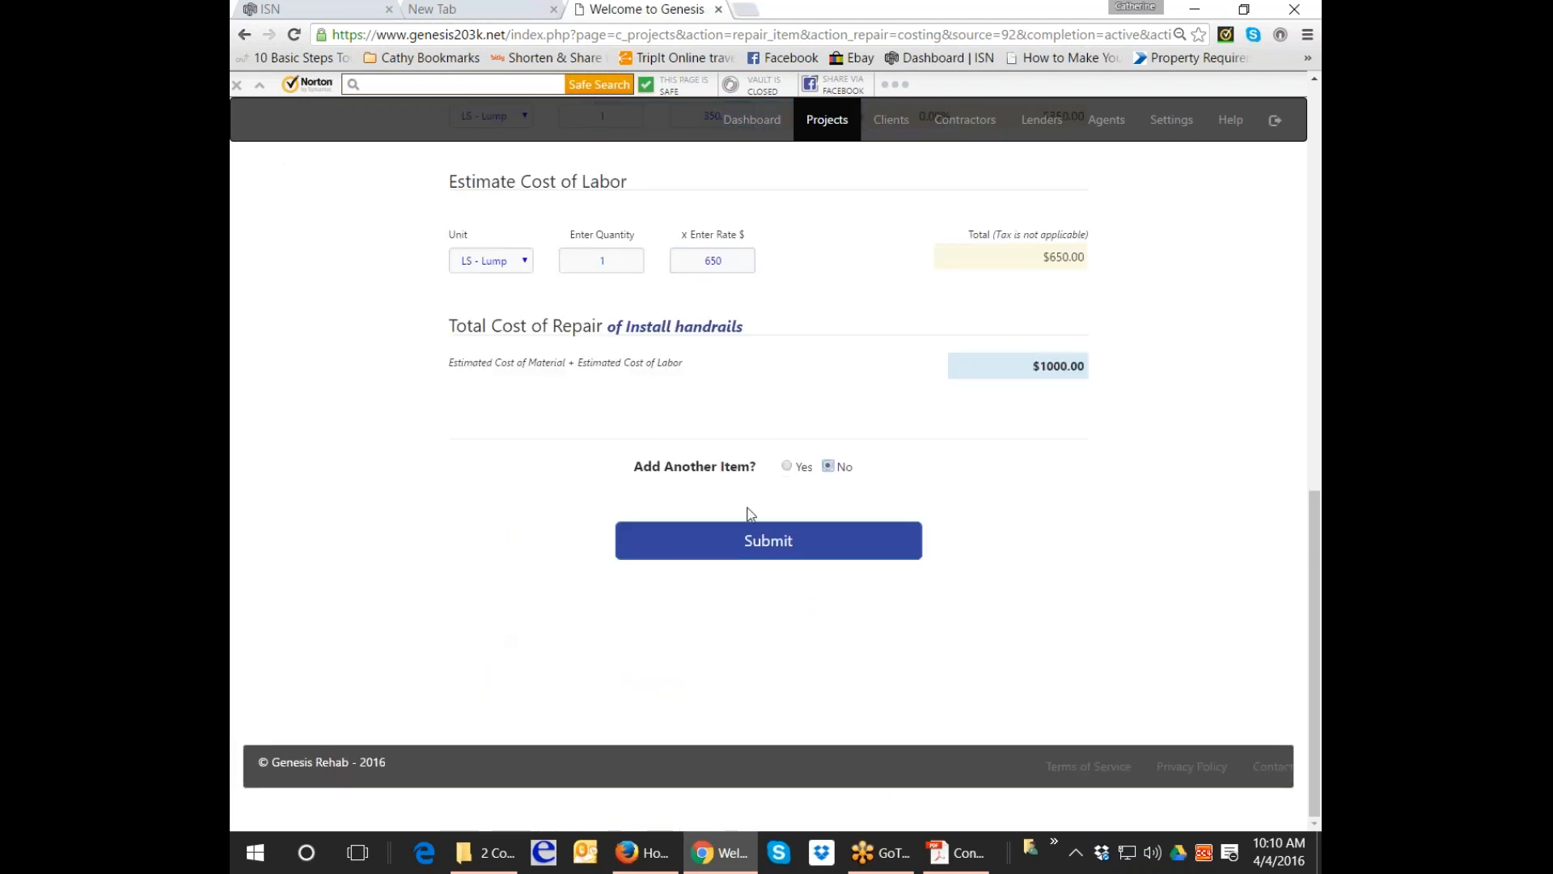
left_click(821, 554)
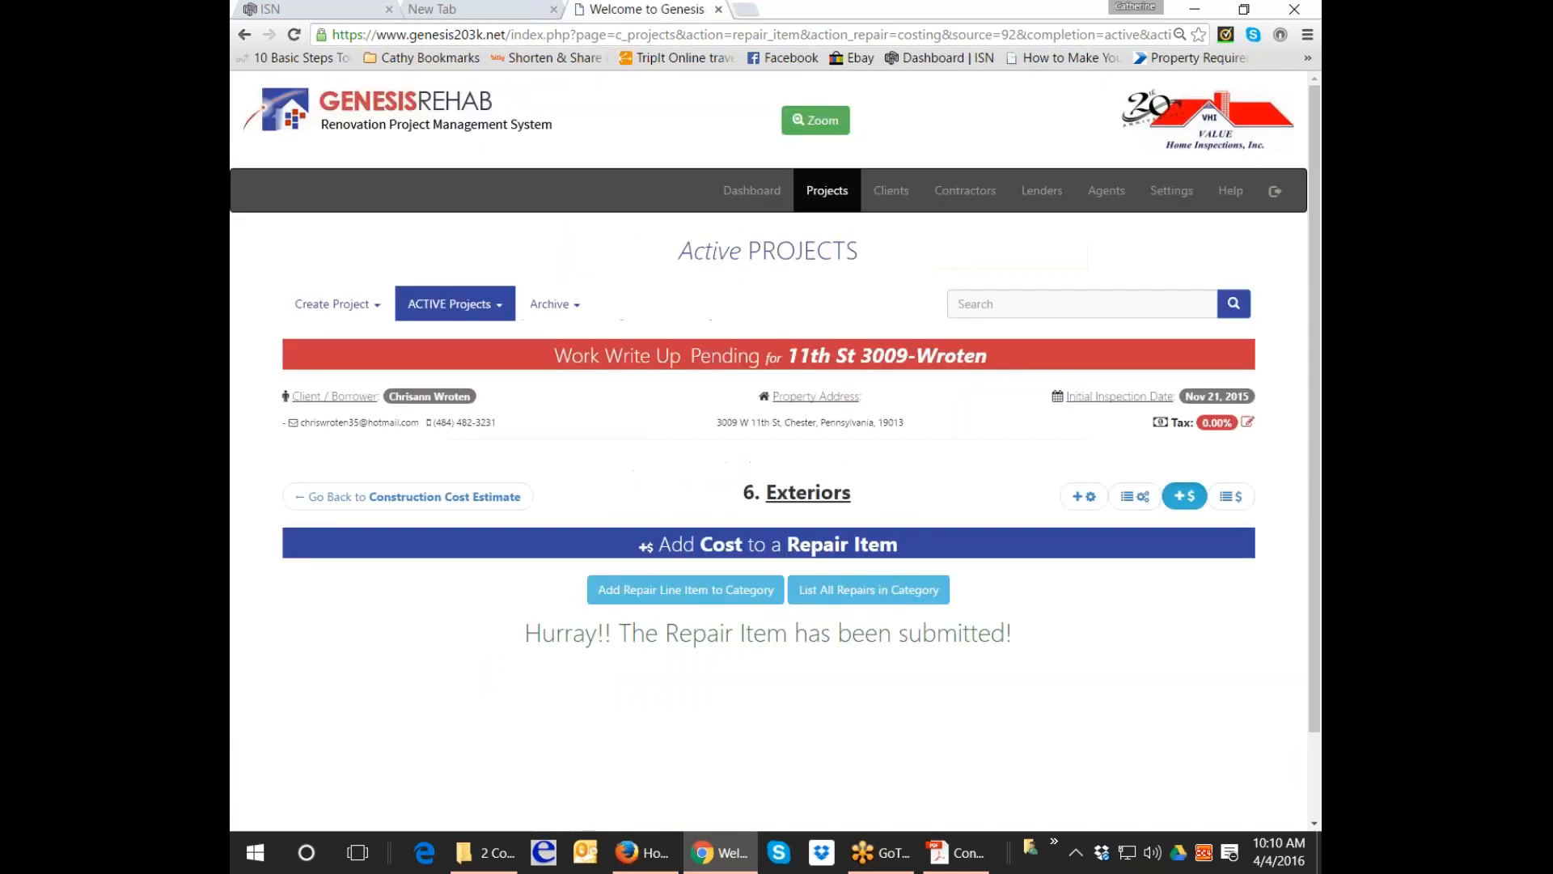
left_click(457, 488)
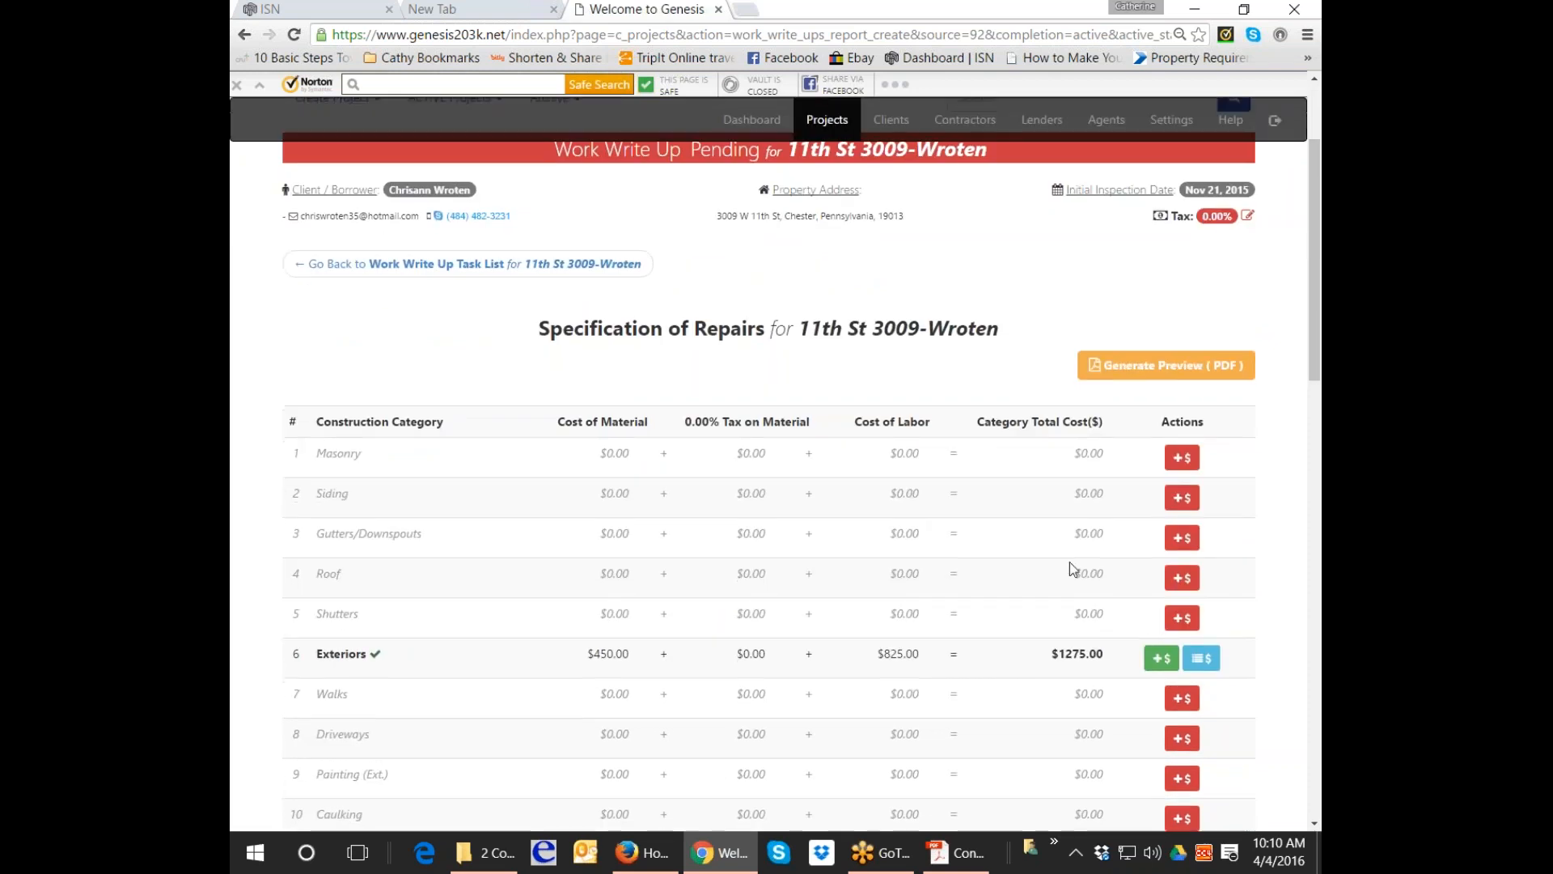
Go back to the Work Write Up task list and open task #5, Create Fee Schedule.
left_click(576, 263)
scroll(808, 648, "down", 3)
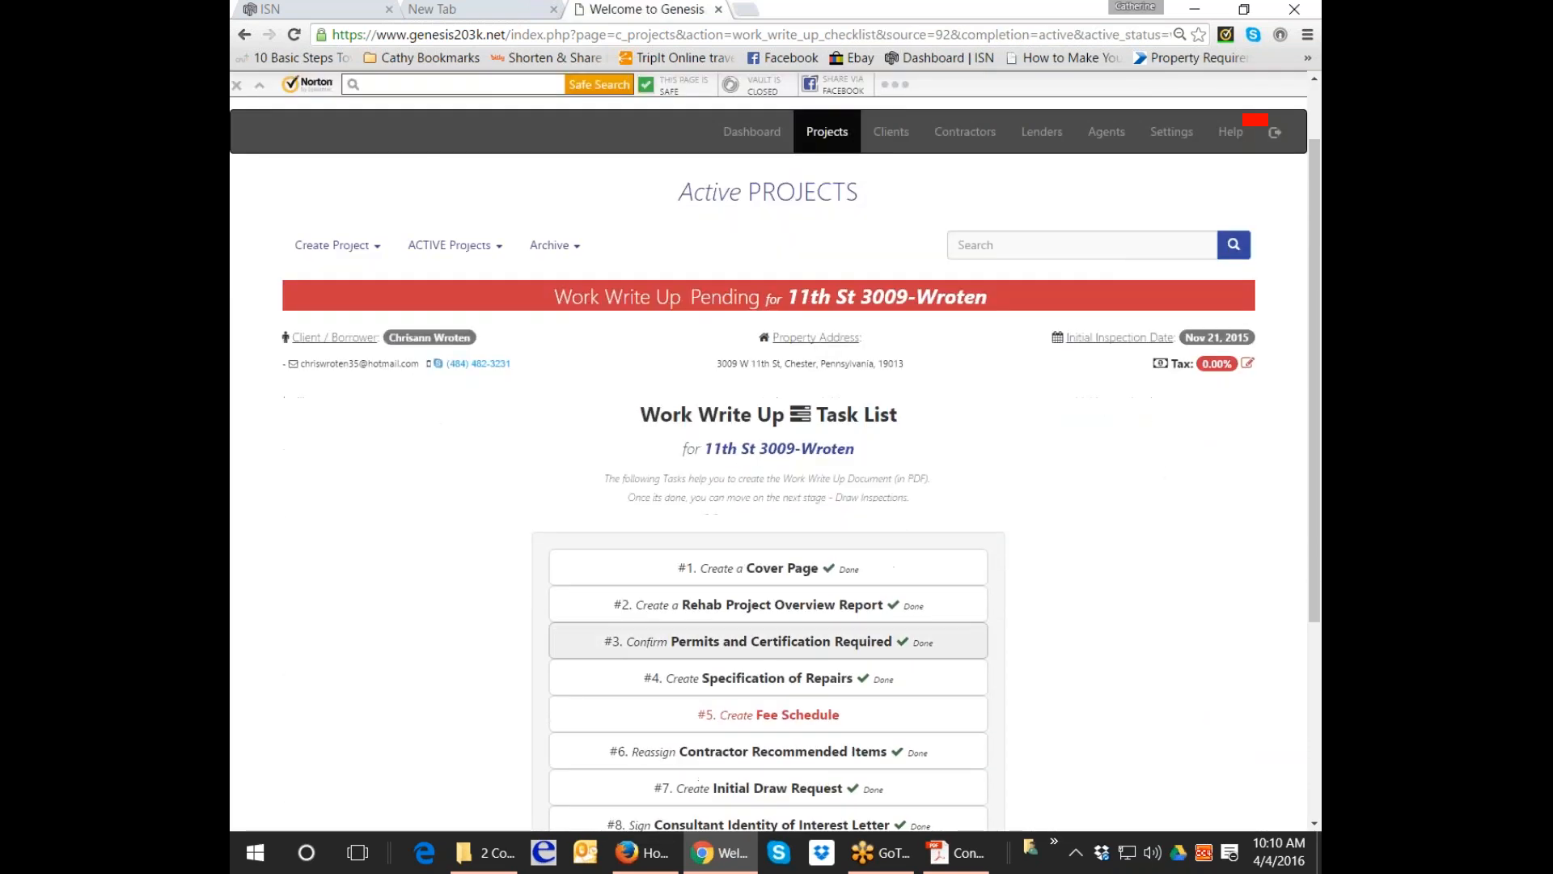
left_click(821, 573)
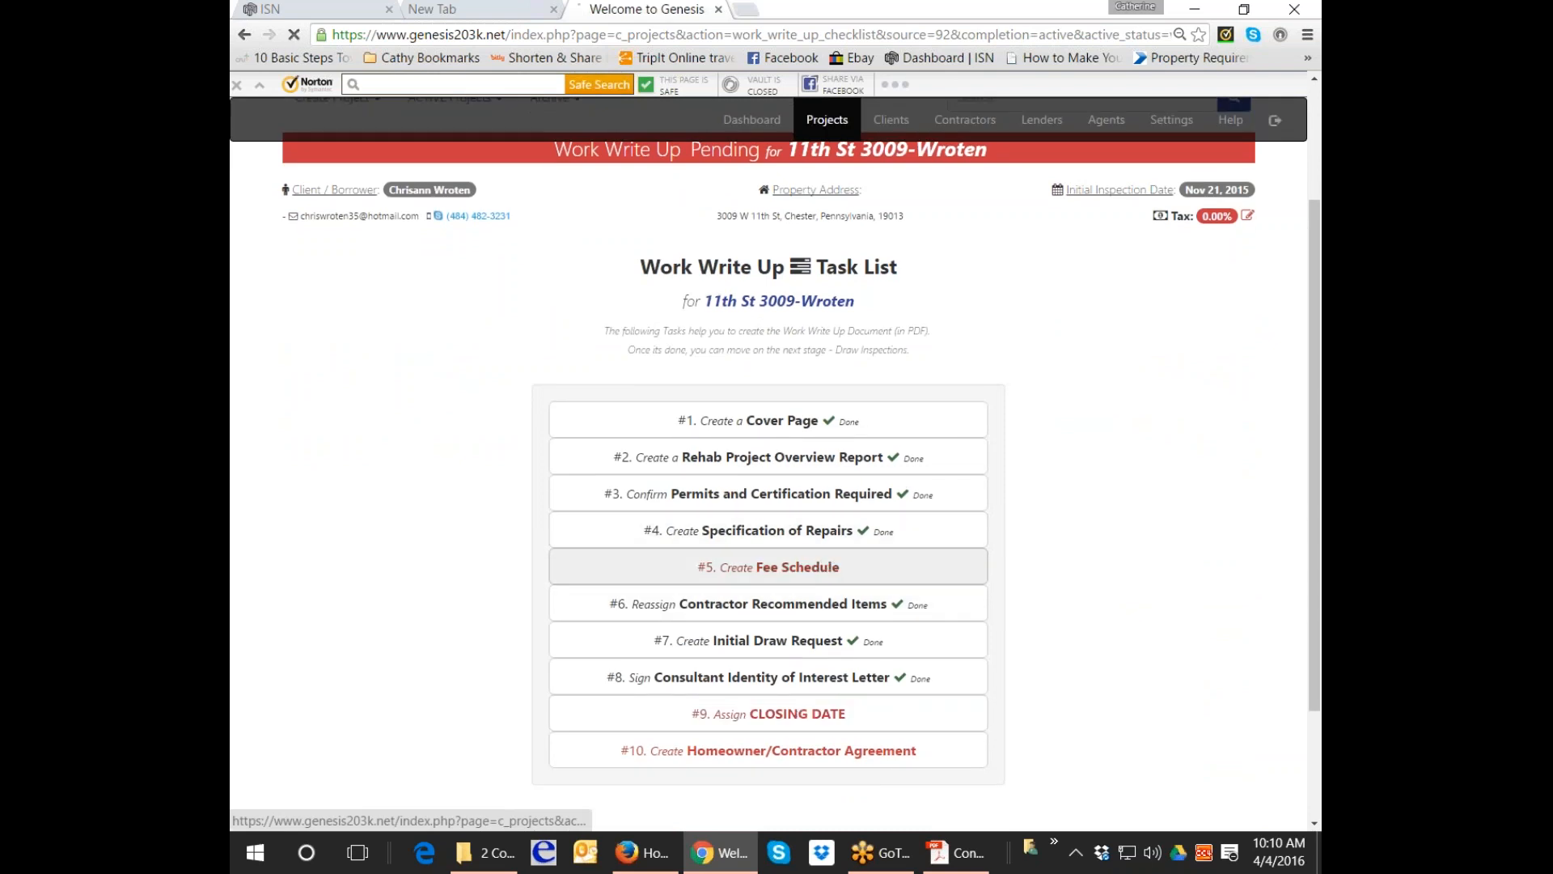
scroll(450, 623, "down", 3)
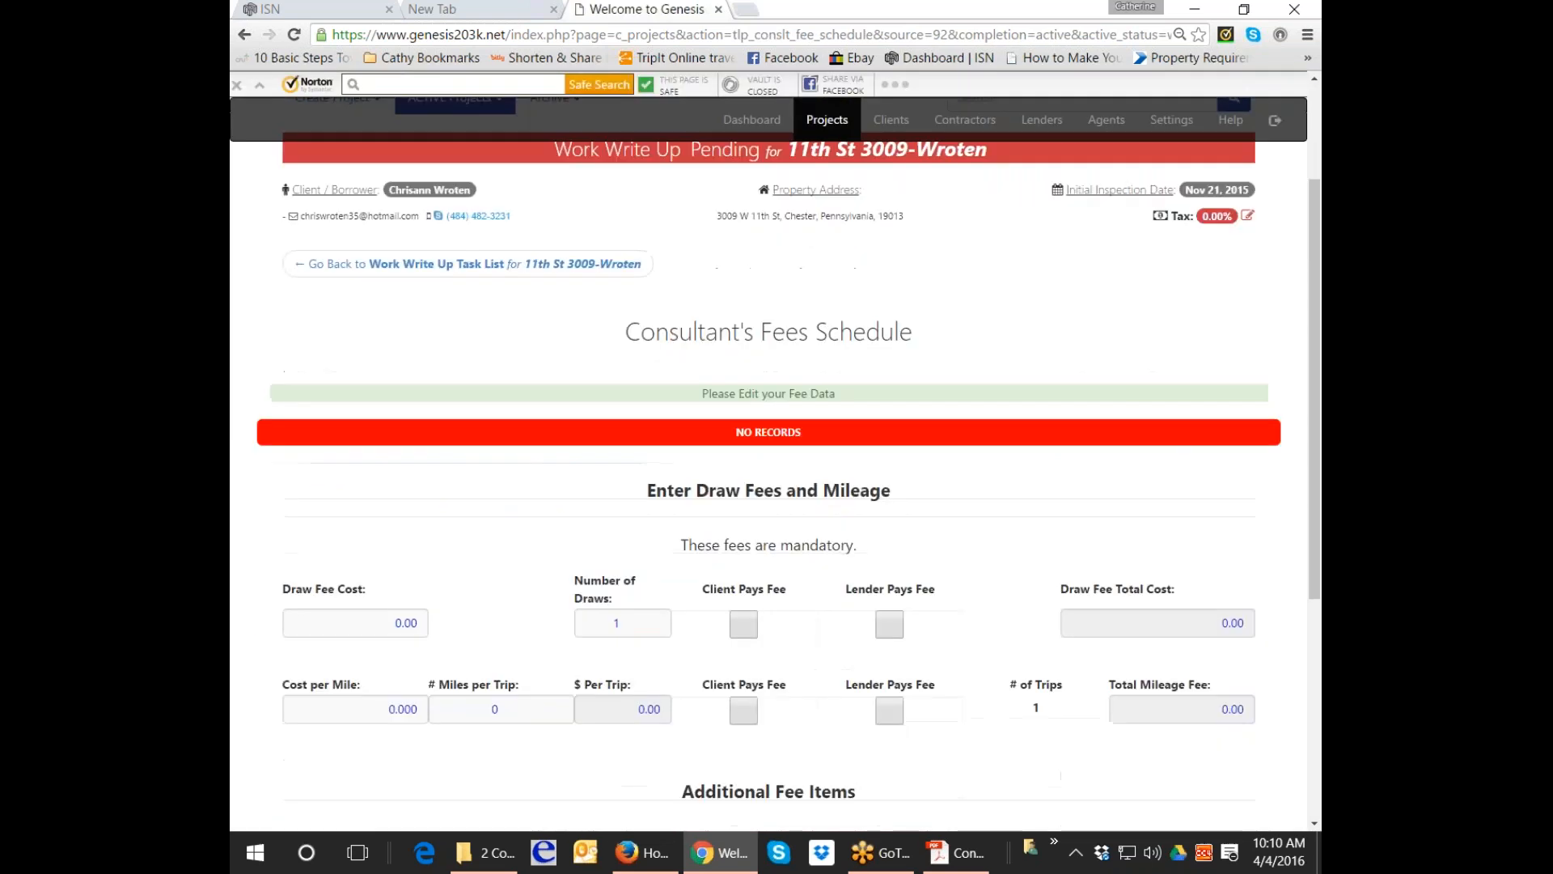
Enter a draw fee of 100 for 4 draws, paid by the lender.
left_click(396, 623)
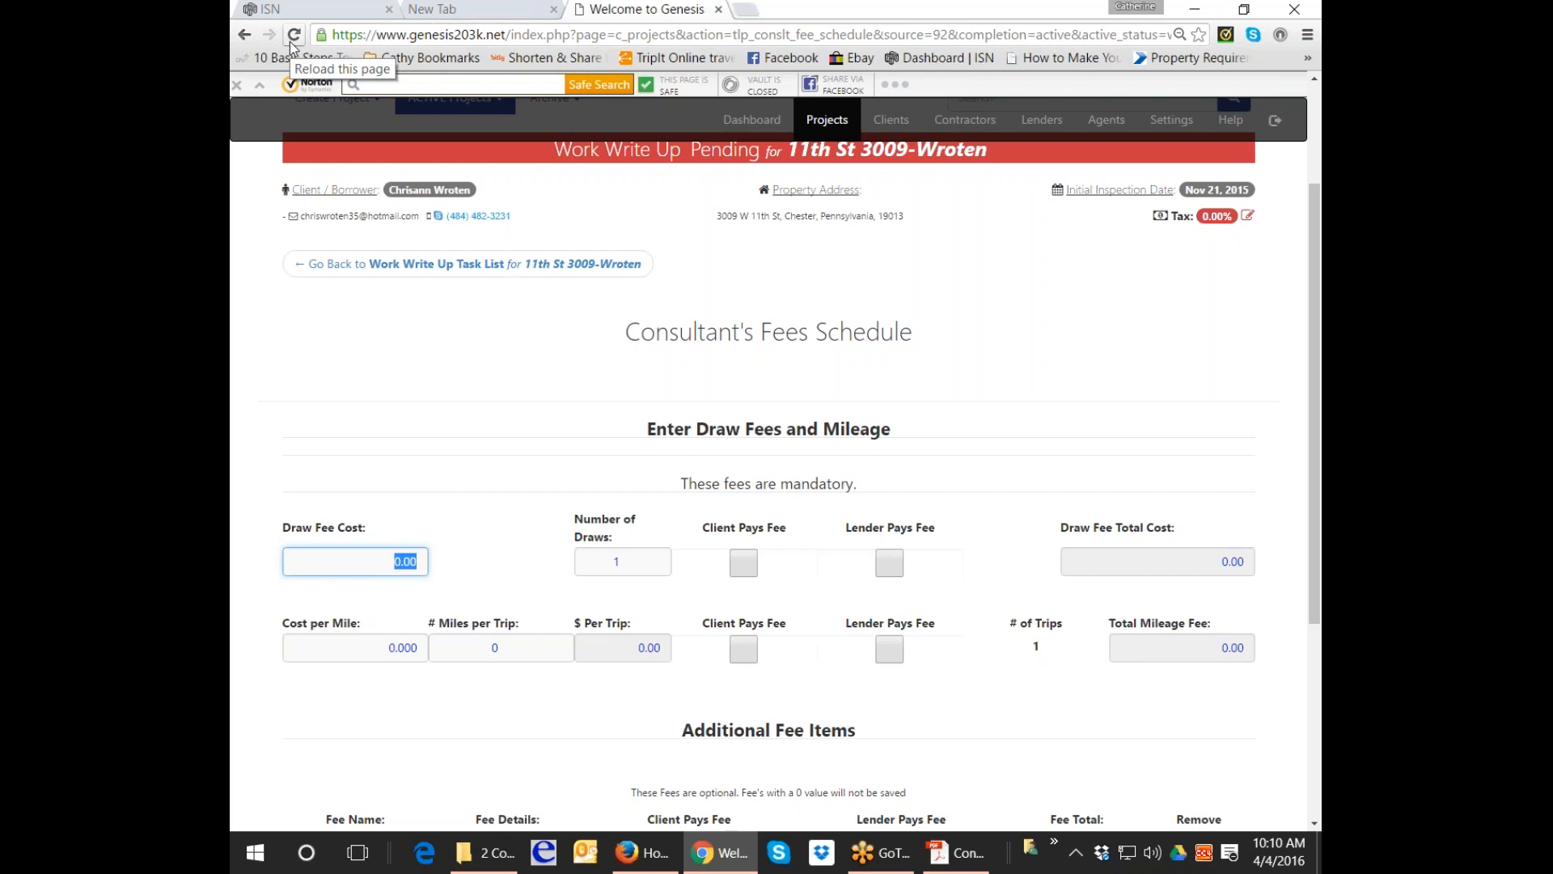
type("100")
key("Tab")
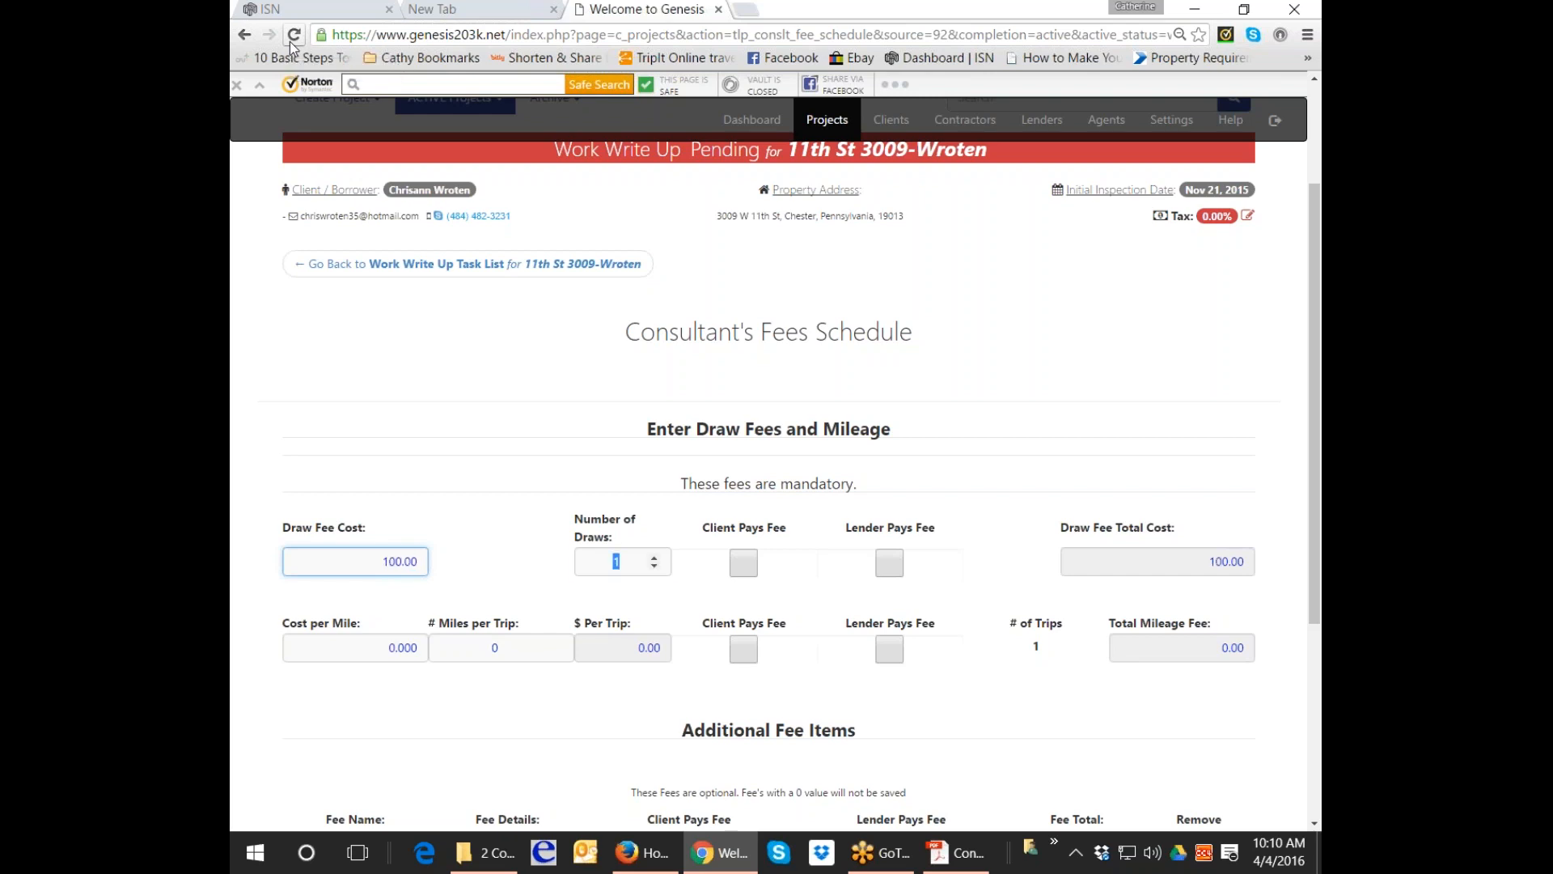
type("4")
key("Tab")
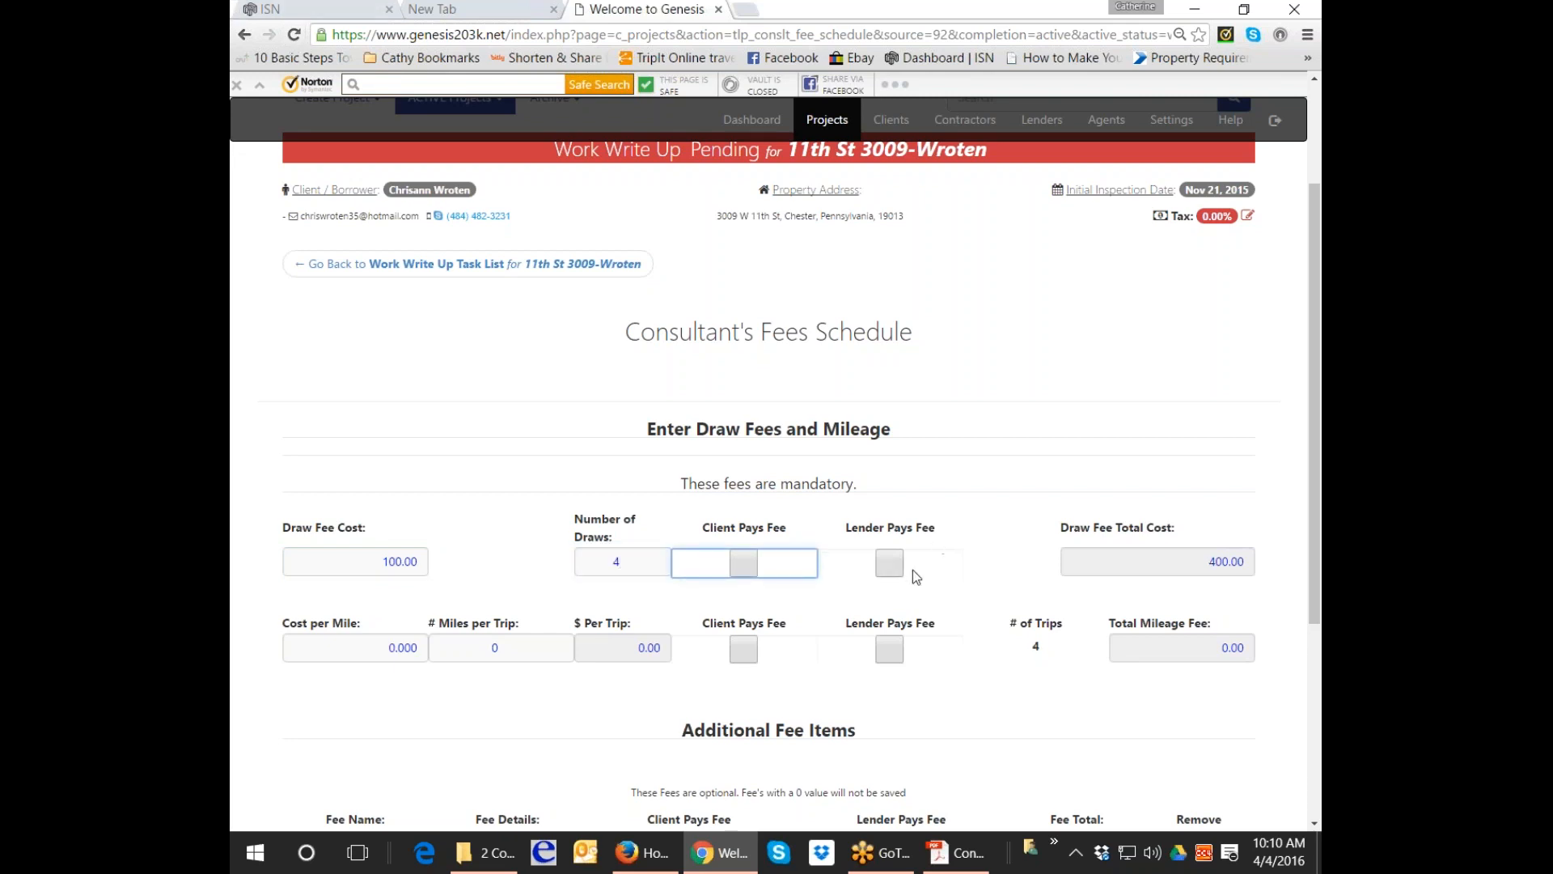
left_click(892, 568)
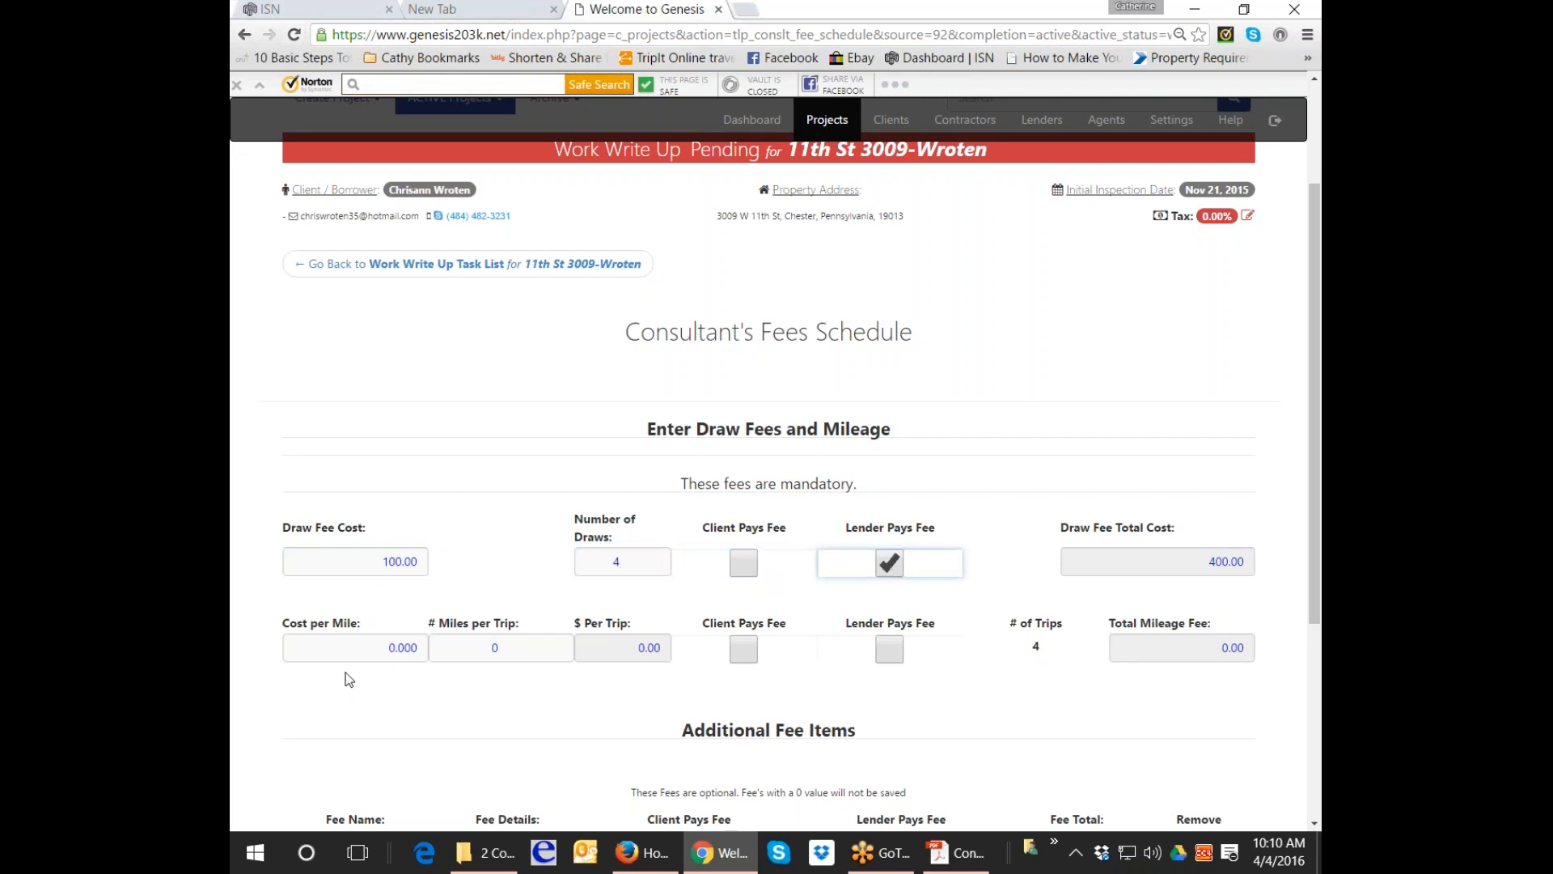
Set mileage to .57 per mile for 35 miles per trip, paid by the lender.
left_click(357, 648)
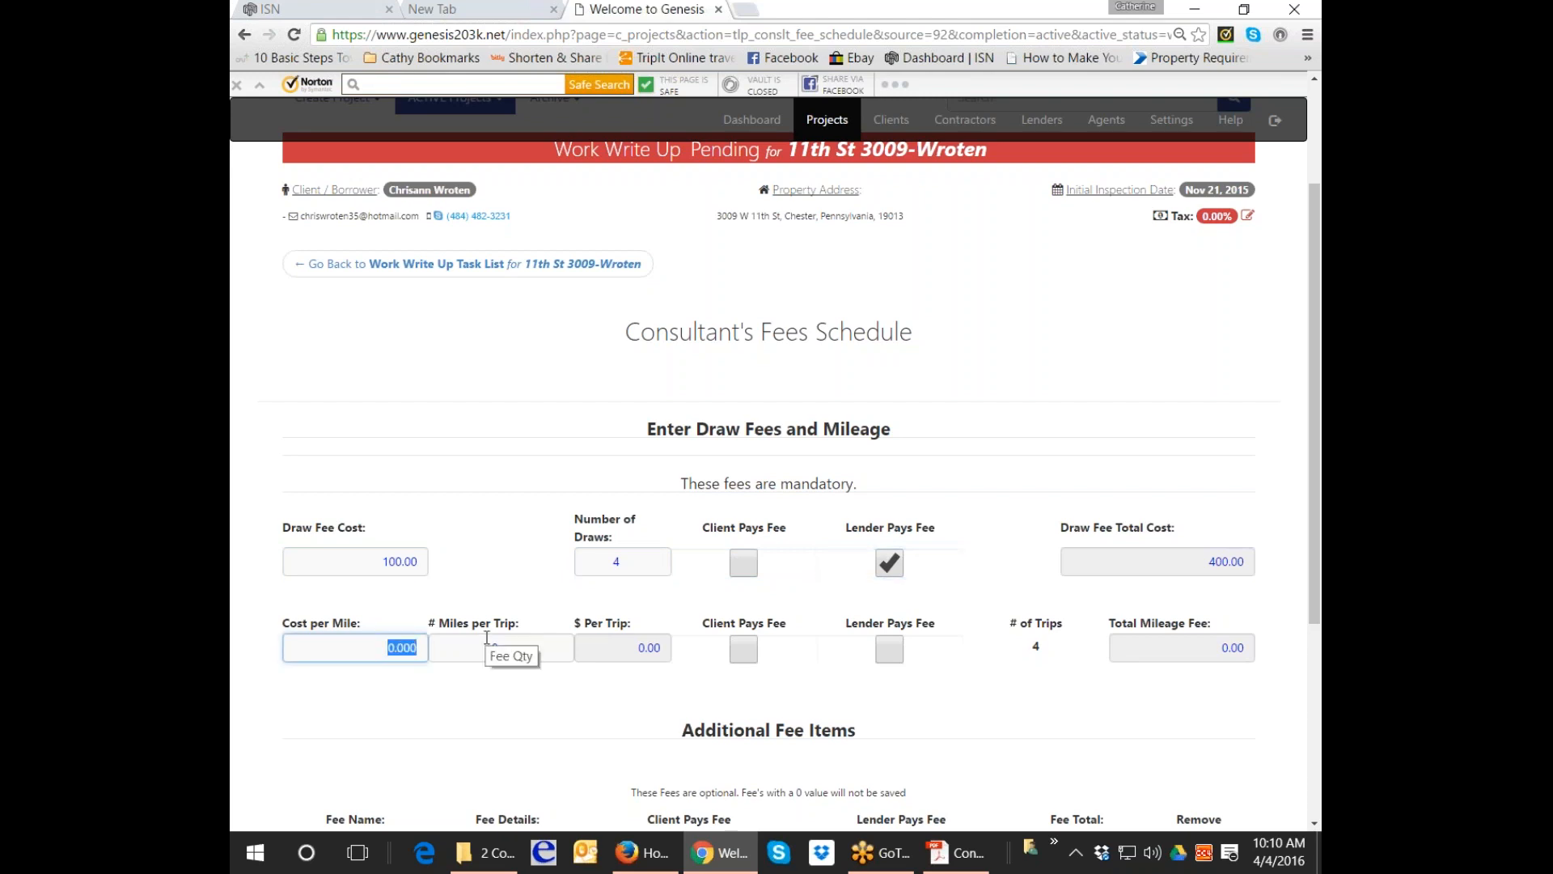
type(".57")
key("Tab")
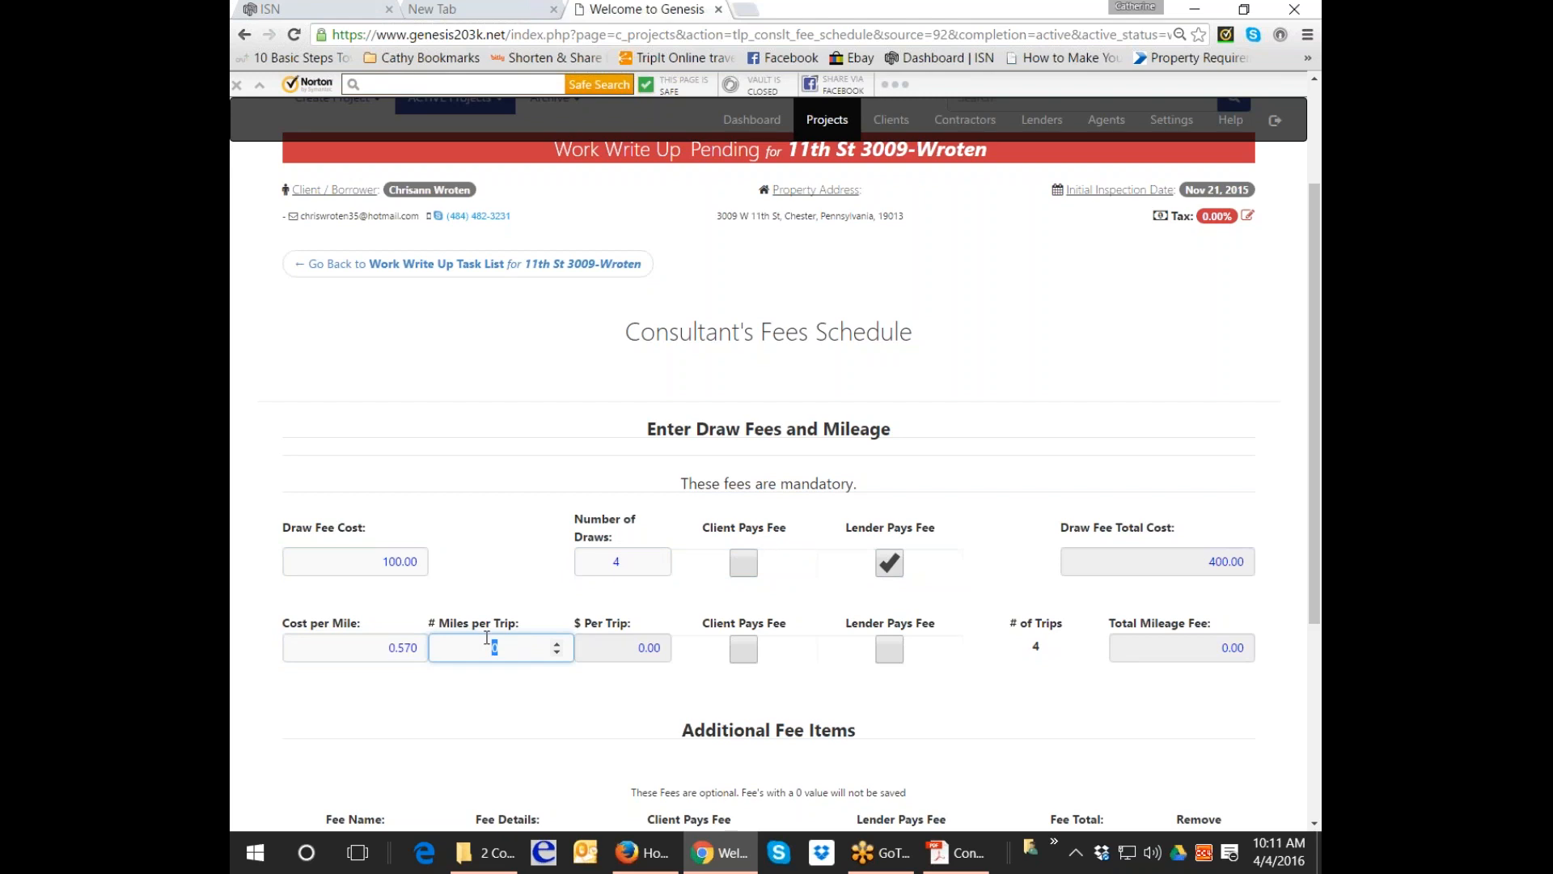
type("30")
key("Tab")
key("shift+Tab")
type("35")
key("Tab")
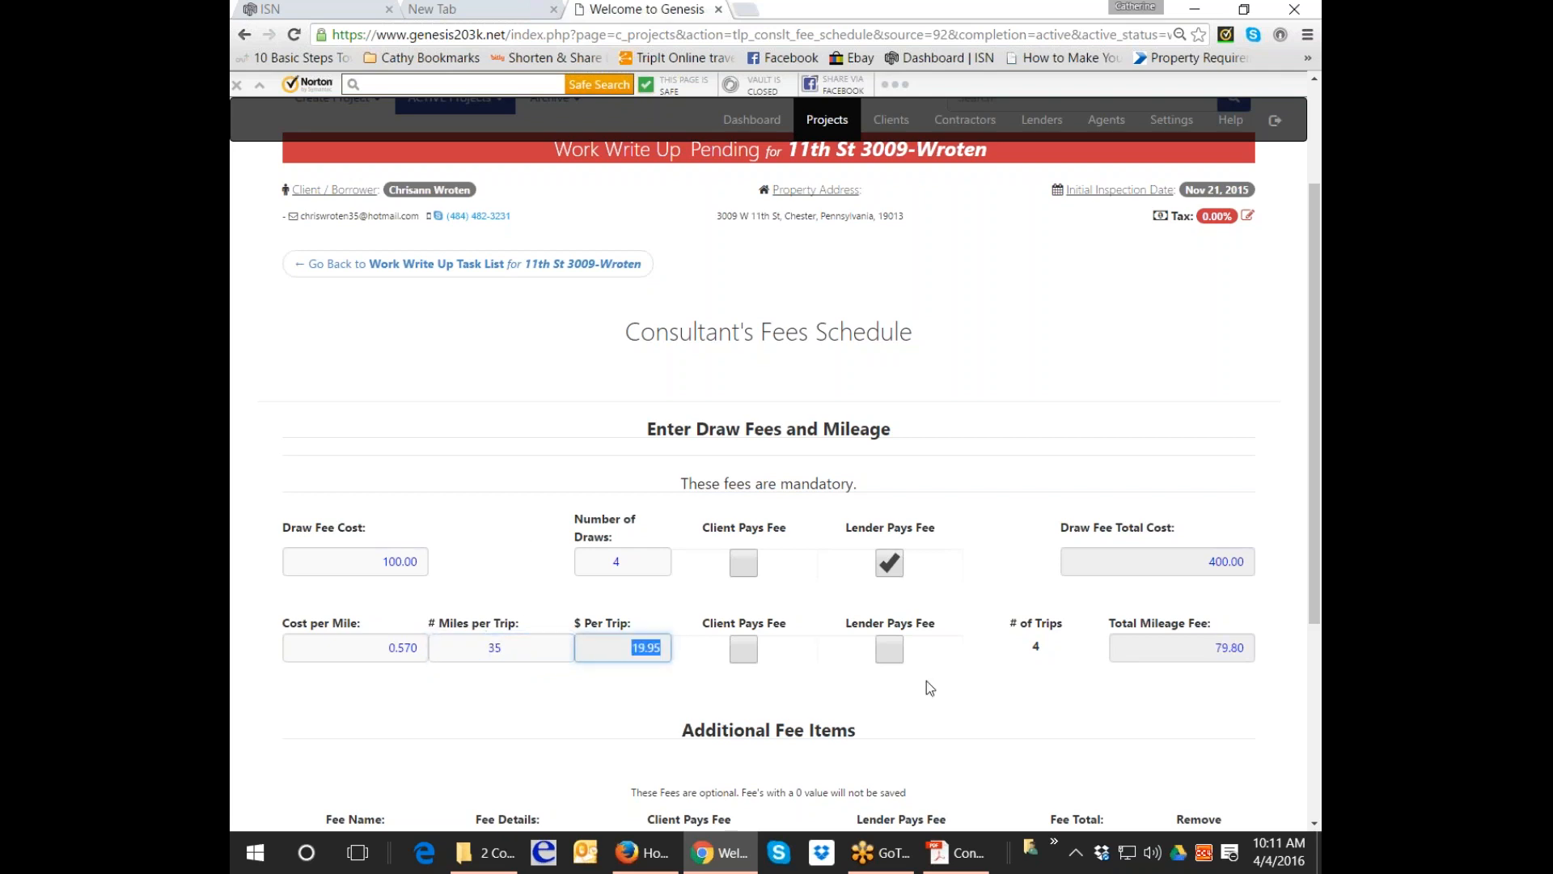
left_click(899, 651)
Add a Work Write Up fee row, Paid at inspection, client-paid, totalling 700.
scroll(929, 653, "down", 3)
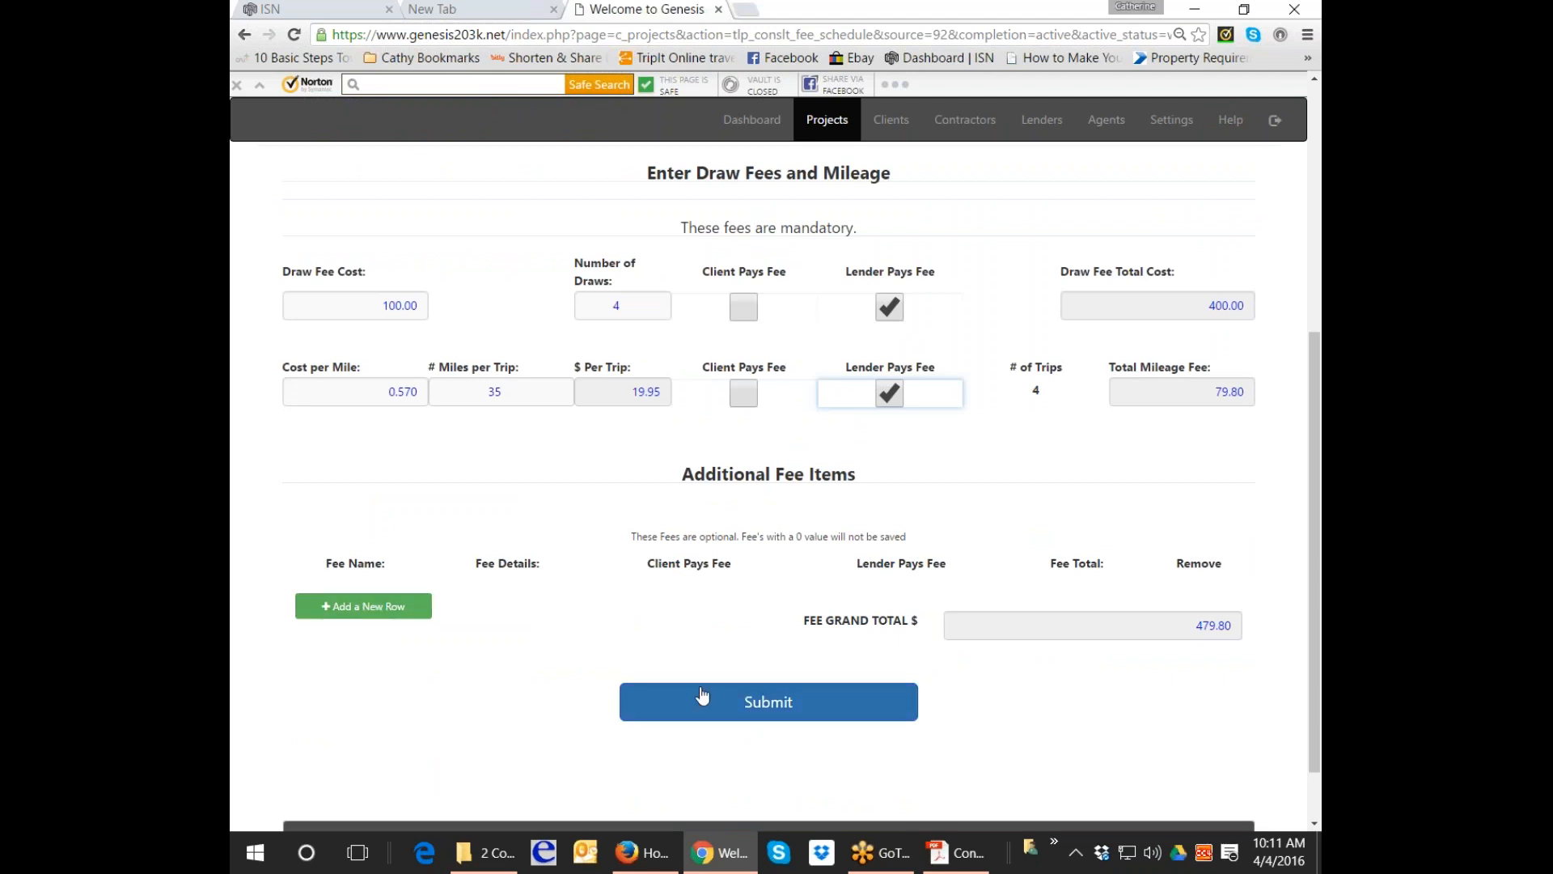
left_click(364, 607)
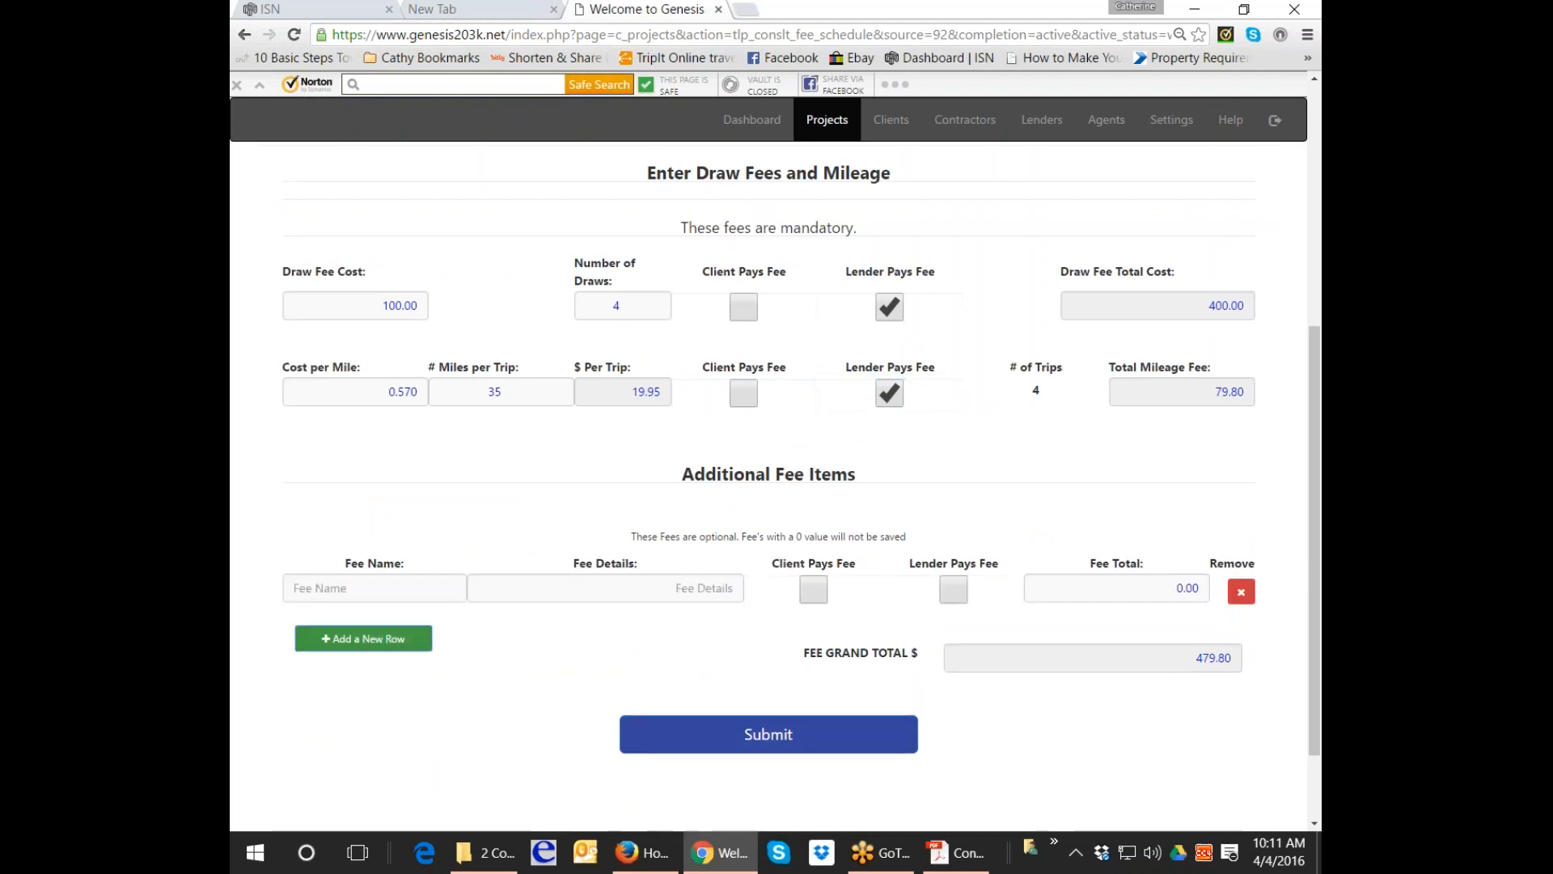
left_click(395, 586)
type("Wo")
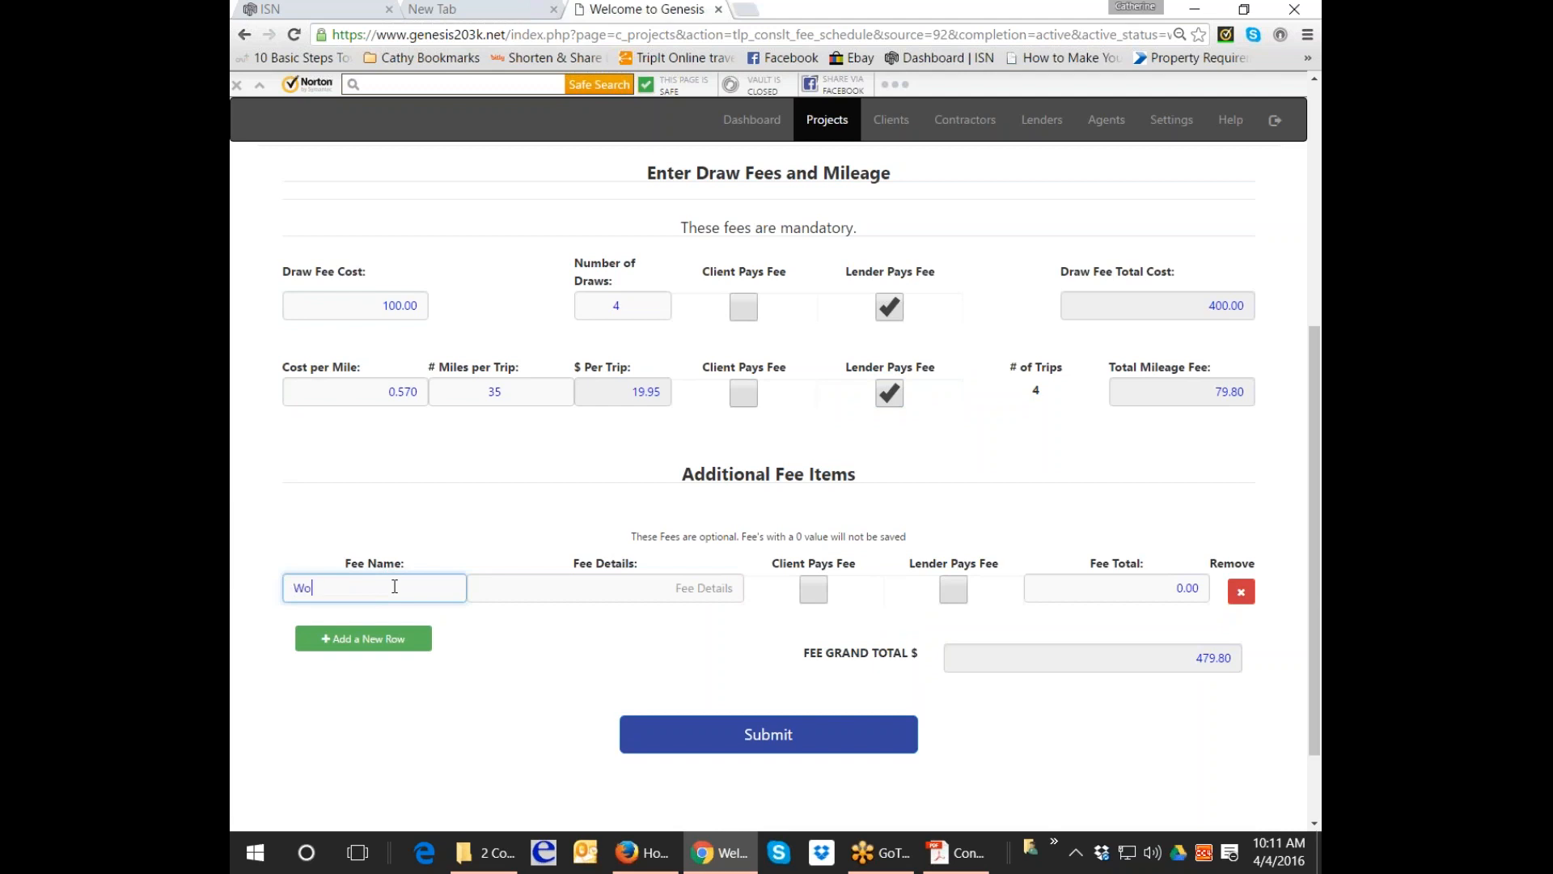
type("rk Write Up")
key("Tab")
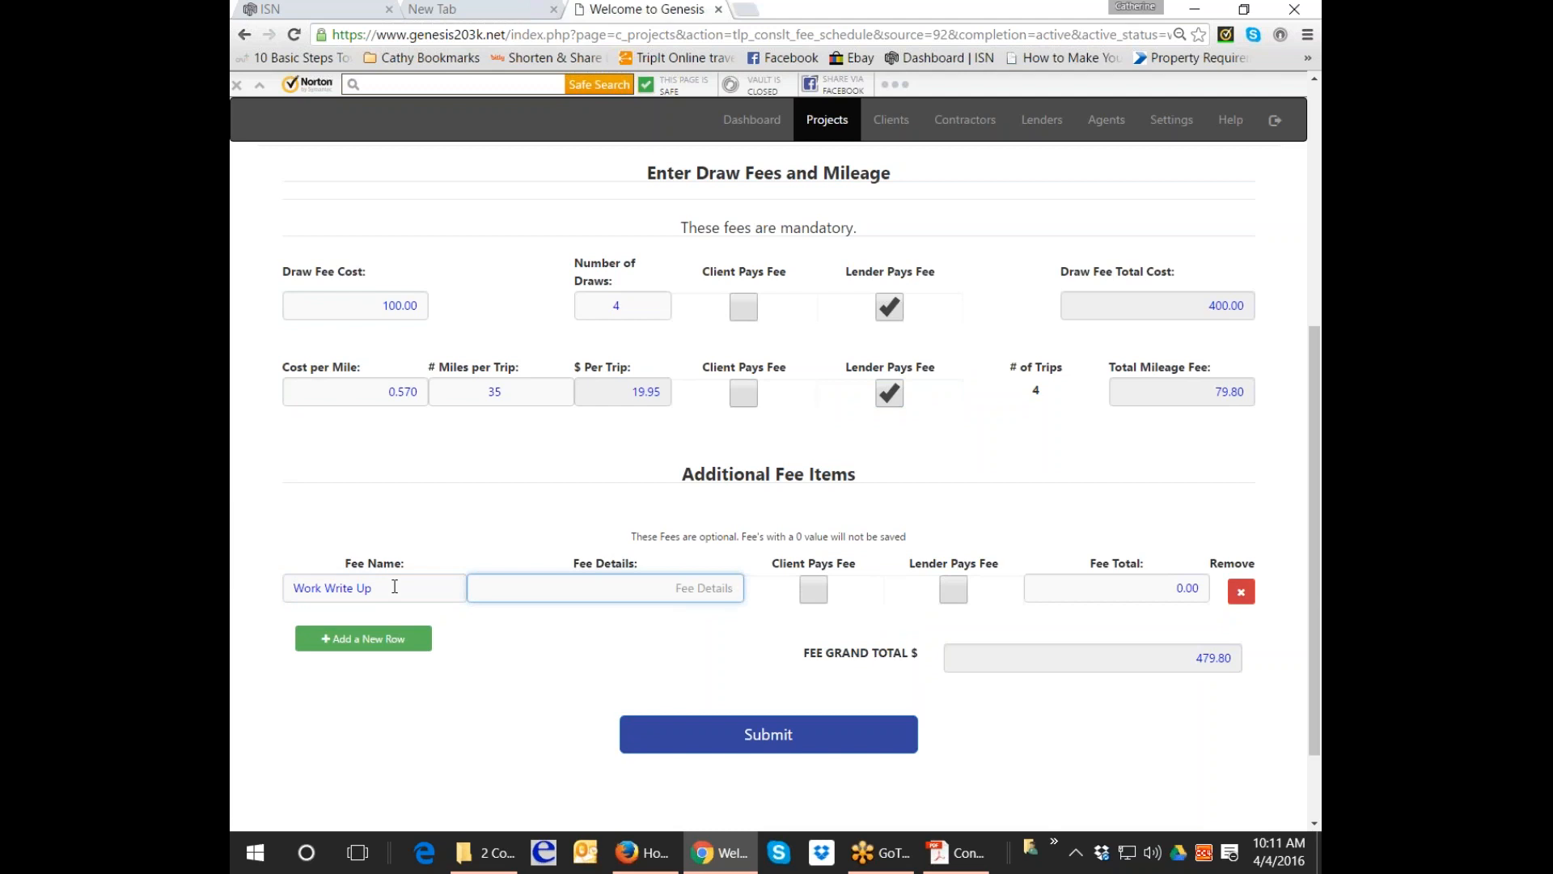
type("Paid")
key("Down")
key("Tab")
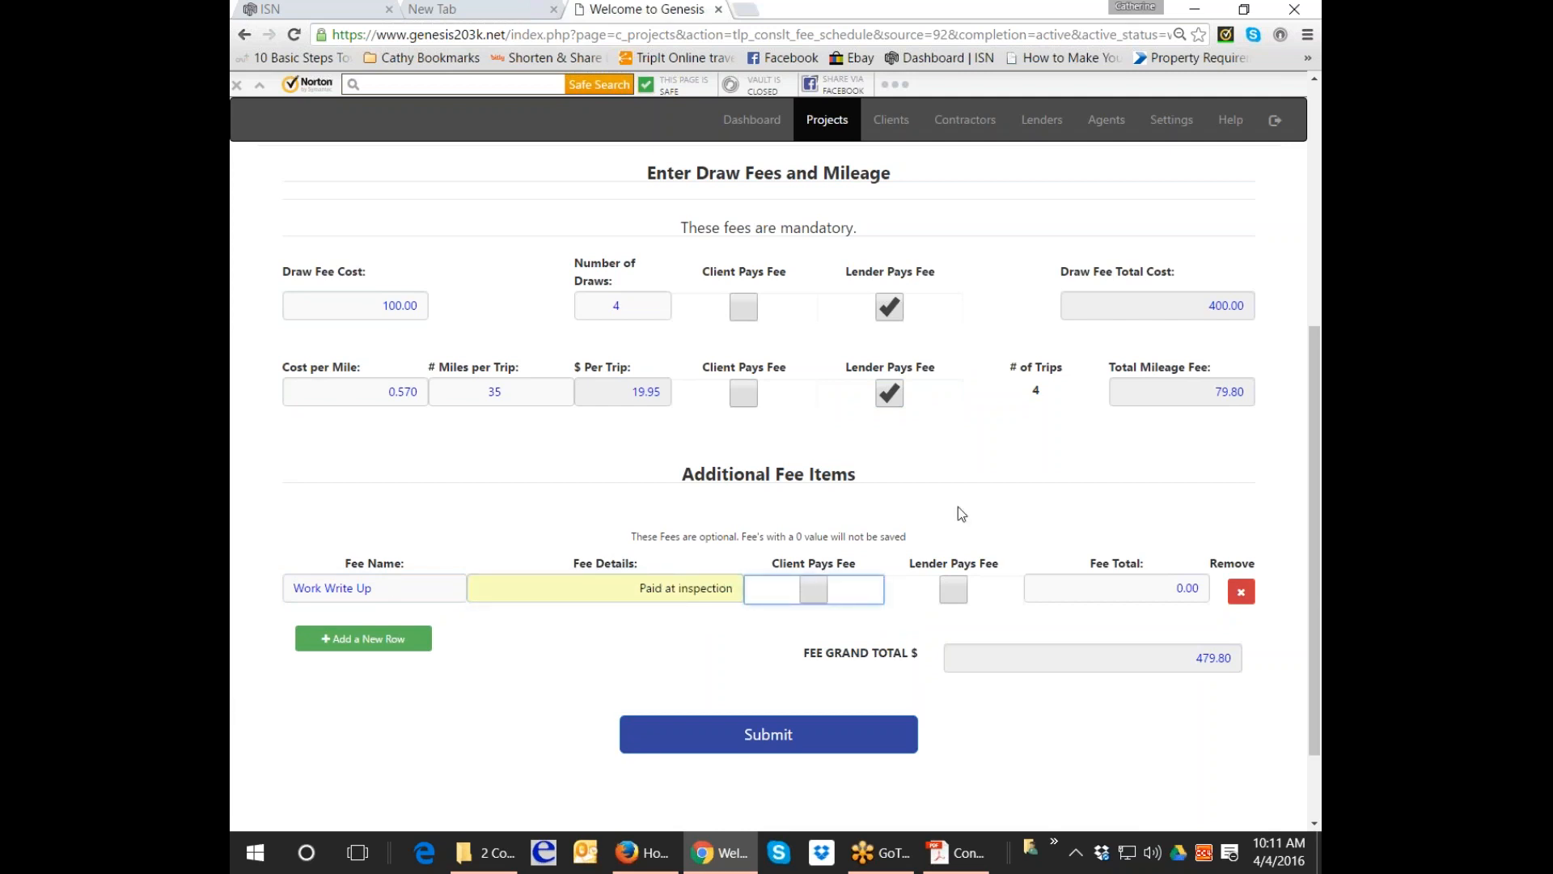
left_click(814, 599)
left_click(1177, 587)
type("700")
key("Tab")
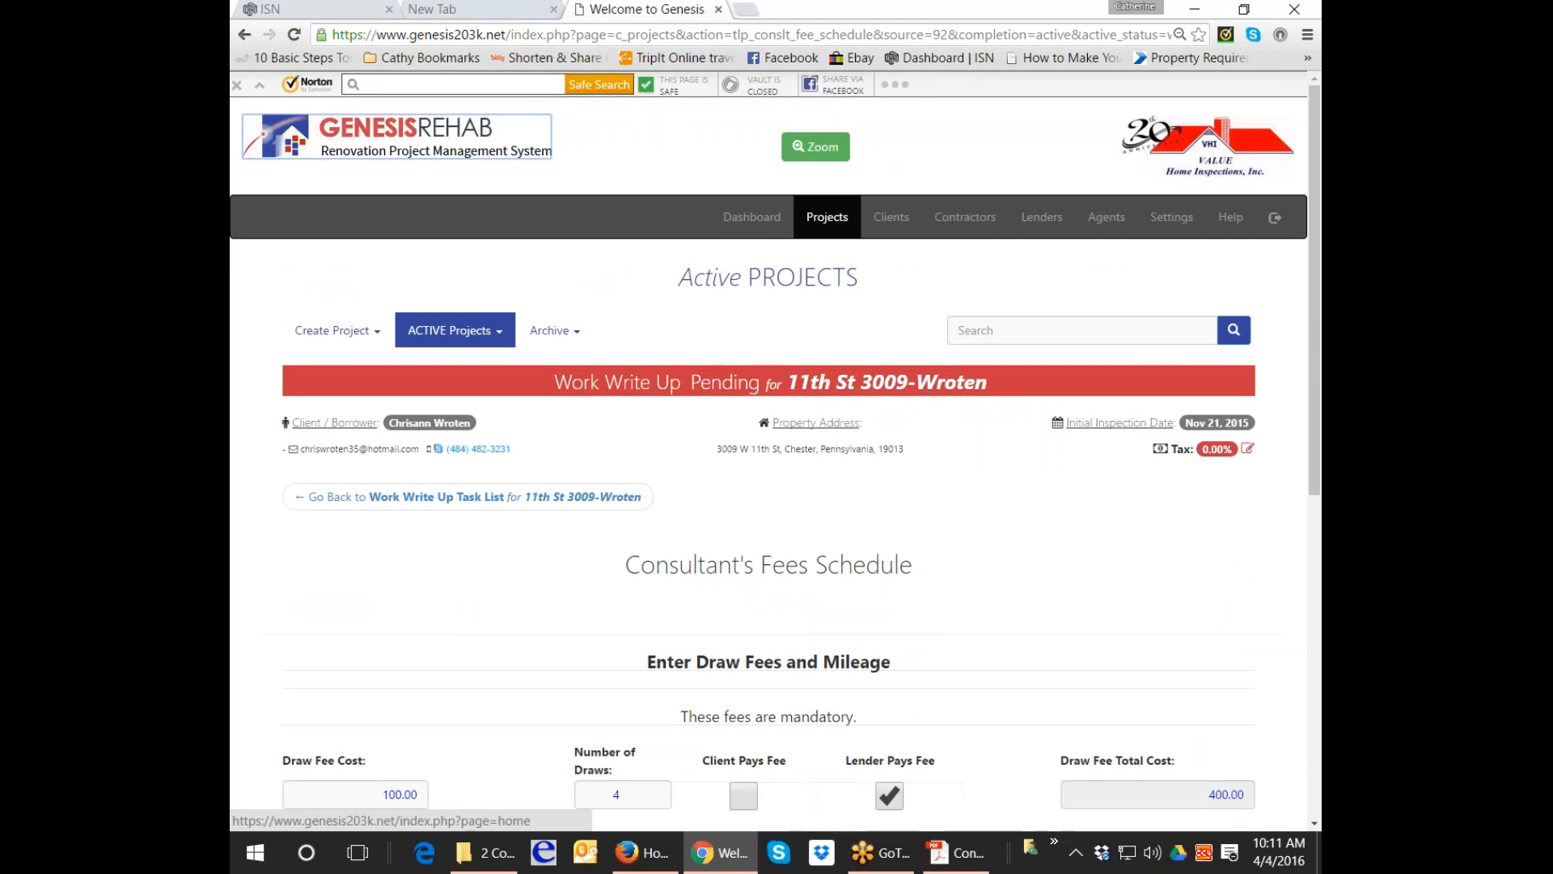
Return to the Work Write Up task list and reopen the Fee Schedule task.
scroll(468, 264, "down", 3)
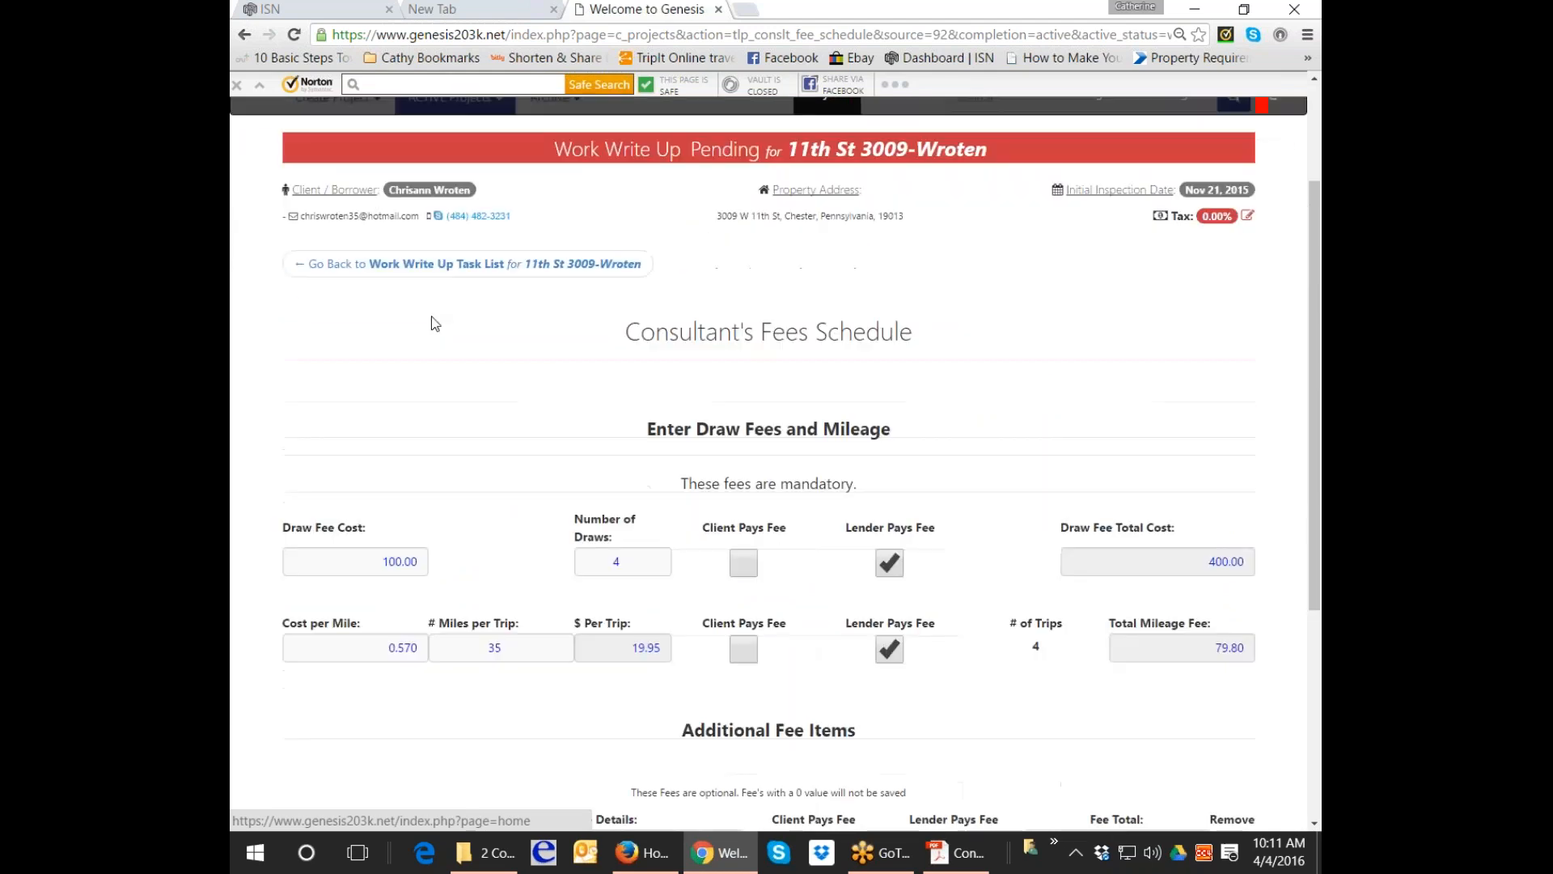
left_click(443, 275)
scroll(992, 579, "down", 4)
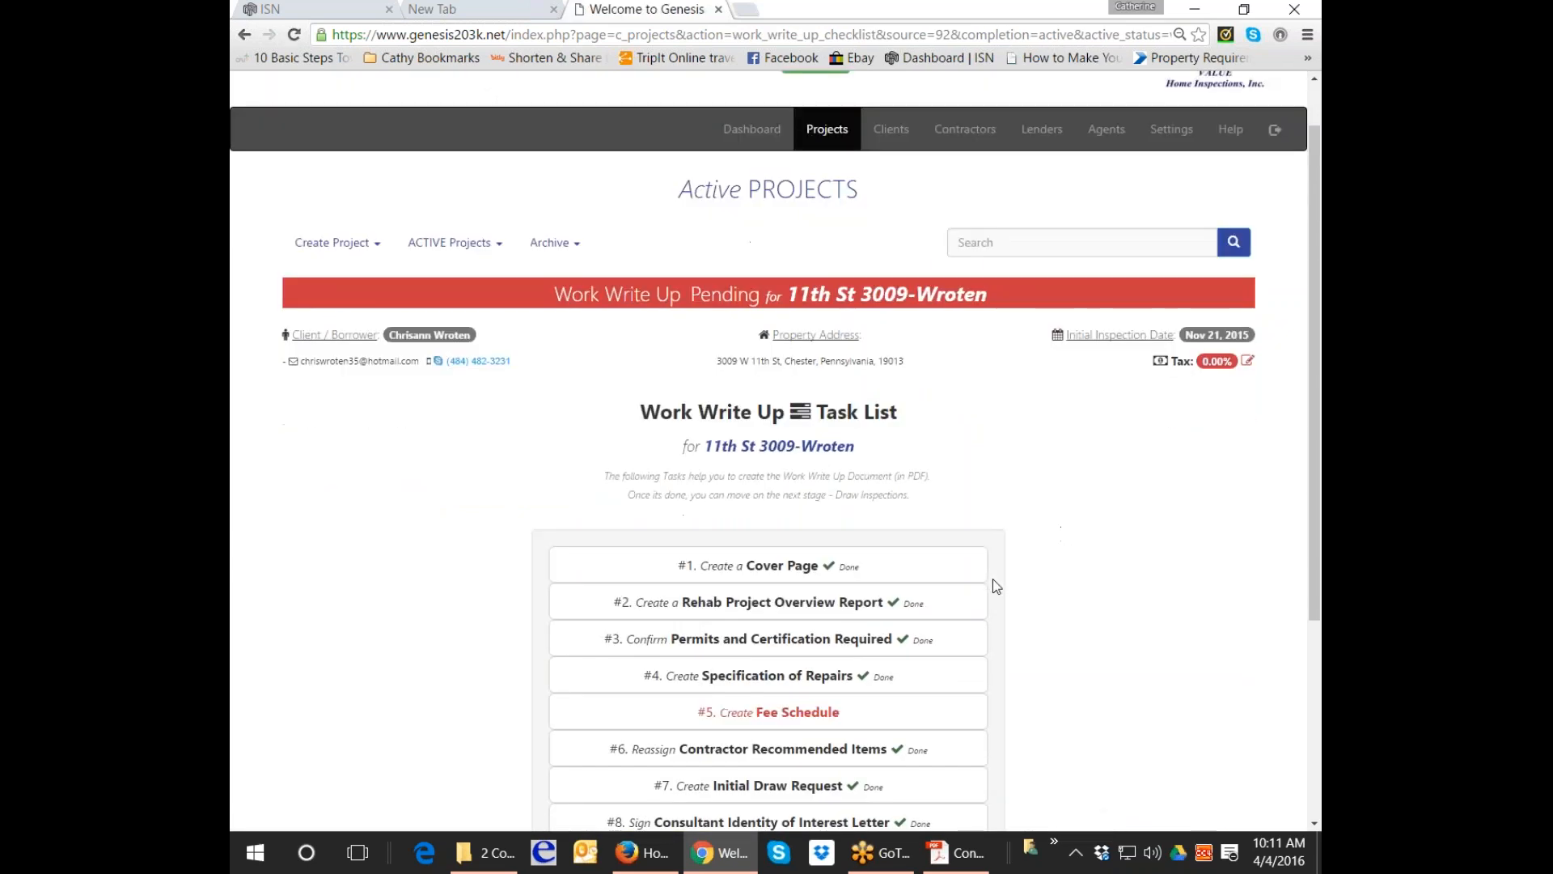
left_click(781, 489)
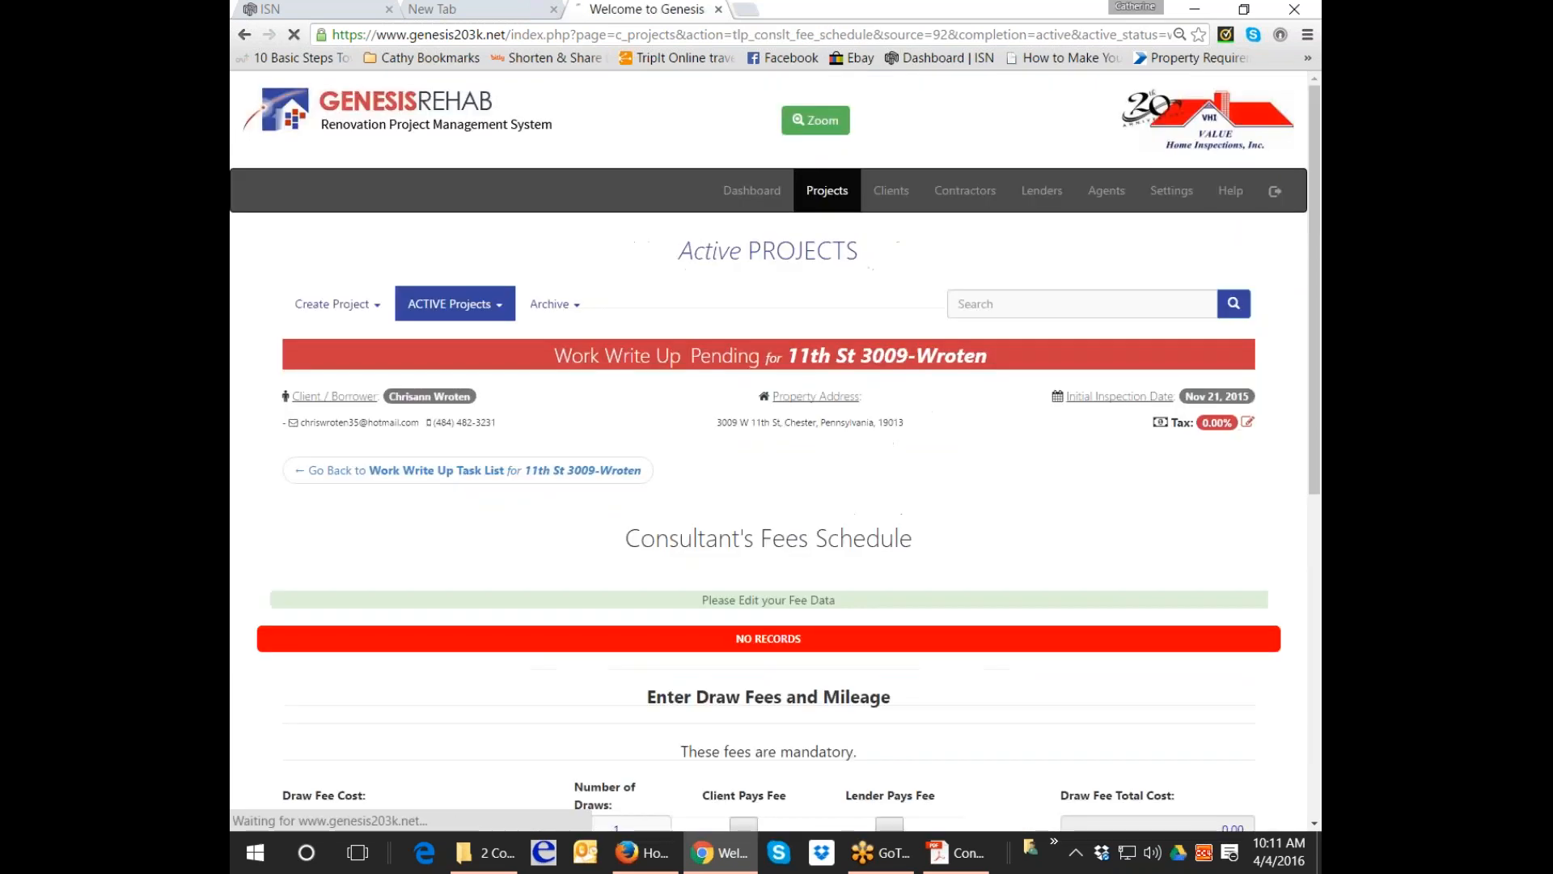
scroll(780, 489, "down", 4)
Re-enter the draw fee of 100 for 4 draws, paid by the lender.
left_click(337, 451)
type("100")
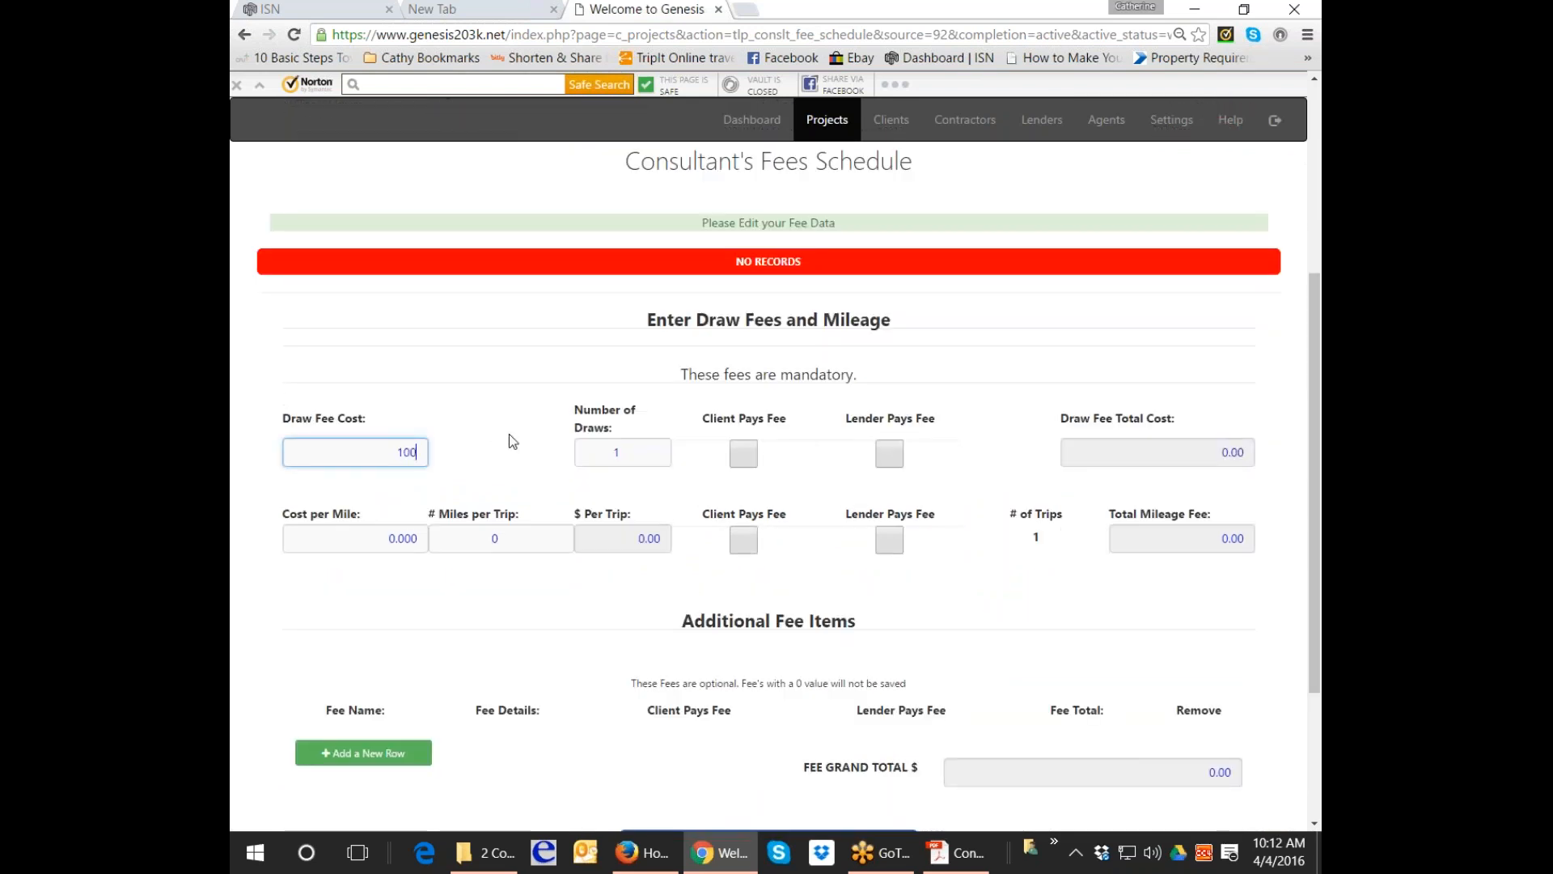
key("Tab")
type("4")
key("Tab")
left_click(888, 454)
Re-enter mileage at .57 per mile for 35 miles, paid by the lender.
left_click(381, 535)
type(".57")
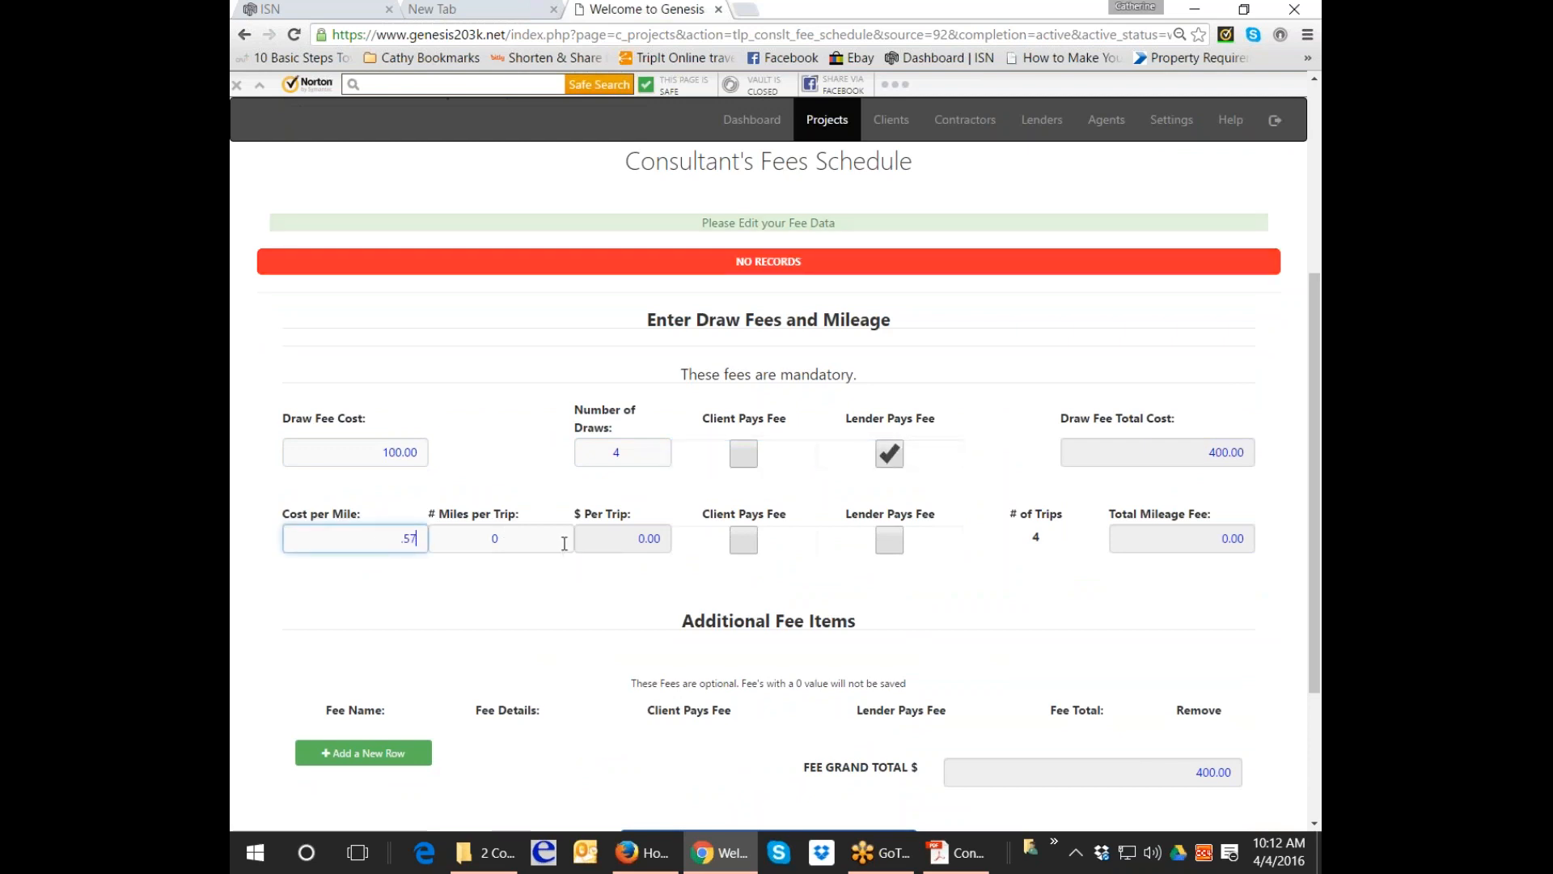
left_click(564, 542)
type("35")
key("Tab")
left_click(903, 483)
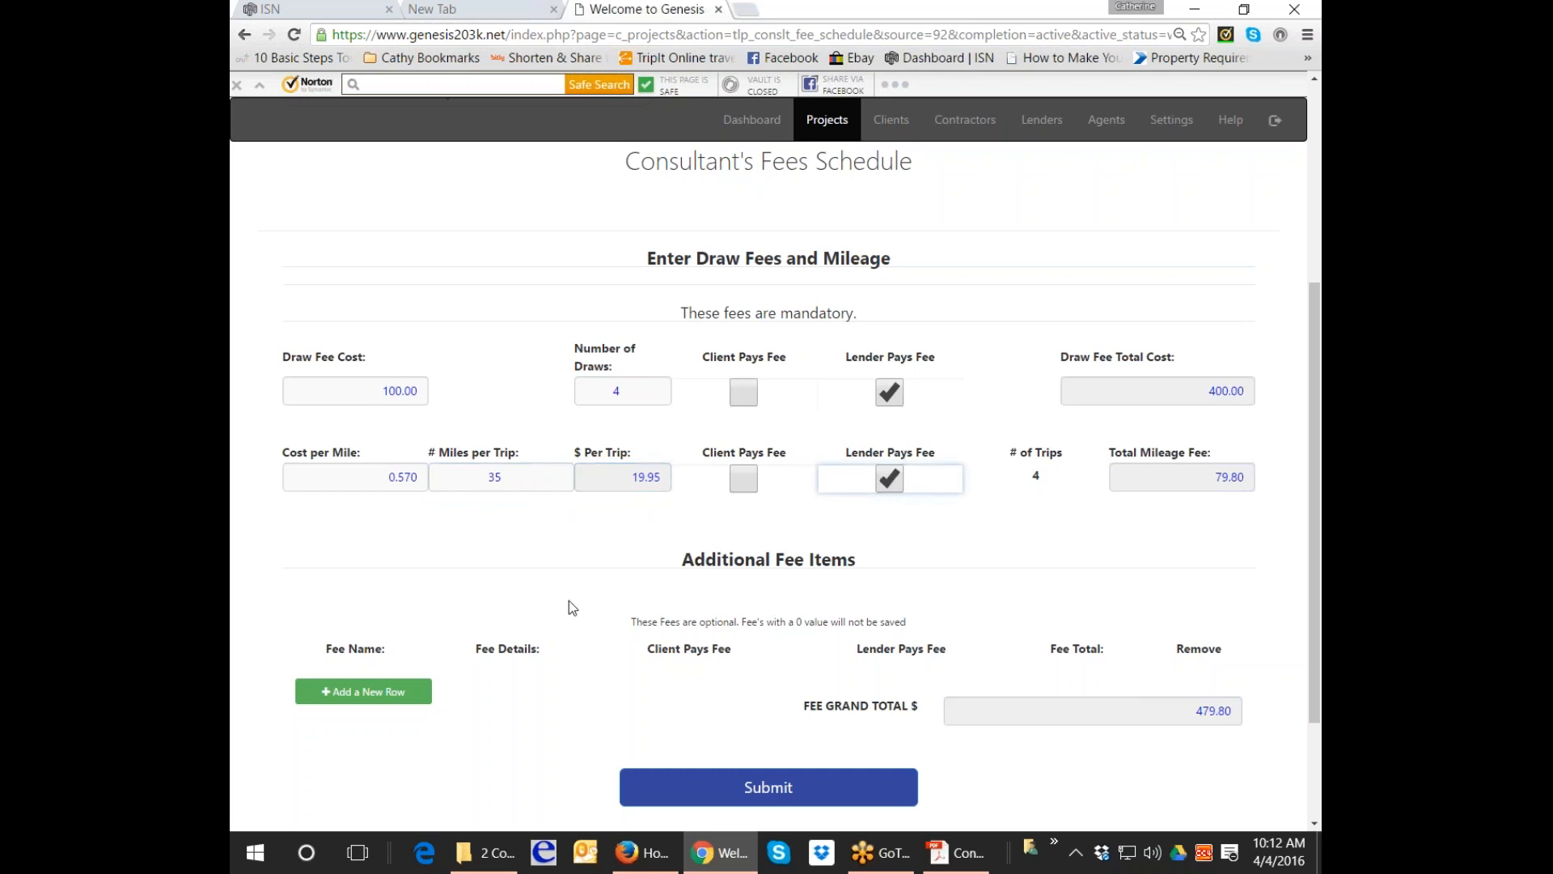
Add a lender-paid Work Write Up fee, Paid at inspection, then submit the fee schedule.
left_click(364, 690)
left_click(412, 673)
type("Work Write Up")
key("Tab")
type("P")
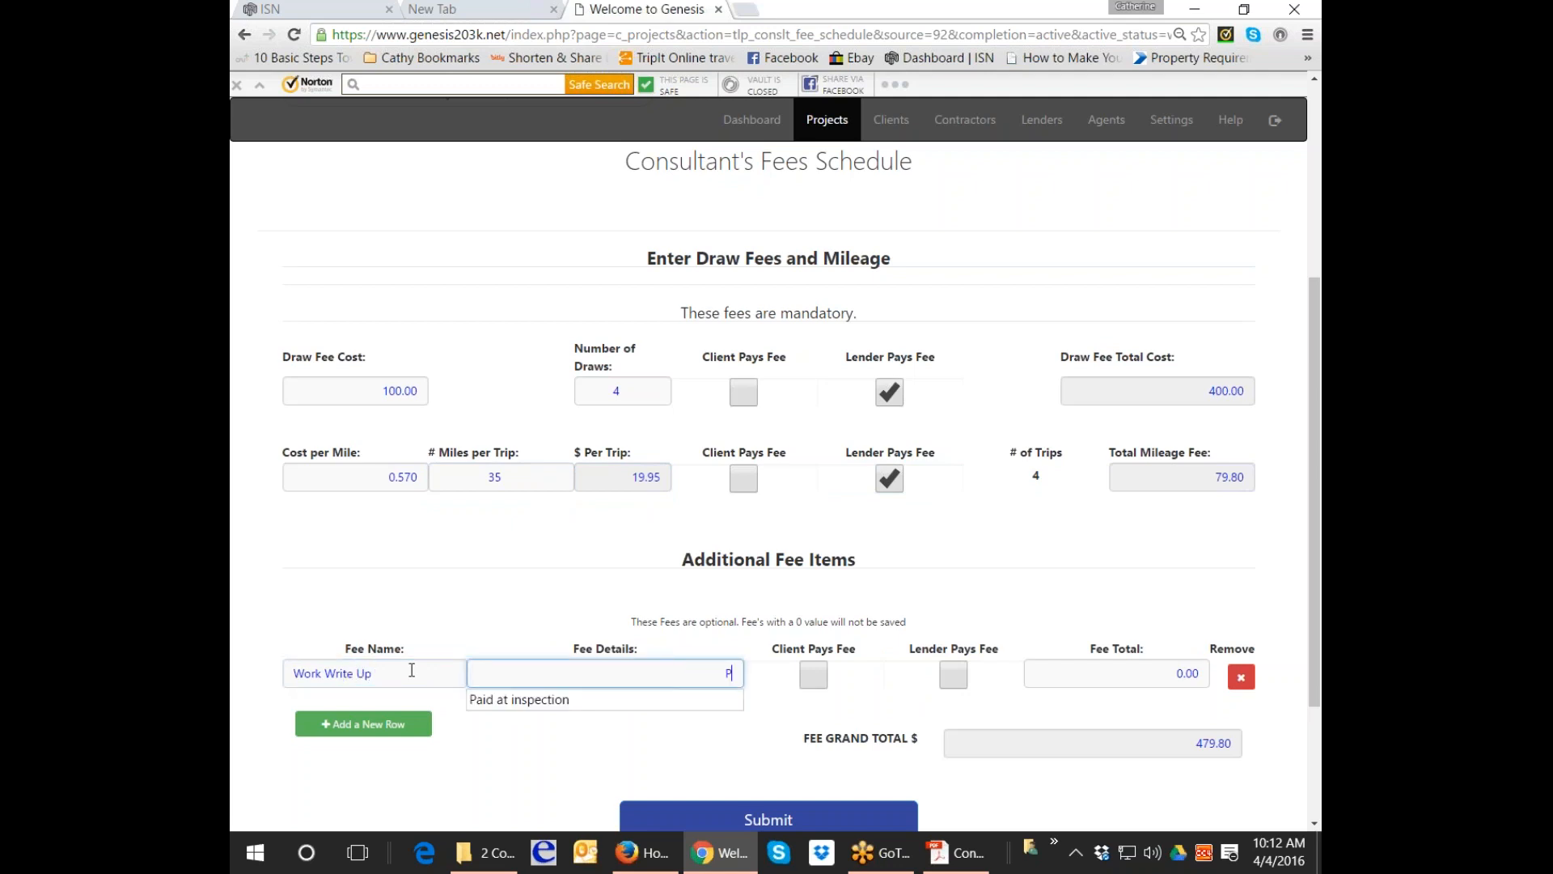
key("Down")
key("Tab")
left_click(955, 677)
left_click(1102, 676)
type("700")
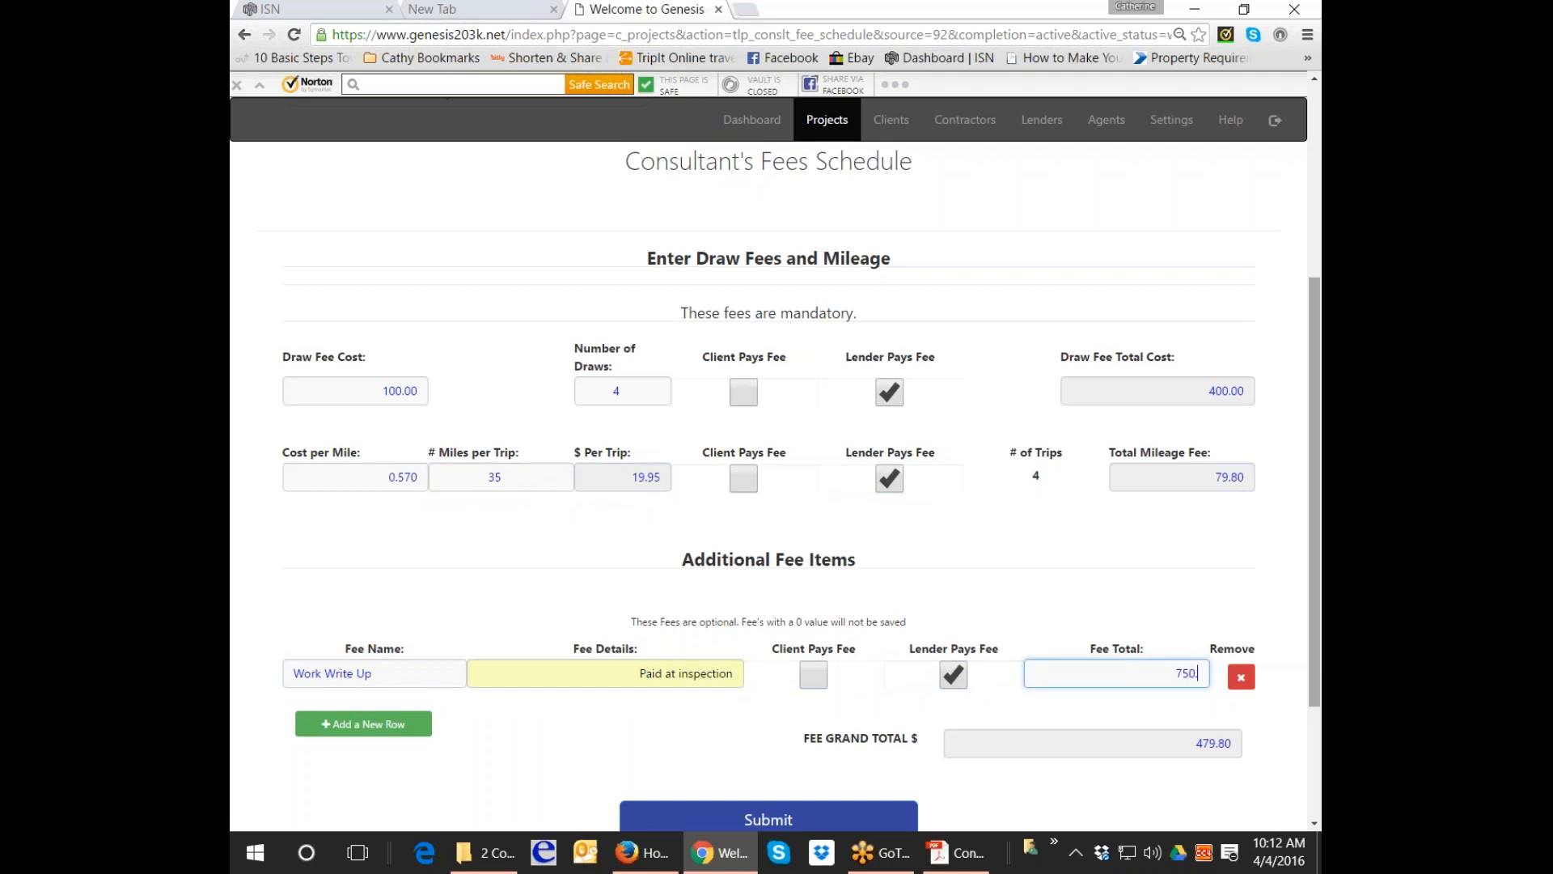
key("Return")
scroll(1298, 791, "down", 7)
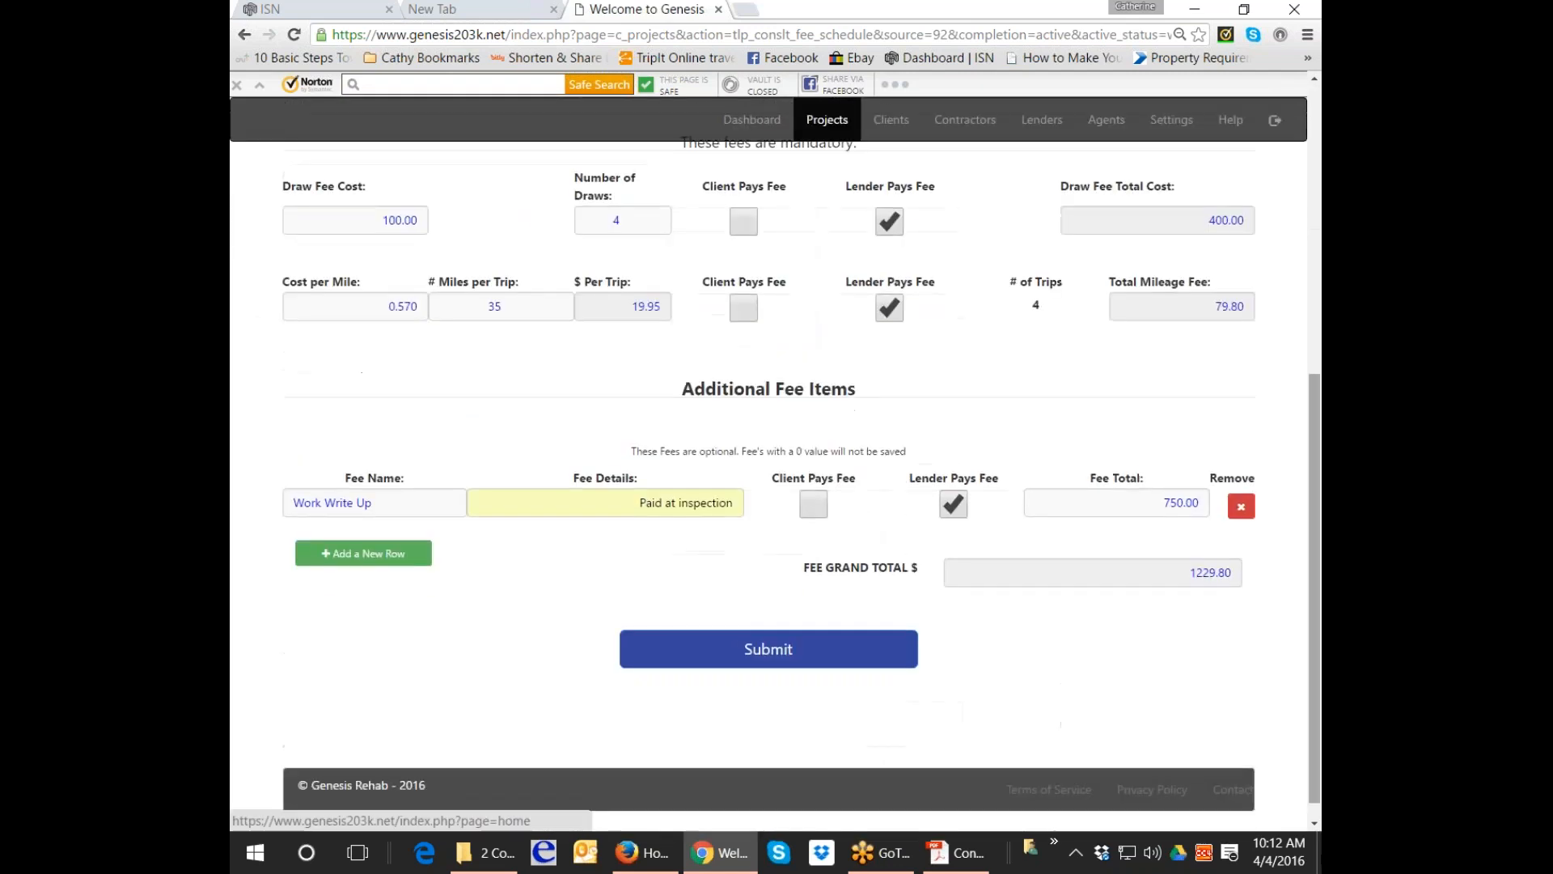
left_click(793, 657)
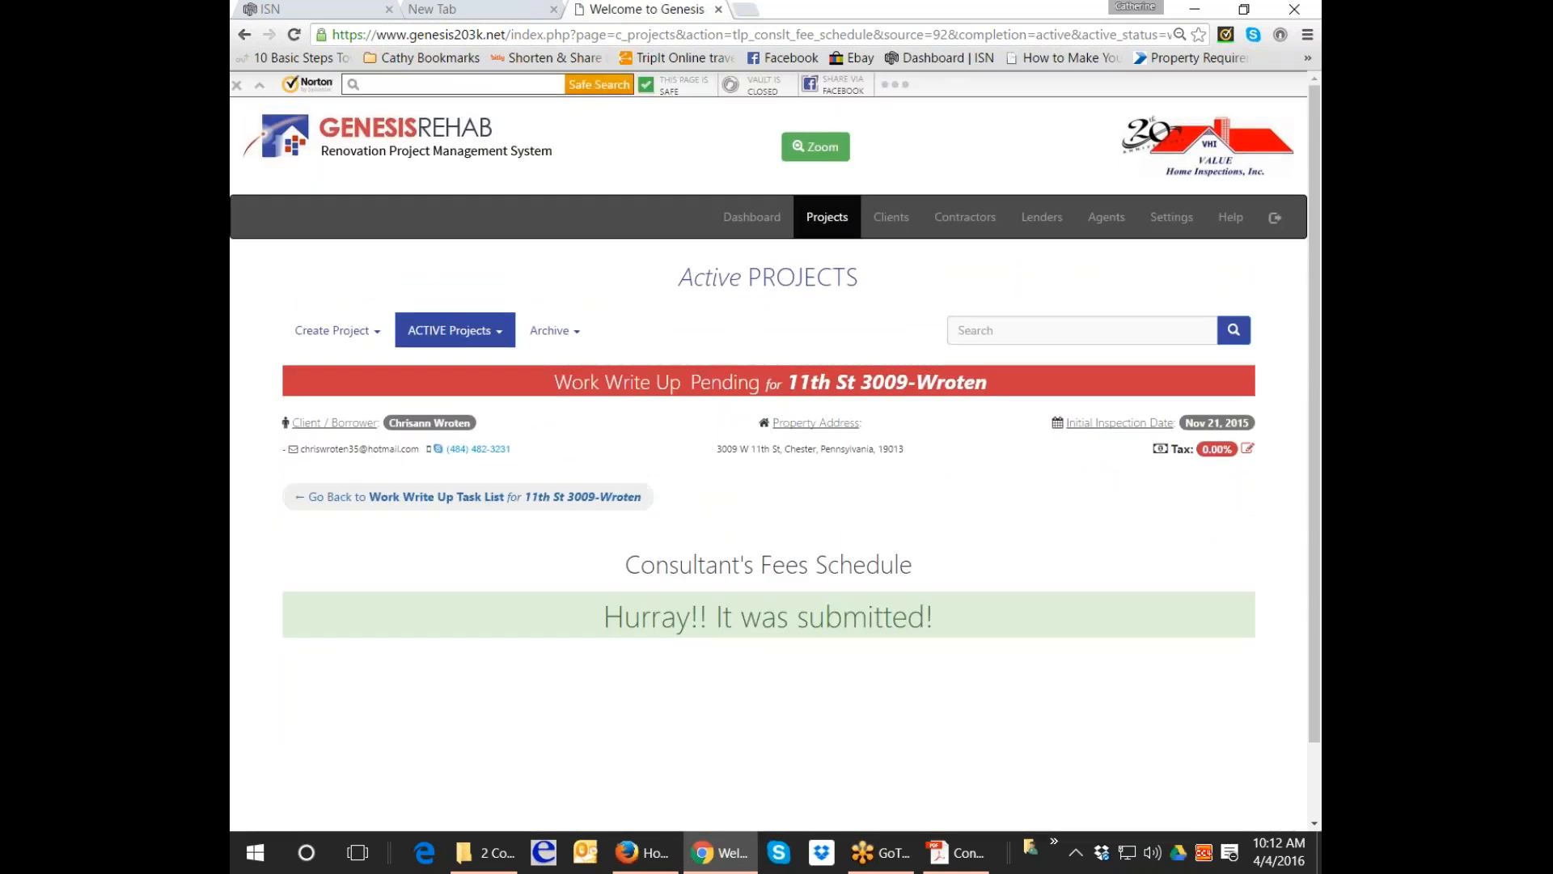
In task #9, set the project closing date to March 1, 2016.
scroll(1060, 666, "down", 3)
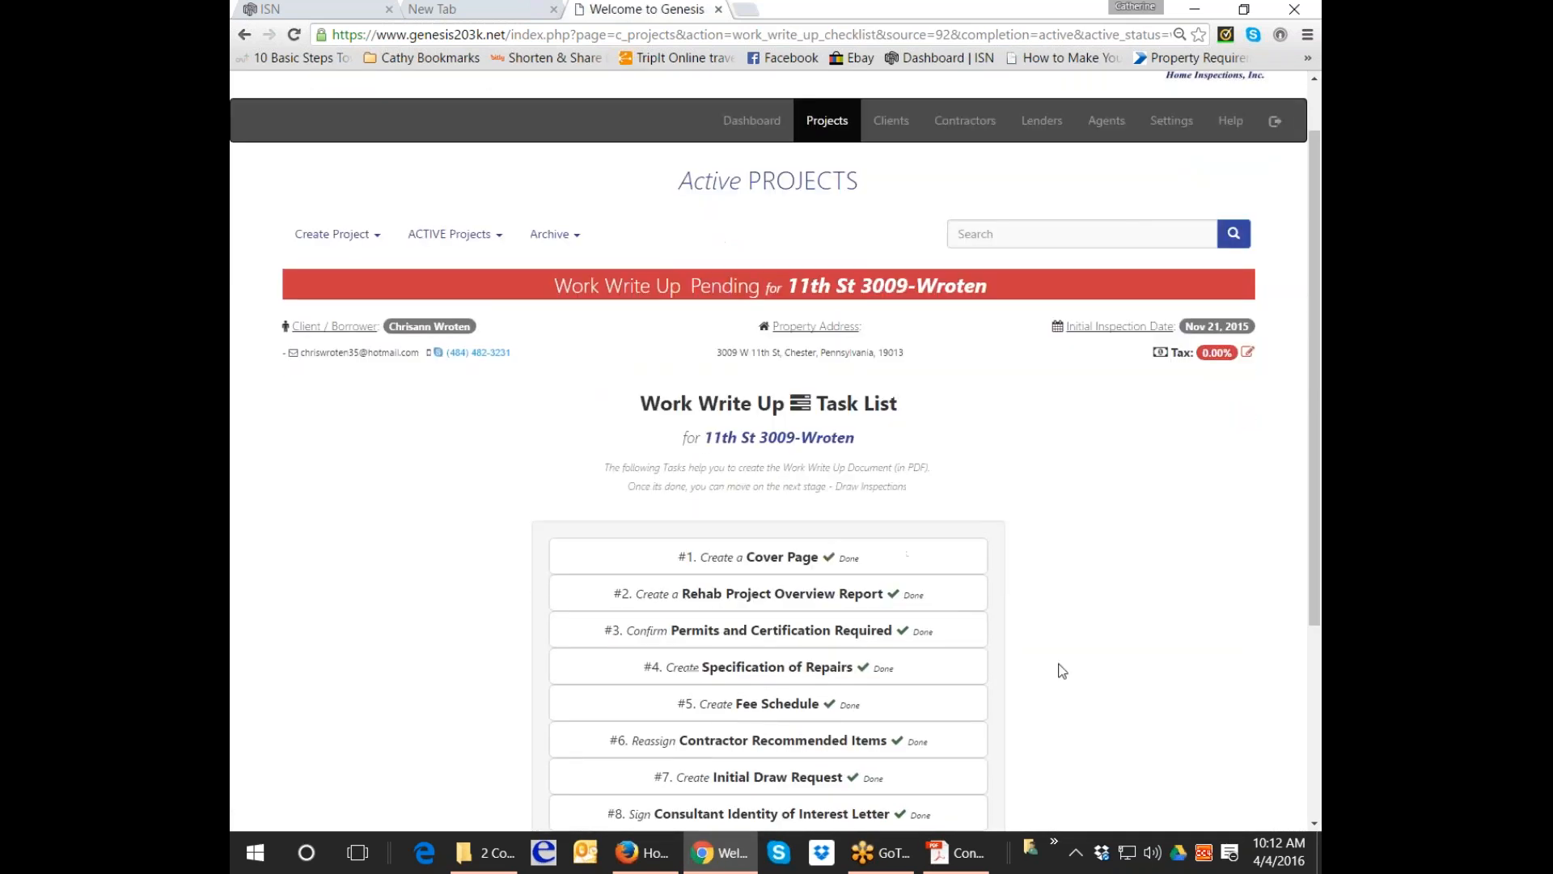
scroll(1060, 666, "down", 1)
left_click(796, 628)
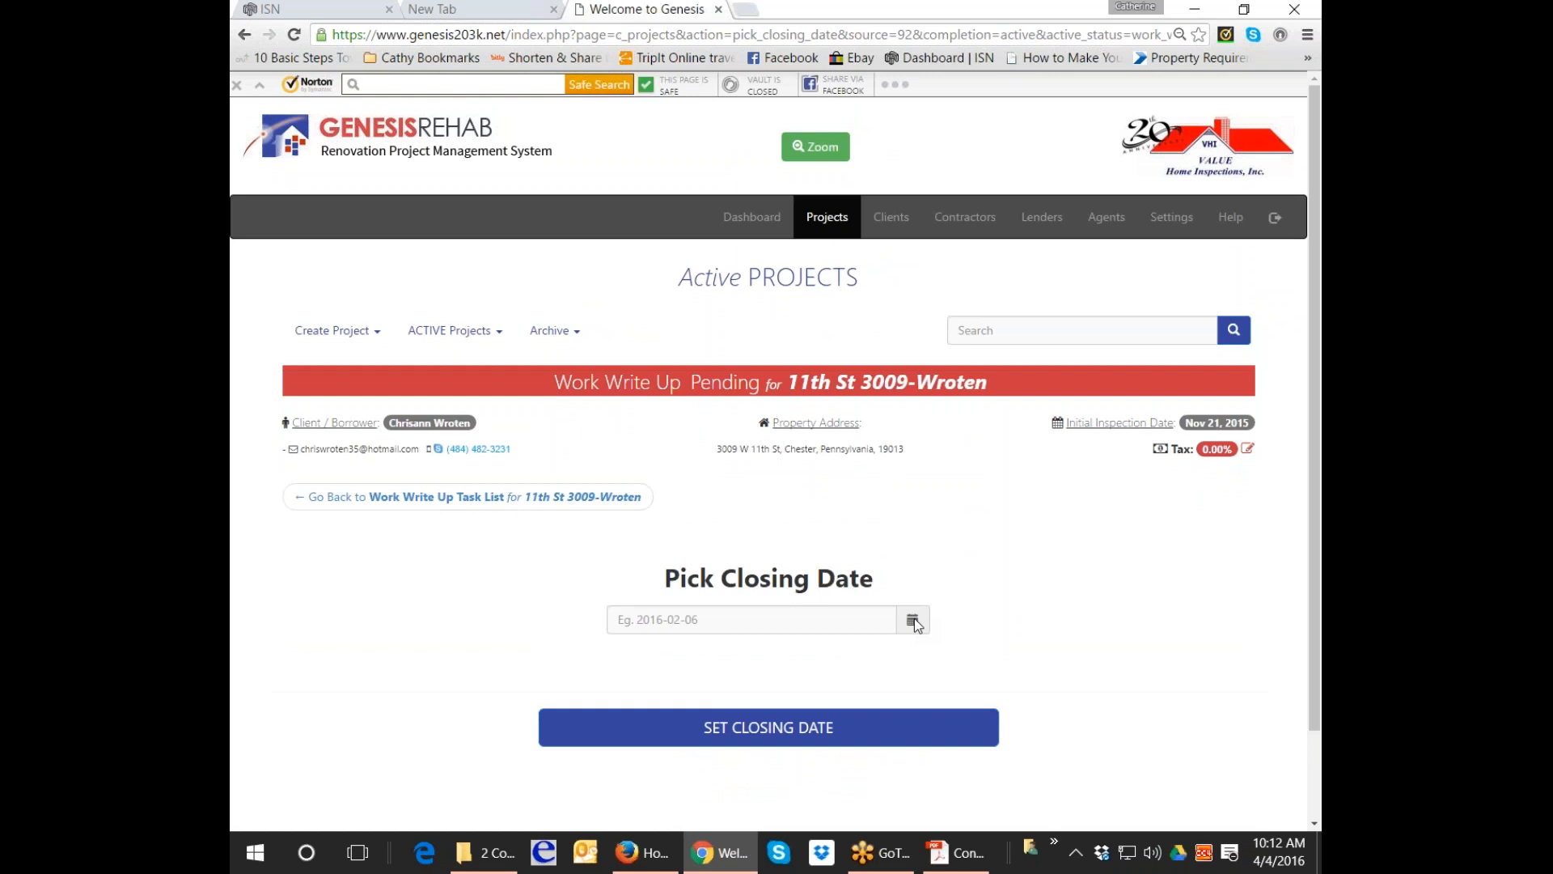
left_click(913, 621)
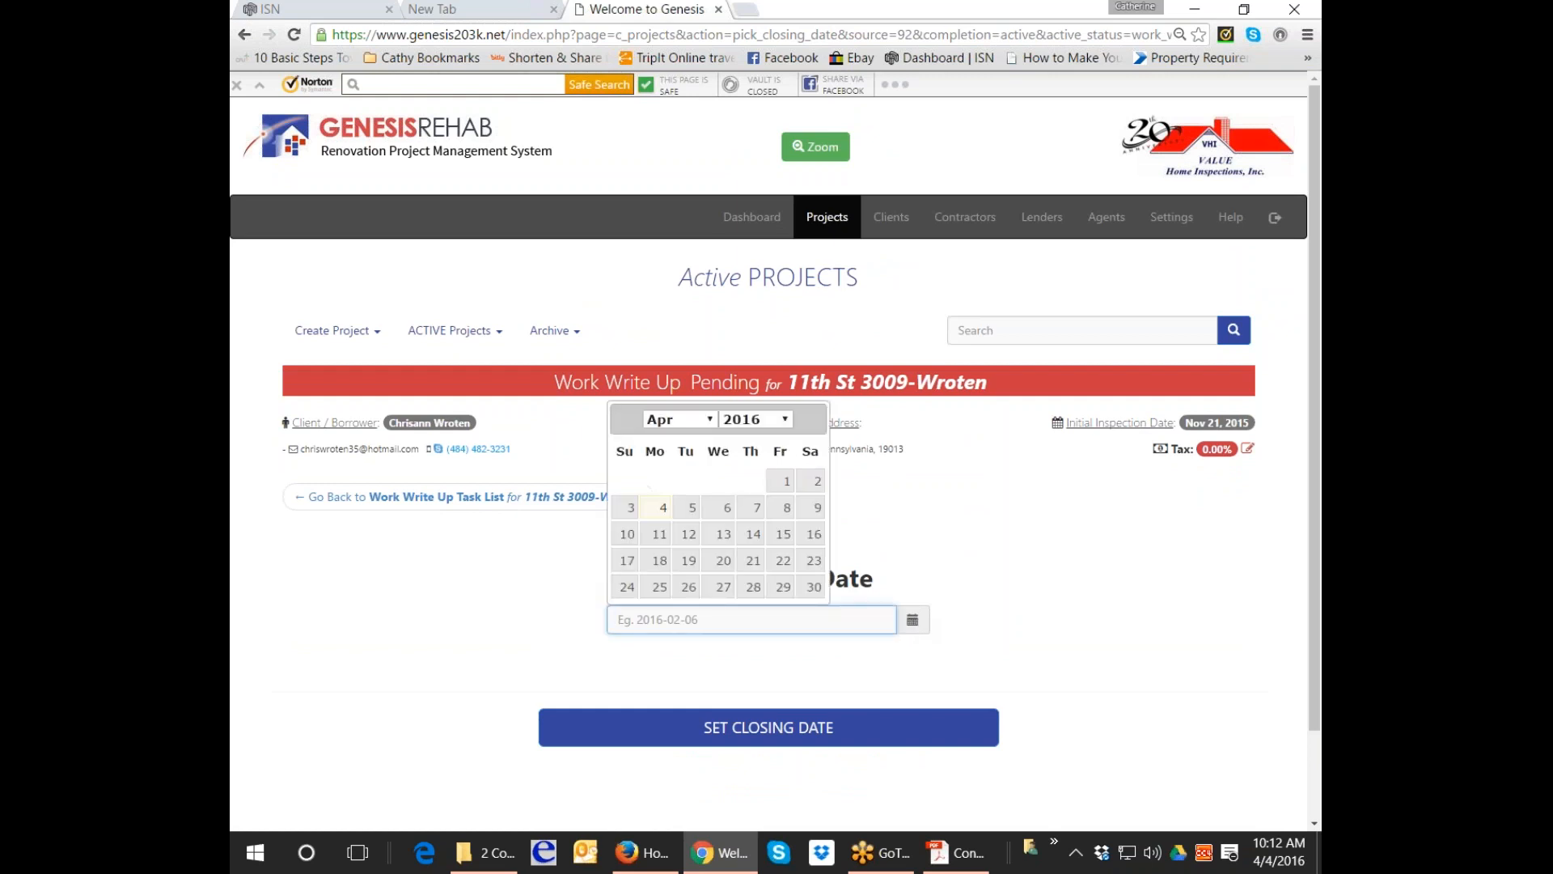
left_click(711, 419)
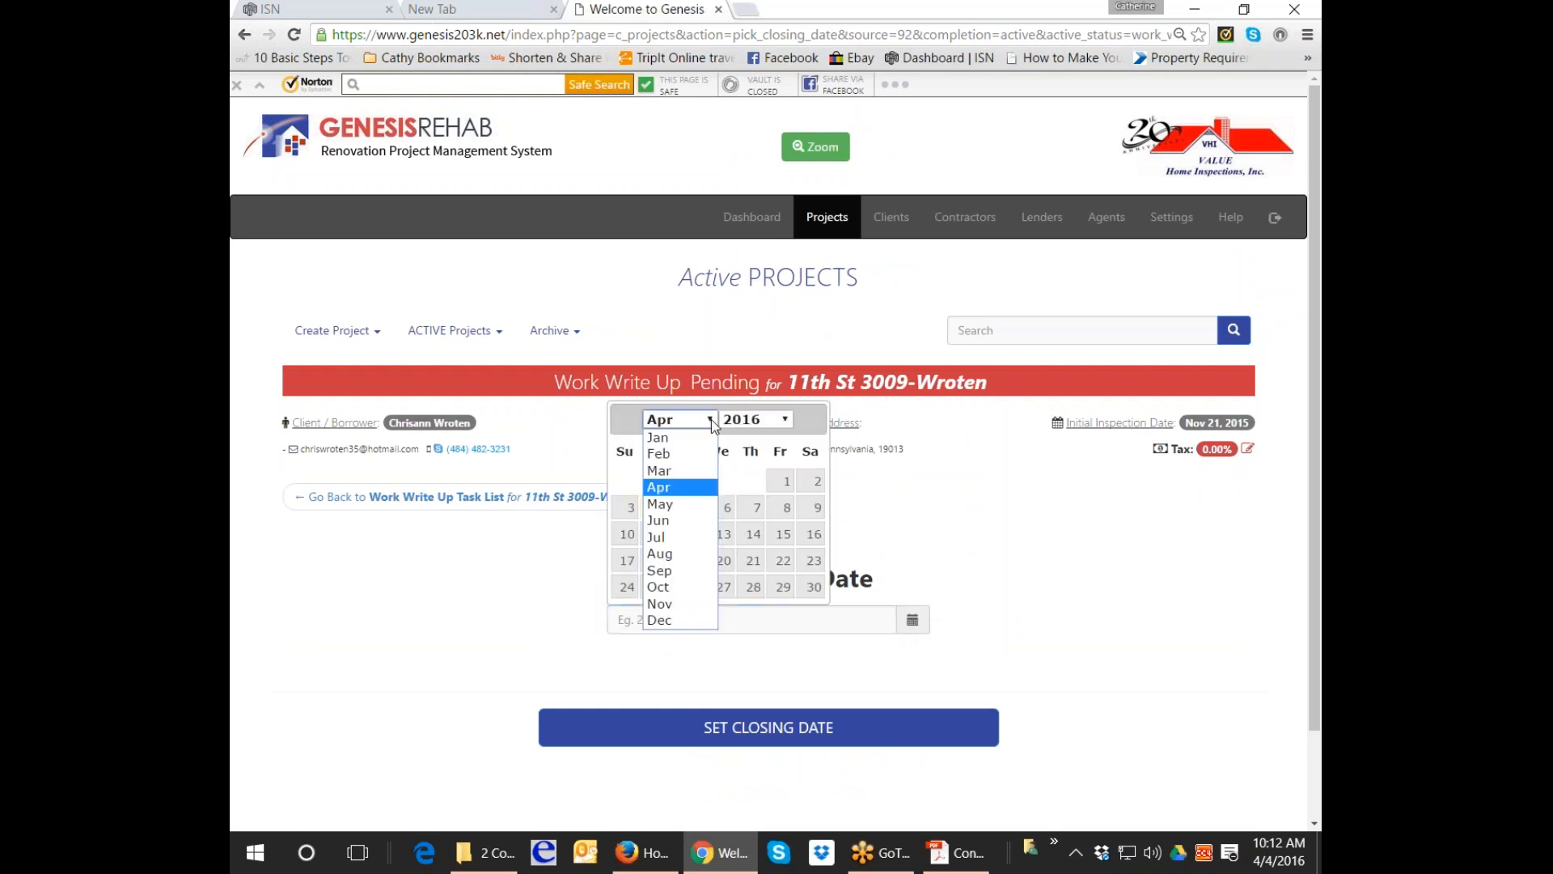
left_click(684, 472)
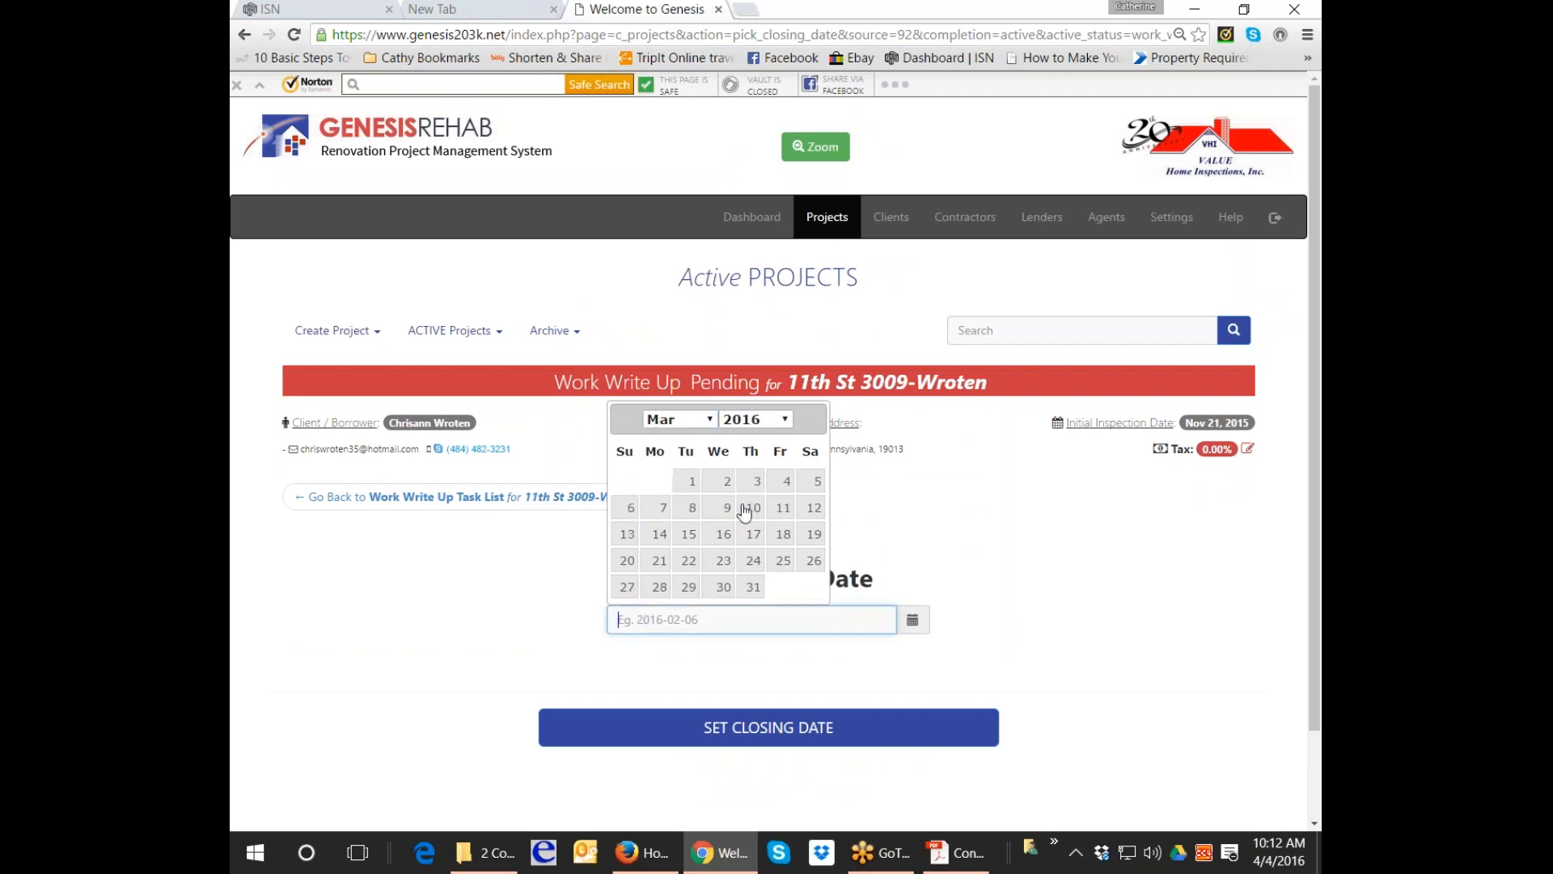
left_click(694, 482)
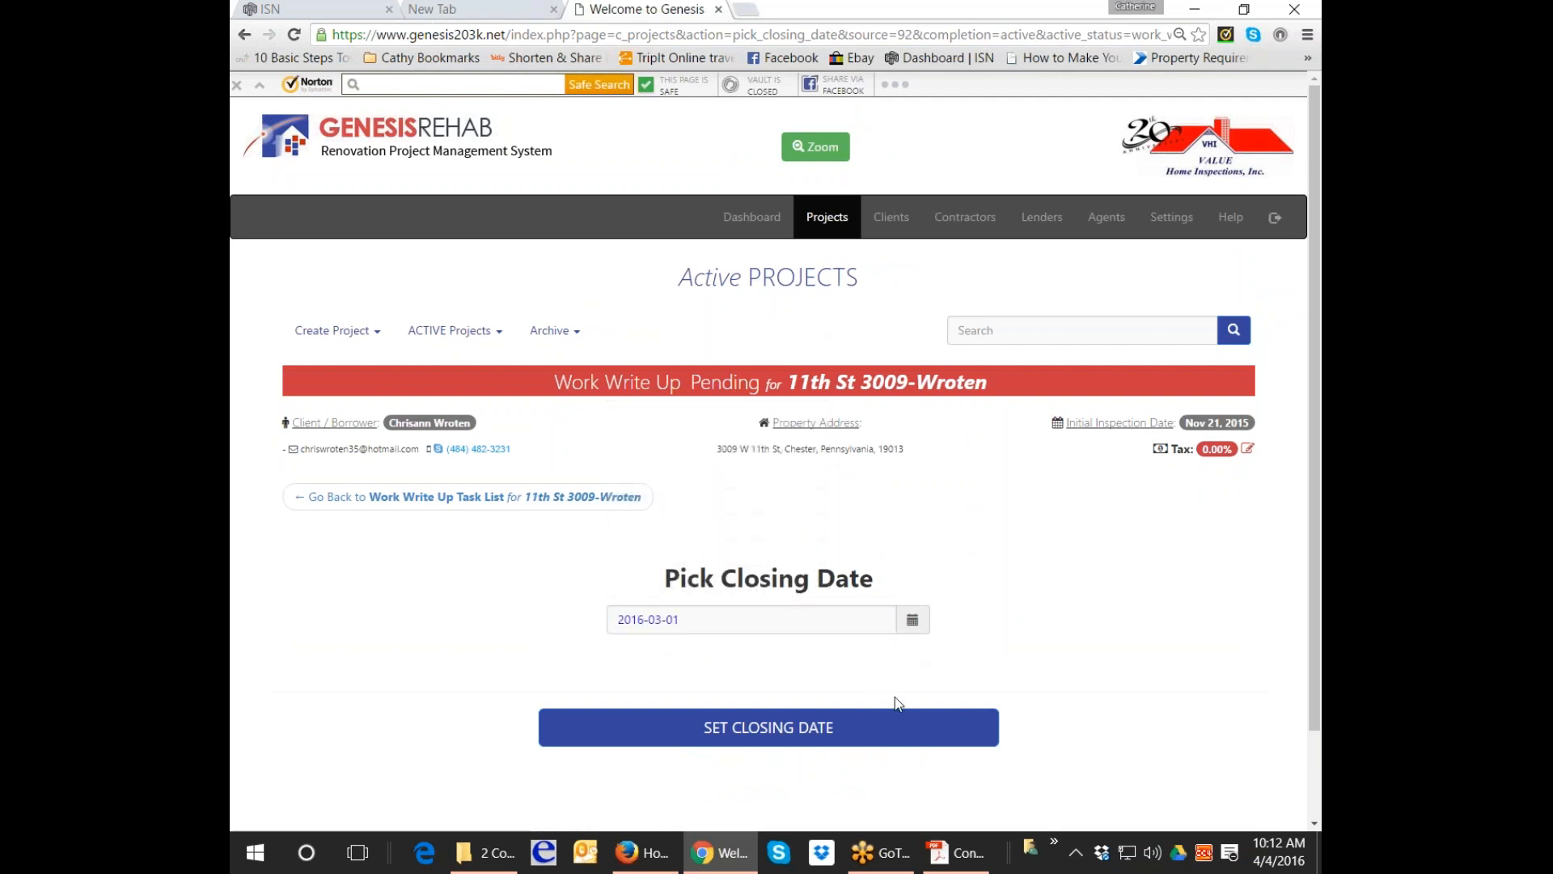
left_click(894, 712)
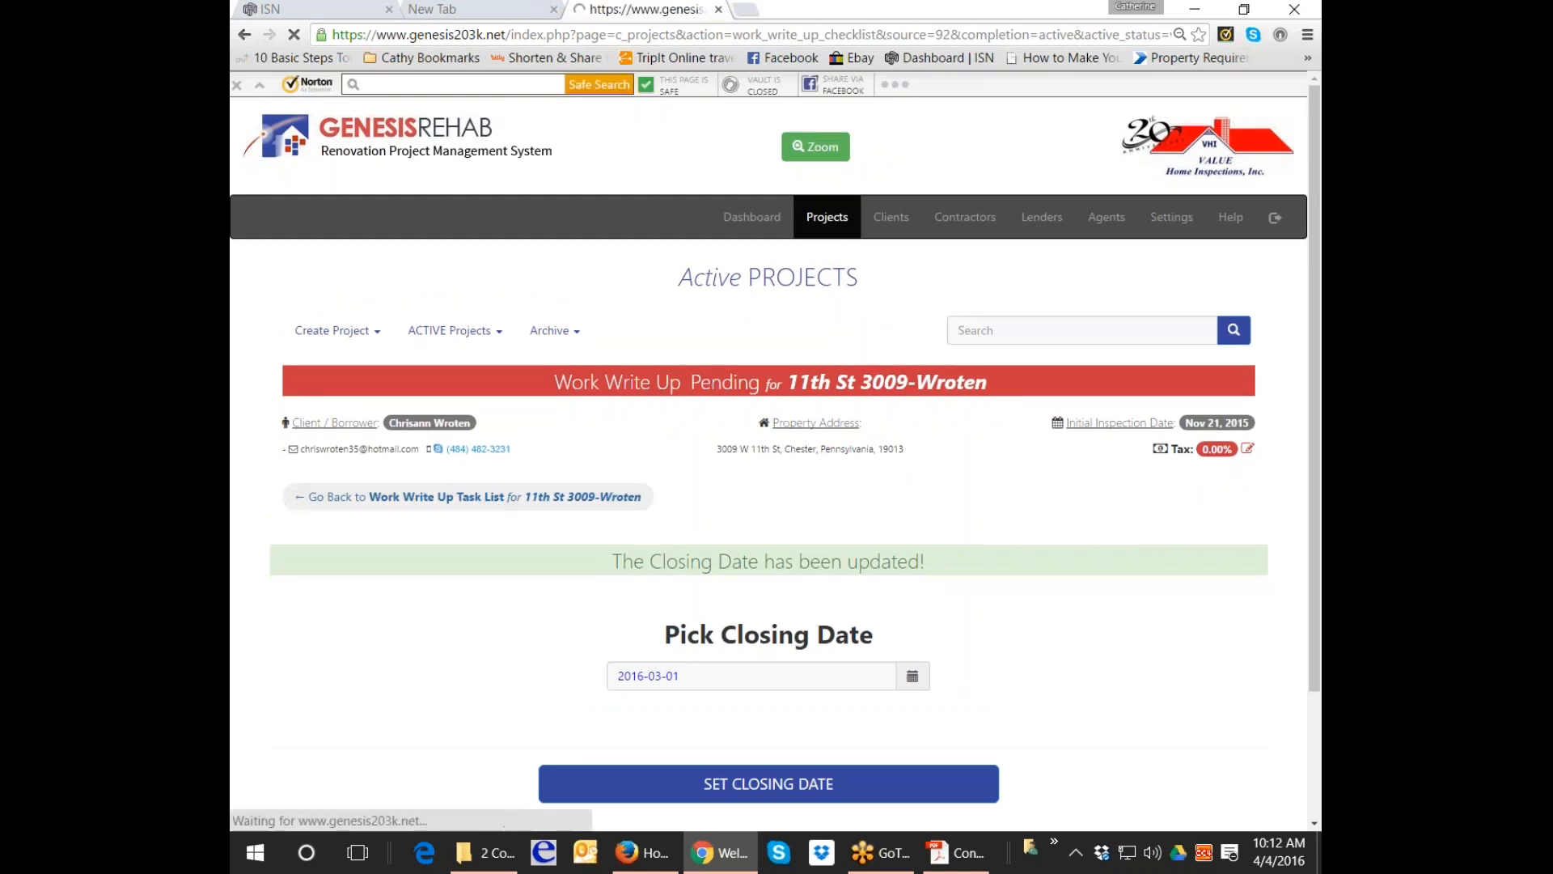
scroll(926, 605, "down", 4)
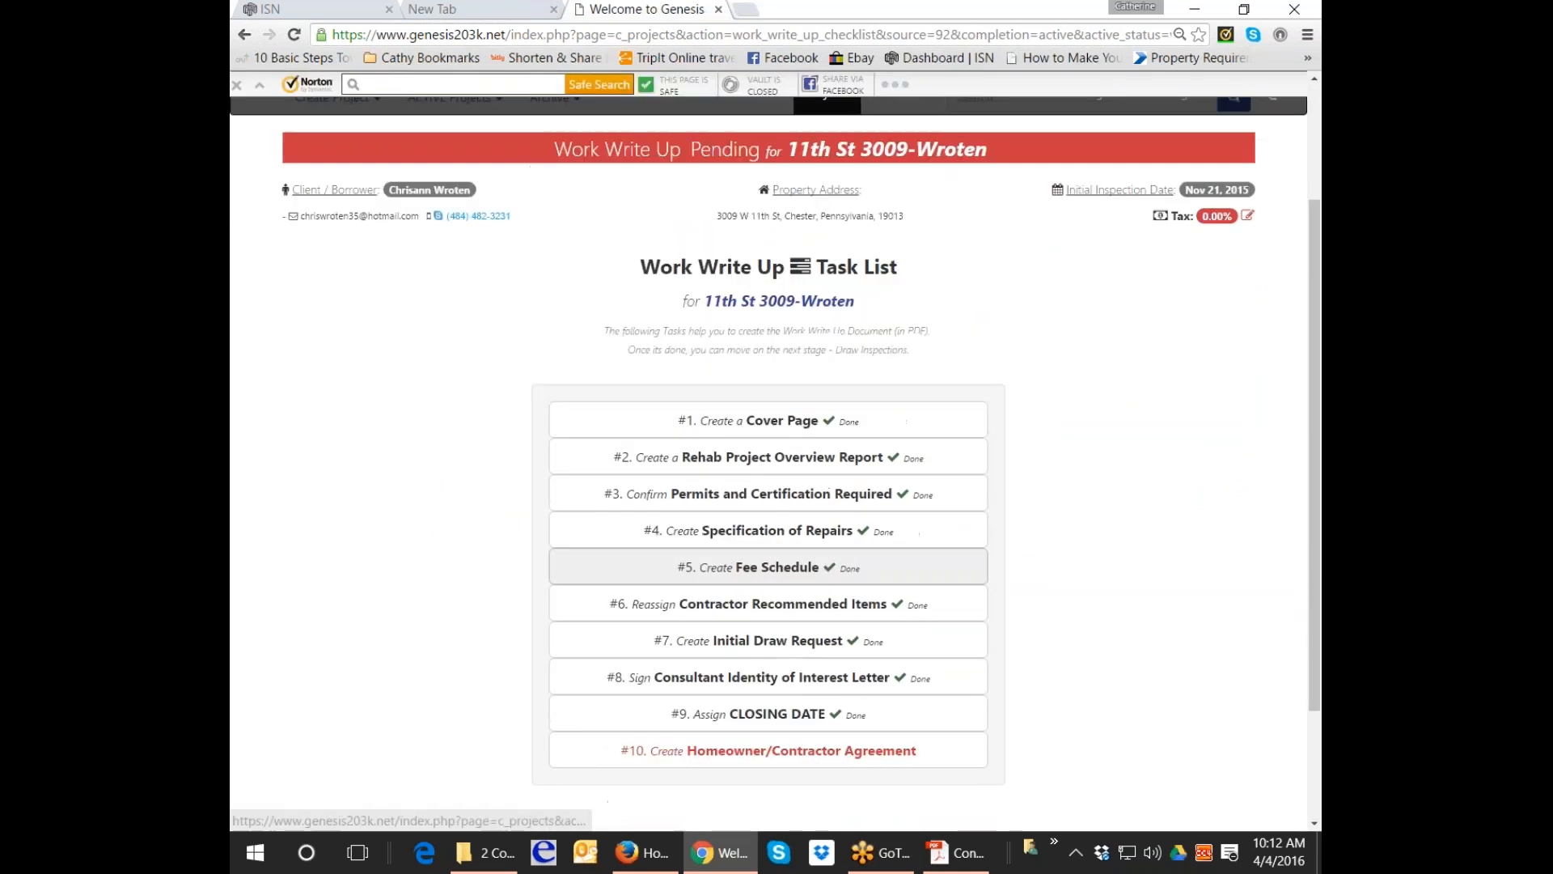
Open the Homeowner/Contractor Agreement task and save its text unchanged.
left_click(912, 668)
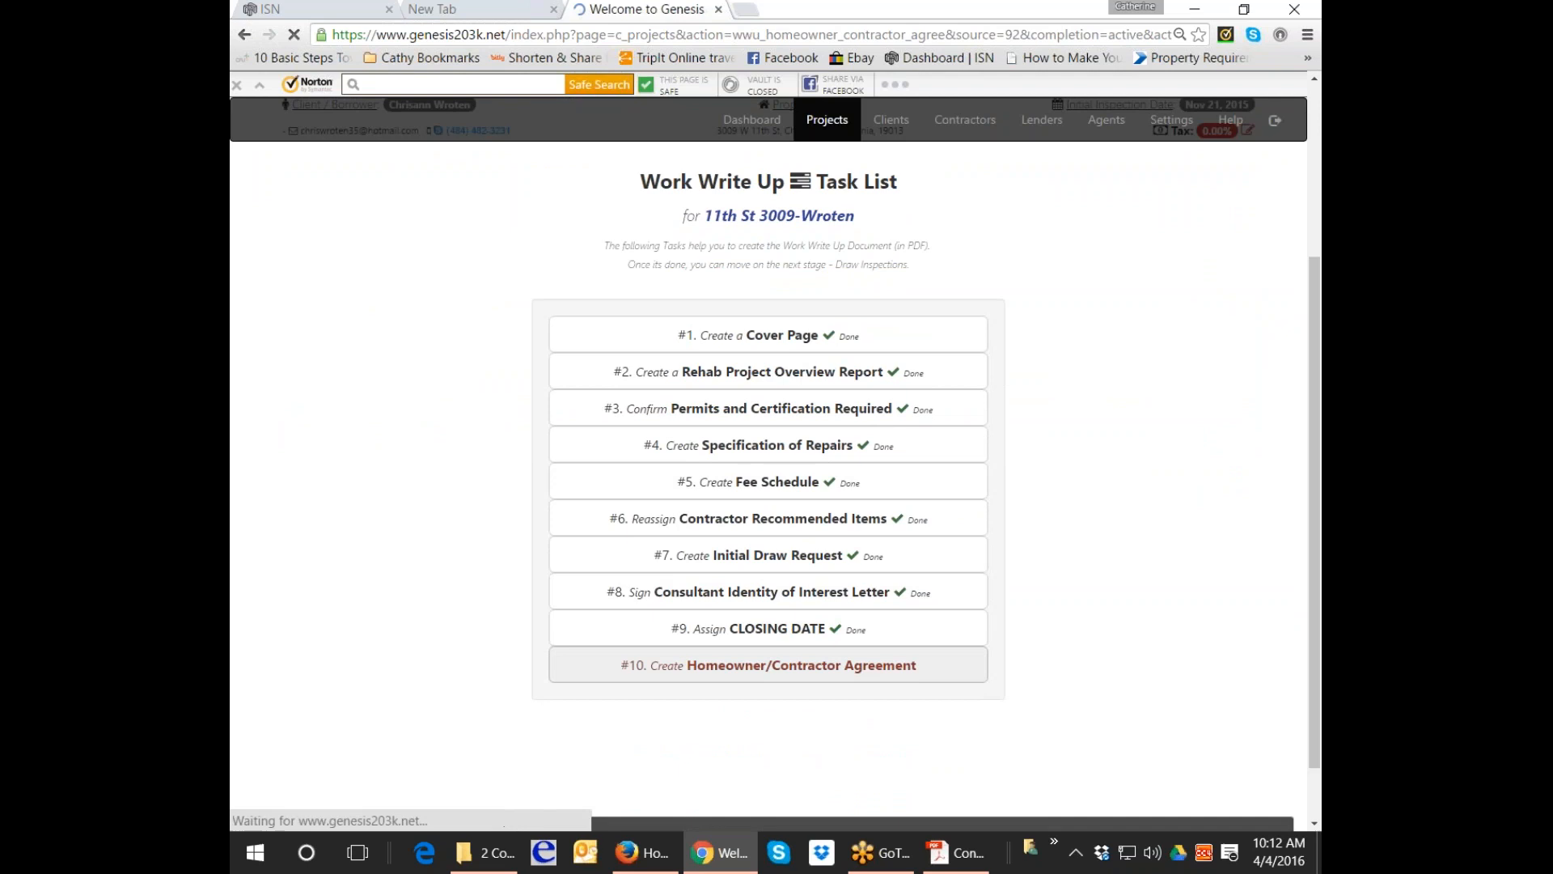
scroll(910, 659, "down", 2)
scroll(910, 657, "down", 2)
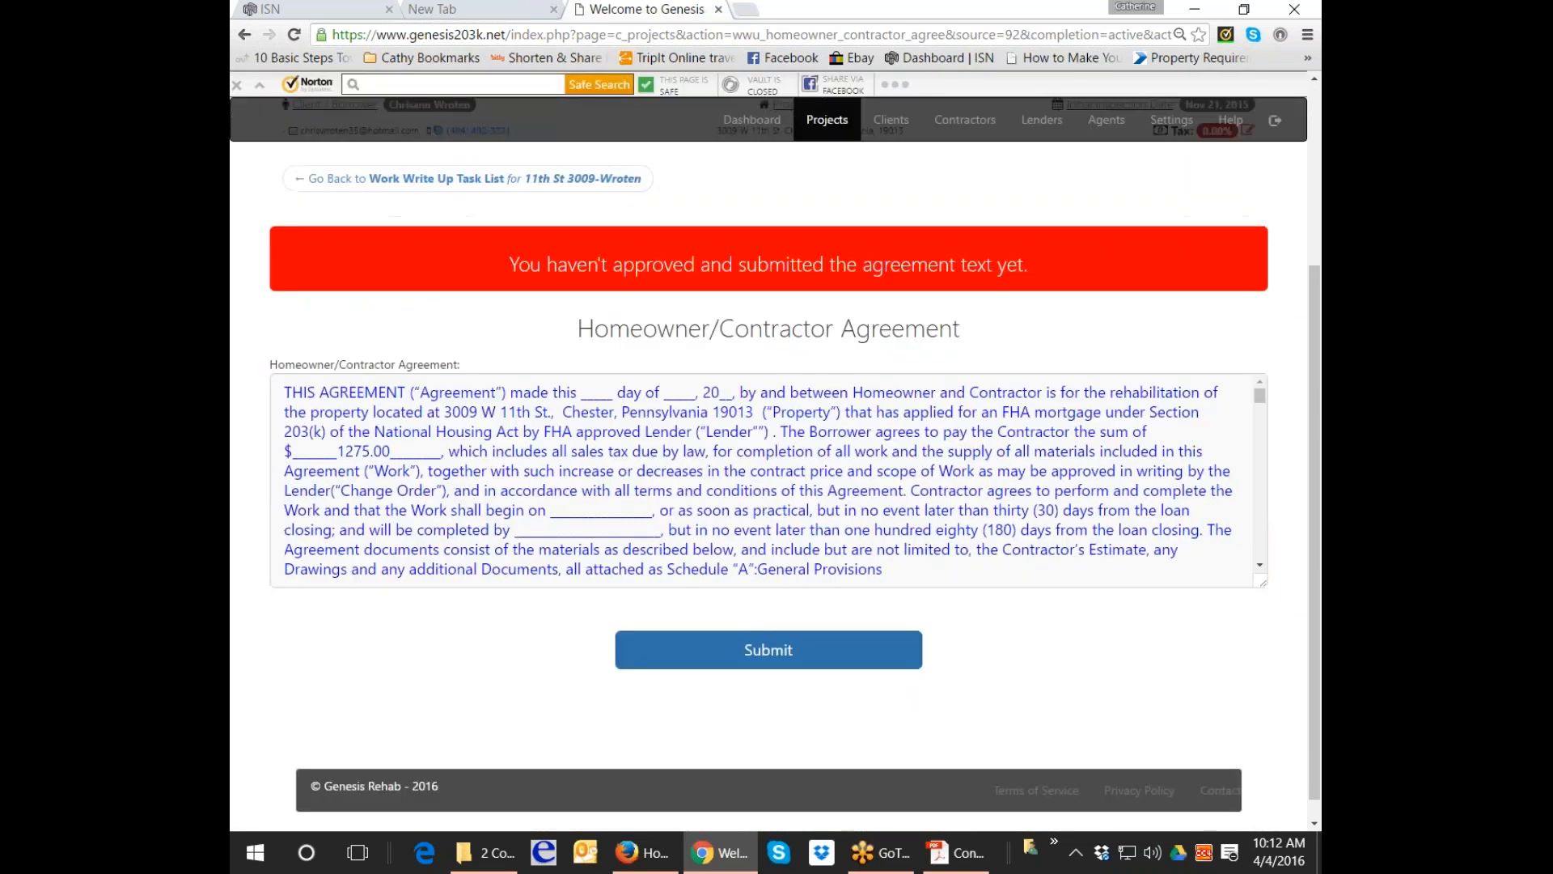
left_click(893, 657)
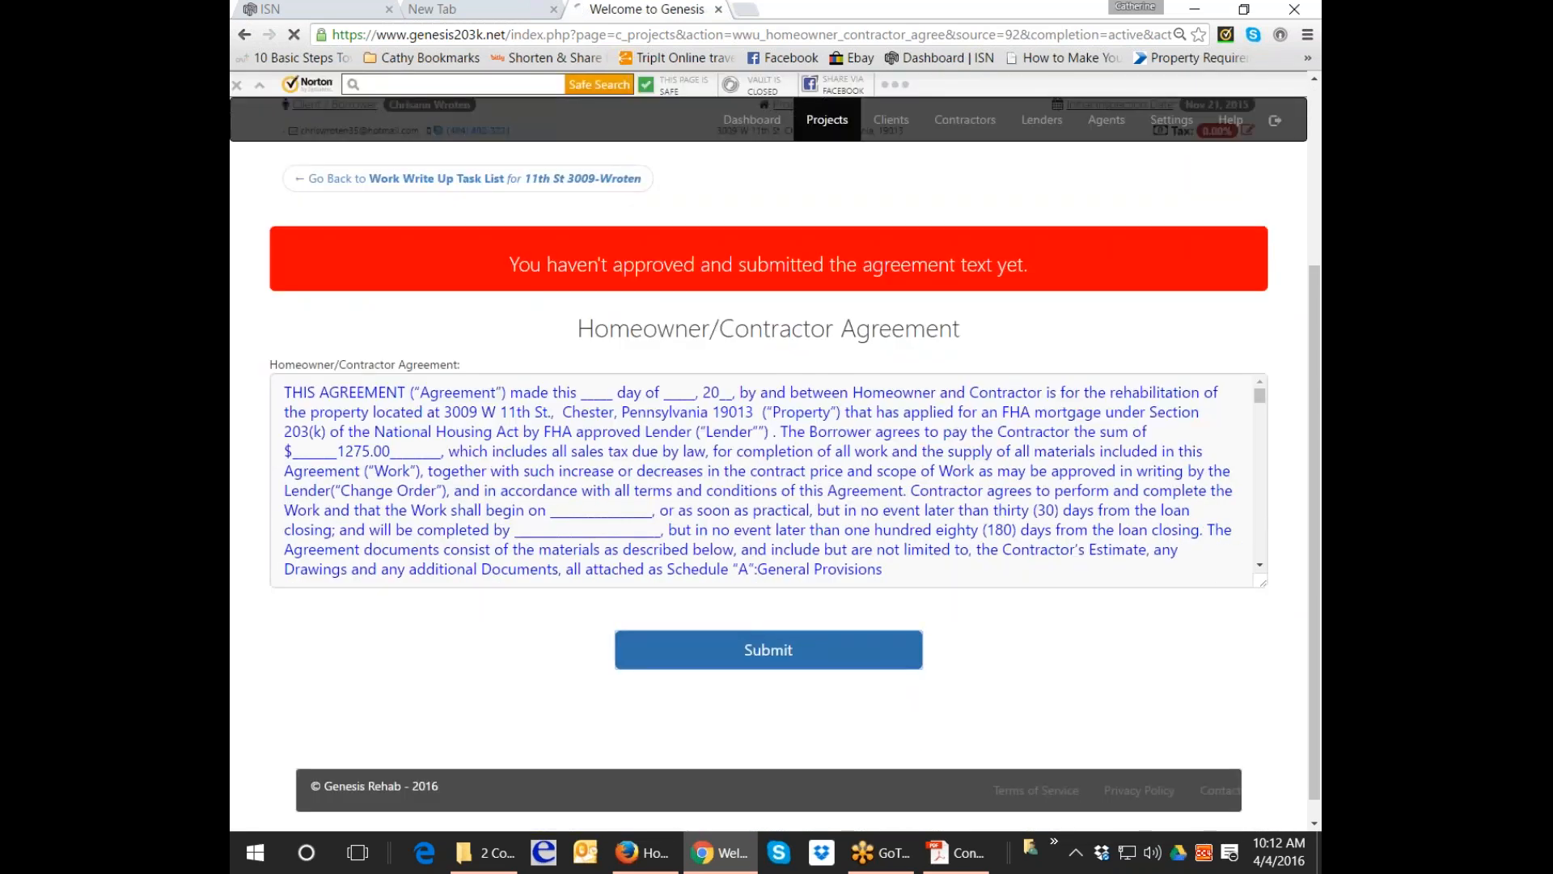
Fill the agreement's date blanks with 2, March and 16, then submit it.
scroll(768, 450, "down", 1)
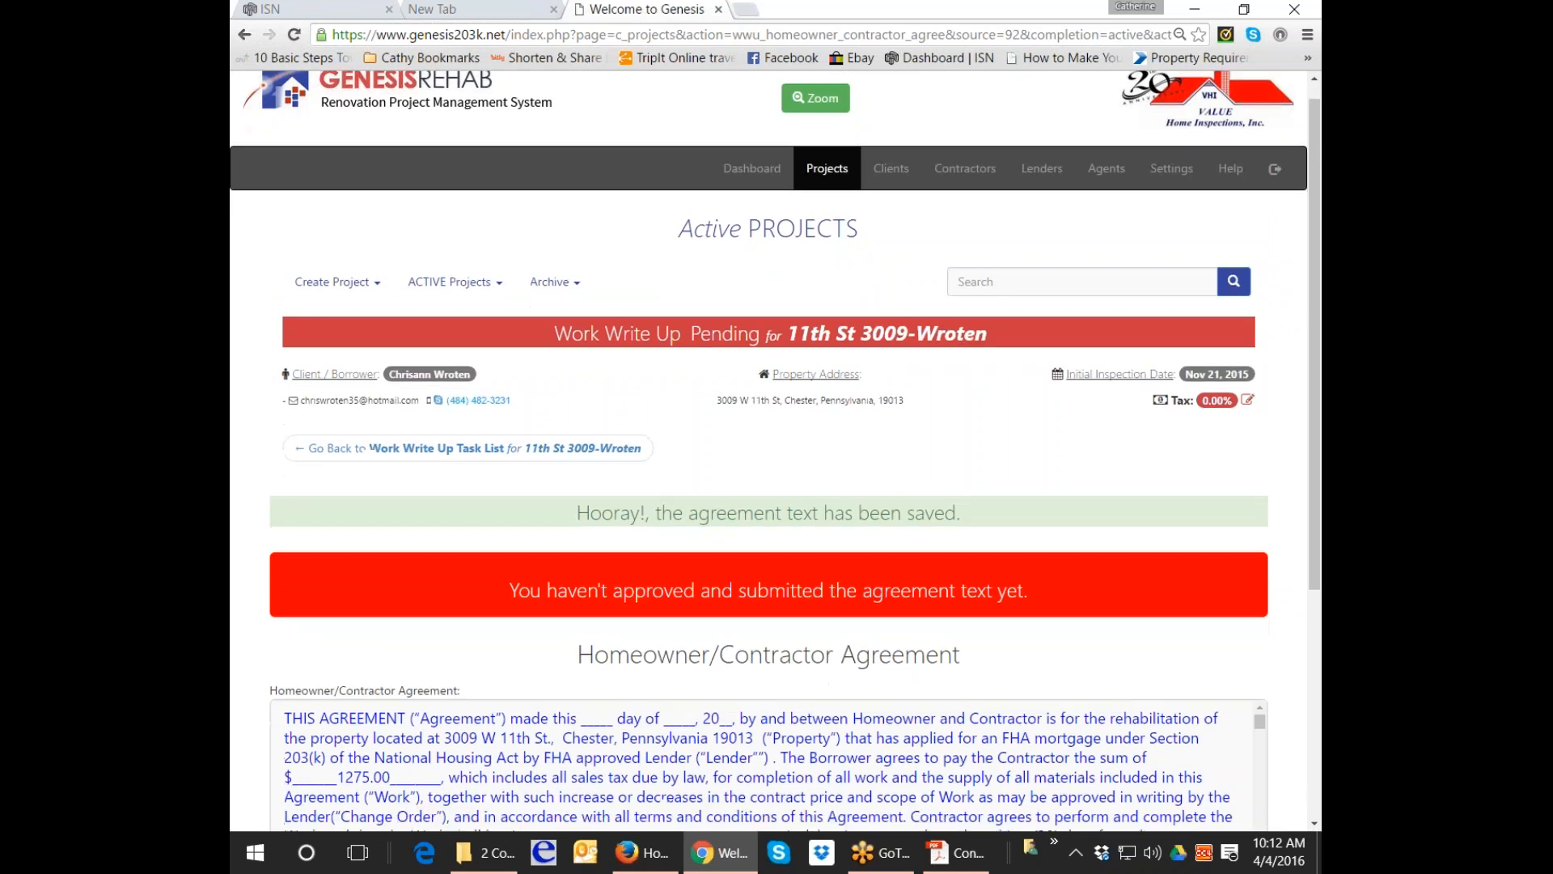
left_click(603, 680)
type("2")
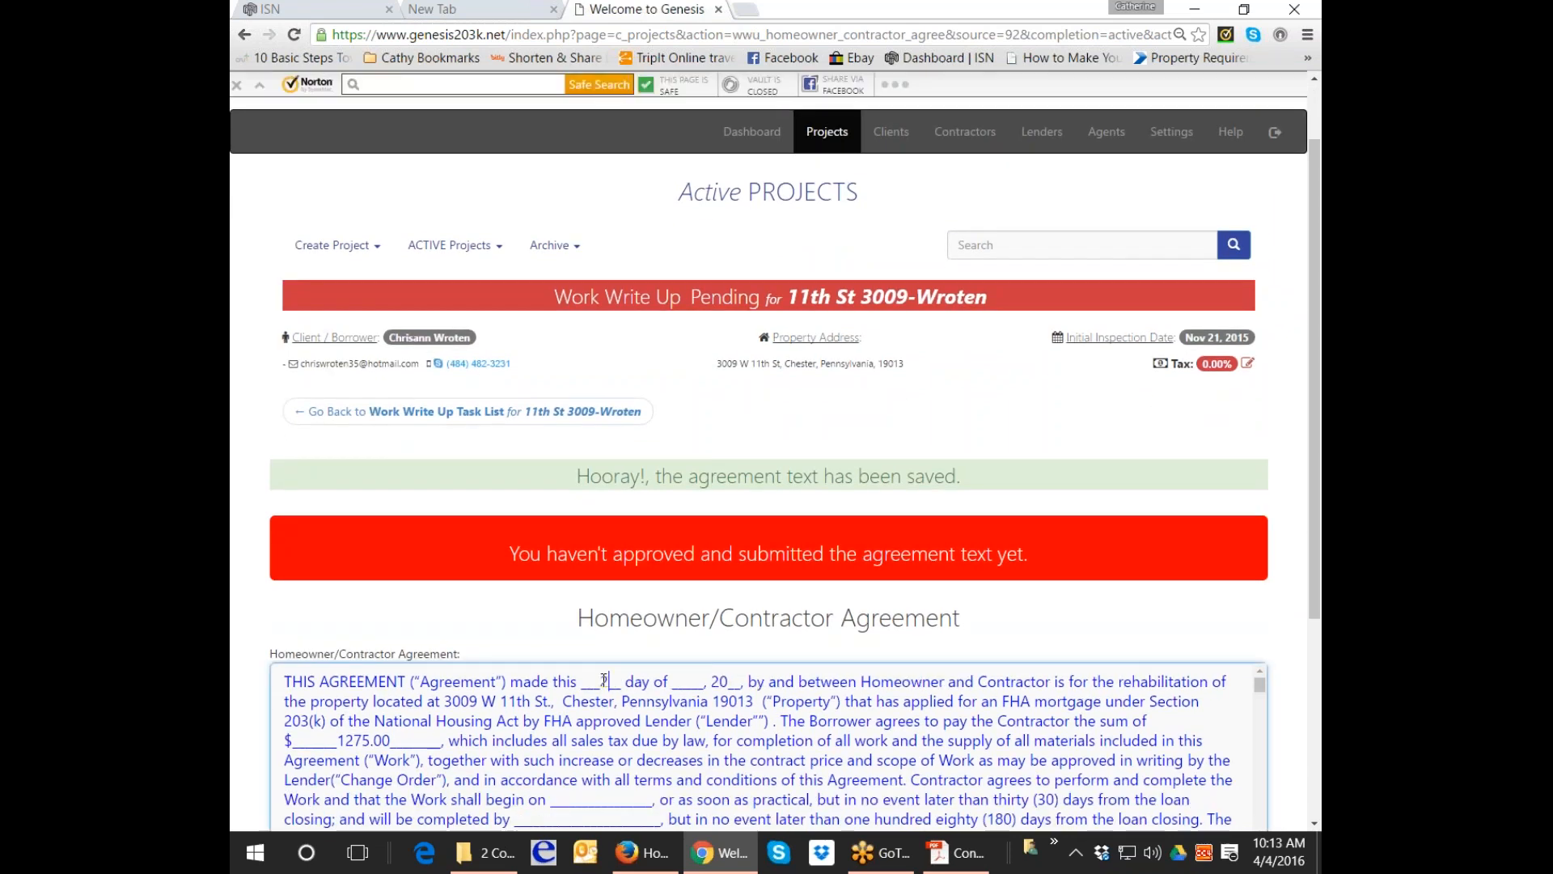
left_click(687, 680)
type("March")
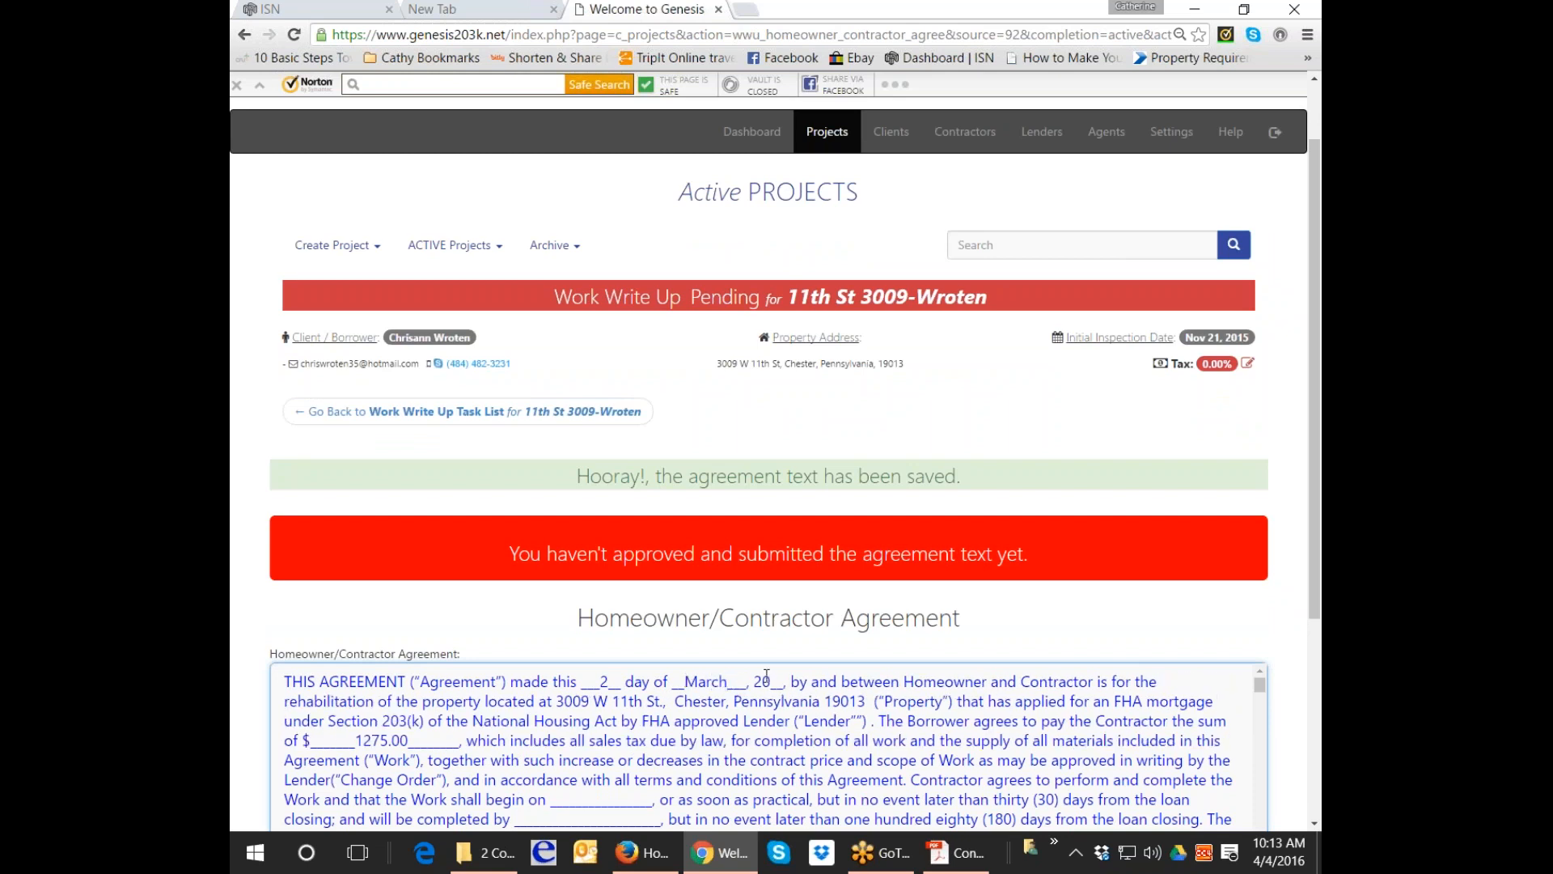
left_click(767, 681)
type("16")
scroll(825, 693, "down", 10)
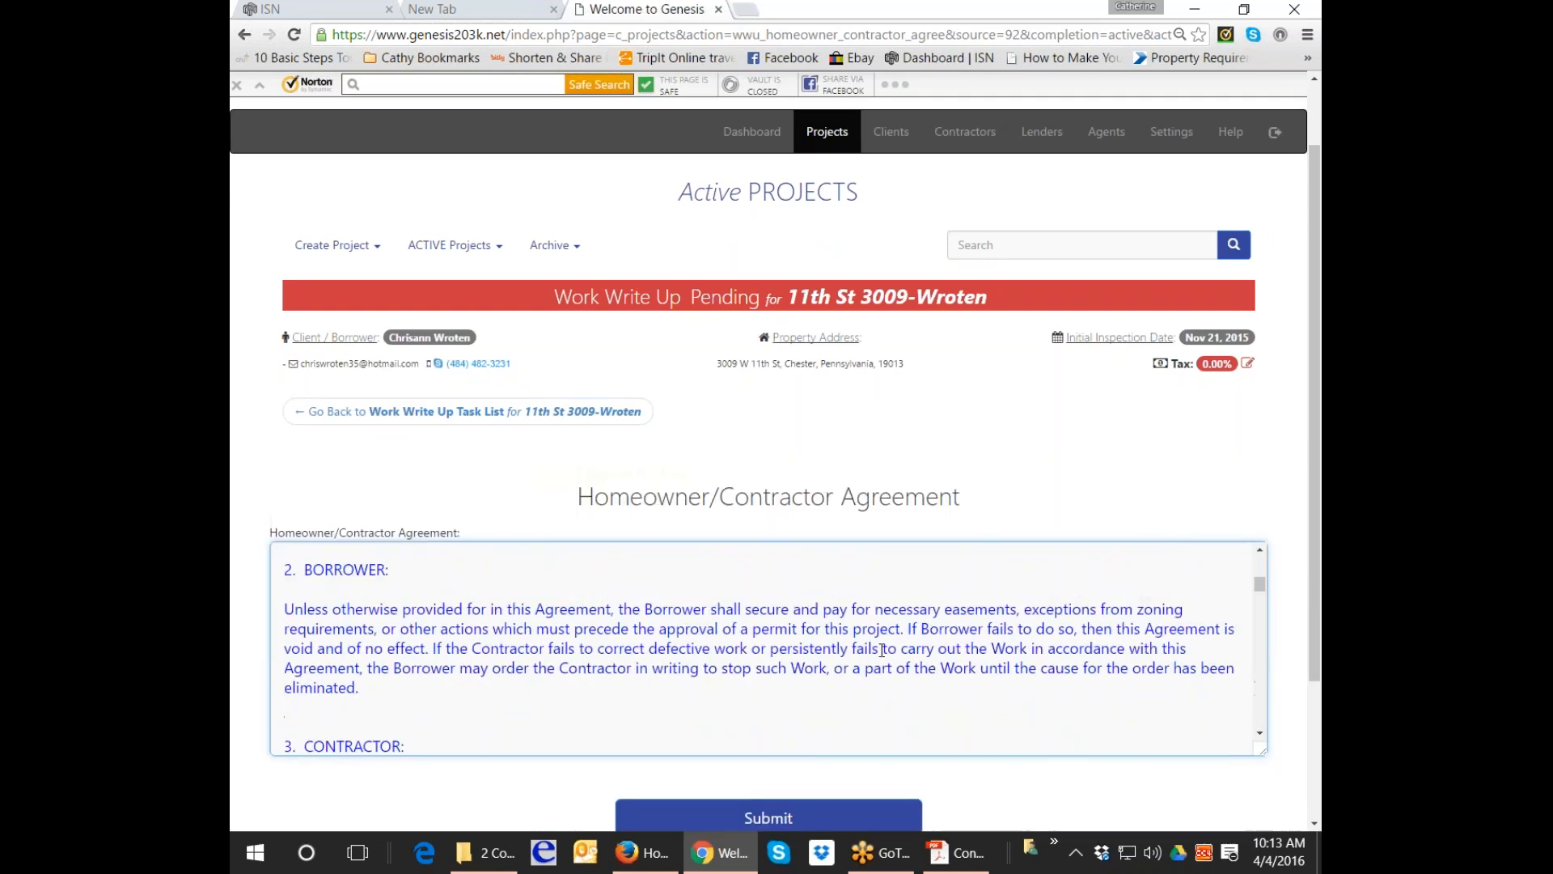
left_click(801, 819)
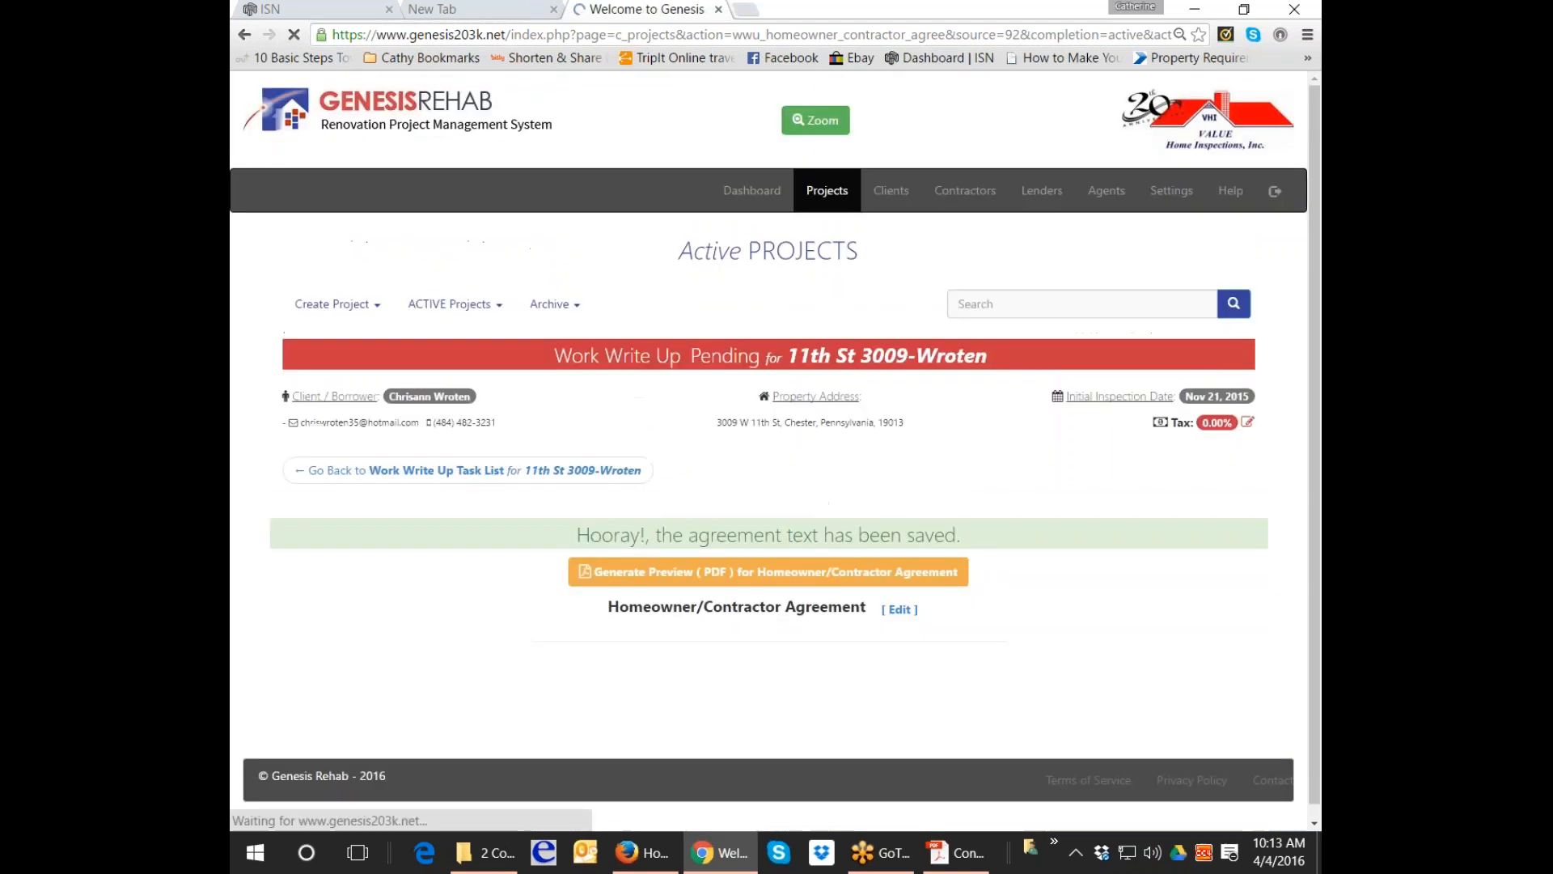
Return to the Work Write Up task list and preview the report.
left_click(415, 497)
scroll(769, 486, "down", 7)
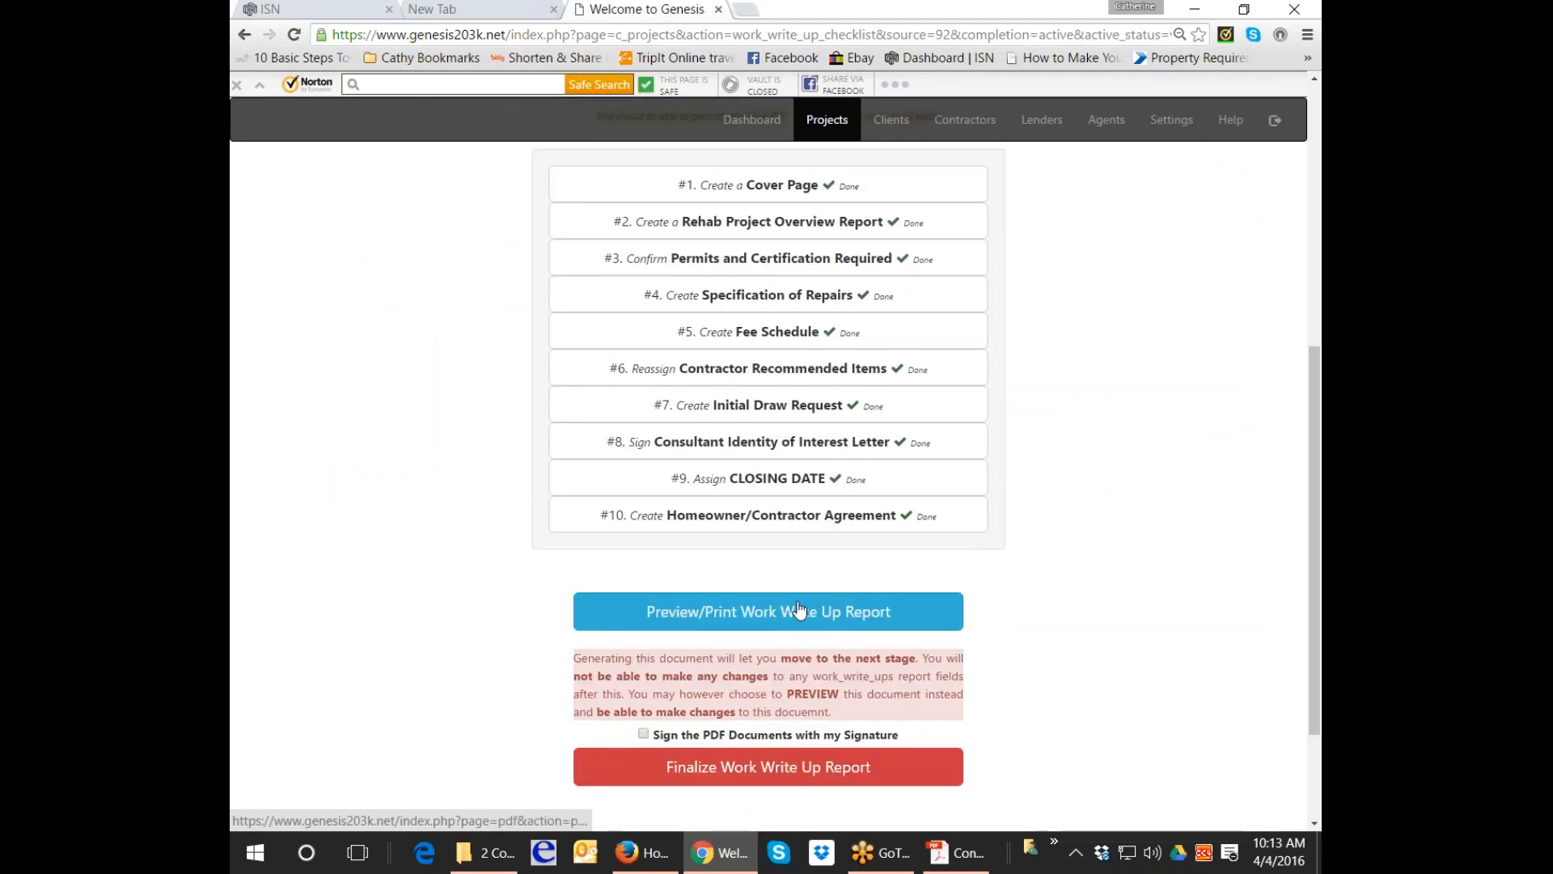
left_click(807, 614)
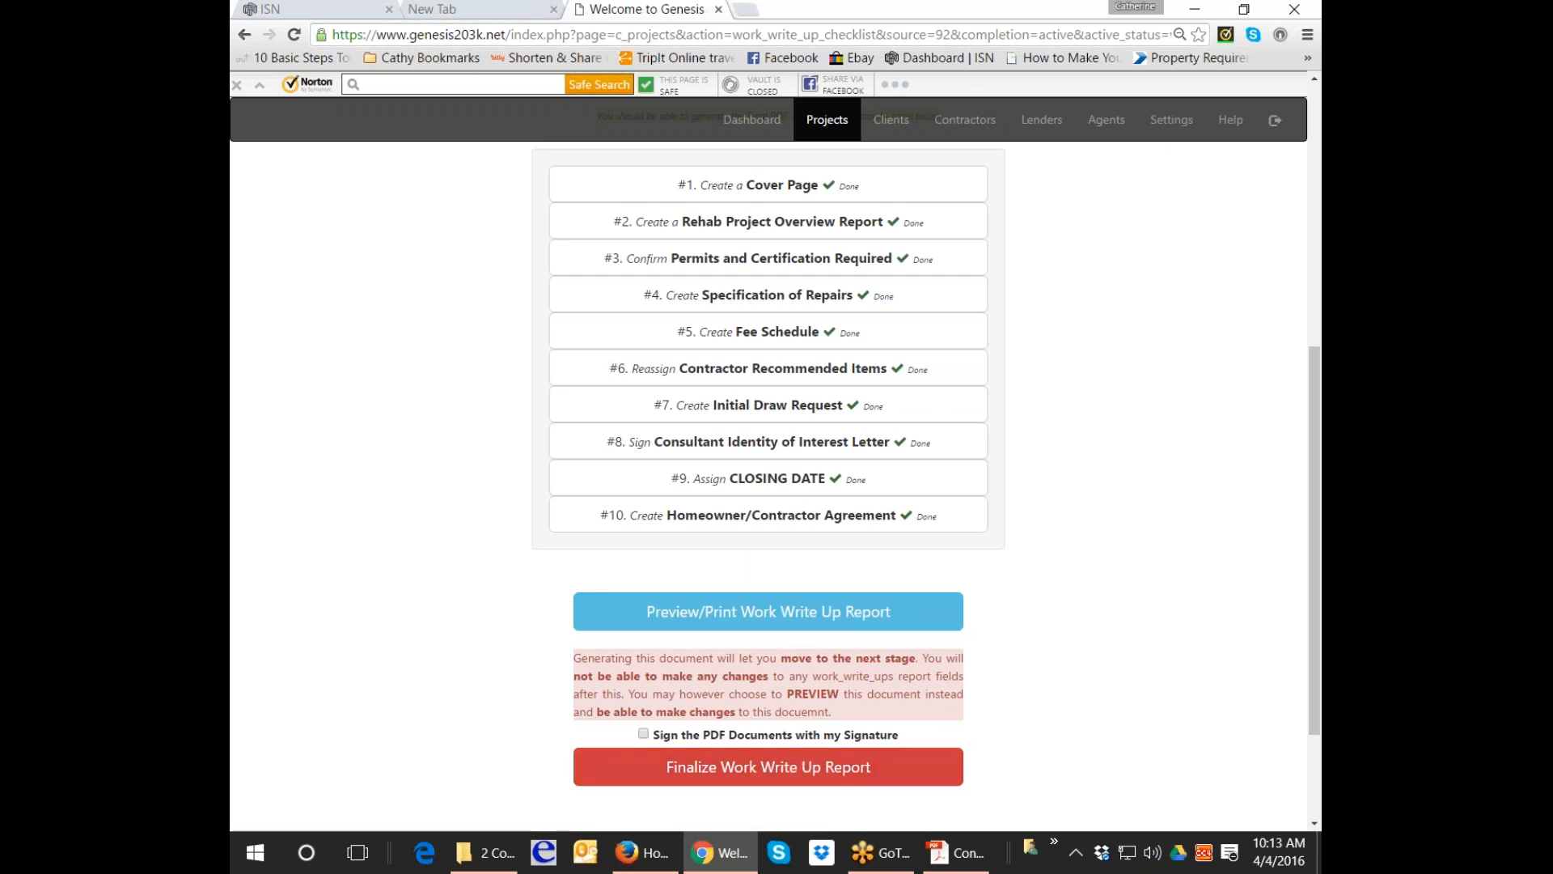
scroll(1219, 366, "up", 1)
scroll(1218, 364, "up", 2)
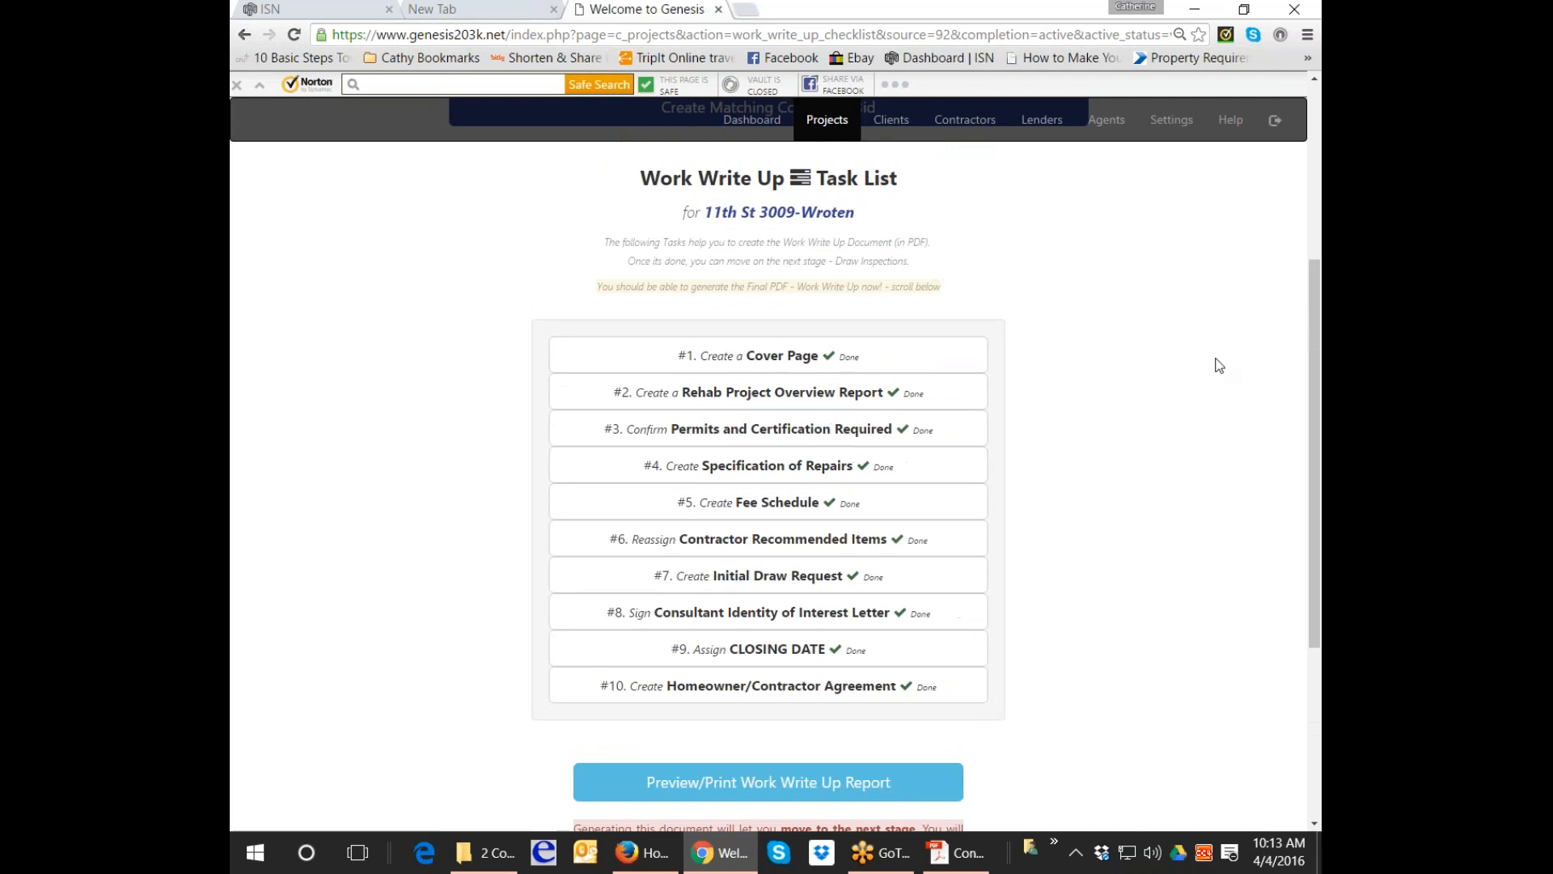
scroll(1197, 420, "down", 2)
scroll(1092, 613, "up", 2)
scroll(1093, 613, "up", 1)
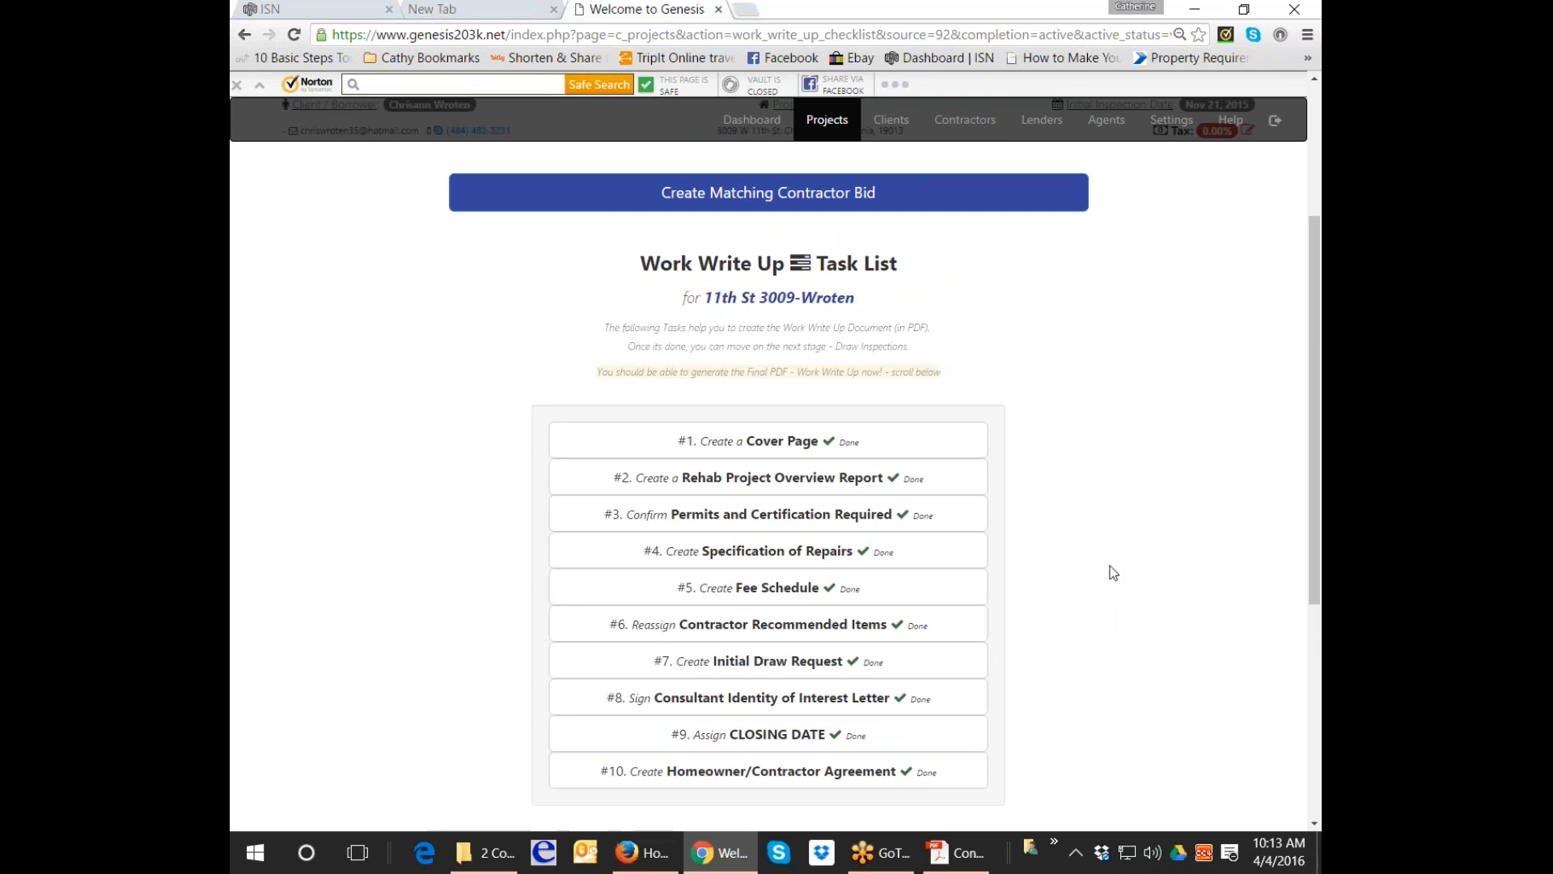
Minimise both browser windows and close the contractor bid PDF and bids folder.
left_click(1192, 10)
left_click(1192, 11)
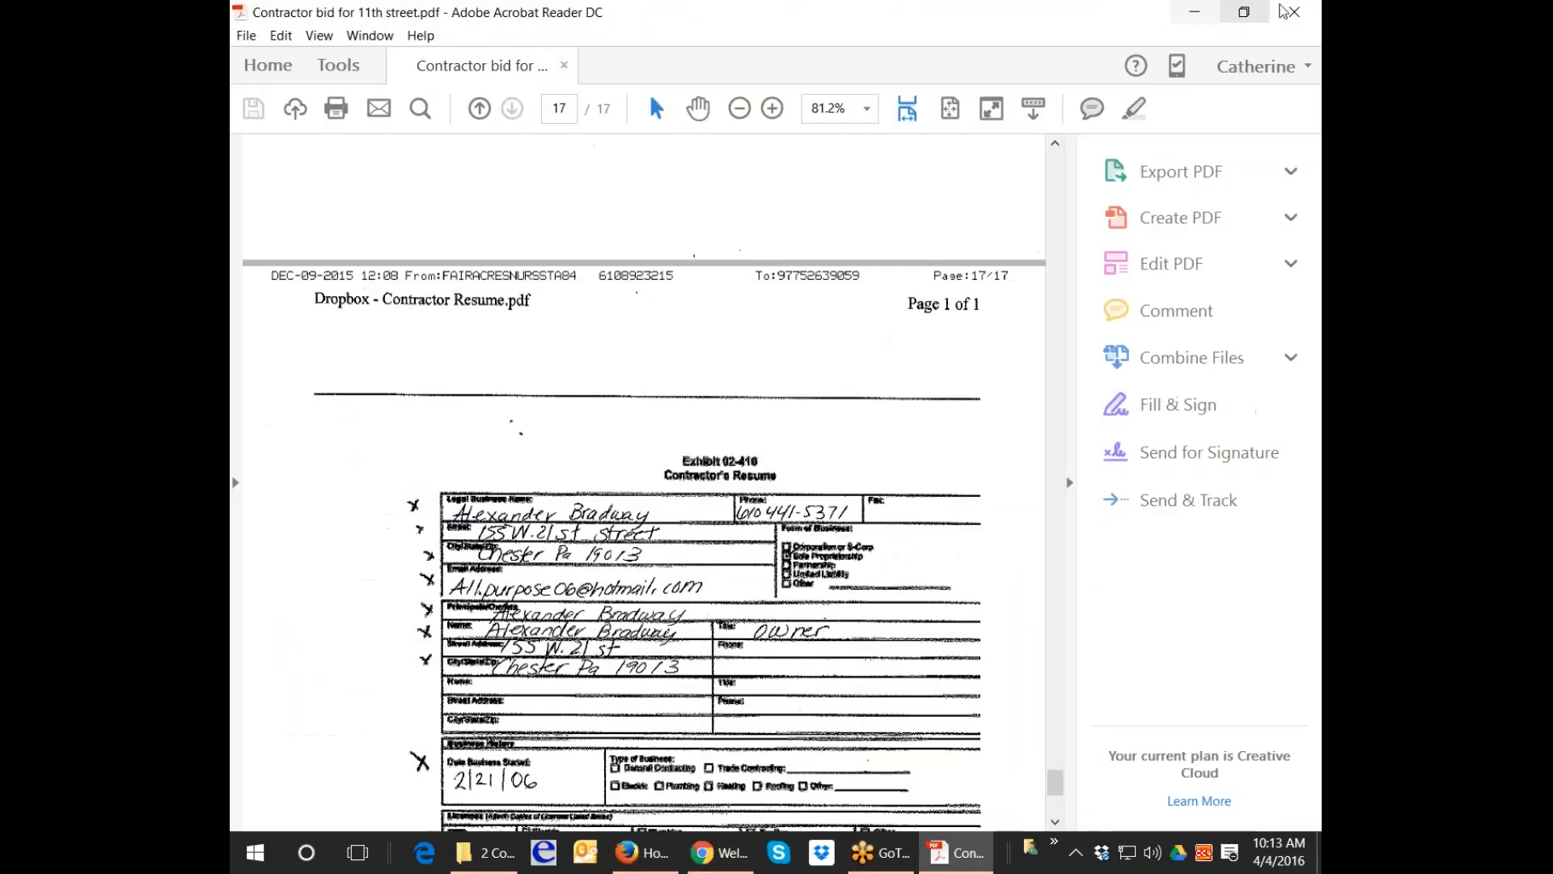
left_click(1296, 11)
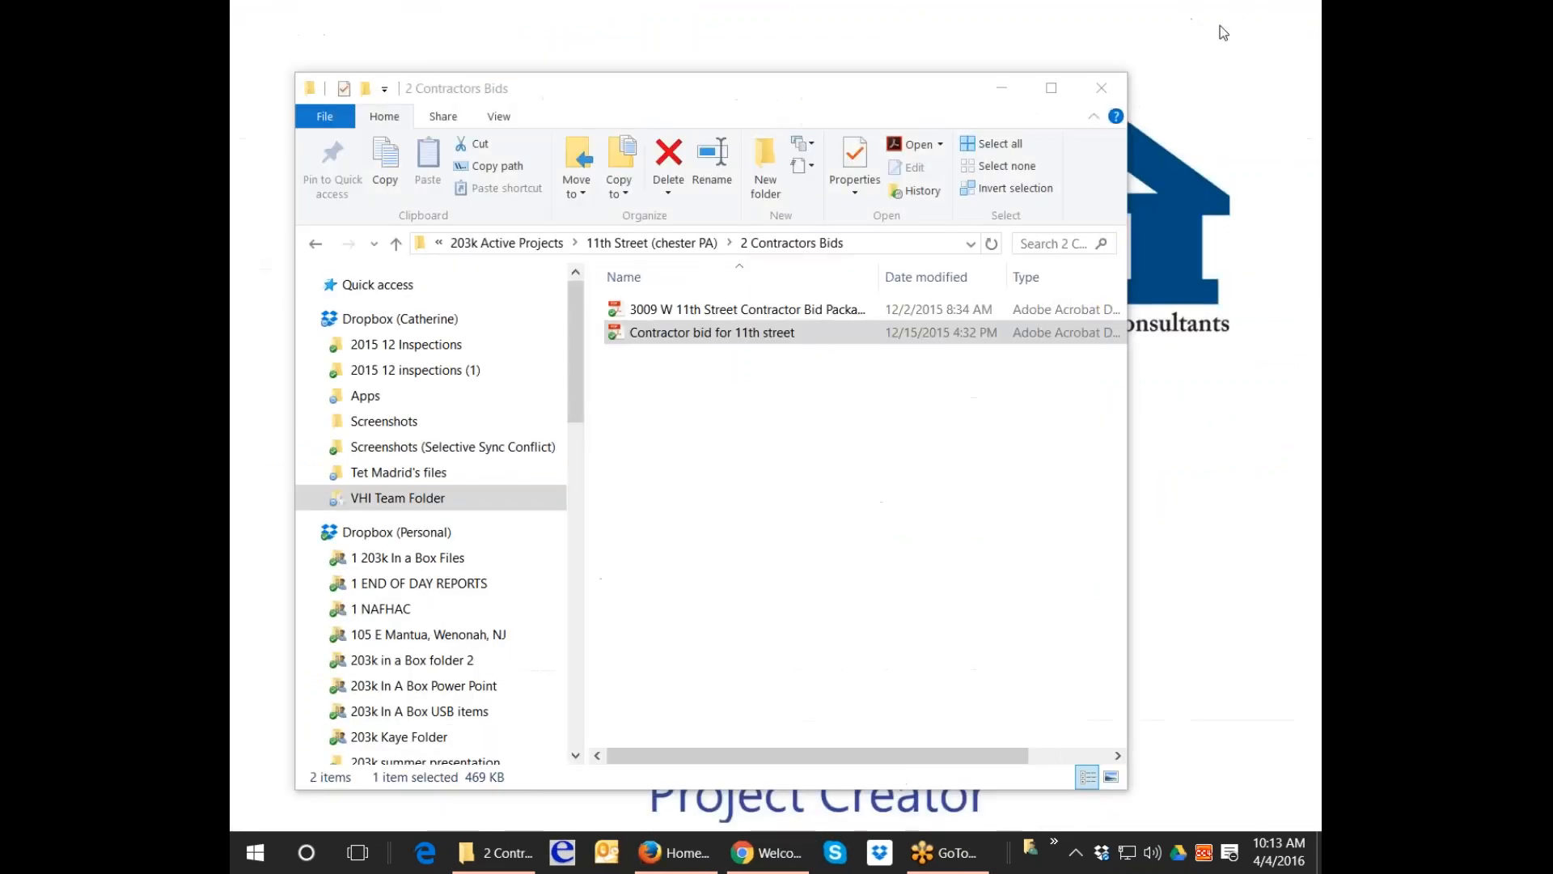
left_click(1102, 87)
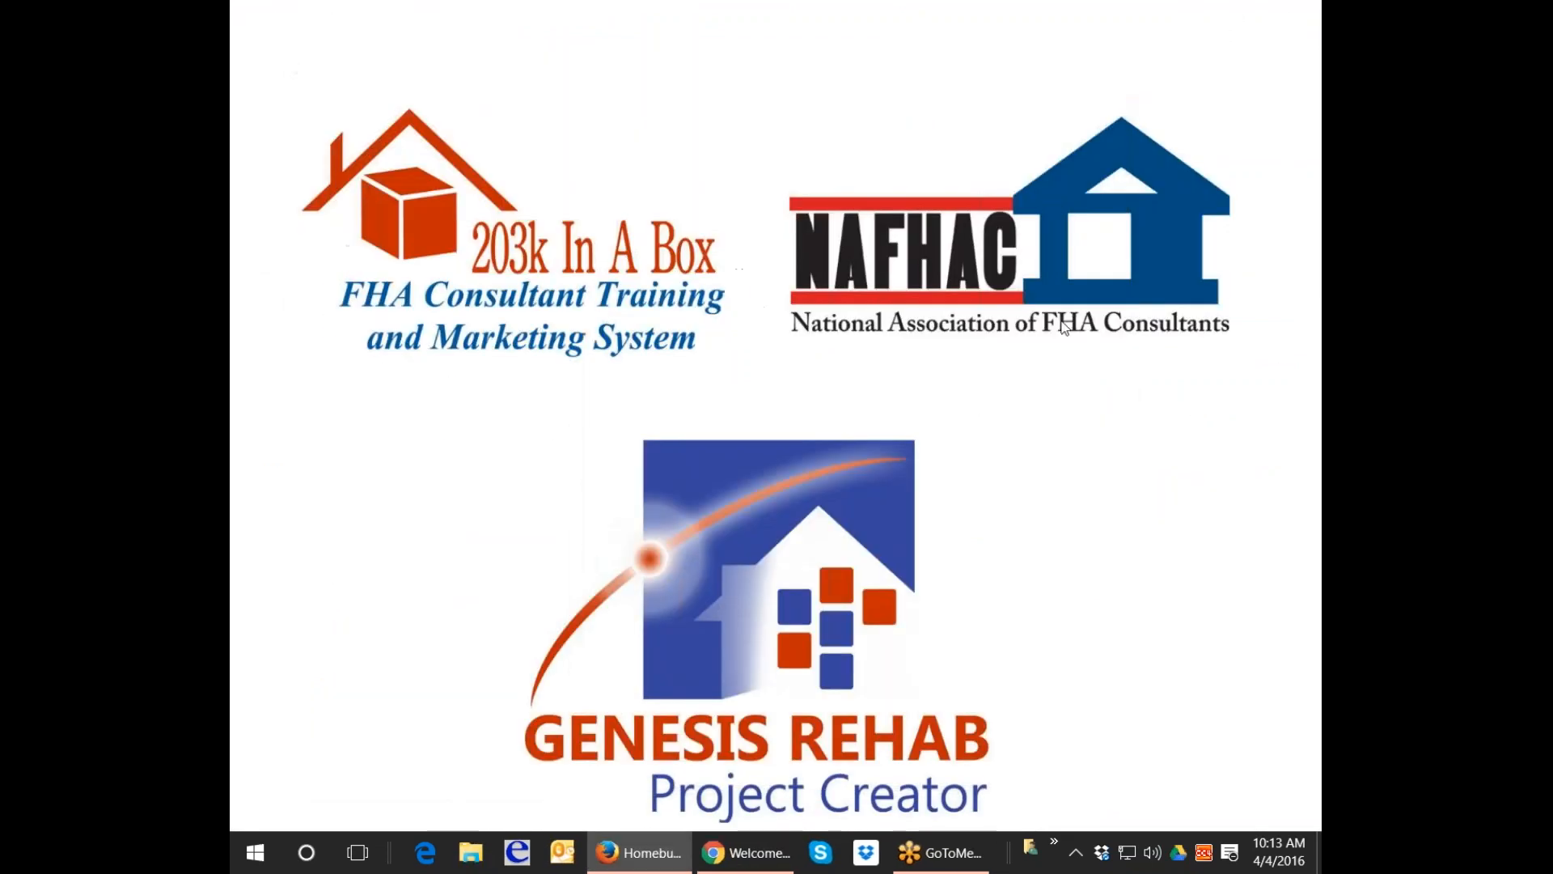